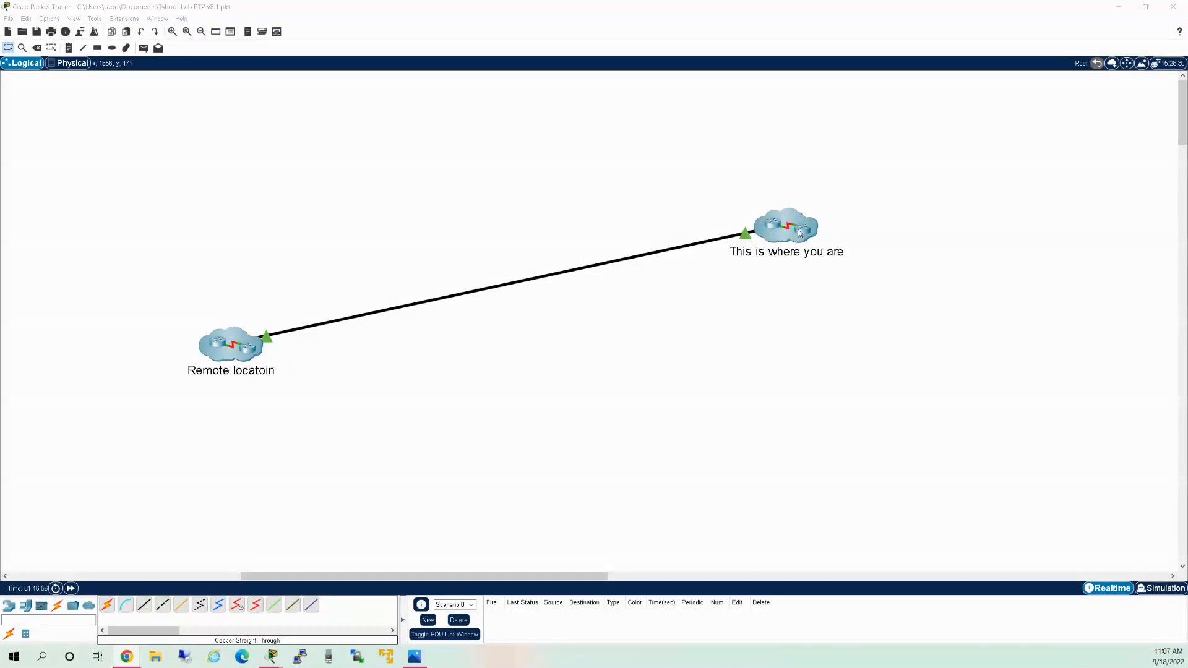
Enter the 'This is where you are' cluster to show SW3, PC4 and the lab notes.
{"action": "double_click", "coordinate": [799, 233]}
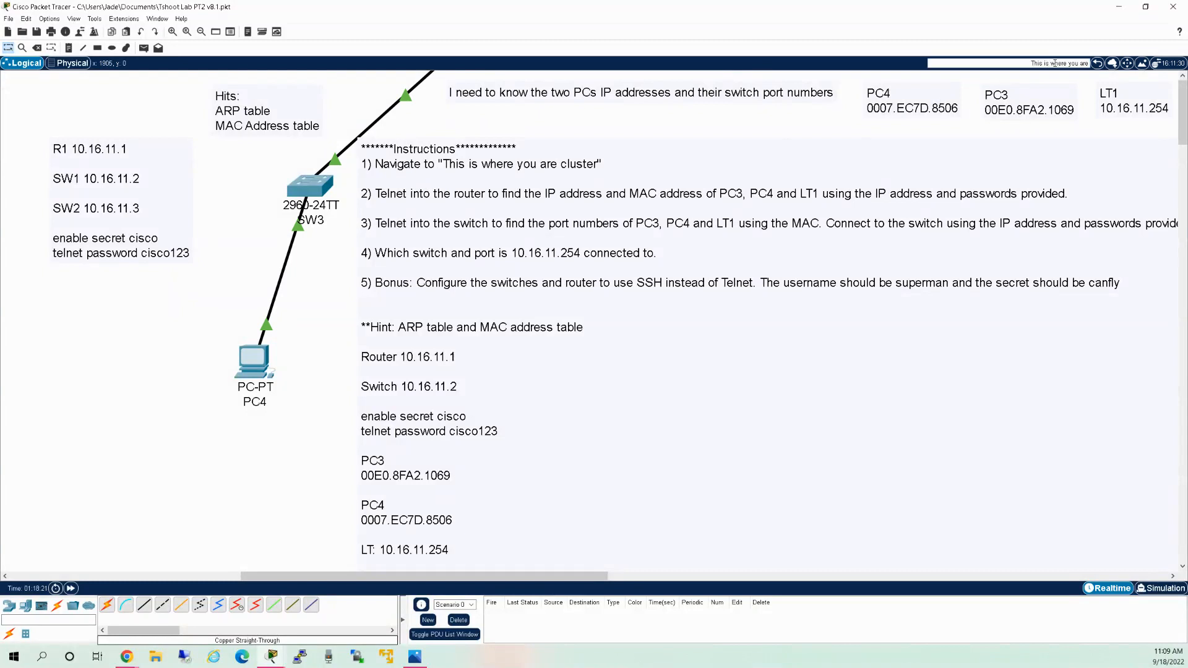
{"action": "left_click", "coordinate": [537, 219]}
{"action": "left_click", "coordinate": [227, 249]}
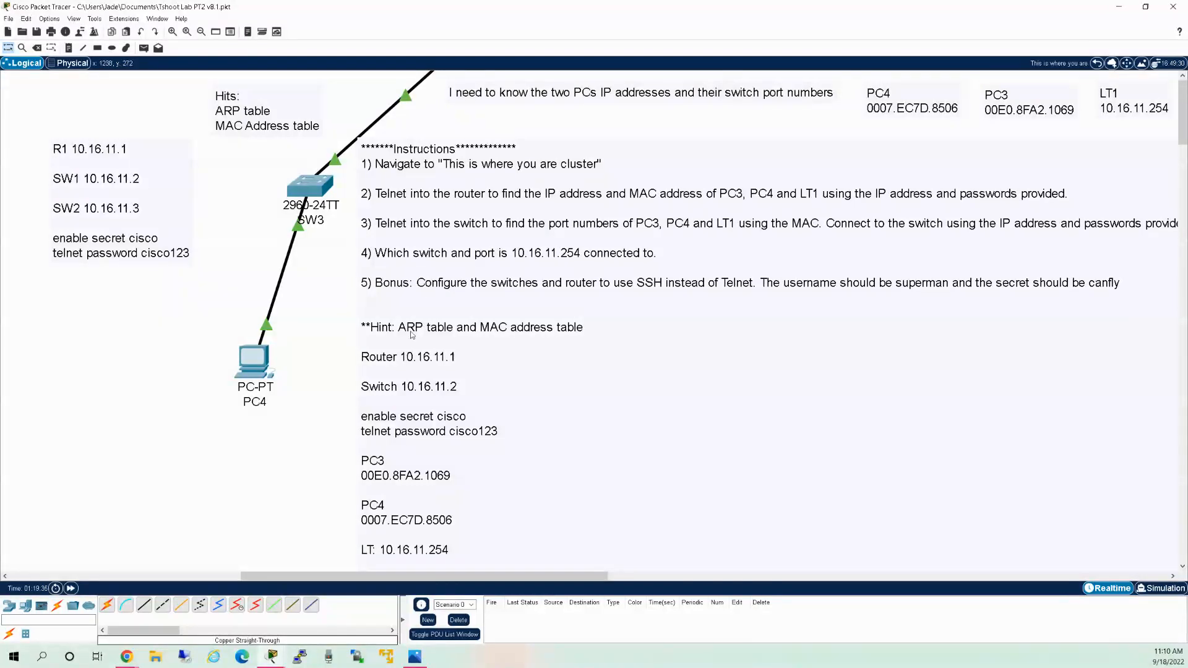
Exit PC4's telnet session to router 10.16.11.1, then open the Hits note for editing.
{"action": "left_click", "coordinate": [253, 362]}
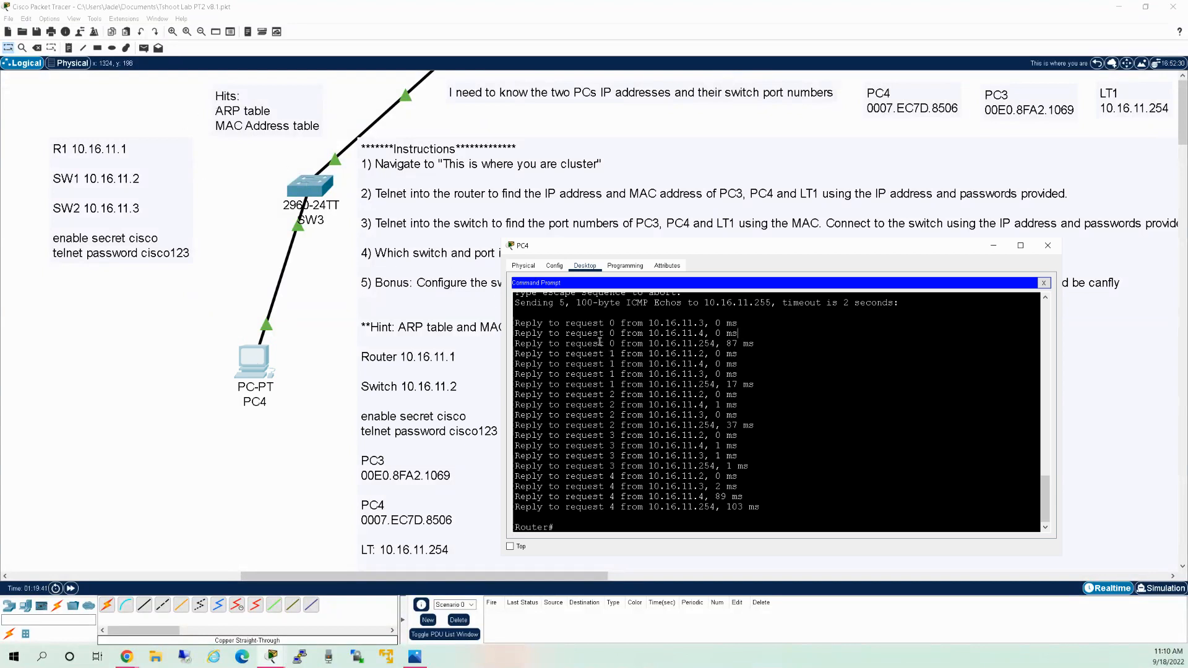
{"action": "key", "text": "Return"}
{"action": "key", "text": "Return"}
{"action": "key", "text": "Return"}
{"action": "key", "text": "Return"}
{"action": "key", "text": "Return"}
{"action": "key", "text": "Return"}
{"action": "key", "text": "Return"}
{"action": "key", "text": "Return"}
{"action": "key", "text": "Return"}
{"action": "key", "text": "Return"}
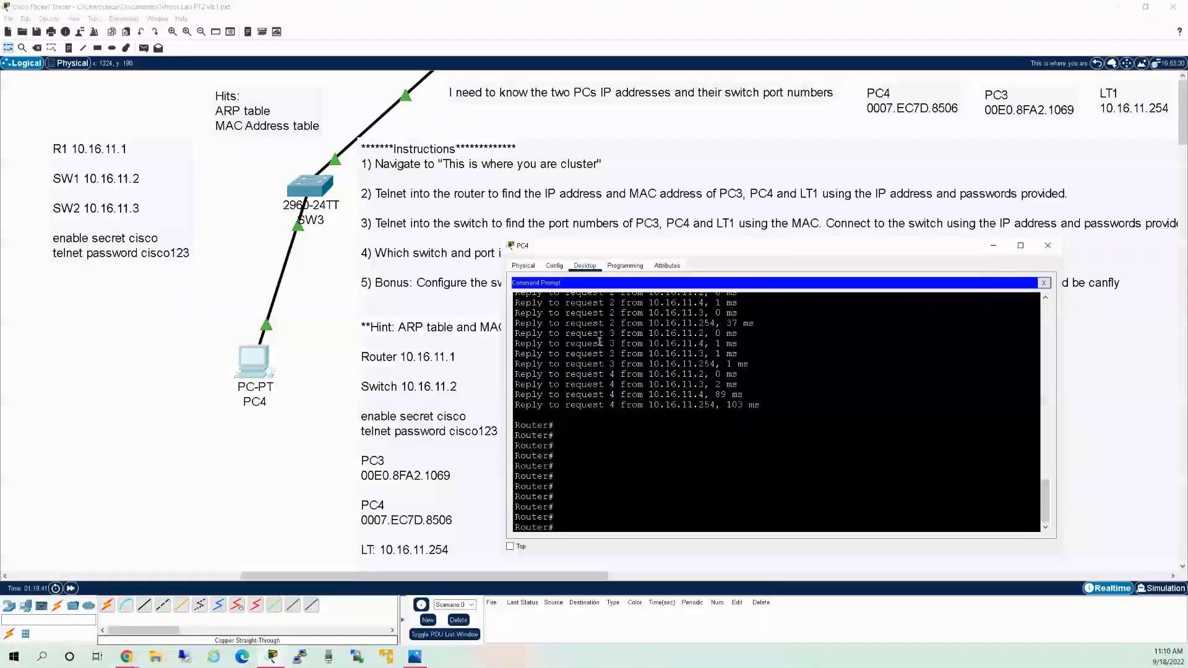
{"action": "key", "text": "Return"}
{"action": "key", "text": "Return"}
{"action": "key", "text": "Return"}
{"action": "key", "text": "Return"}
{"action": "key", "text": "Return"}
{"action": "key", "text": "Return"}
{"action": "key", "text": "Return"}
{"action": "key", "text": "Return"}
{"action": "key", "text": "Return"}
{"action": "key", "text": "Return"}
{"action": "key", "text": "Return"}
{"action": "key", "text": "Return"}
{"action": "key", "text": "Return"}
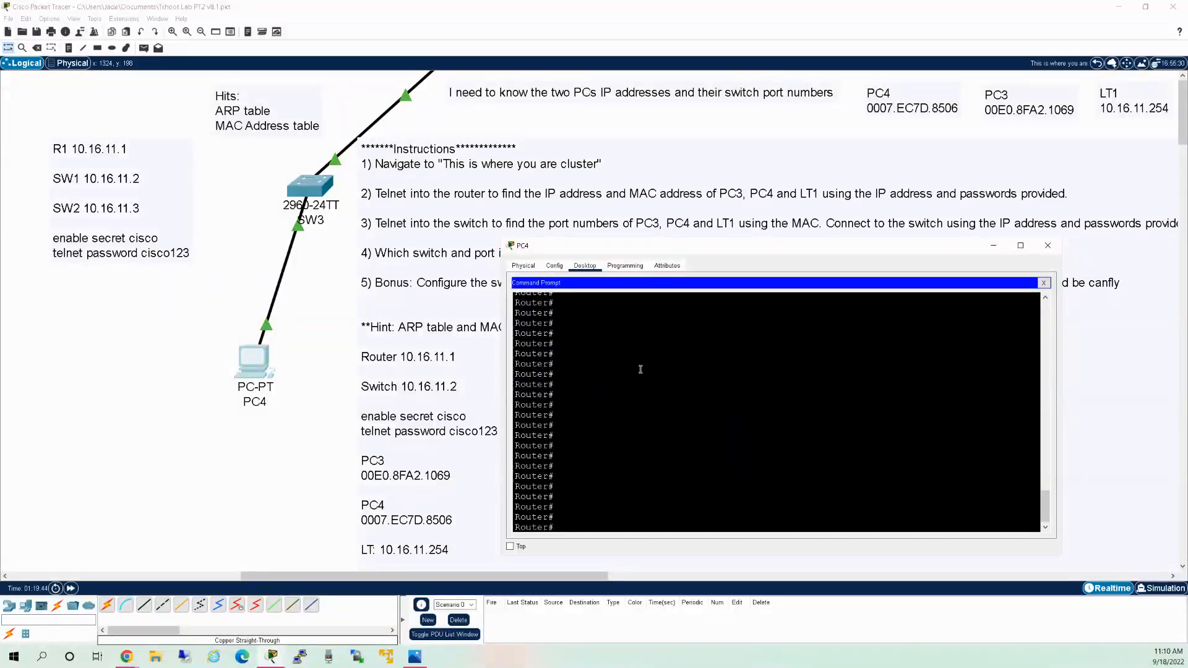
{"action": "type", "text": "exit"}
{"action": "key", "text": "Return"}
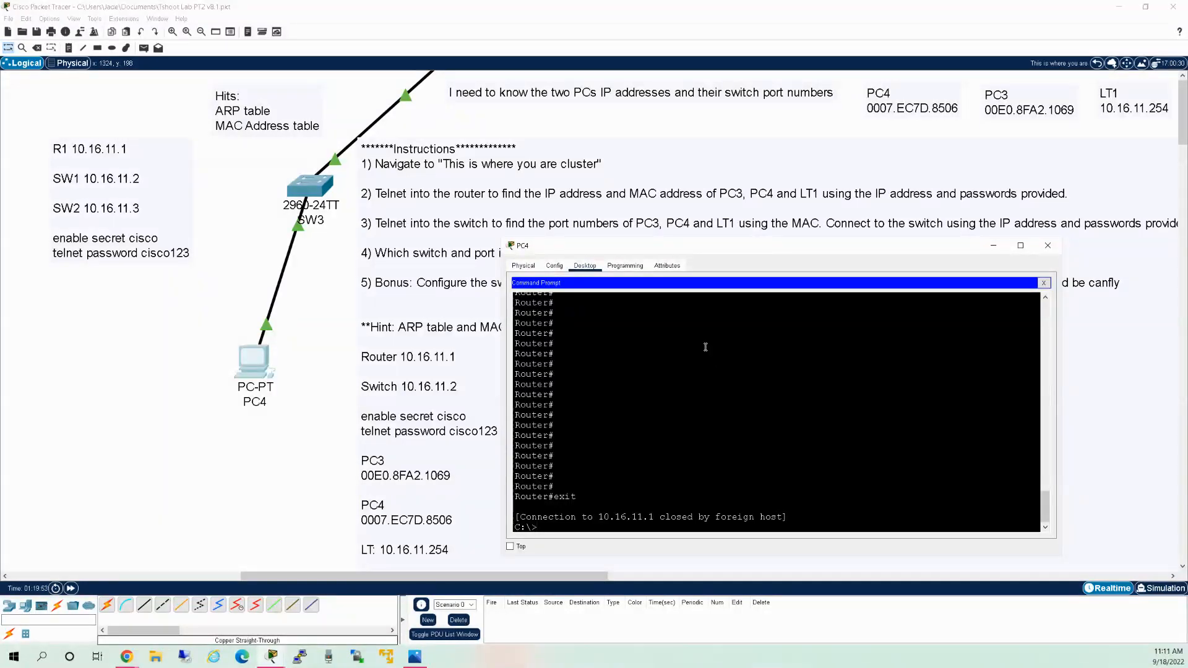
{"action": "left_click", "coordinate": [237, 109]}
{"action": "double_click", "coordinate": [235, 107]}
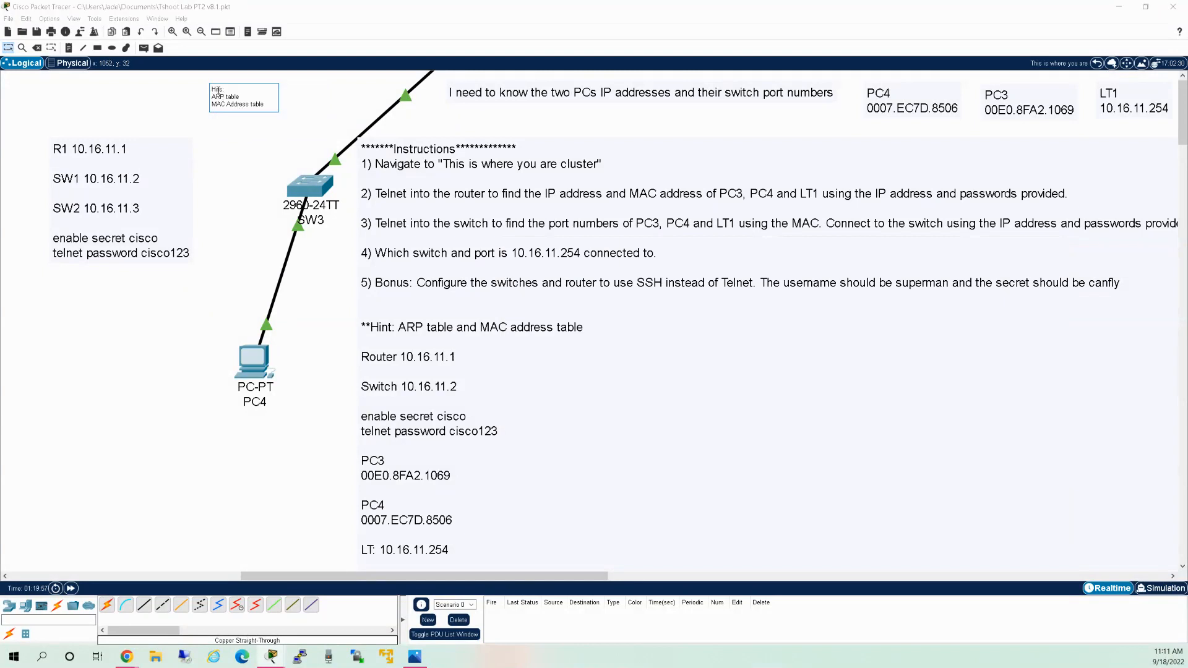
Insert the missing 'n' so the note heading reads 'Hints:', then finish editing.
{"action": "type", "text": "n"}
{"action": "left_click", "coordinate": [143, 106]}
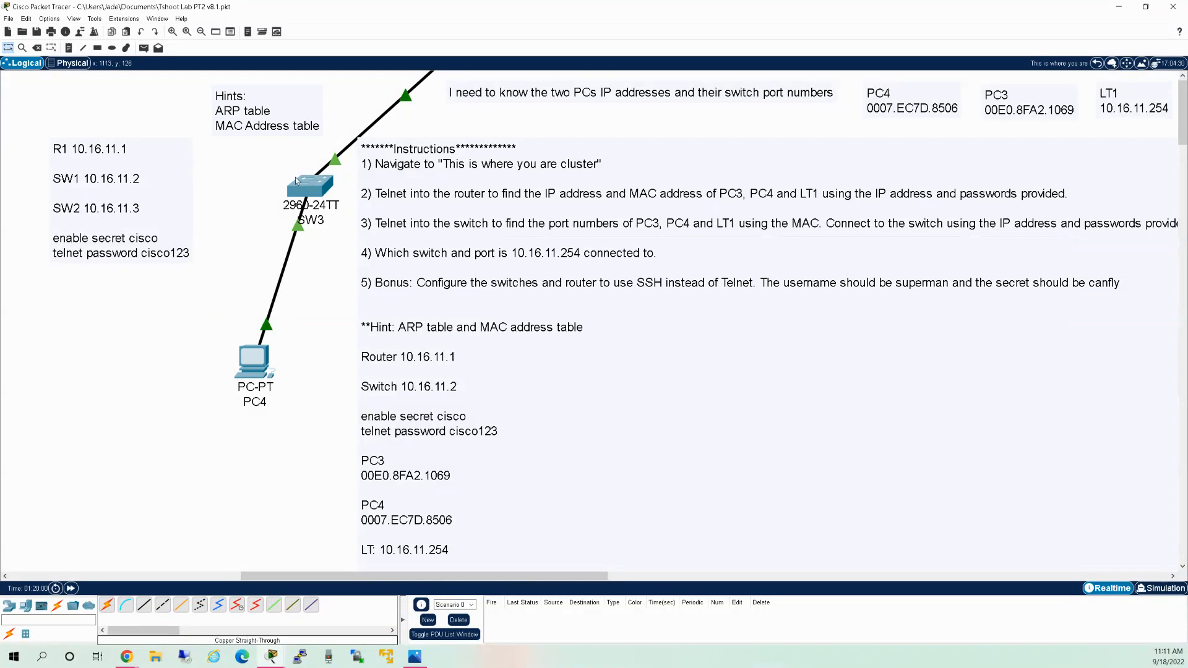
{"action": "mouse_move", "coordinate": [296, 181]}
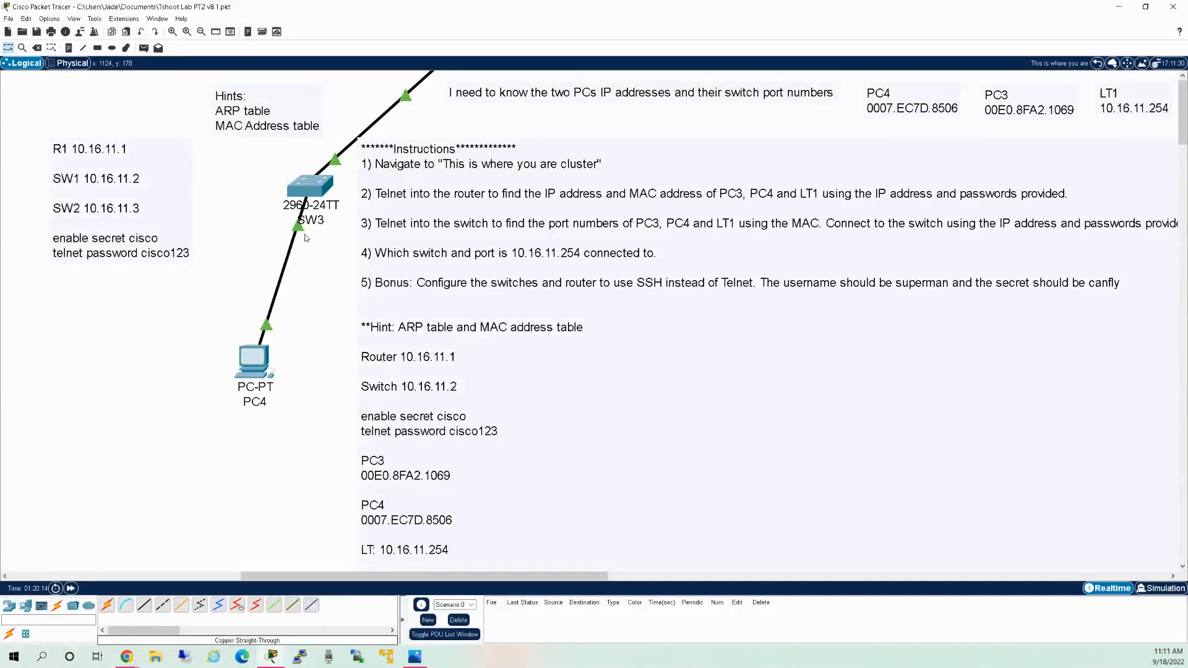
Run ipconfig in PC4's Command Prompt to display its IP settings.
{"action": "left_click", "coordinate": [254, 362]}
{"action": "key", "text": "Return"}
{"action": "key", "text": "Return"}
{"action": "key", "text": "Return"}
{"action": "key", "text": "Return"}
{"action": "key", "text": "Return"}
{"action": "key", "text": "Return"}
{"action": "key", "text": "Return"}
{"action": "key", "text": "Return"}
{"action": "key", "text": "Return"}
{"action": "key", "text": "Return"}
{"action": "key", "text": "Return"}
{"action": "key", "text": "Return"}
{"action": "key", "text": "Return"}
{"action": "key", "text": "Return"}
{"action": "key", "text": "Return"}
{"action": "key", "text": "Return"}
{"action": "key", "text": "Return"}
{"action": "key", "text": "Return"}
{"action": "key", "text": "Return"}
{"action": "key", "text": "Return"}
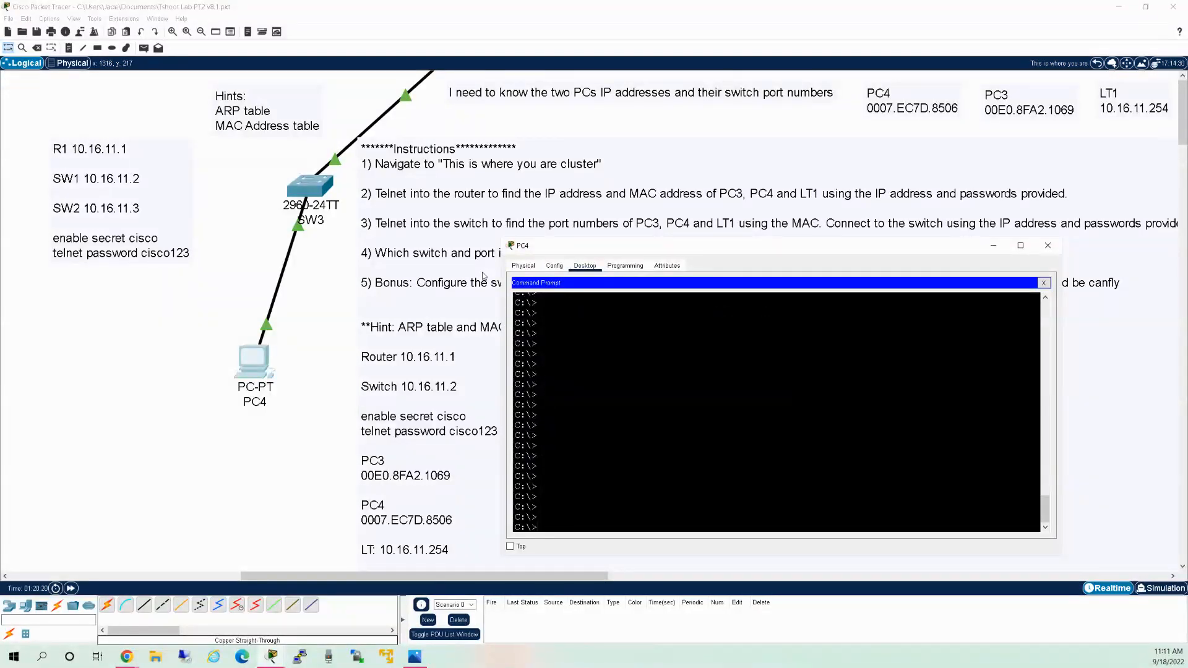
{"action": "type", "text": "icp"}
{"action": "key", "text": "BackSpace"}
{"action": "type", "text": "pconfig"}
{"action": "key", "text": "Return"}
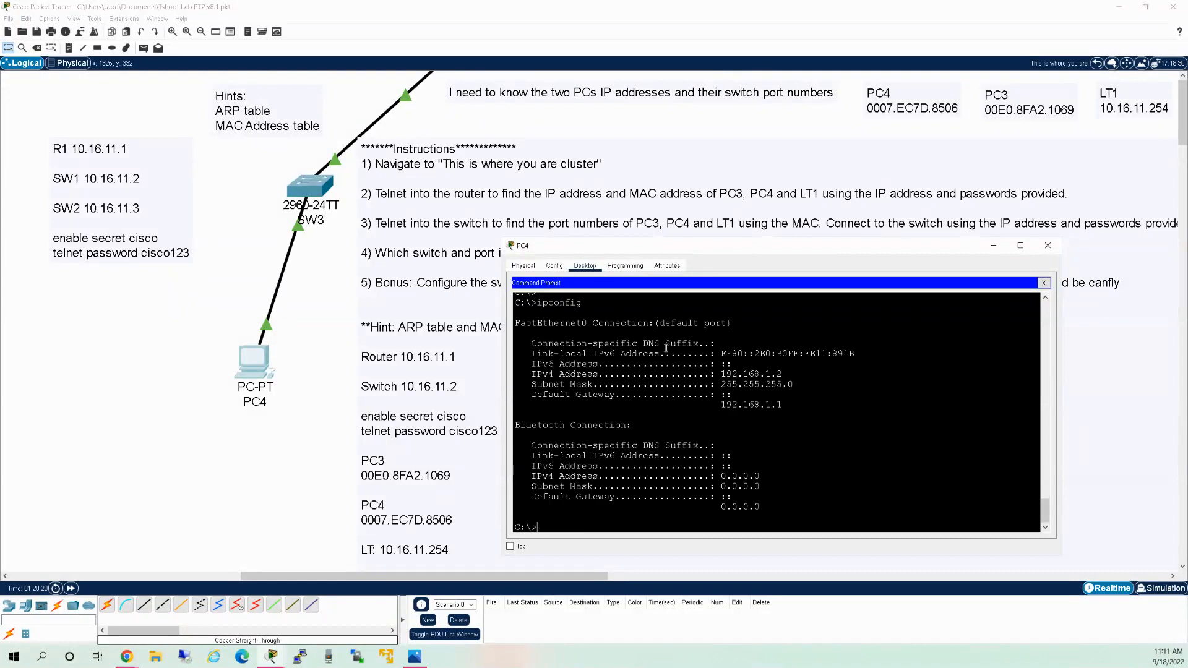
Highlight PC4's FastEthernet0, IP 192.168.1.2 and mask 255.255.255.0, then start typing 'telnet'.
{"action": "left_click_drag", "start_coordinate": [515, 322], "coordinate": [548, 323]}
{"action": "left_click", "coordinate": [595, 326]}
{"action": "left_click_drag", "start_coordinate": [784, 375], "coordinate": [723, 377]}
{"action": "left_click_drag", "start_coordinate": [816, 383], "coordinate": [729, 405]}
{"action": "left_click", "coordinate": [822, 402]}
{"action": "key", "text": "Return"}
{"action": "key", "text": "Return"}
{"action": "key", "text": "Return"}
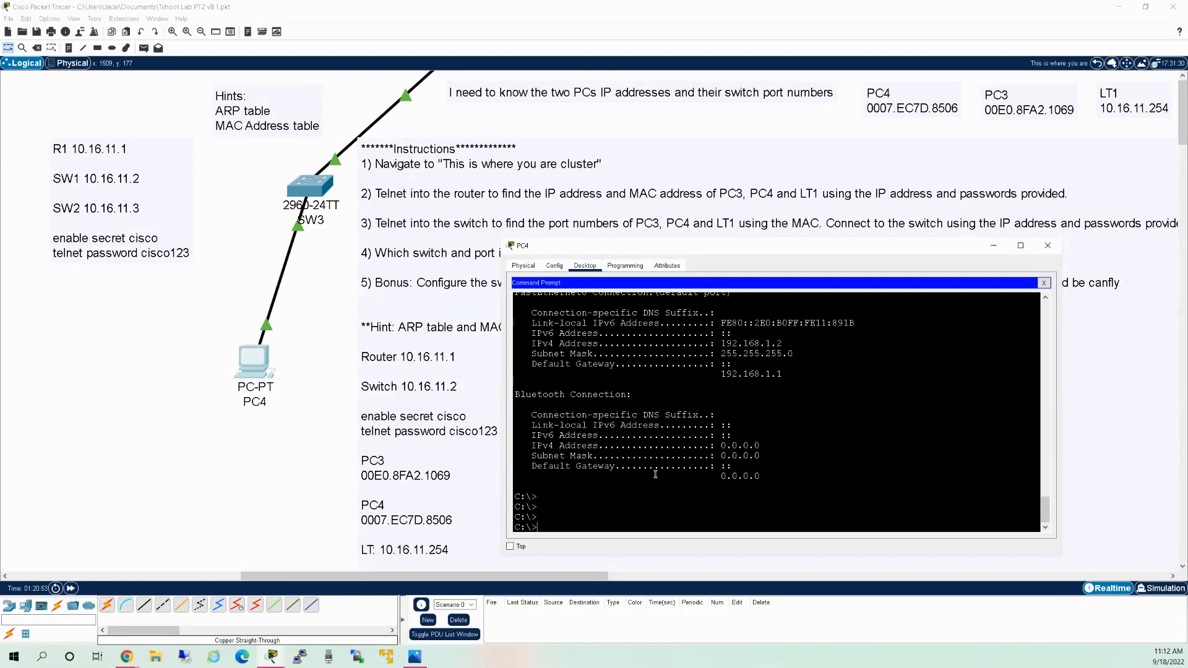
{"action": "type", "text": "telnet"}
{"action": "left_click", "coordinate": [1044, 285]}
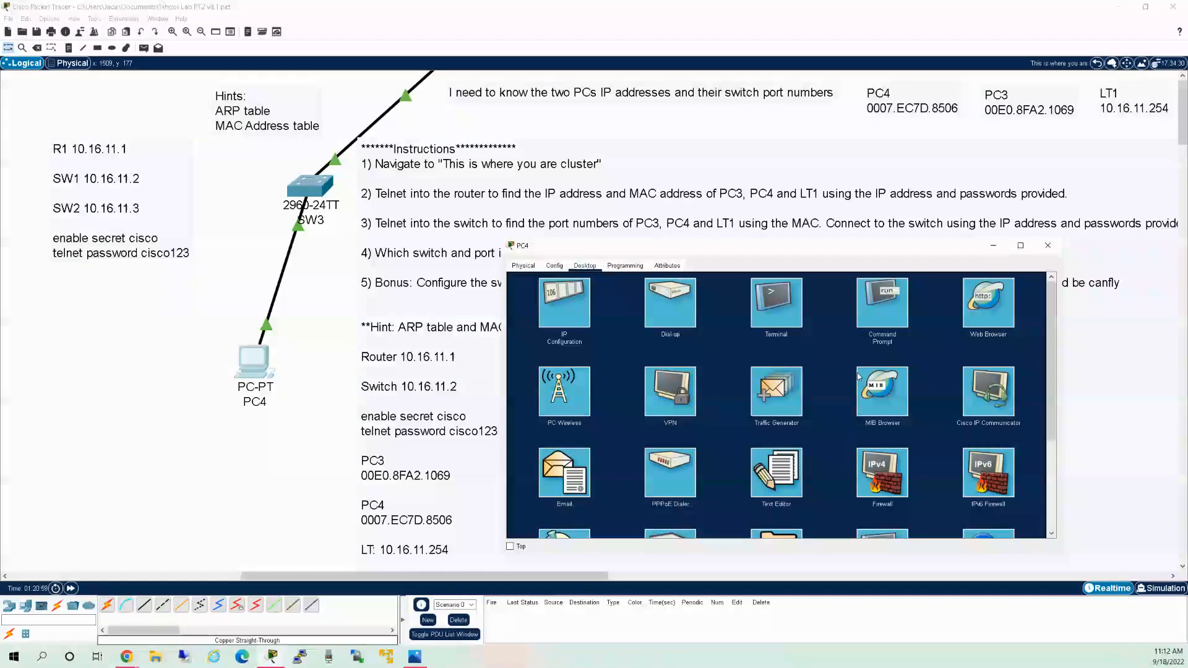
{"action": "scroll", "coordinate": [876, 379], "scroll_direction": "down", "scroll_amount": 3}
{"action": "scroll", "coordinate": [876, 377], "scroll_direction": "down", "scroll_amount": 1}
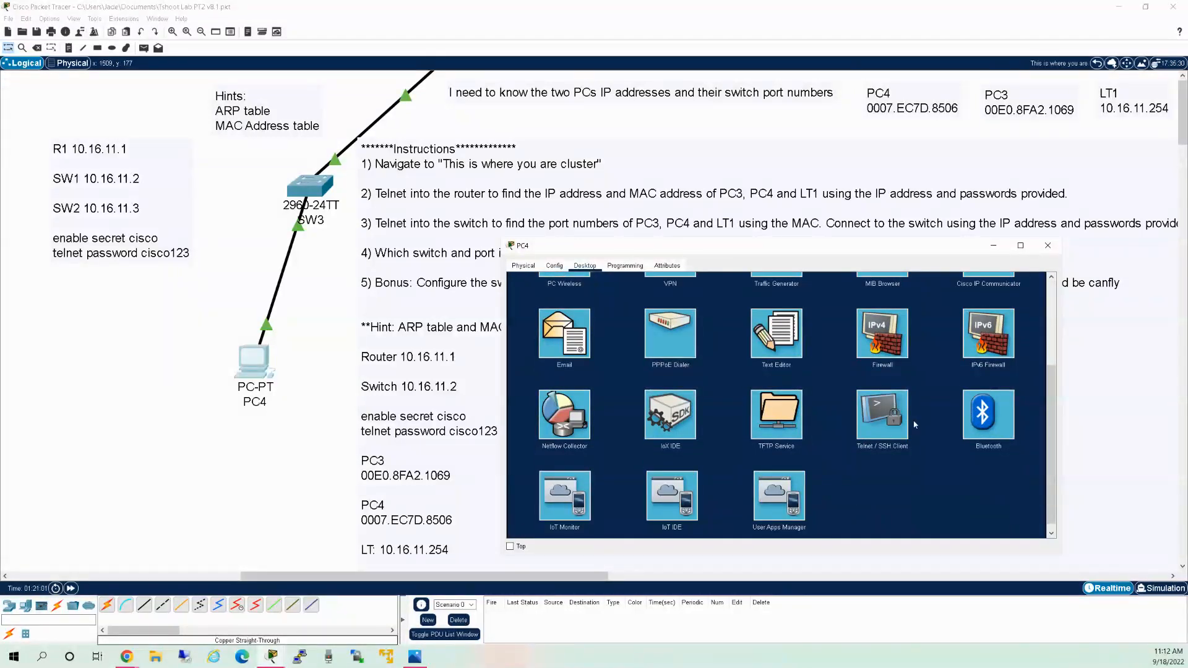
{"action": "scroll", "coordinate": [882, 447], "scroll_direction": "up", "scroll_amount": 5}
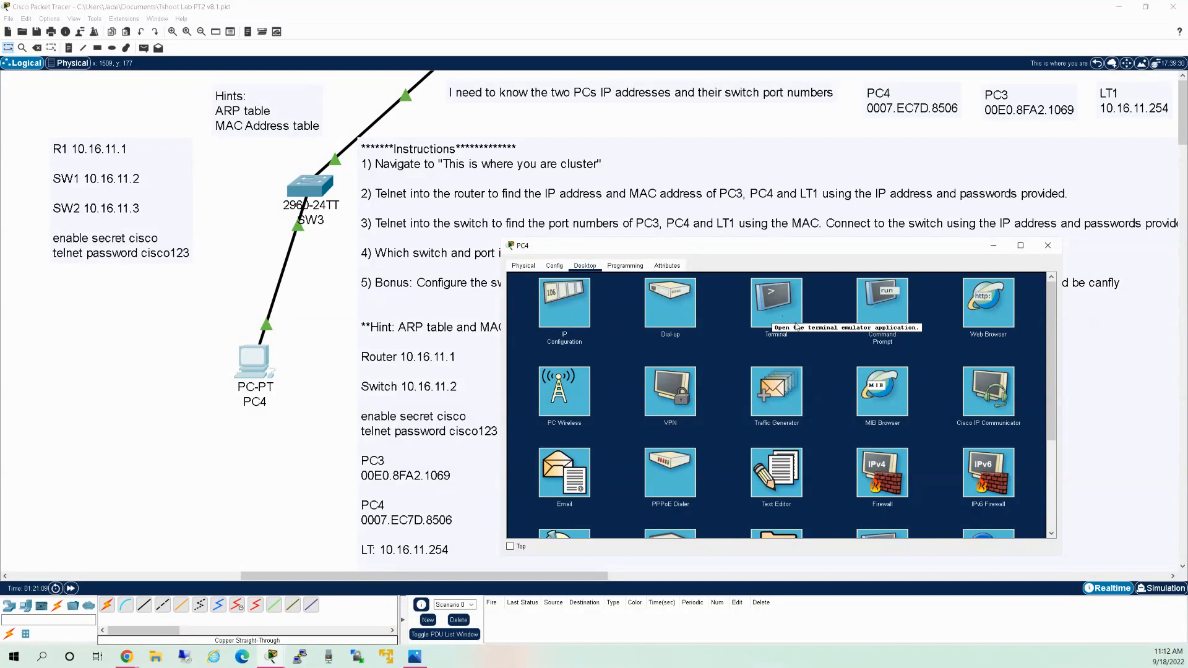
{"action": "left_click", "coordinate": [884, 313]}
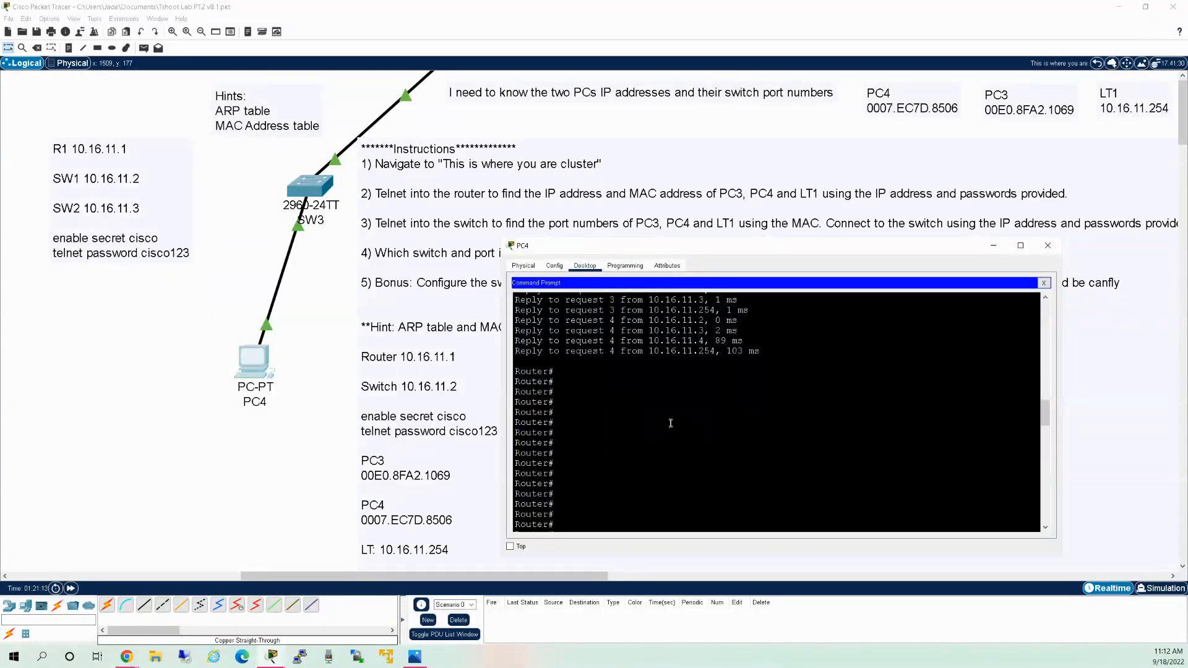
{"action": "scroll", "coordinate": [671, 424], "scroll_direction": "up", "scroll_amount": 5}
{"action": "scroll", "coordinate": [661, 406], "scroll_direction": "down", "scroll_amount": 10}
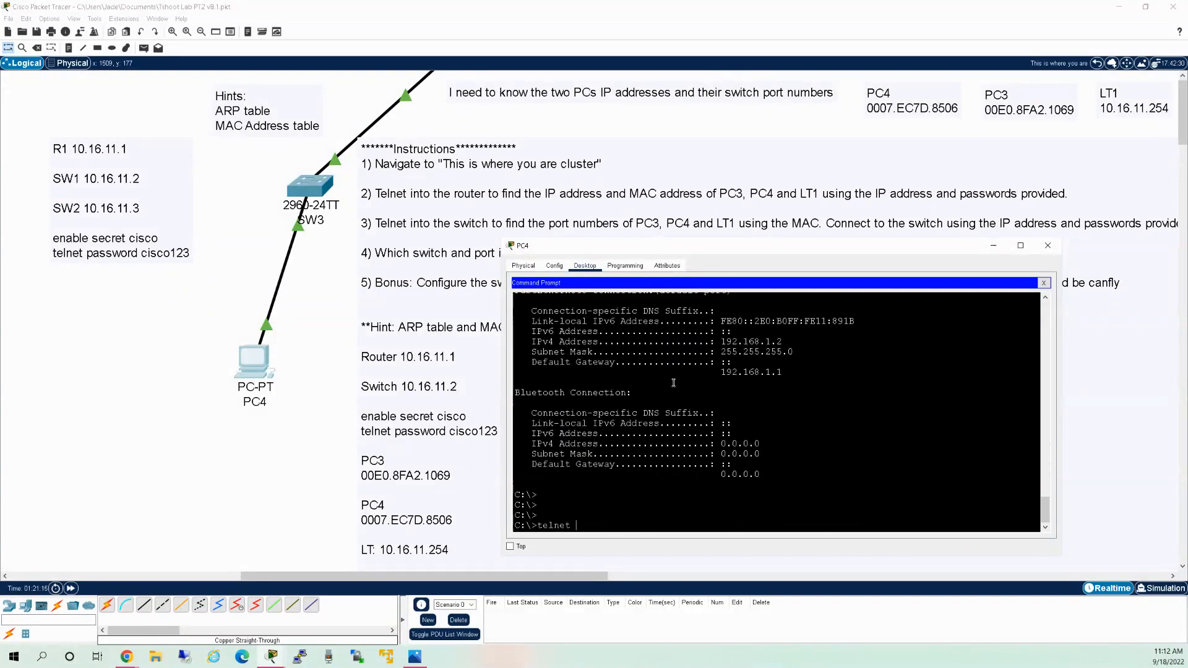
Telnet from PC4 to router 10.16.11.1 and log in with the telnet password.
{"action": "type", "text": "10.16.11.1"}
{"action": "key", "text": "Return"}
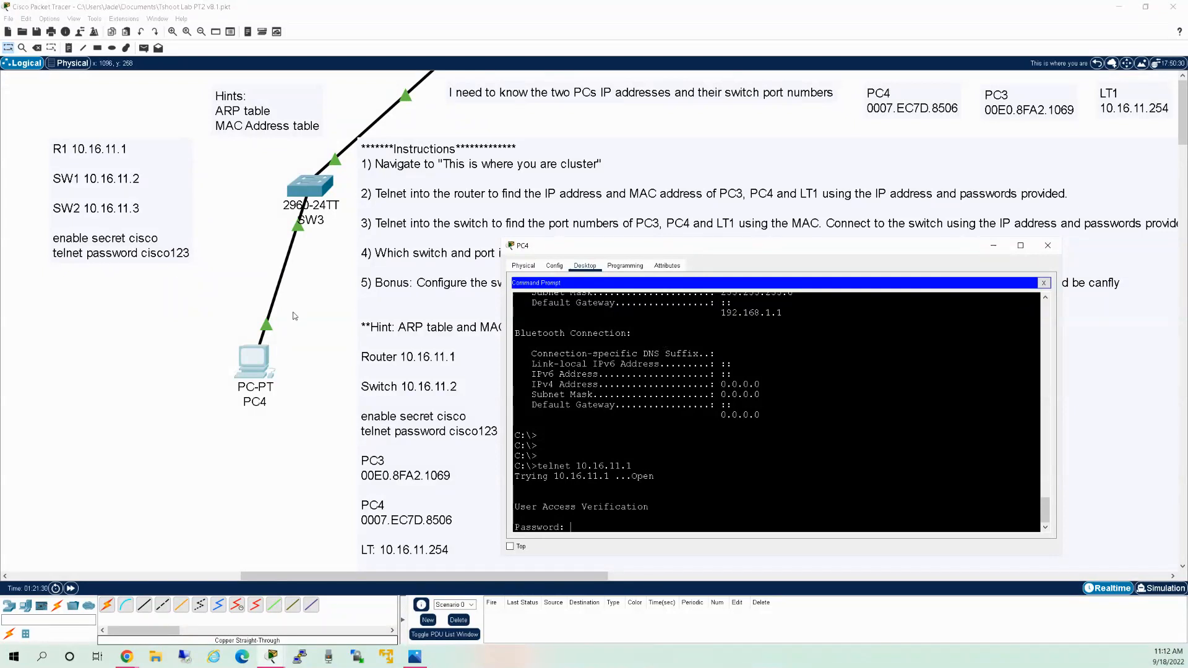
{"action": "type", "text": "cisco123"}
{"action": "key", "text": "Return"}
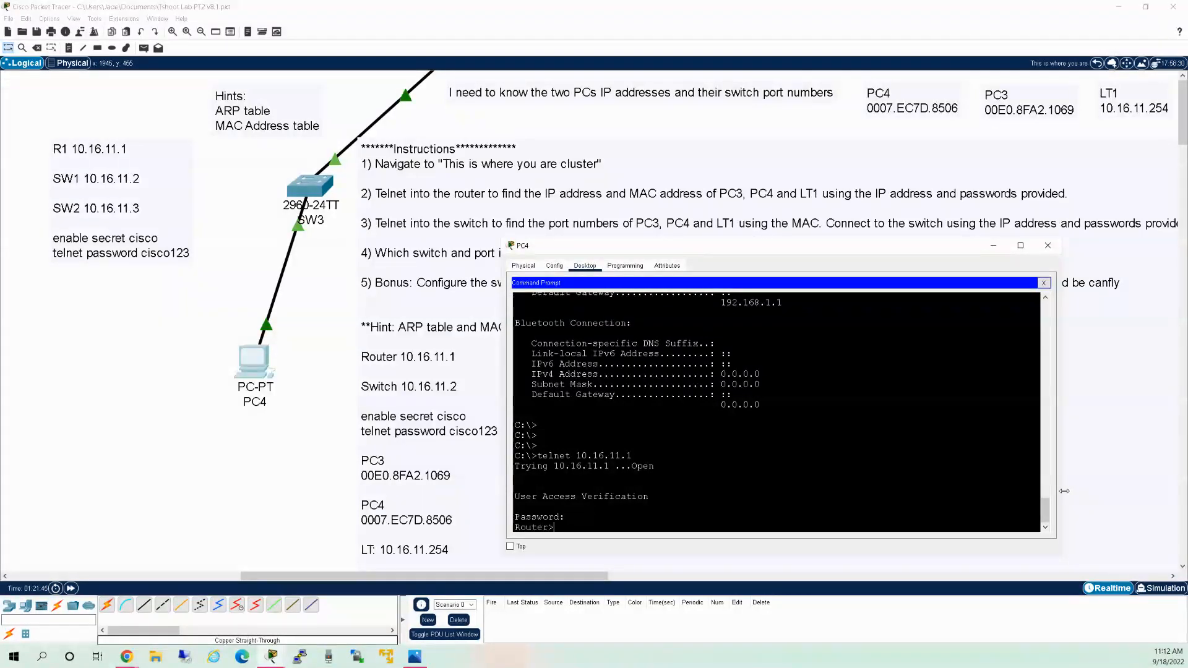
Enter privileged mode with 'en' and the enable secret to reach Router#.
{"action": "type", "text": "en"}
{"action": "key", "text": "Return"}
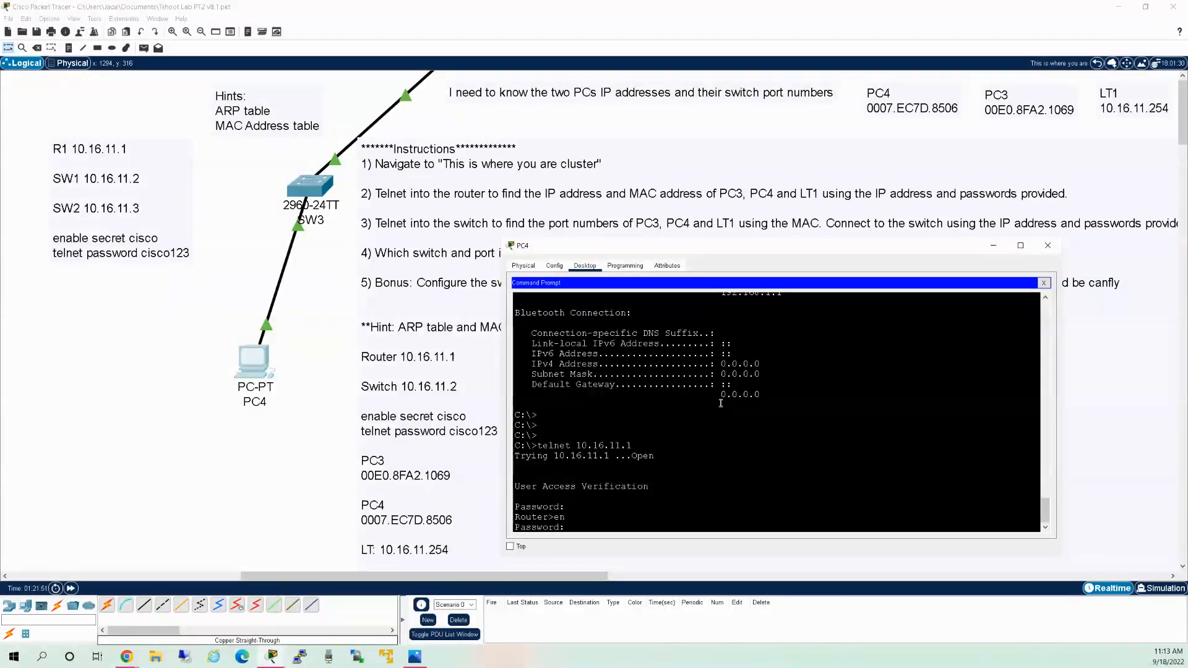
{"action": "key", "text": "Return"}
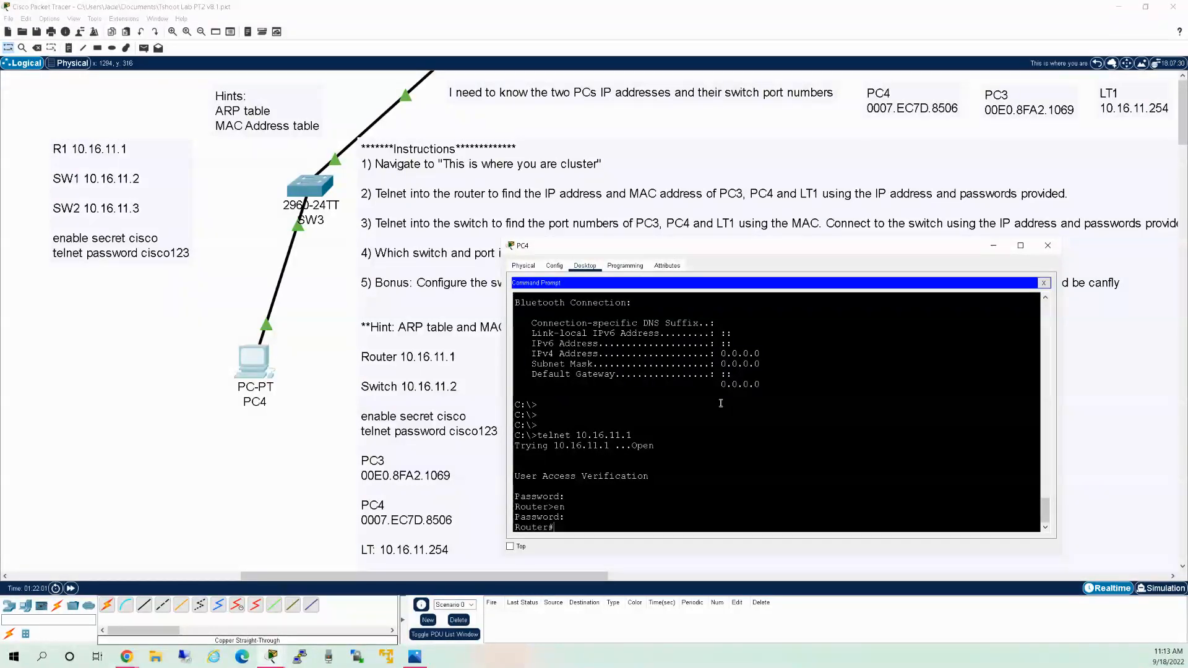
Clear the router's ARP cache with 'clear arp' after a failed 'clear ip arp'.
{"action": "type", "text": "clear ip arp"}
{"action": "key", "text": "Return"}
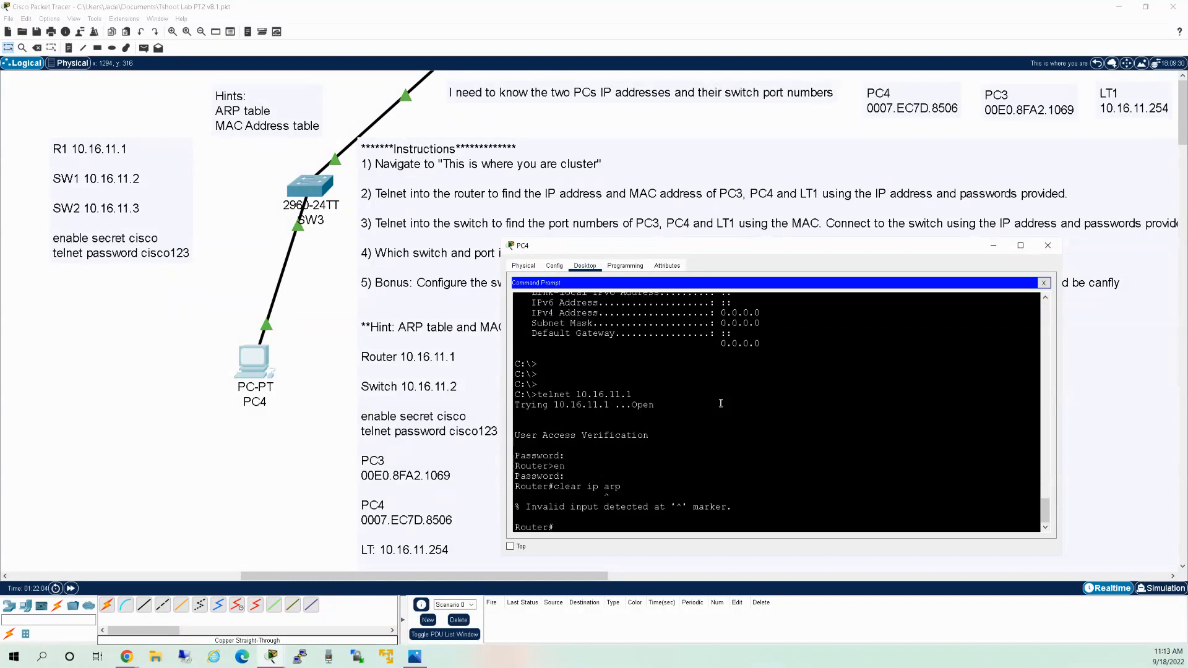
{"action": "type", "text": "clear arp"}
{"action": "key", "text": "Return"}
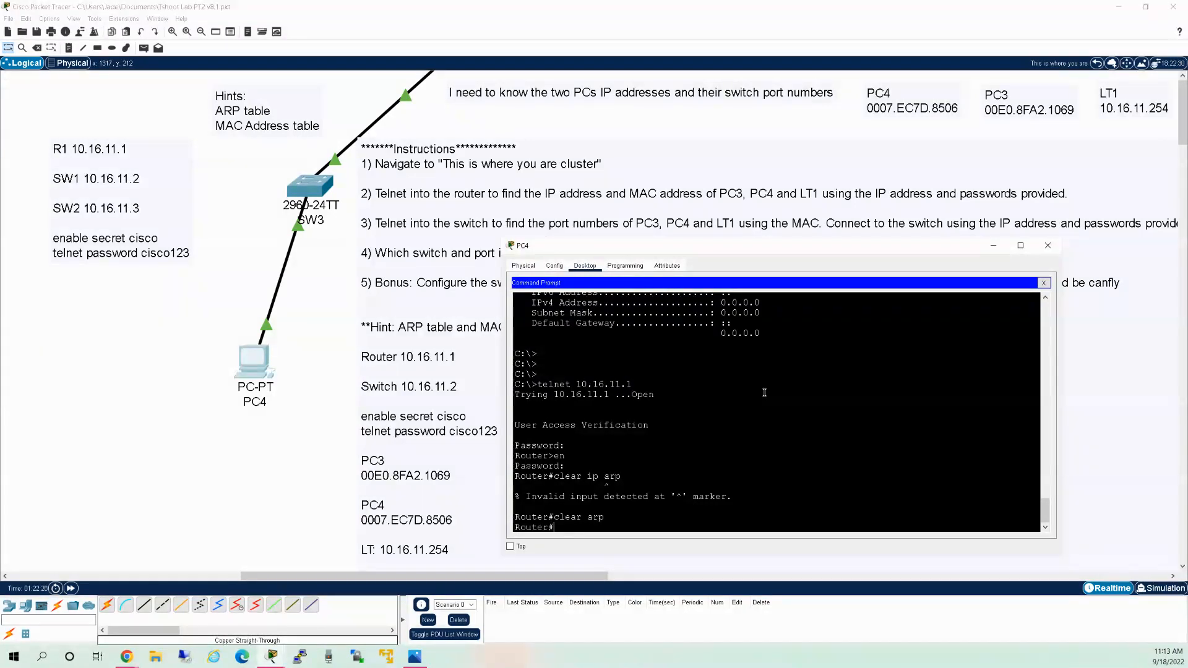
Run 'sh ip arp' and mark the 10.16.11.1 entry in the ARP table.
{"action": "type", "text": "sh ip arp"}
{"action": "key", "text": "Return"}
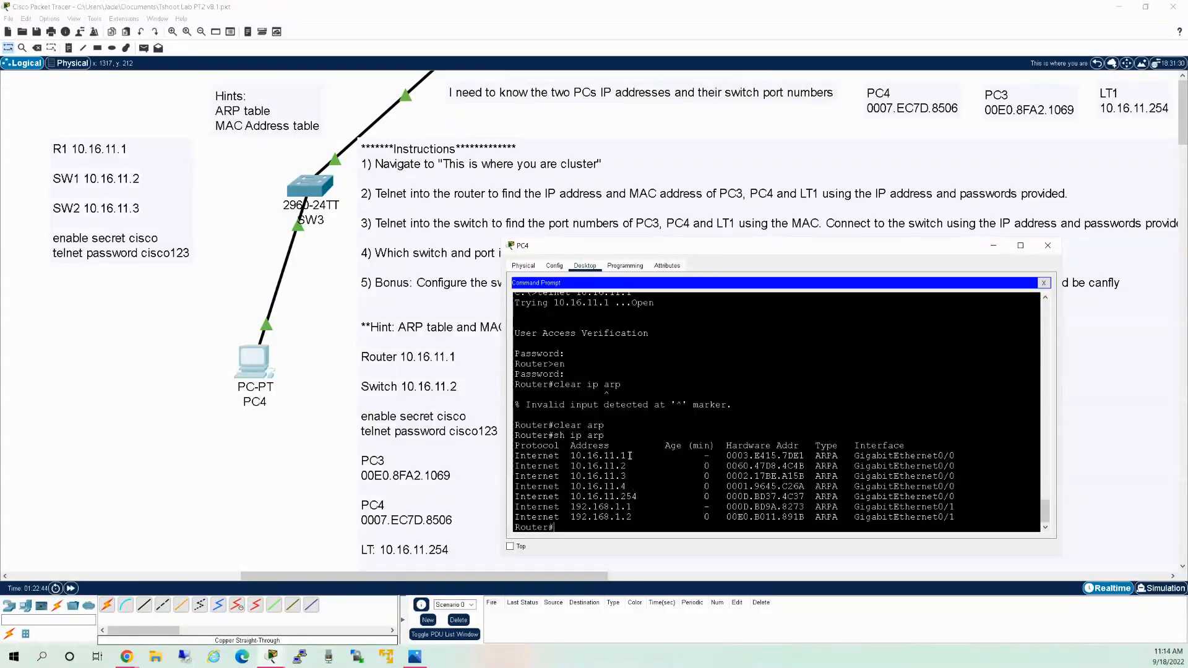
{"action": "left_click_drag", "start_coordinate": [606, 457], "coordinate": [577, 457]}
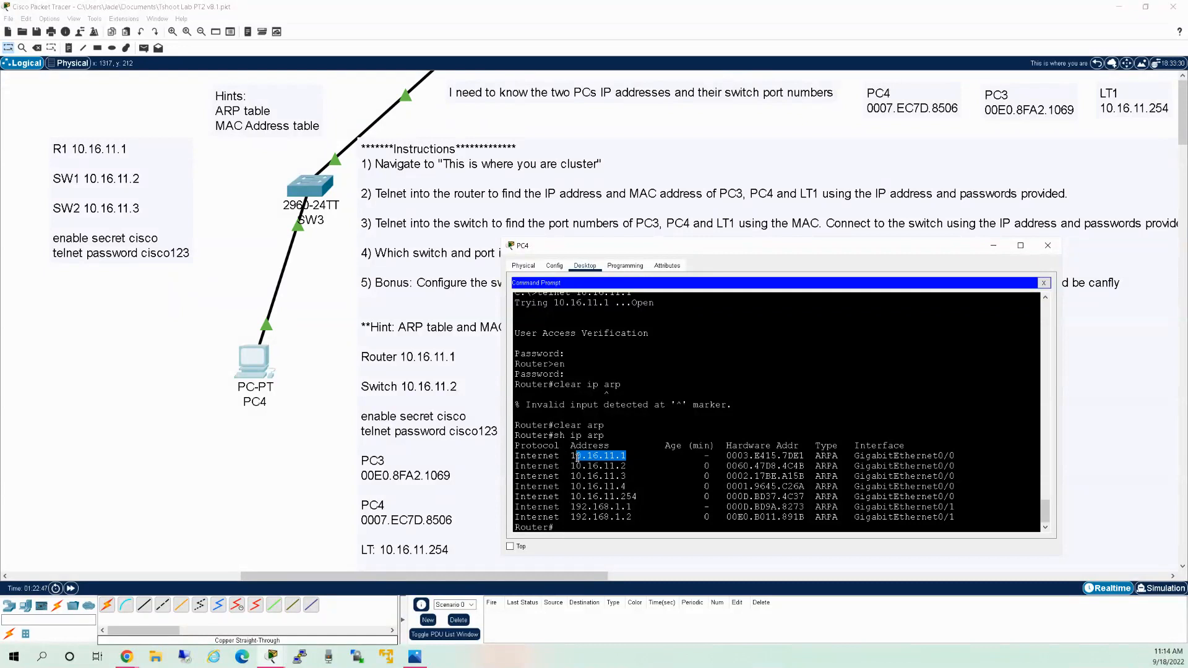
{"action": "left_click", "coordinate": [667, 454]}
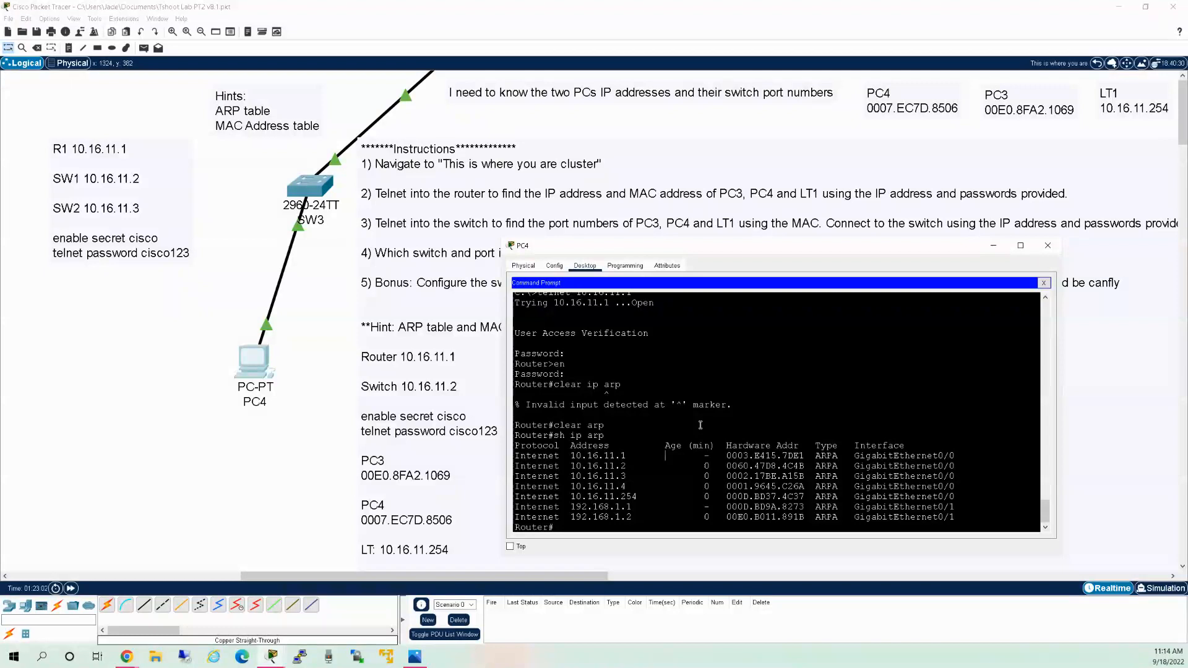
{"action": "left_click", "coordinate": [673, 424]}
{"action": "type", "text": "sh ip int brief"}
{"action": "key", "text": "Return"}
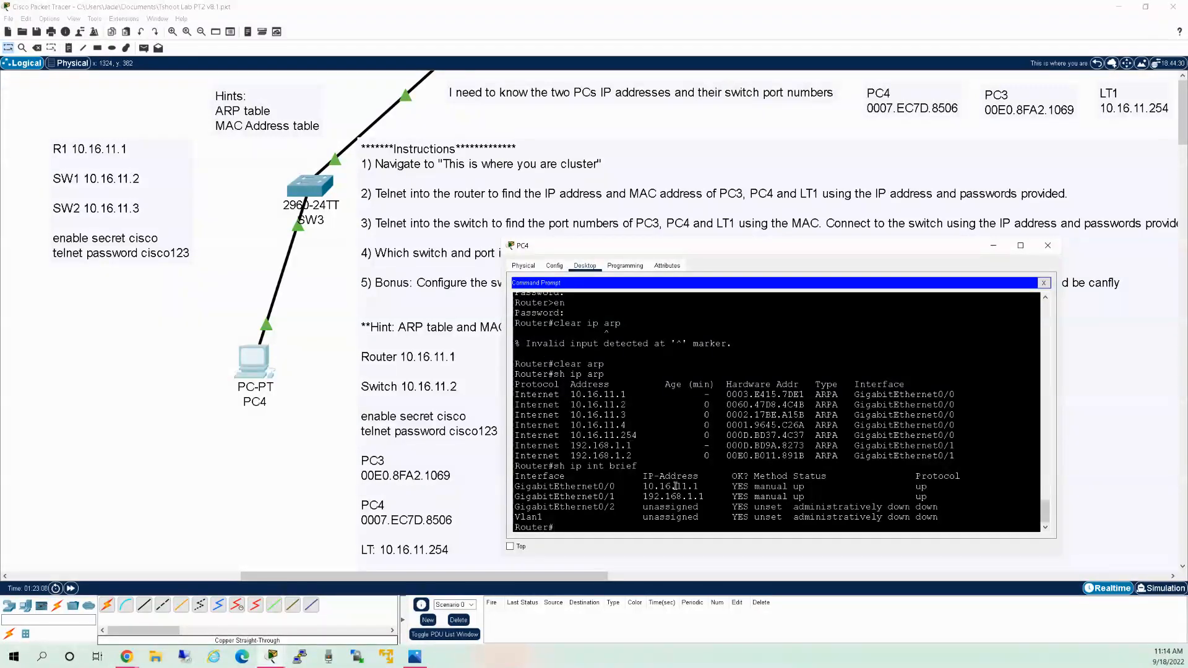
{"action": "left_click_drag", "start_coordinate": [705, 490], "coordinate": [539, 489]}
{"action": "left_click_drag", "start_coordinate": [705, 497], "coordinate": [637, 498]}
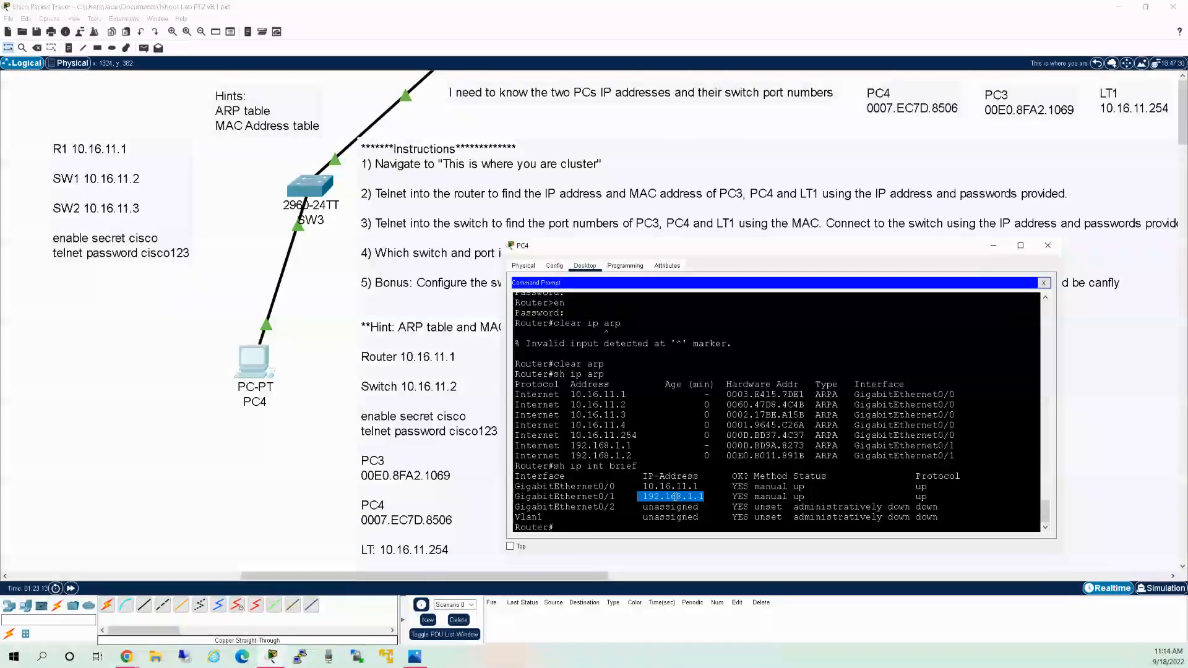
{"action": "left_click", "coordinate": [708, 485]}
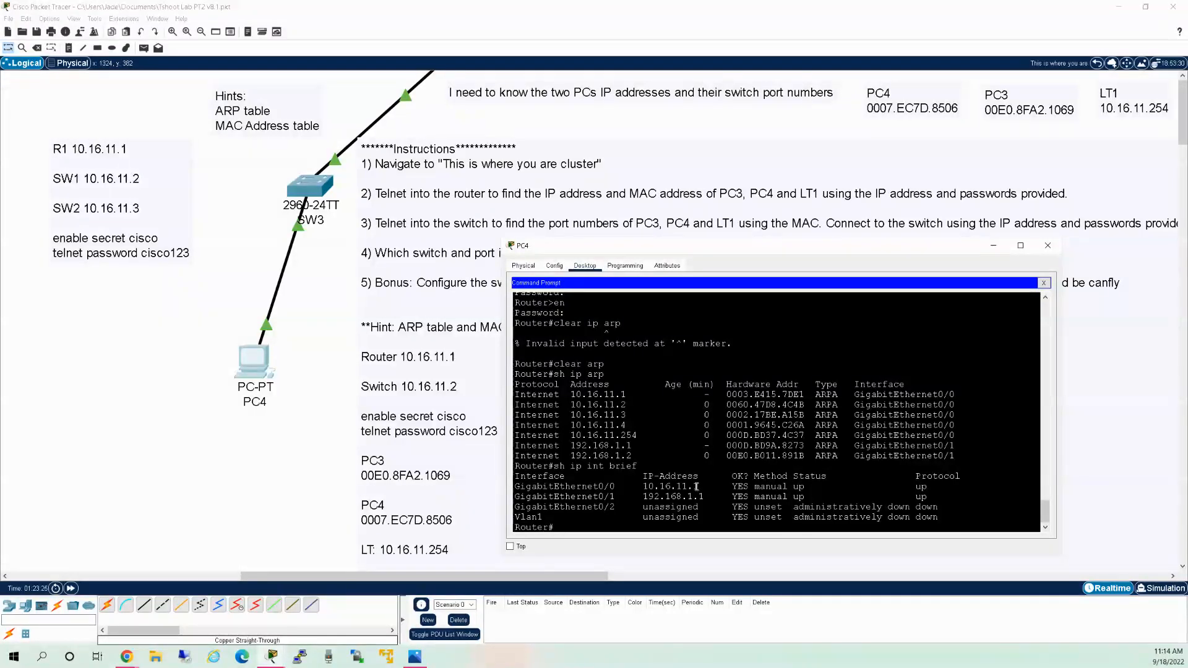
Run 'sh ip route' and mark the 10.16.11.0 connected route and its interface.
{"action": "type", "text": "shpw ip"}
{"action": "key", "text": "BackSpace"}
{"action": "key", "text": "BackSpace"}
{"action": "type", "text": "ip route"}
{"action": "key", "text": "Return"}
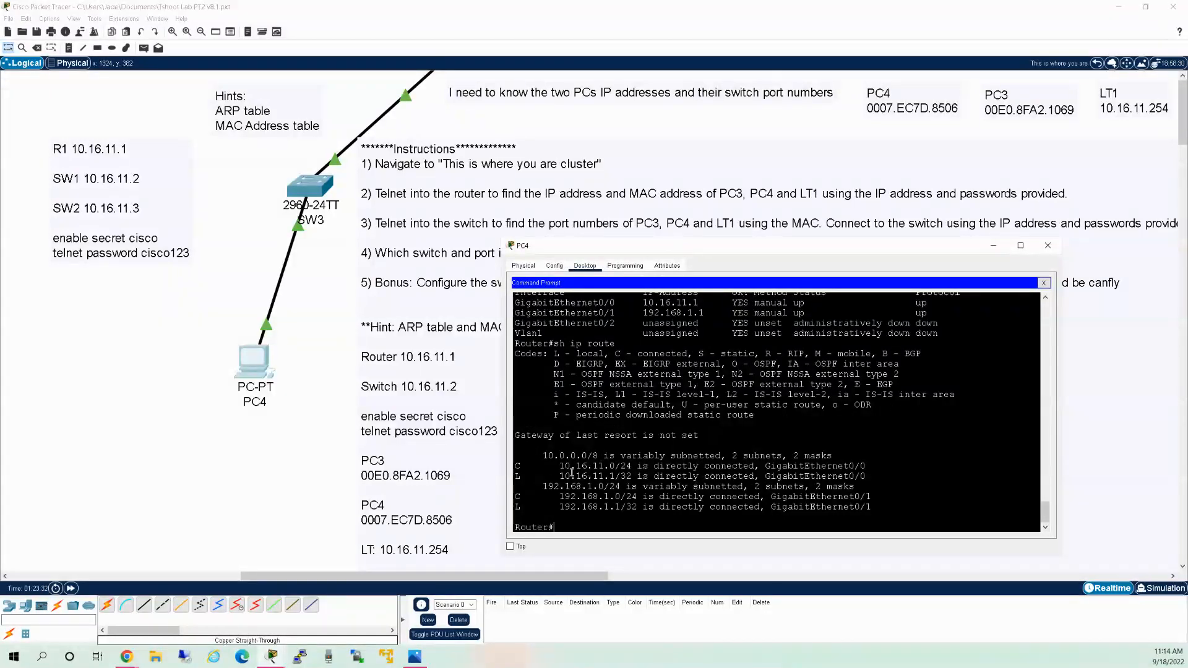
{"action": "left_click_drag", "start_coordinate": [559, 466], "coordinate": [616, 466]}
{"action": "left_click_drag", "start_coordinate": [694, 466], "coordinate": [853, 469]}
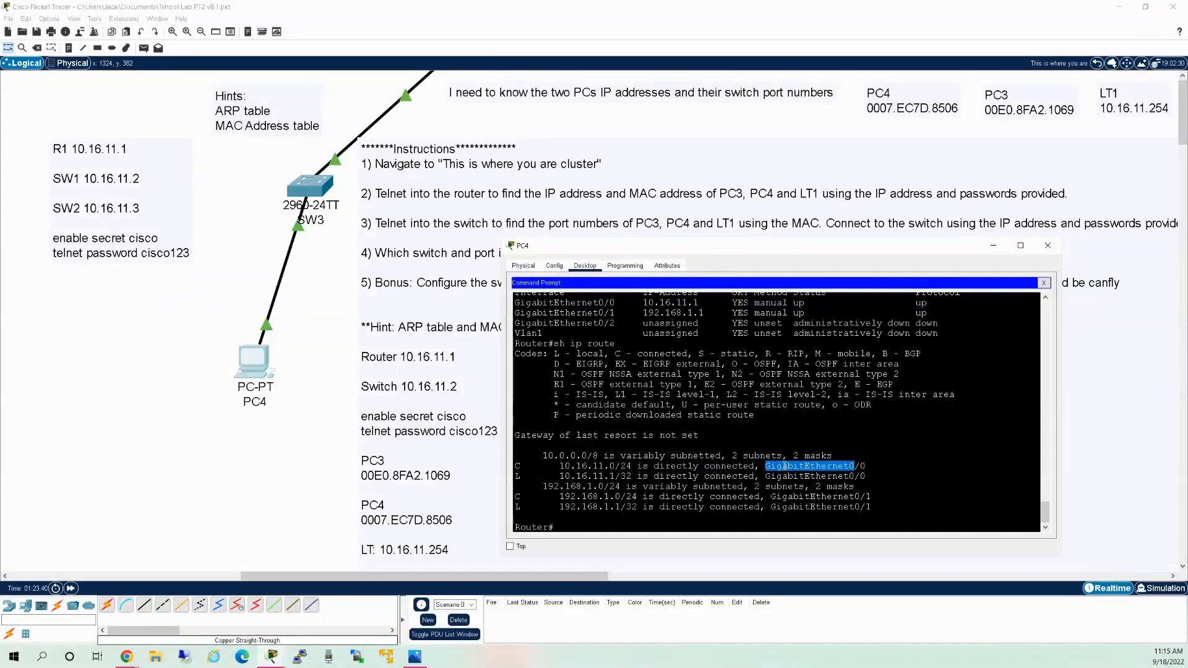
Inspect the GigabitEthernet0/0 and GigabitEthernet0/1 (192.168.1.1) interface rows in the output.
{"action": "scroll", "coordinate": [727, 399], "scroll_direction": "up", "scroll_amount": 2}
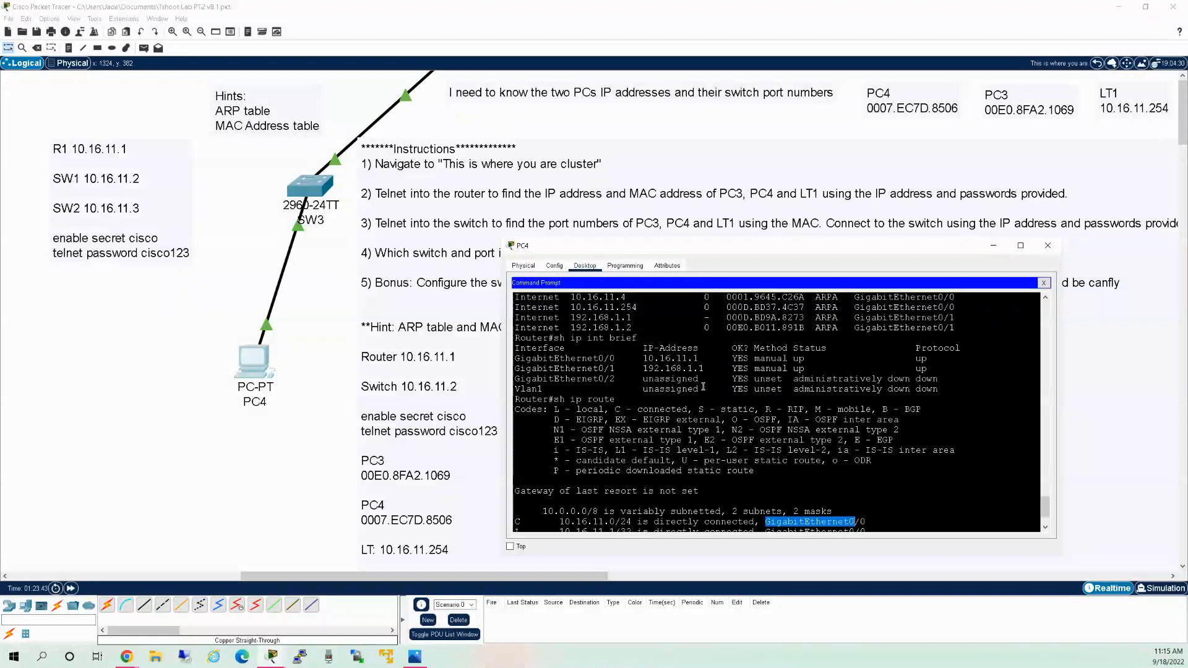
{"action": "left_click_drag", "start_coordinate": [699, 359], "coordinate": [593, 361]}
{"action": "scroll", "coordinate": [654, 457], "scroll_direction": "down", "scroll_amount": 2}
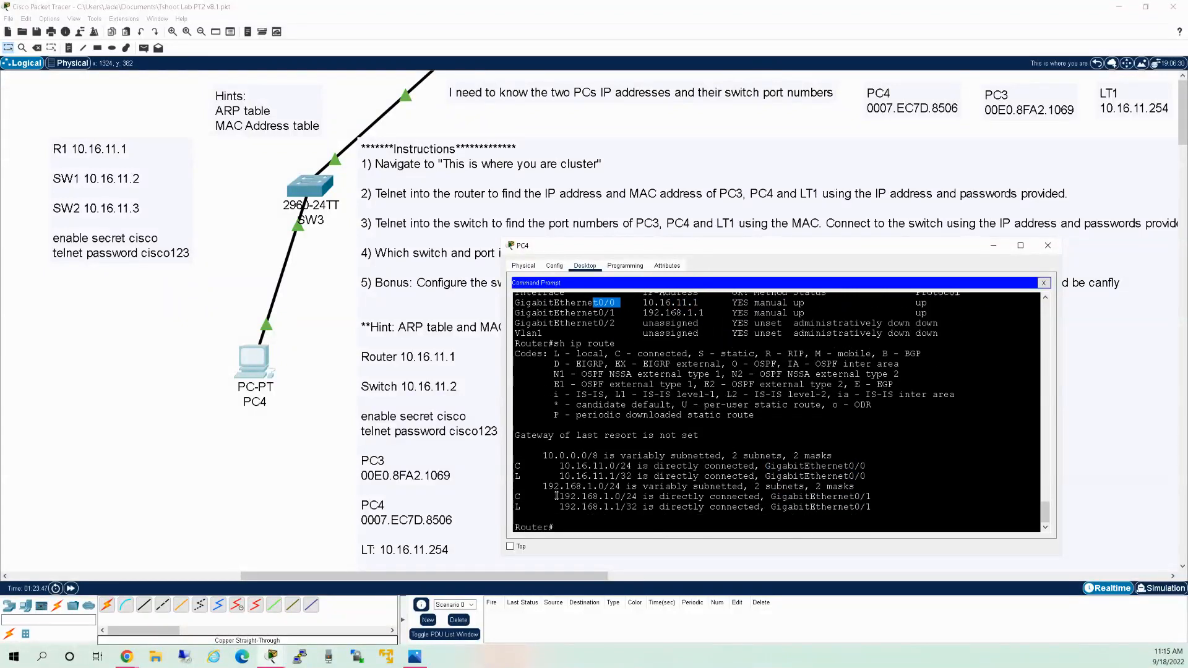
{"action": "left_click", "coordinate": [783, 493]}
{"action": "scroll", "coordinate": [636, 400], "scroll_direction": "up", "scroll_amount": 2}
{"action": "left_click_drag", "start_coordinate": [570, 369], "coordinate": [705, 370]}
{"action": "left_click", "coordinate": [650, 369]}
{"action": "scroll", "coordinate": [719, 382], "scroll_direction": "down", "scroll_amount": 2}
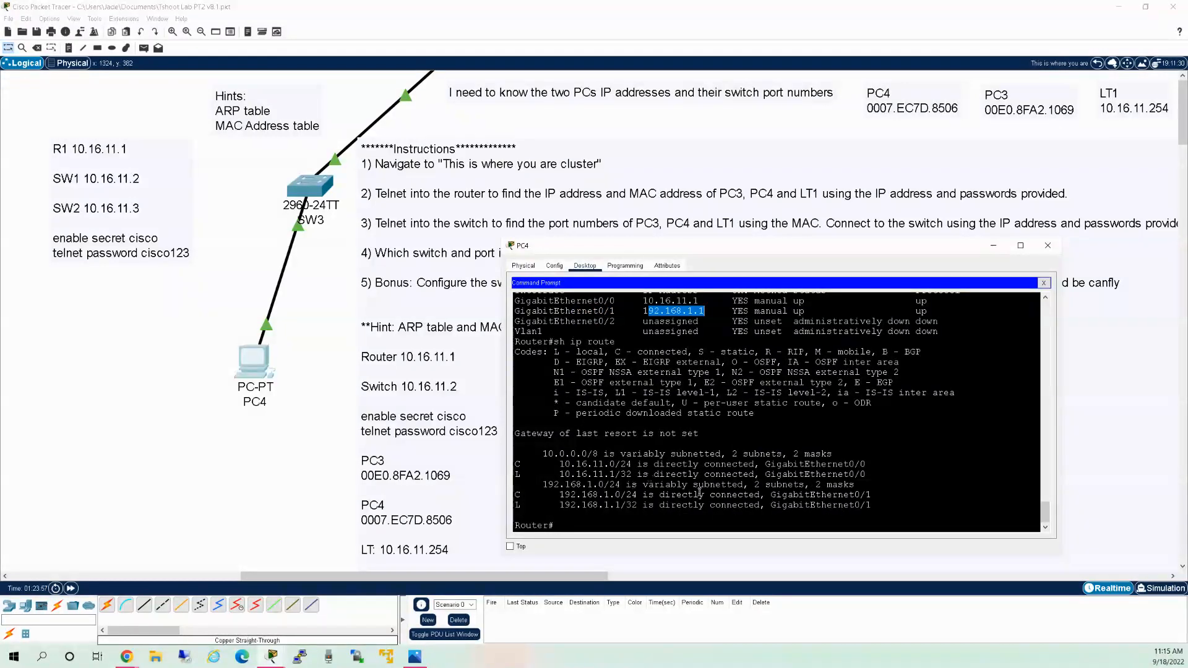
{"action": "left_click", "coordinate": [636, 522]}
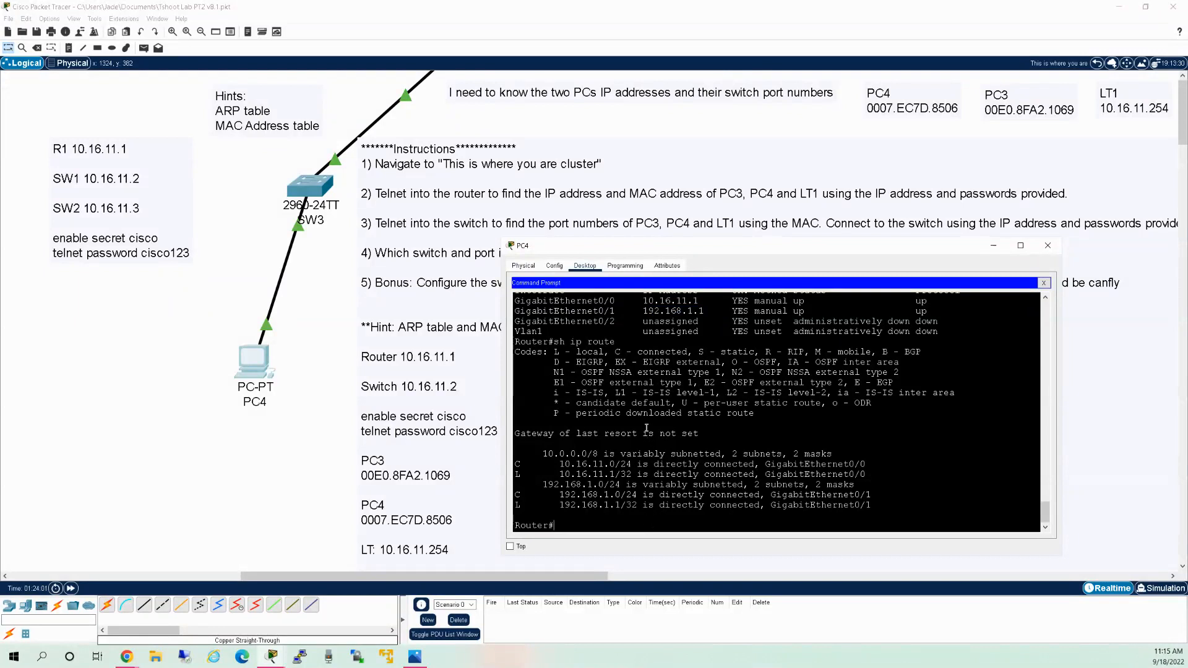
Run 'sh ip arp' and review entries 10.16.11.1, .3, .4 and .254 (MAC 000D.BD37.4C37).
{"action": "type", "text": "sh ip arp"}
{"action": "key", "text": "Return"}
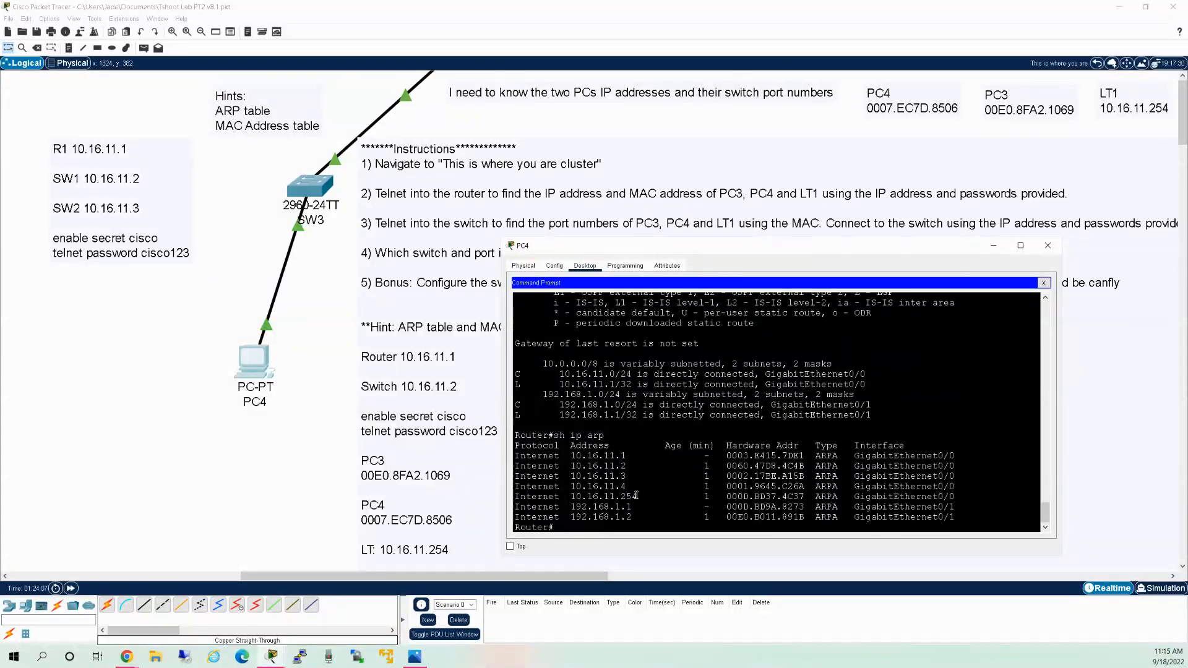
{"action": "left_click_drag", "start_coordinate": [630, 456], "coordinate": [609, 456]}
{"action": "left_click_drag", "start_coordinate": [631, 477], "coordinate": [610, 477]}
{"action": "mouse_move", "coordinate": [638, 487]}
{"action": "left_mouse_down"}
{"action": "mouse_move", "coordinate": [610, 488]}
{"action": "mouse_move", "coordinate": [638, 497]}
{"action": "mouse_move", "coordinate": [619, 497]}
{"action": "left_mouse_up"}
{"action": "left_click", "coordinate": [653, 488]}
Copy MAC 000D.BD37.4C37 from the ARP output and paste it on a new line in the LT1 note.
{"action": "left_click_drag", "start_coordinate": [805, 495], "coordinate": [729, 497]}
{"action": "key", "text": "ctrl+c"}
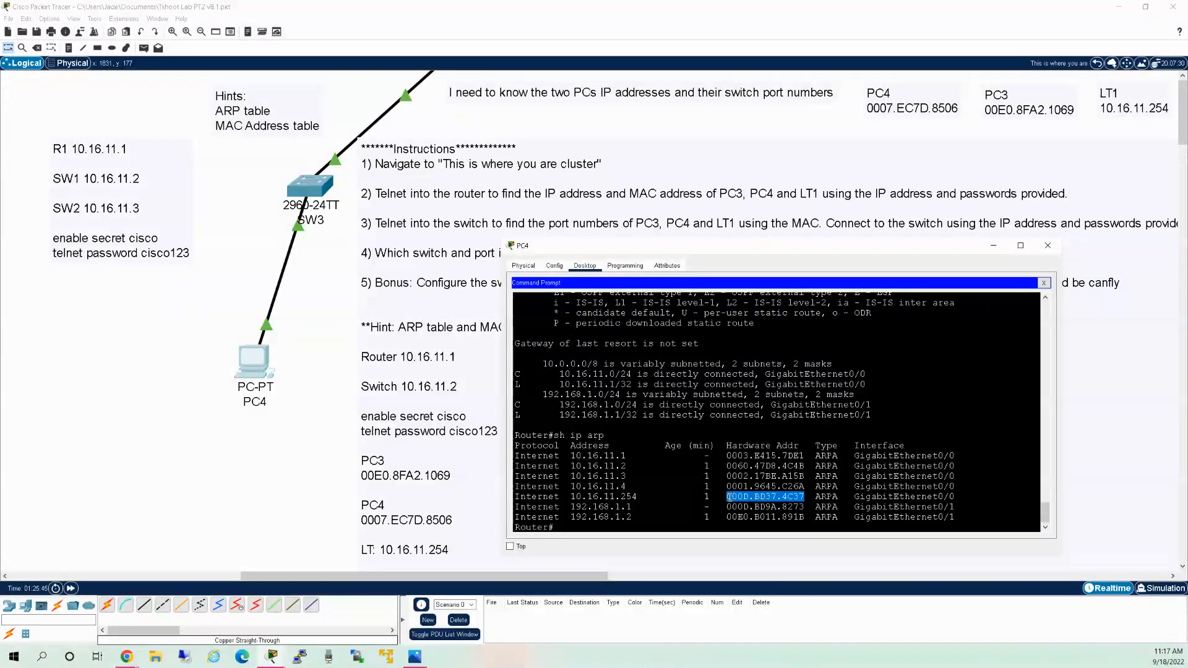
{"action": "right_click", "coordinate": [736, 501]}
{"action": "left_click", "coordinate": [756, 505]}
{"action": "left_click", "coordinate": [1132, 112]}
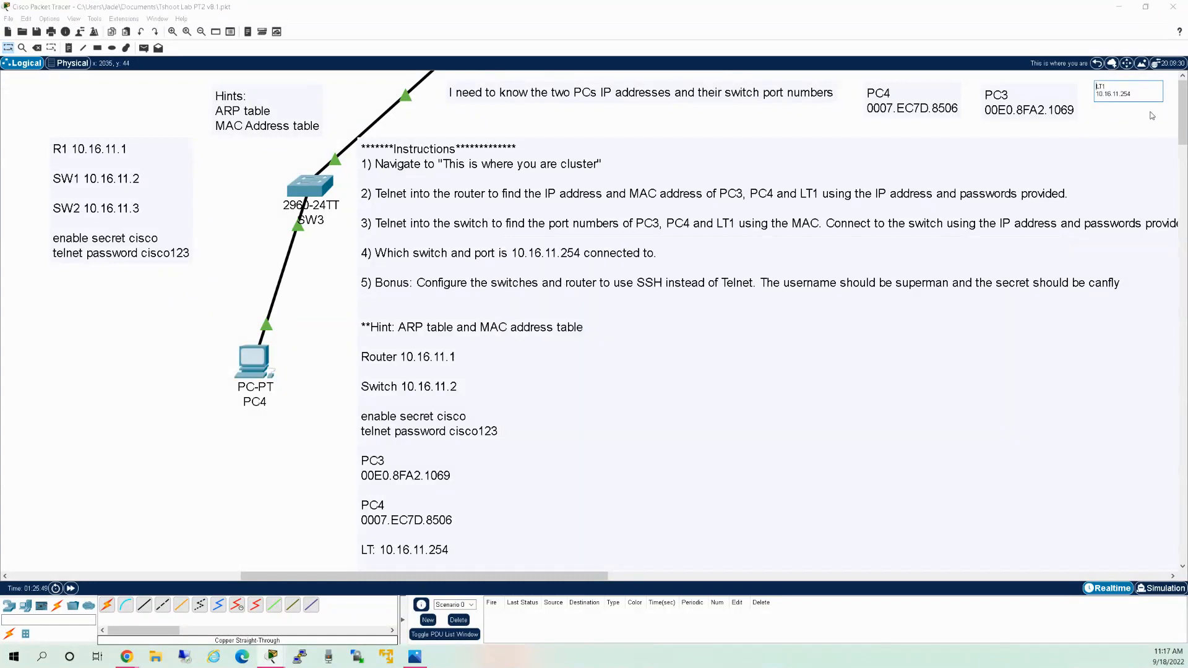
{"action": "key", "text": "Return"}
{"action": "key", "text": "ctrl+v"}
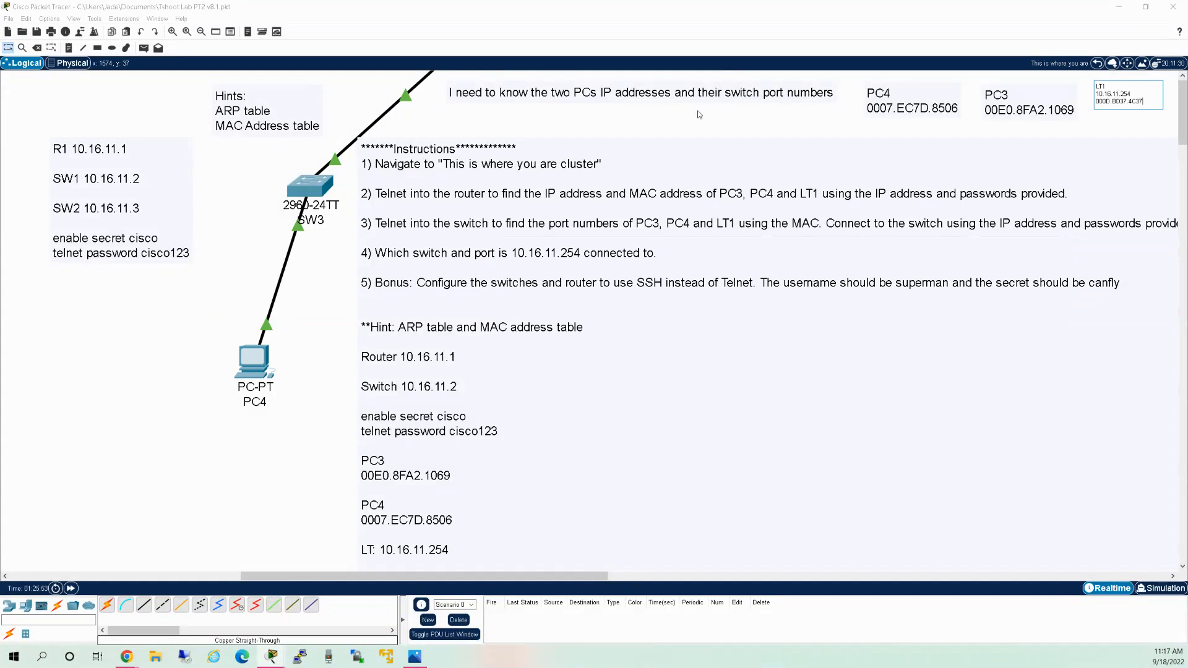
Reopen PC4's router session, replace the stray 'sh' with 'ping', and mark the 10.16.11.0 network.
{"action": "left_click", "coordinate": [257, 361]}
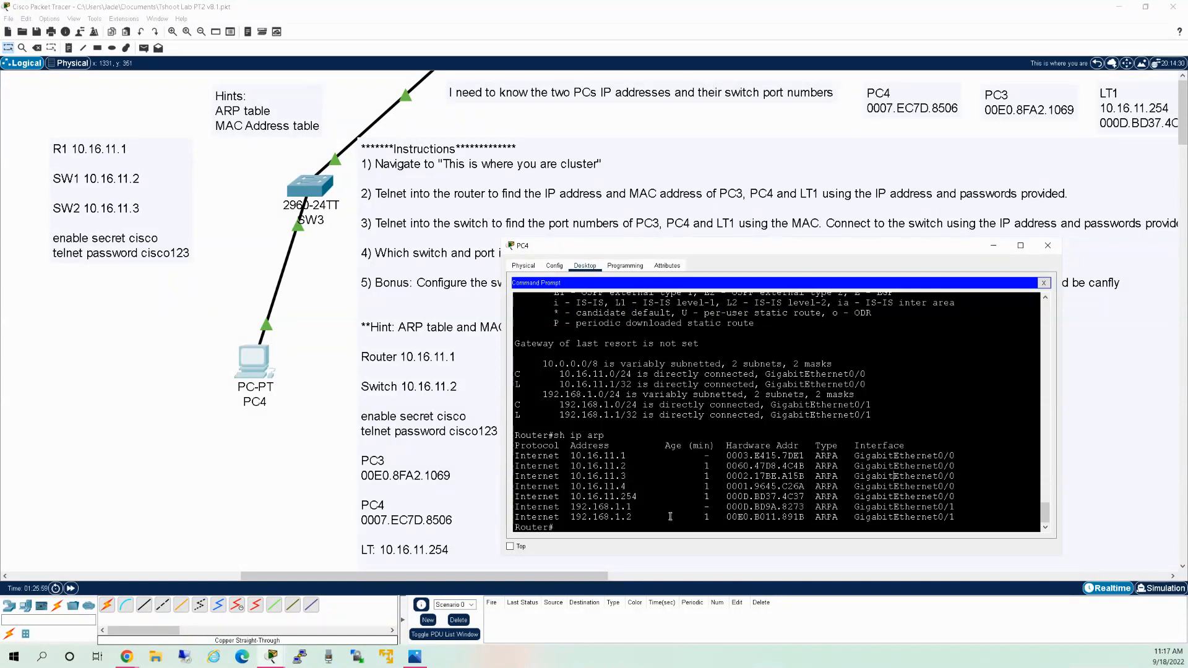
{"action": "type", "text": "ping"}
{"action": "left_click_drag", "start_coordinate": [616, 375], "coordinate": [580, 383]}
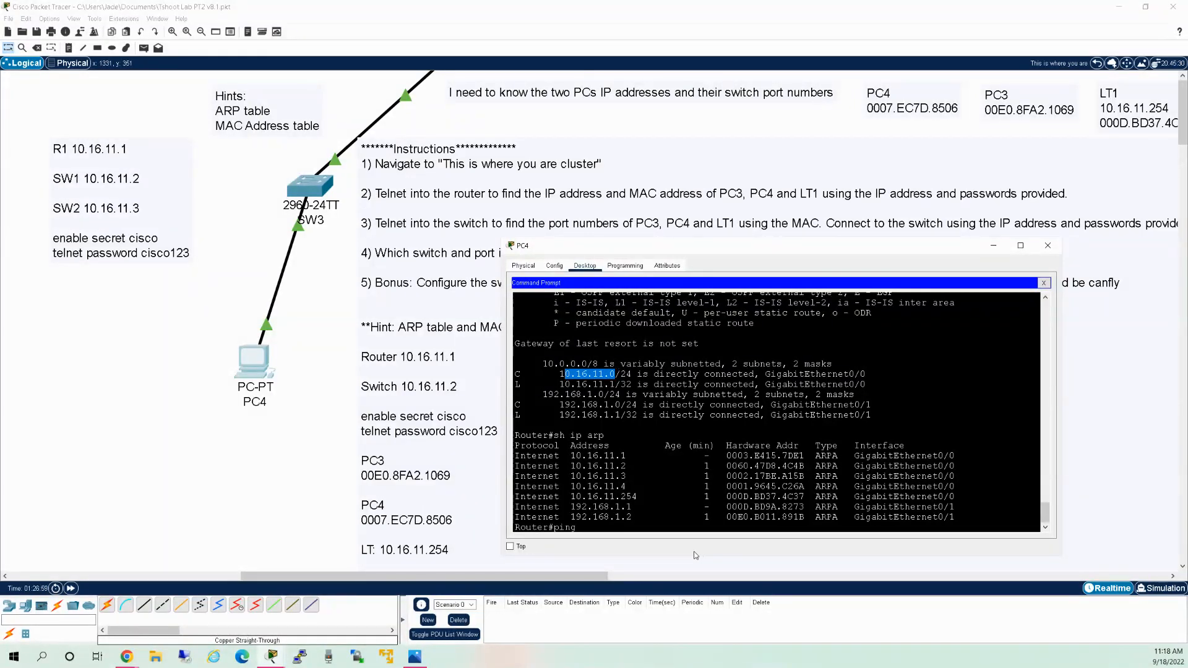
From the router, ping 10.16.11.254 and then the 10.16.11.255 broadcast address.
{"action": "left_click", "coordinate": [650, 523]}
{"action": "type", "text": "ping 10.16.11.254"}
{"action": "key", "text": "Return"}
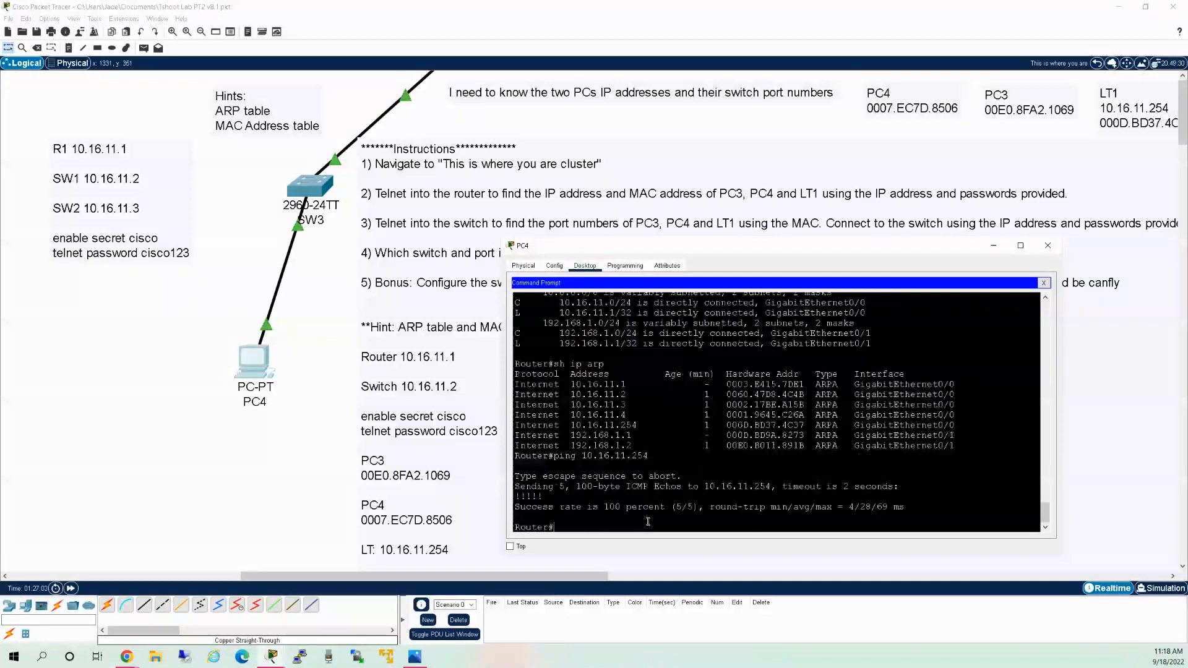
{"action": "type", "text": "ping 10.16.11.255"}
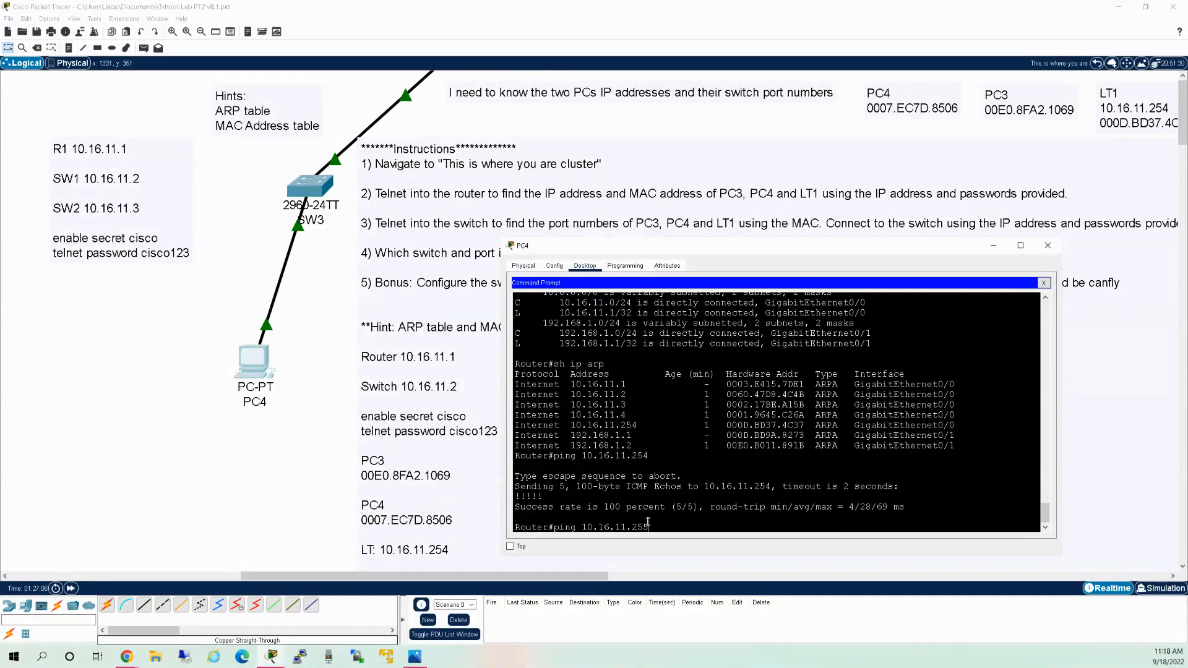
{"action": "key", "text": "Return"}
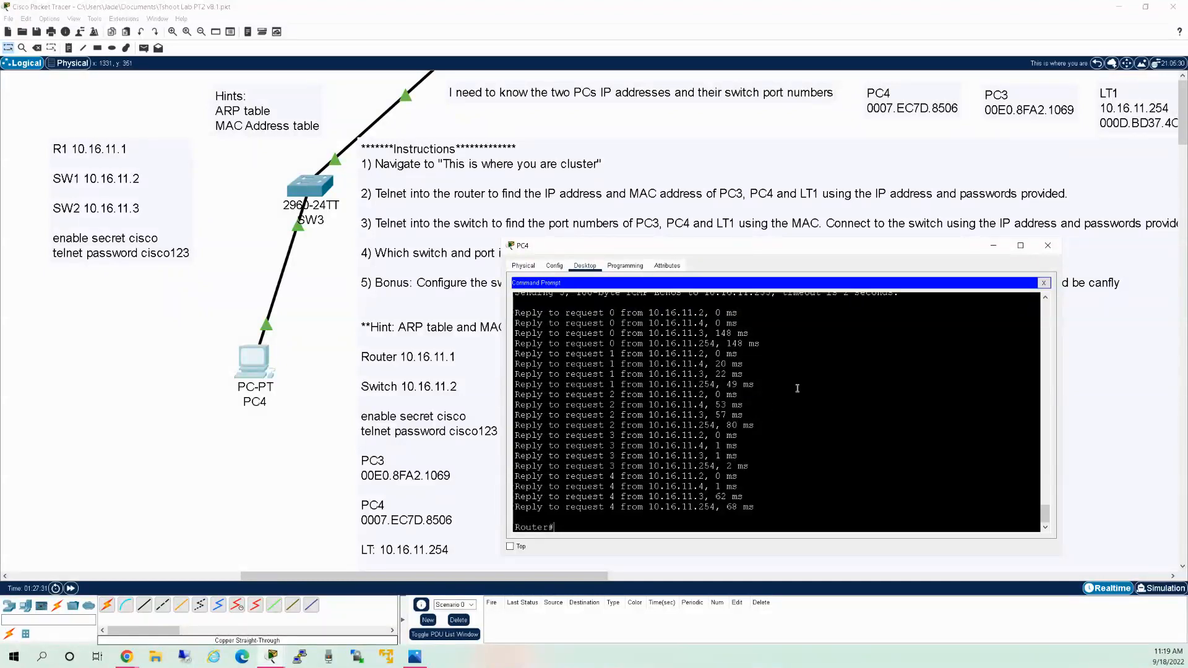
{"action": "left_click", "coordinate": [1096, 65]}
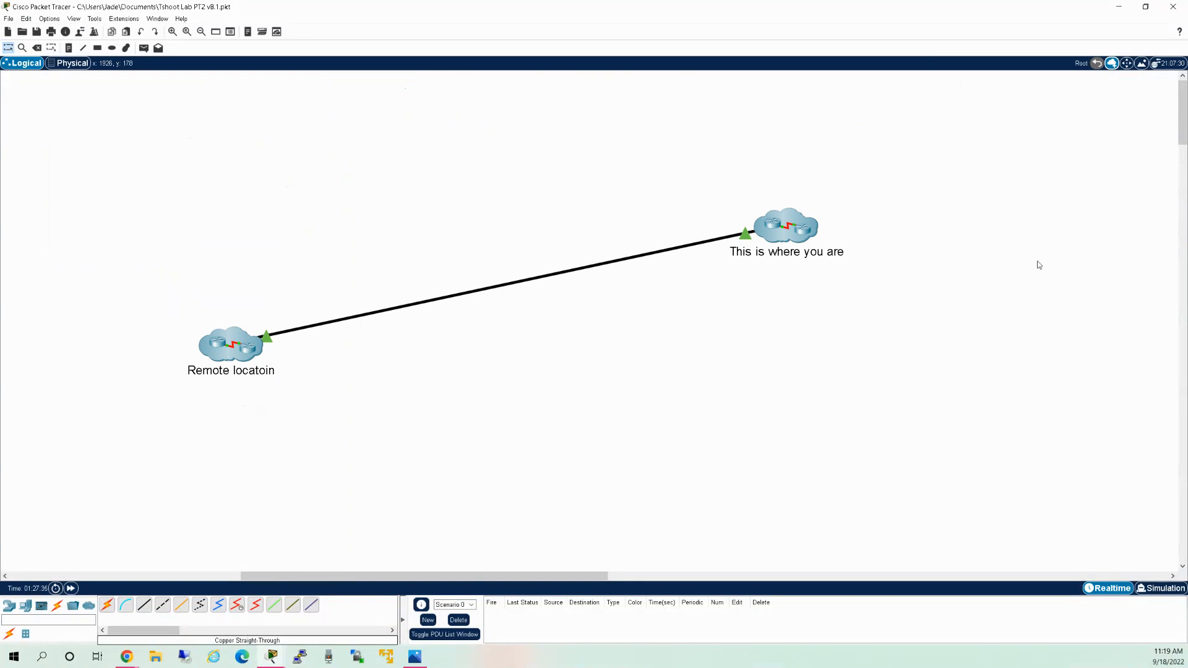
{"action": "double_click", "coordinate": [234, 348]}
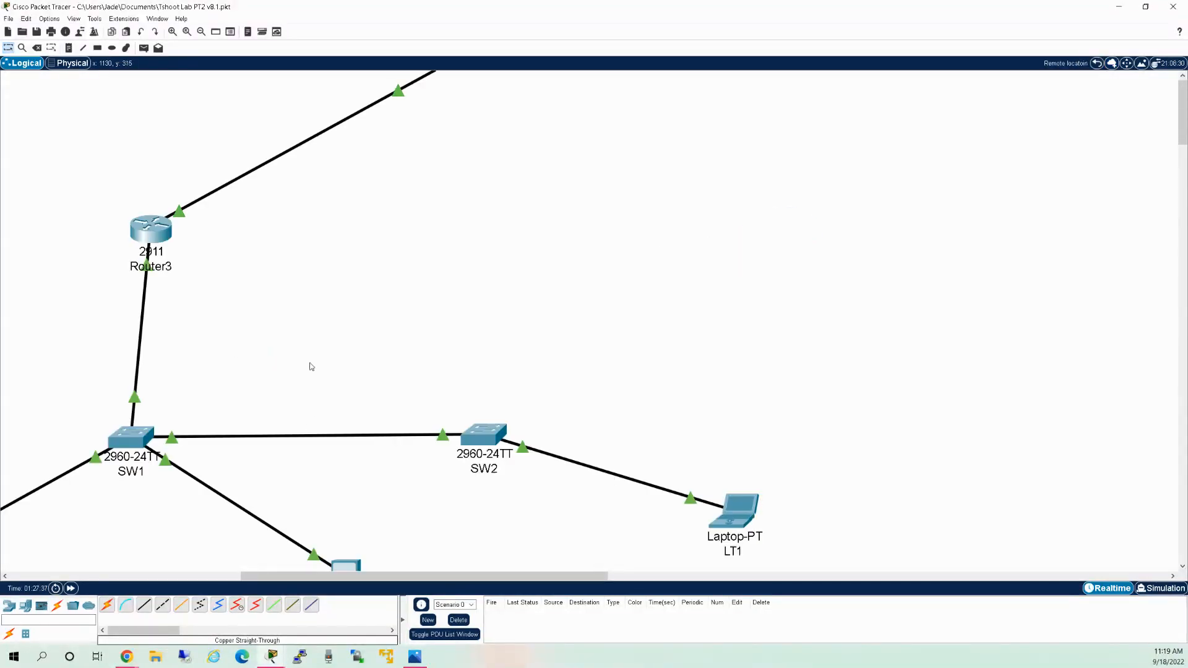
{"action": "left_click_drag", "start_coordinate": [307, 576], "coordinate": [122, 583]}
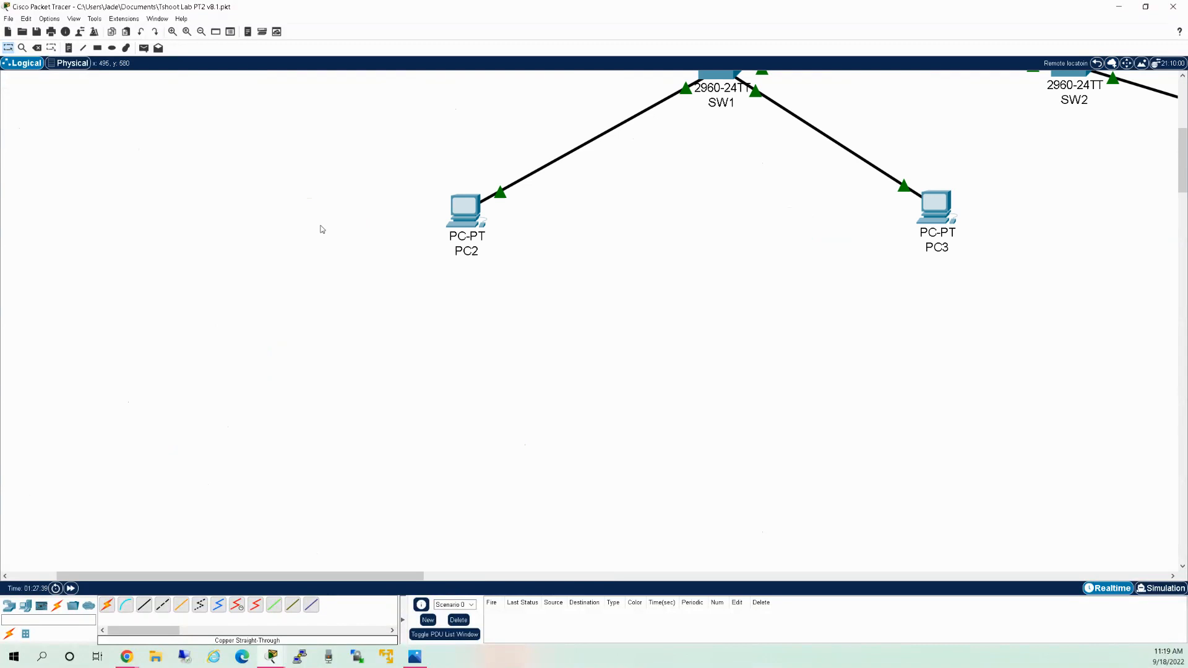
{"action": "left_click", "coordinate": [475, 213]}
{"action": "left_click", "coordinate": [466, 226]}
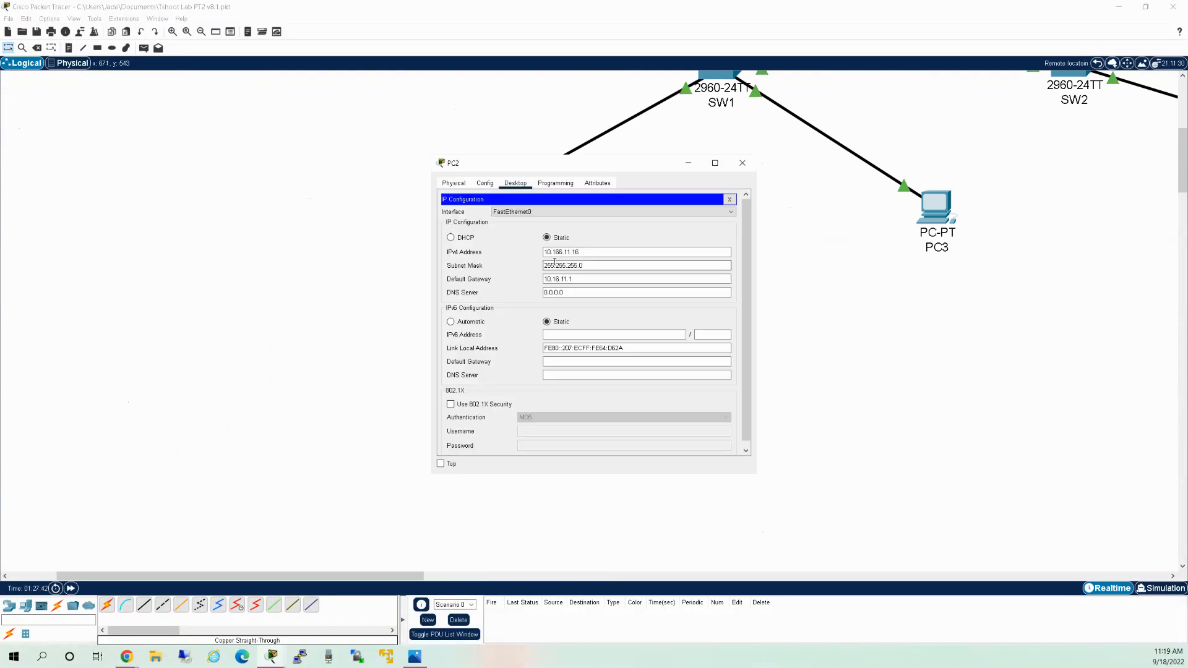
{"action": "left_click", "coordinate": [730, 200]}
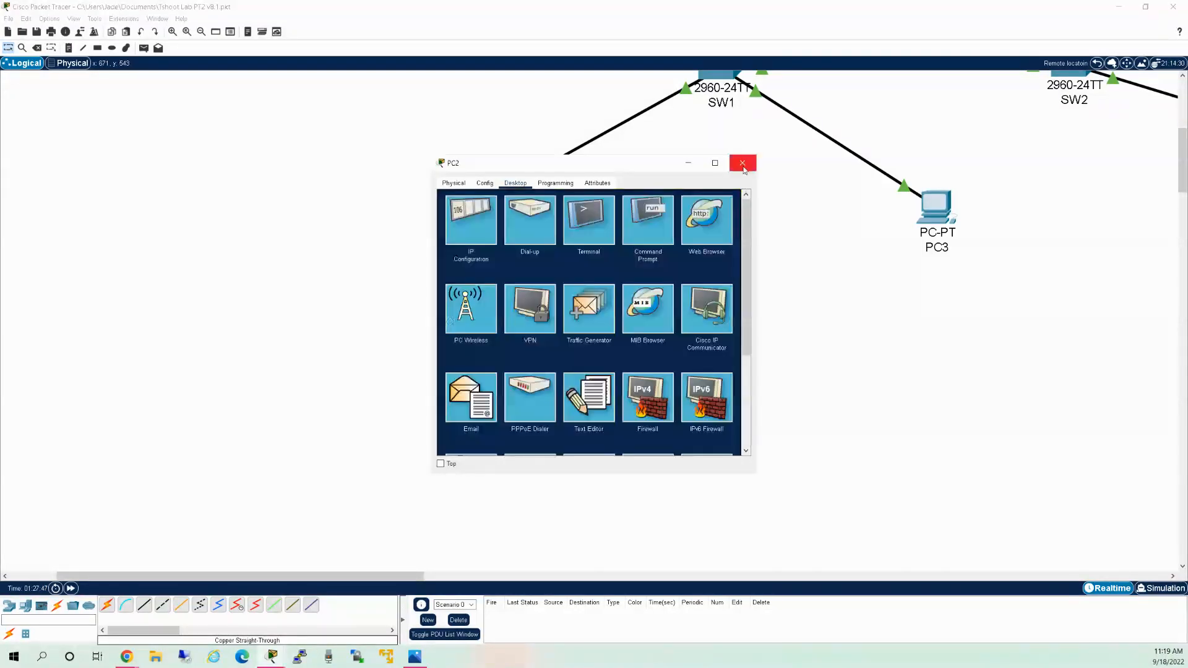
{"action": "left_click", "coordinate": [742, 163]}
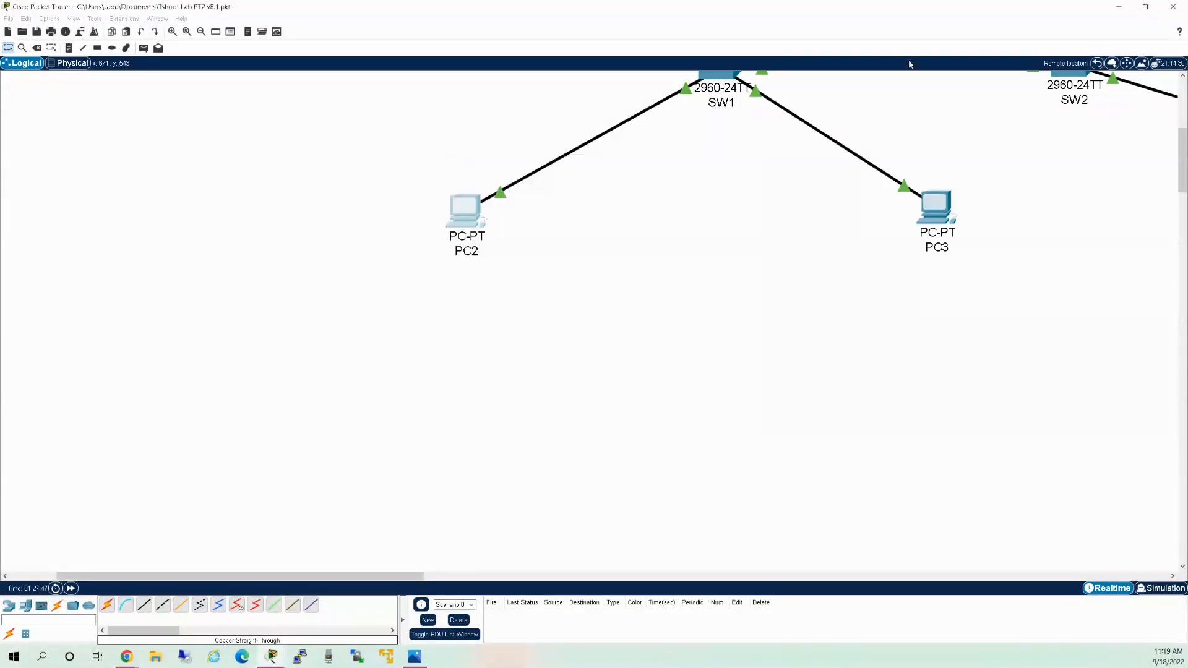
{"action": "left_click", "coordinate": [1096, 63]}
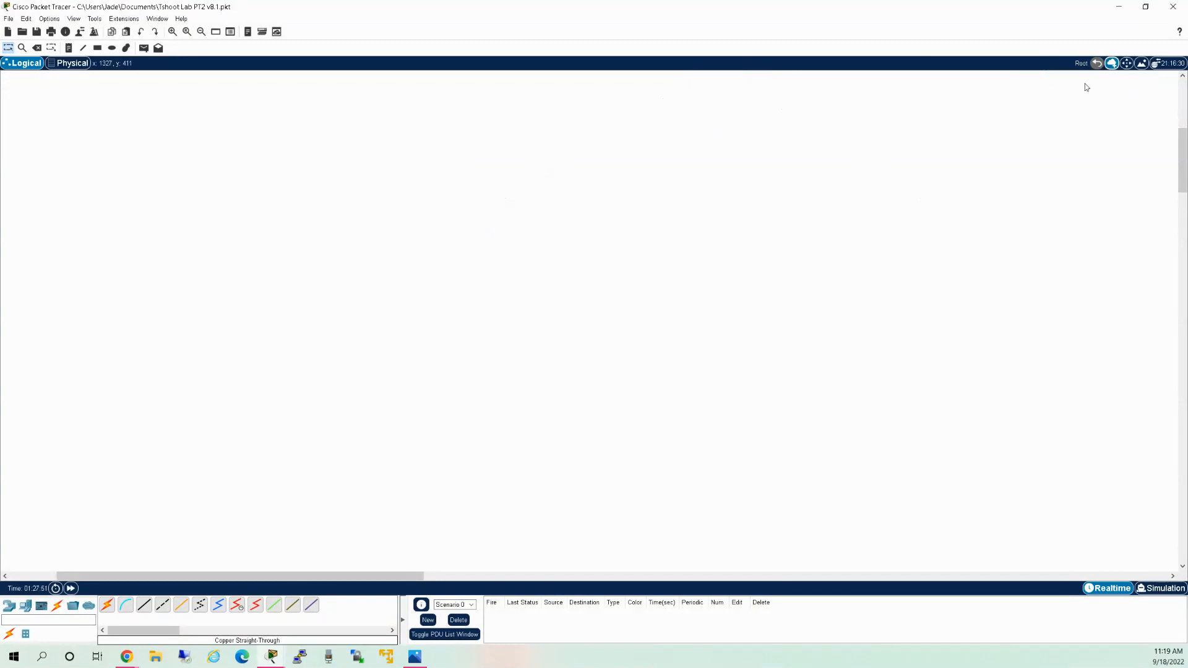
{"action": "scroll", "coordinate": [1052, 169], "scroll_direction": "up", "scroll_amount": 3}
{"action": "left_click_drag", "start_coordinate": [307, 576], "coordinate": [421, 576]}
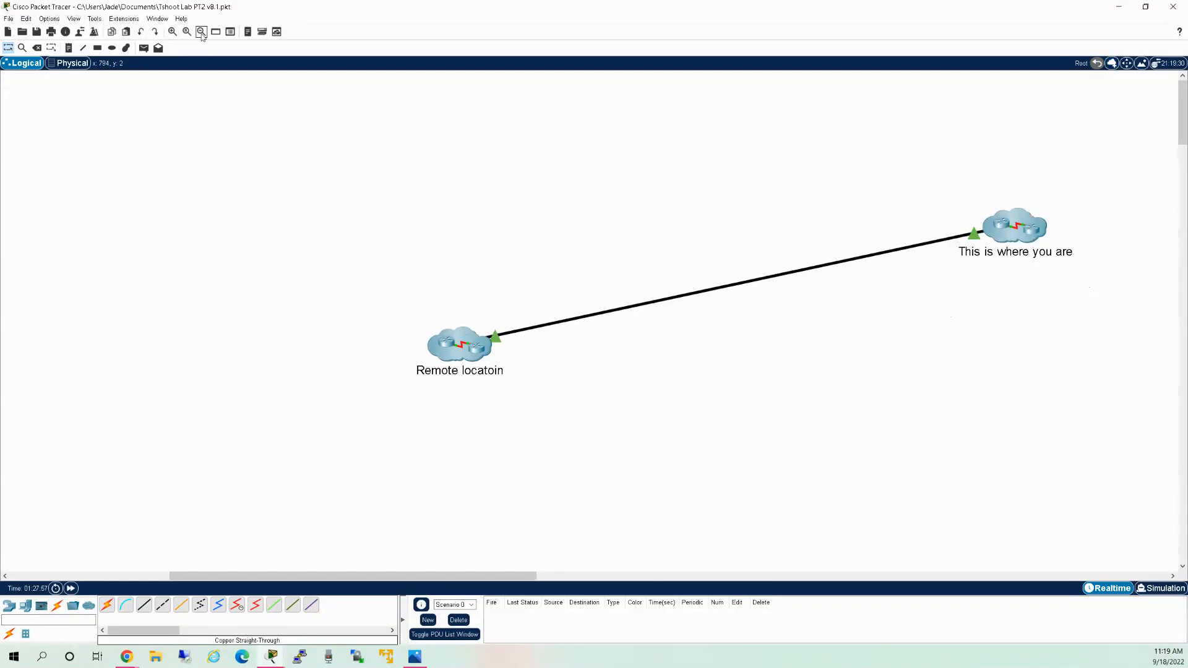
{"action": "left_click", "coordinate": [201, 31]}
{"action": "left_click", "coordinate": [173, 35]}
{"action": "left_click_drag", "start_coordinate": [392, 565], "coordinate": [461, 560]}
{"action": "left_click", "coordinate": [761, 229]}
{"action": "left_click", "coordinate": [273, 369]}
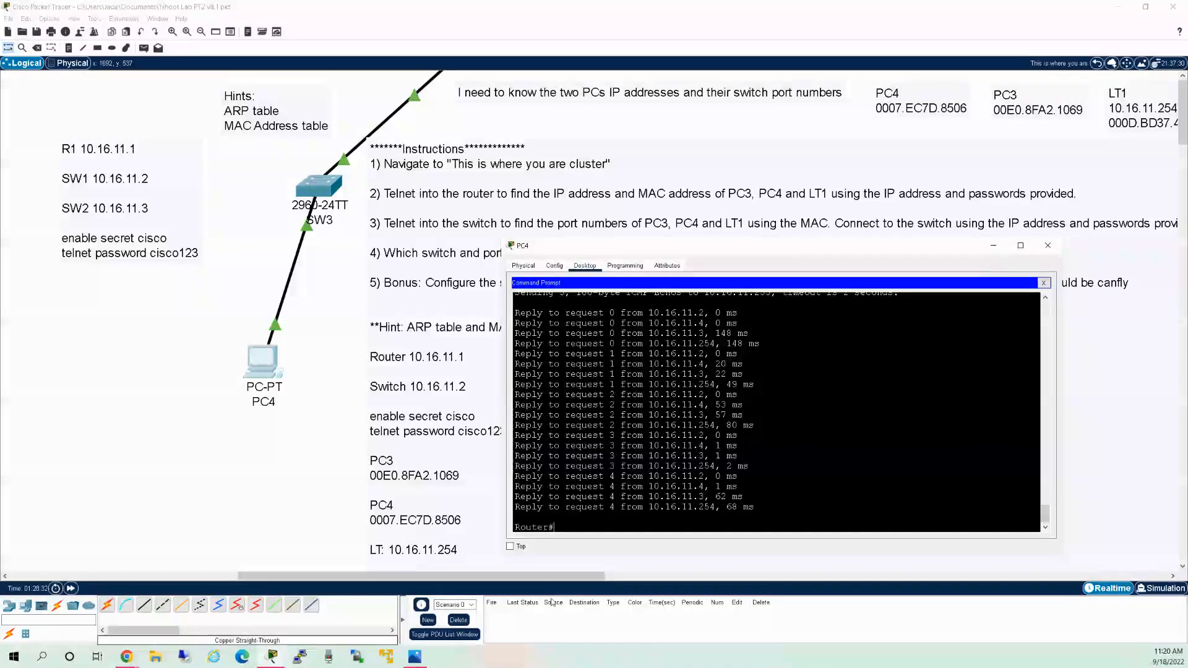
Bring up PC4's Command Prompt at the Router# prompt.
{"action": "left_click", "coordinate": [582, 577]}
{"action": "left_click_drag", "start_coordinate": [583, 583], "coordinate": [616, 582]}
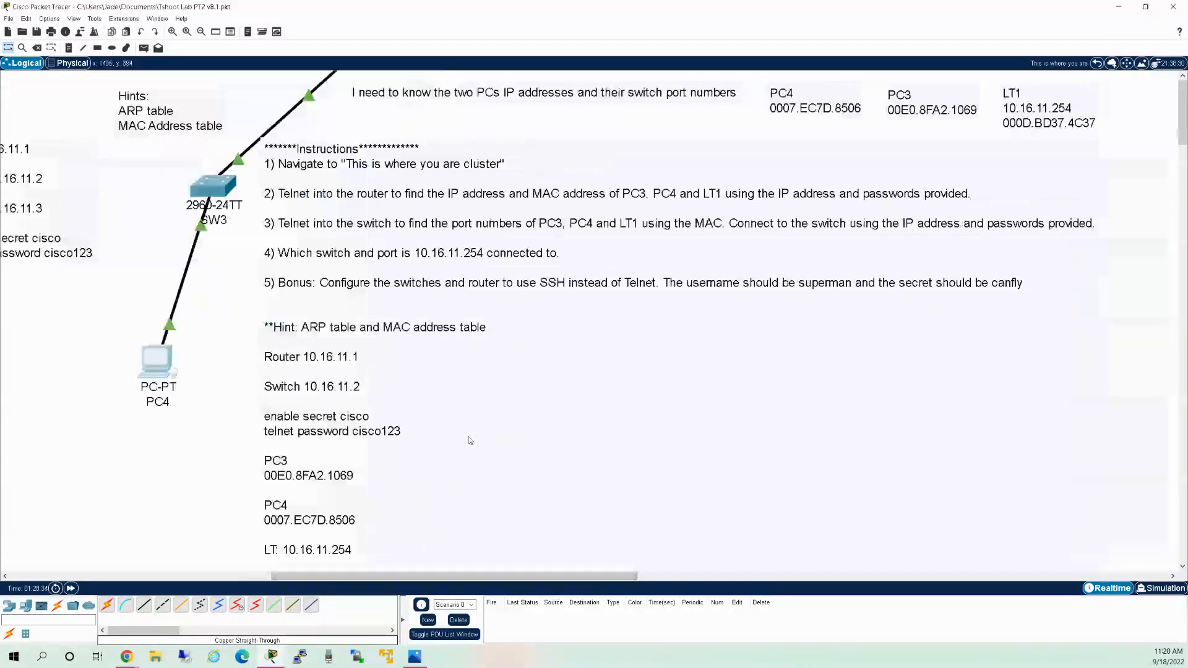
{"action": "left_click", "coordinate": [154, 355]}
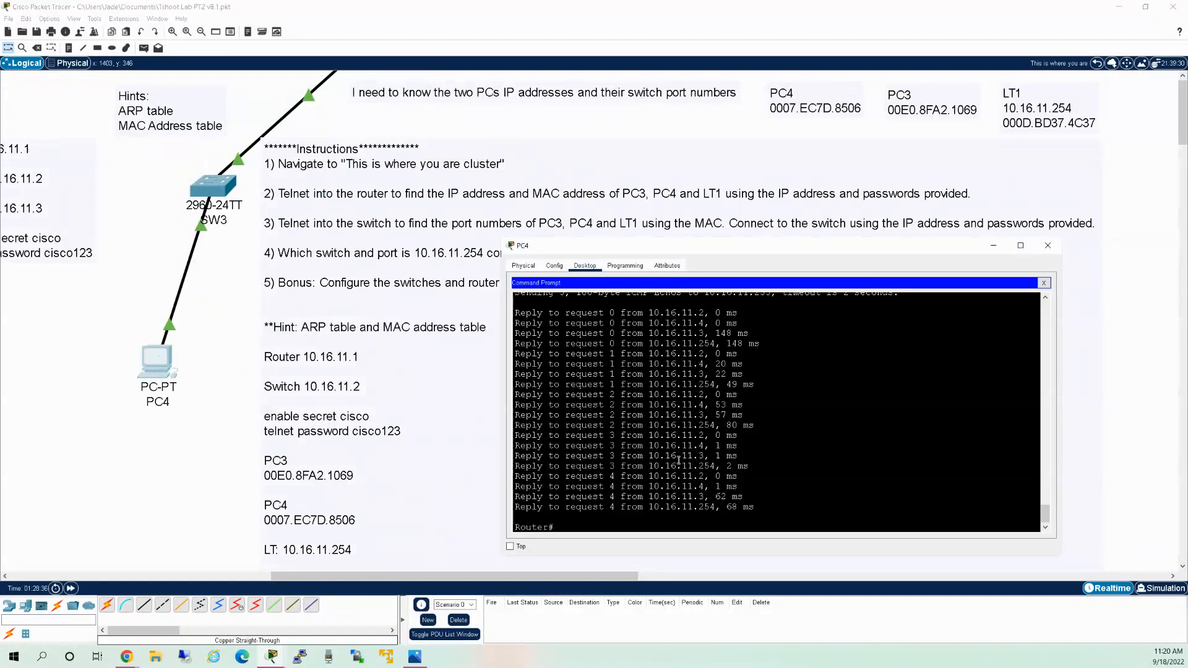
{"action": "scroll", "coordinate": [741, 428], "scroll_direction": "up", "scroll_amount": 2}
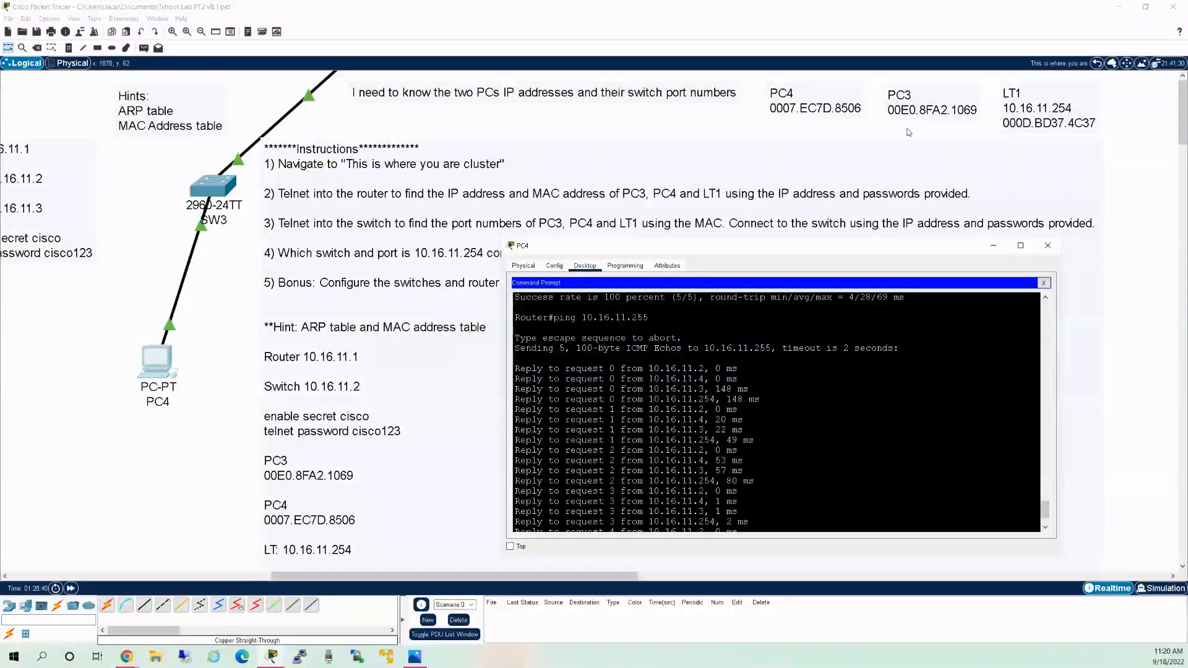
{"action": "scroll", "coordinate": [744, 400], "scroll_direction": "down", "scroll_amount": 2}
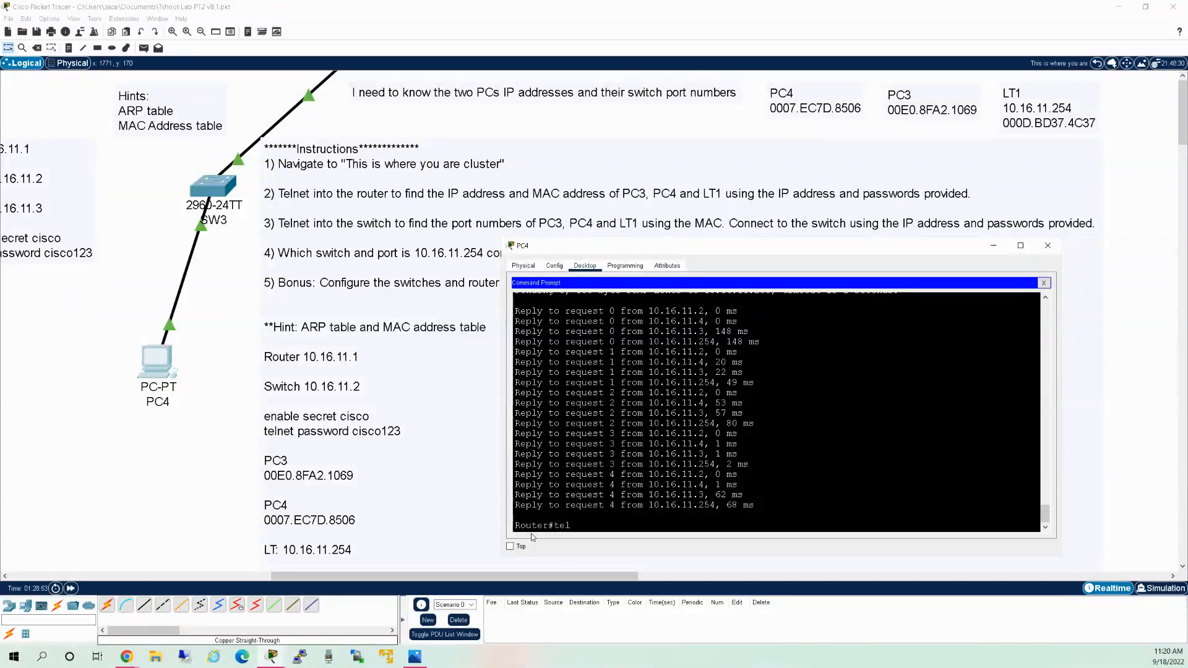
Run telnet 10.16.11.2 from the router to reach the switch.
{"action": "type", "text": "lnet 10.16.11.2"}
{"action": "key", "text": "Return"}
{"action": "left_click_drag", "start_coordinate": [465, 577], "coordinate": [389, 579]}
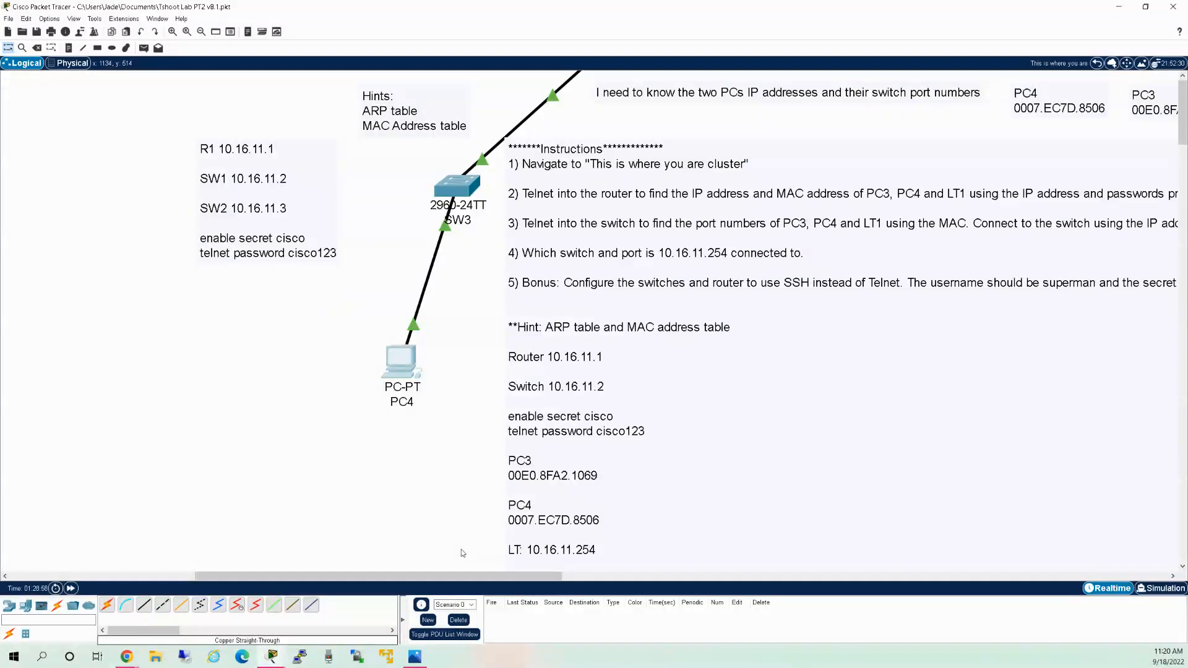
{"action": "left_click_drag", "start_coordinate": [472, 573], "coordinate": [531, 572]}
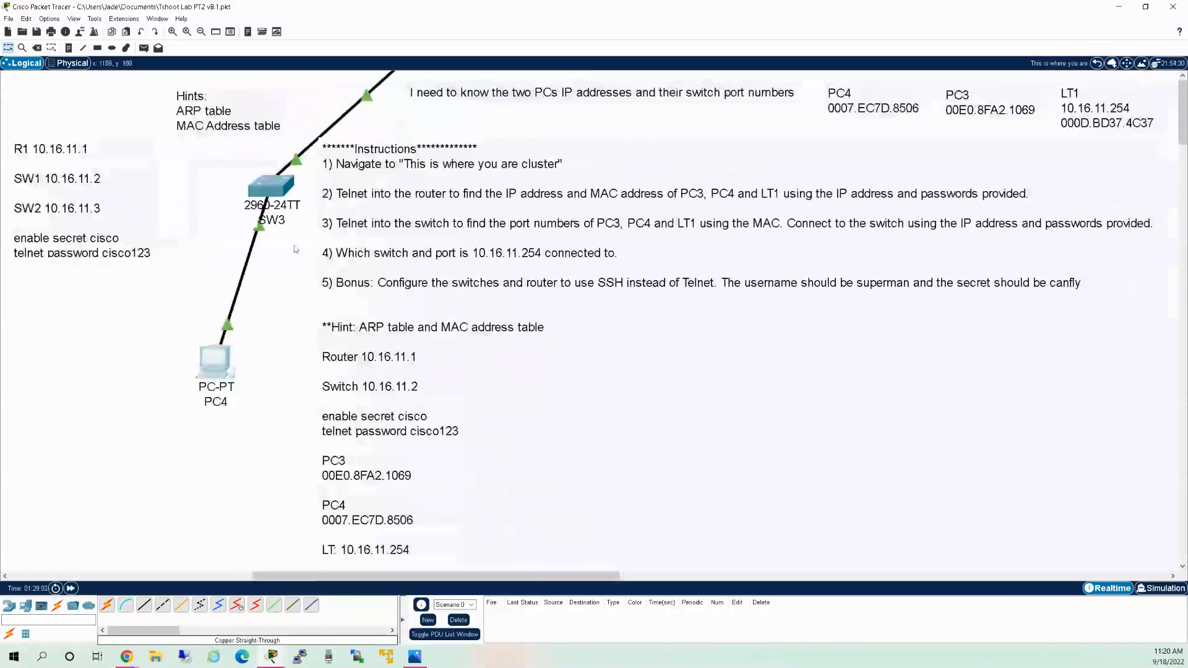
Log into switch 10.16.11.2 with the telnet password, then enable with the privileged password.
{"action": "left_click", "coordinate": [217, 364]}
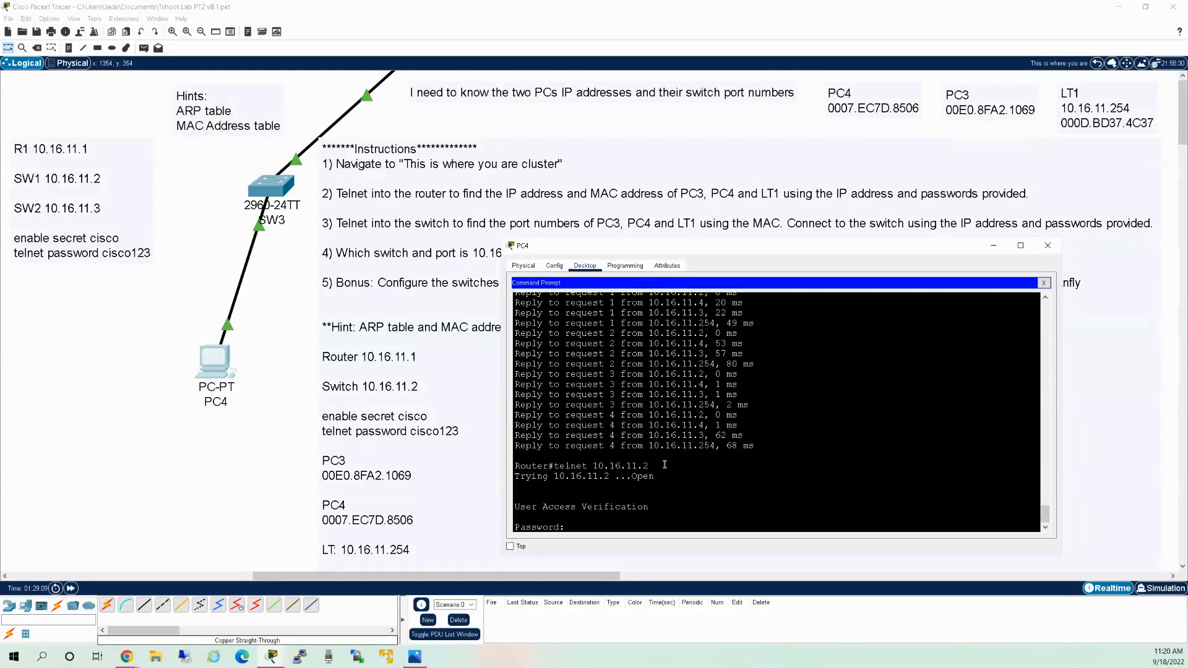
{"action": "key", "text": "Return"}
{"action": "type", "text": "en"}
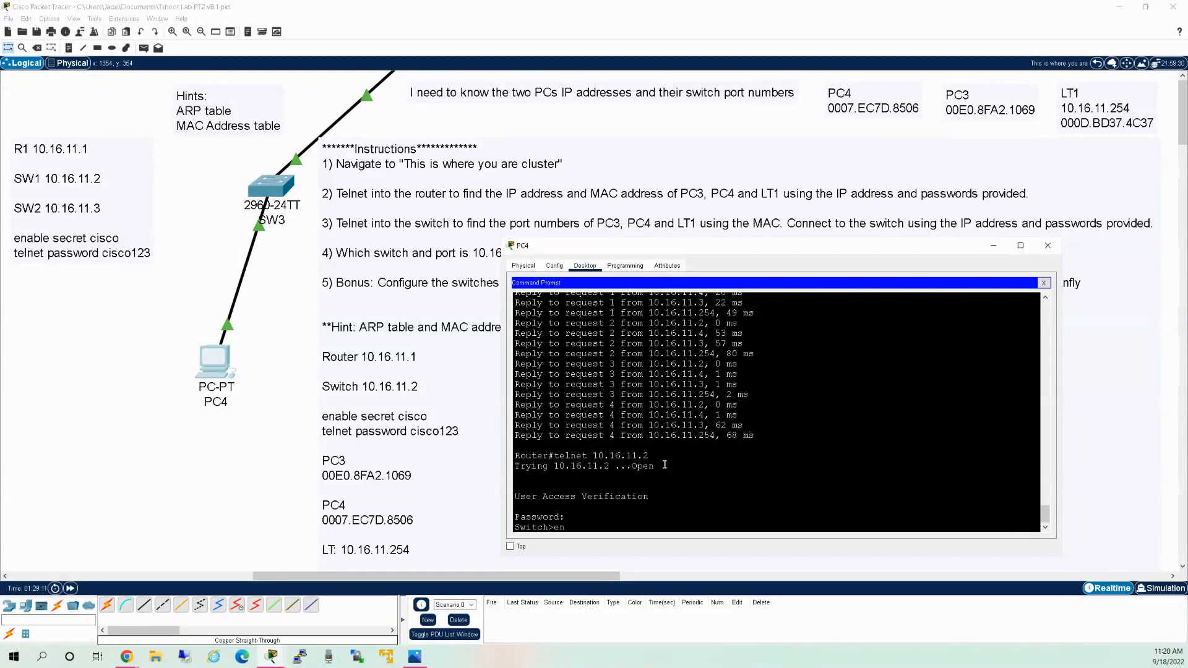
{"action": "key", "text": "Return"}
{"action": "type", "text": "cisco"}
{"action": "key", "text": "Return"}
Display the switch's MAC table with sh mac address-table.
{"action": "type", "text": "sh ip"}
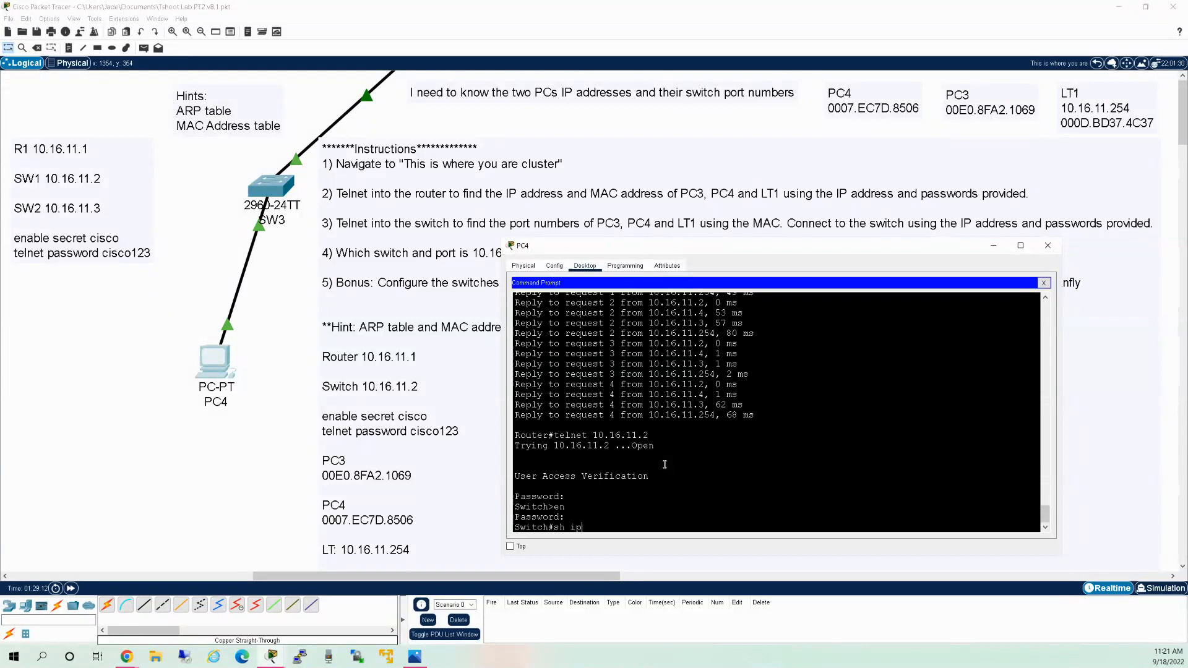
{"action": "key", "text": "BackSpace"}
{"action": "key", "text": "BackSpace"}
{"action": "type", "text": "mac address-table"}
{"action": "key", "text": "Tab"}
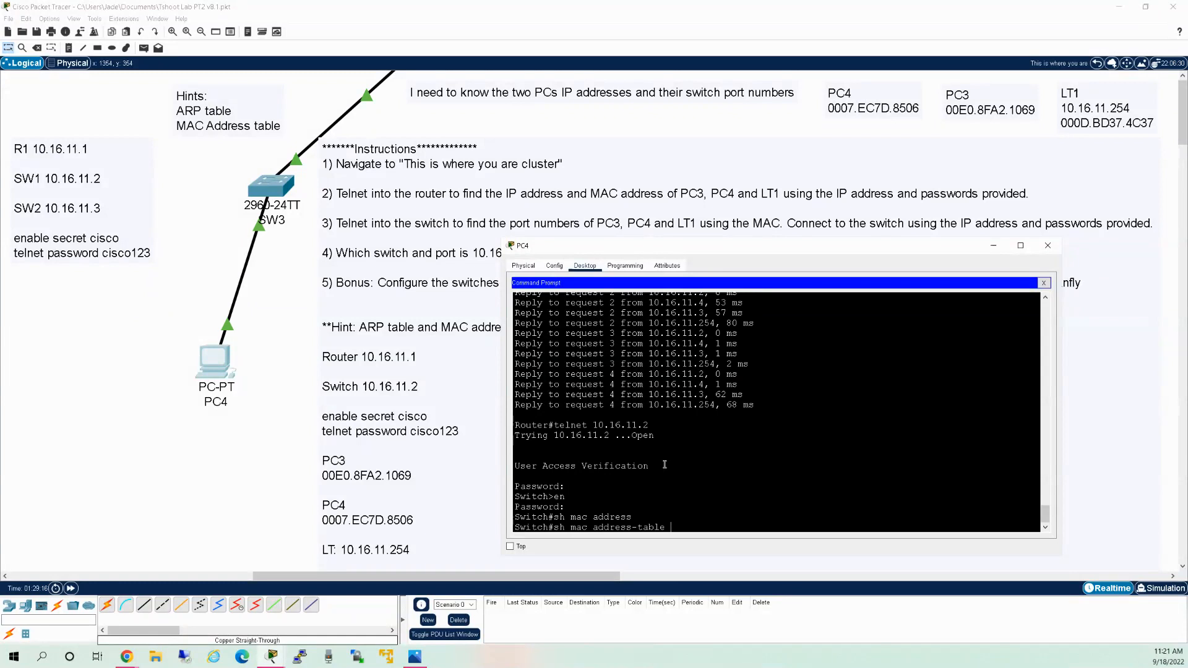
{"action": "key", "text": "Return"}
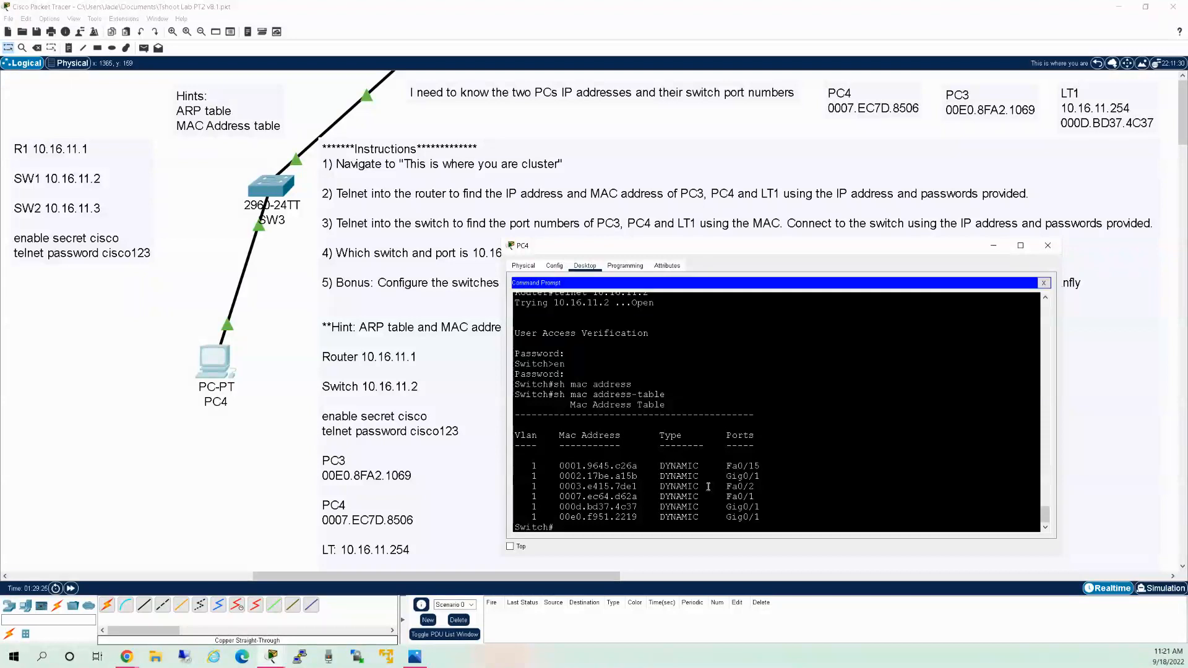
Select the first MAC table entry, 0001.9645.c26a on port Fa0/15.
{"action": "scroll", "coordinate": [718, 471], "scroll_direction": "up", "scroll_amount": 7}
{"action": "scroll", "coordinate": [727, 452], "scroll_direction": "up", "scroll_amount": 5}
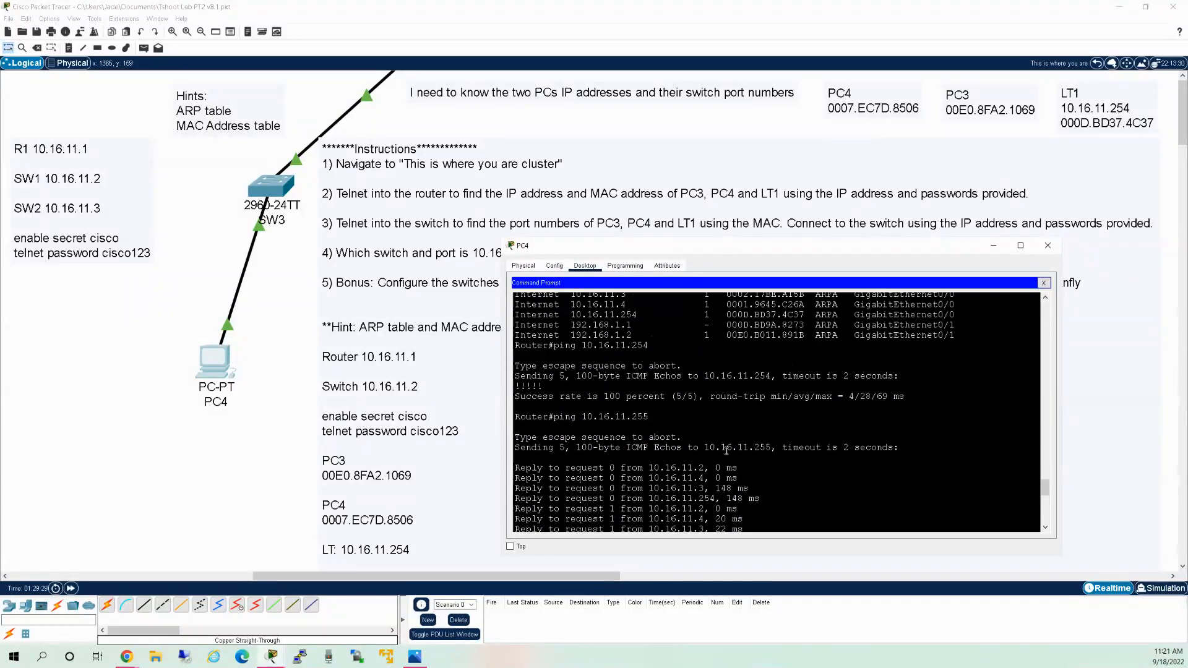
{"action": "scroll", "coordinate": [726, 451], "scroll_direction": "up", "scroll_amount": 2}
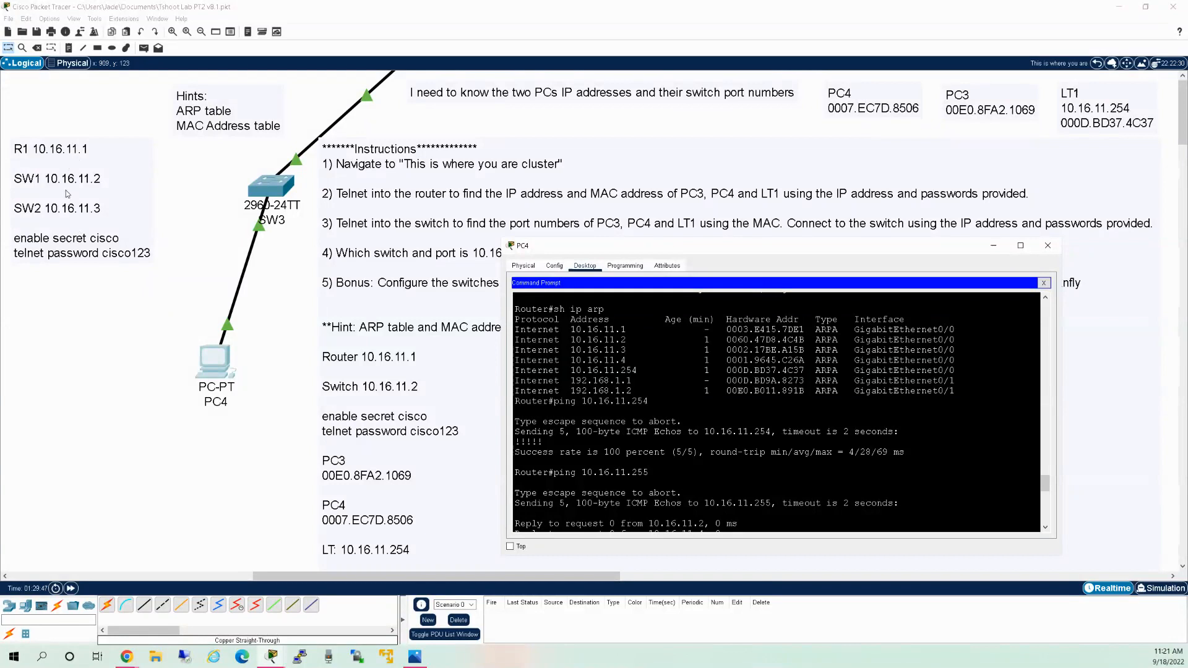
{"action": "scroll", "coordinate": [743, 402], "scroll_direction": "down", "scroll_amount": 15}
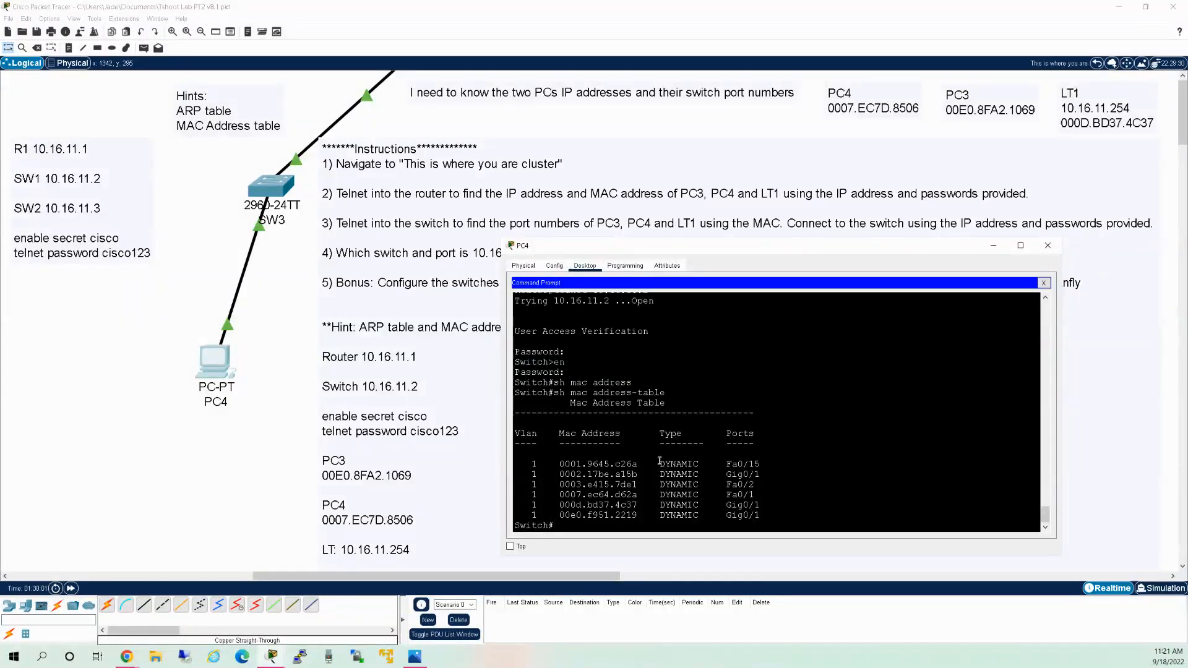
{"action": "left_click_drag", "start_coordinate": [639, 464], "coordinate": [566, 465]}
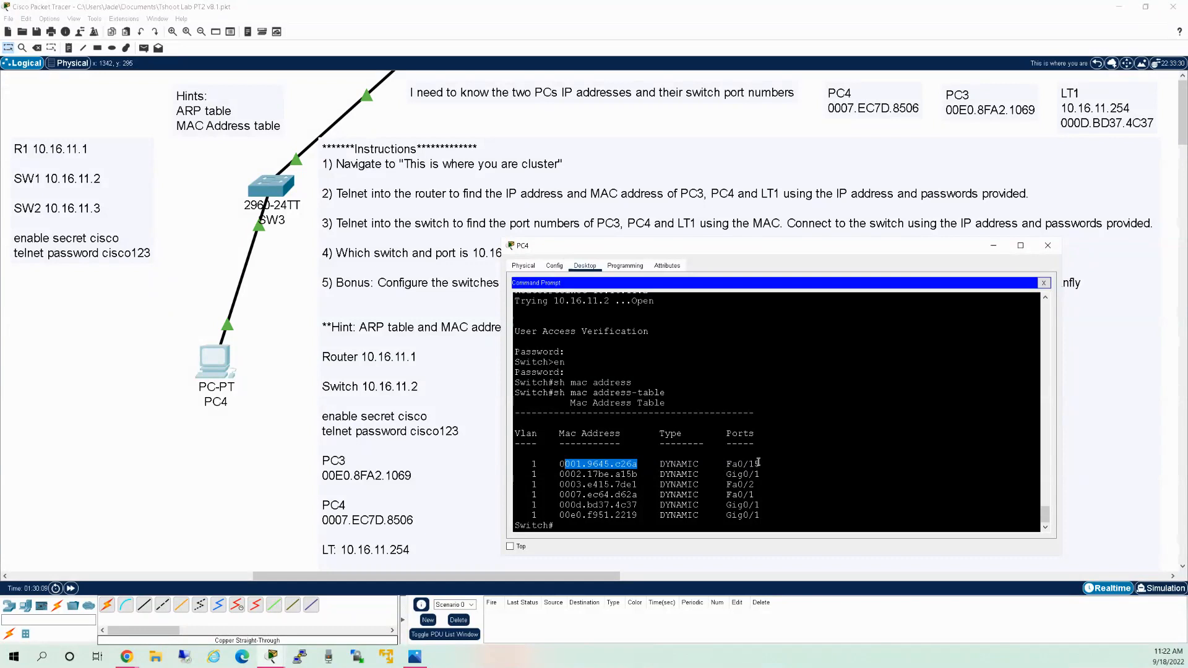
{"action": "left_click_drag", "start_coordinate": [758, 465], "coordinate": [568, 462]}
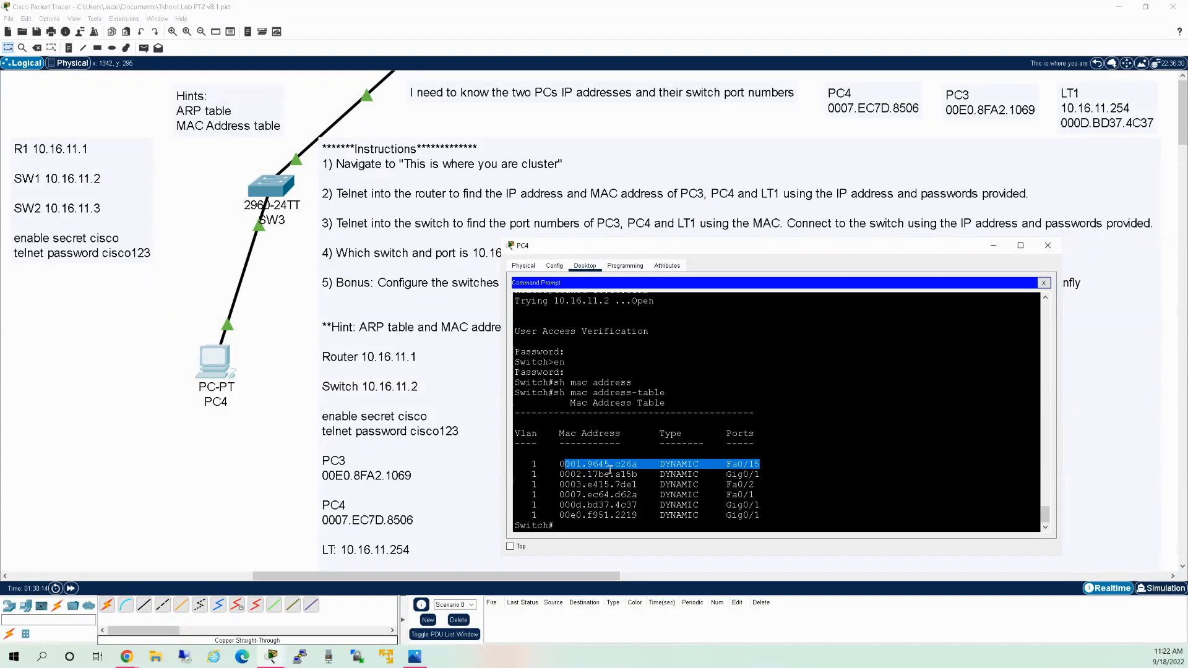
Scroll up to the router's ARP table and select 10.16.11.4.
{"action": "scroll", "coordinate": [591, 468], "scroll_direction": "up", "scroll_amount": 6}
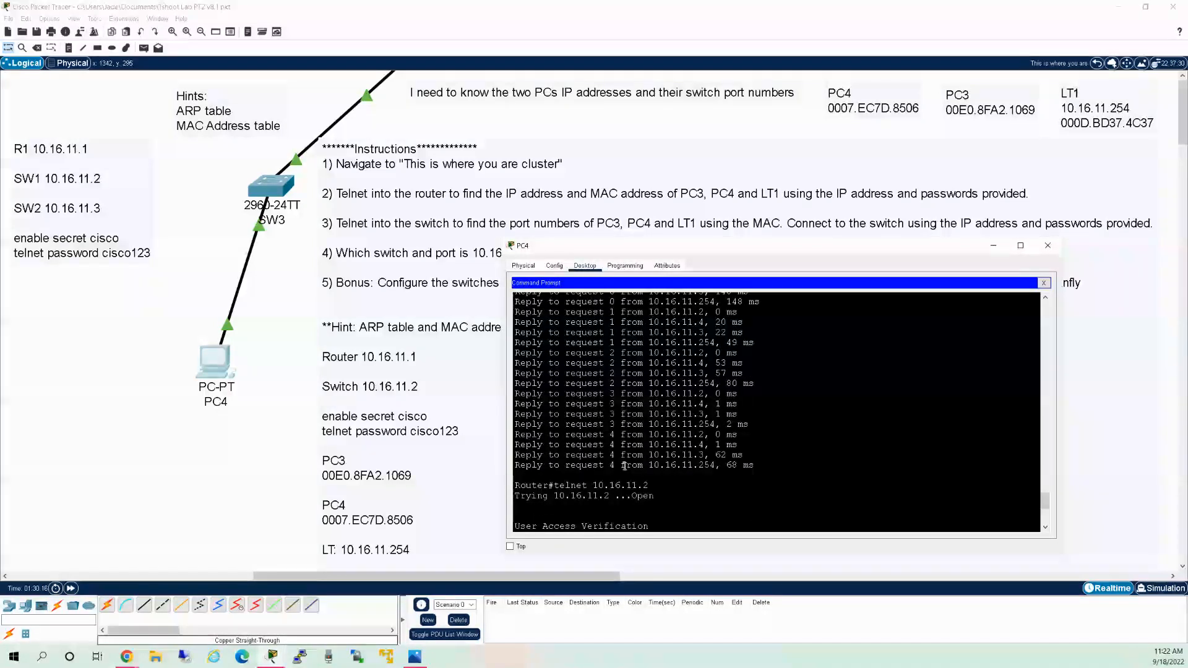
{"action": "scroll", "coordinate": [624, 464], "scroll_direction": "up", "scroll_amount": 8}
{"action": "scroll", "coordinate": [627, 465], "scroll_direction": "up", "scroll_amount": 1}
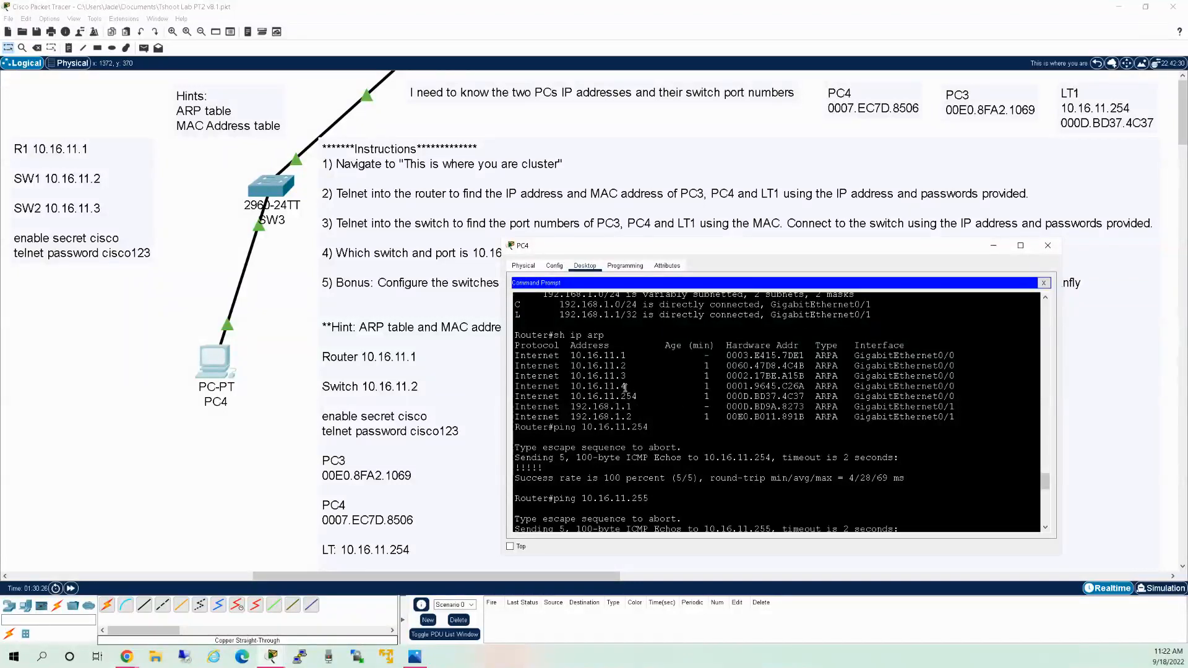
{"action": "left_click_drag", "start_coordinate": [625, 388], "coordinate": [569, 387]}
{"action": "key", "text": "ctrl+c"}
Copy 10.16.11.4 into a new canvas note left of PC4.
{"action": "right_click", "coordinate": [570, 386]}
{"action": "left_click", "coordinate": [573, 394]}
{"action": "left_click", "coordinate": [53, 315]}
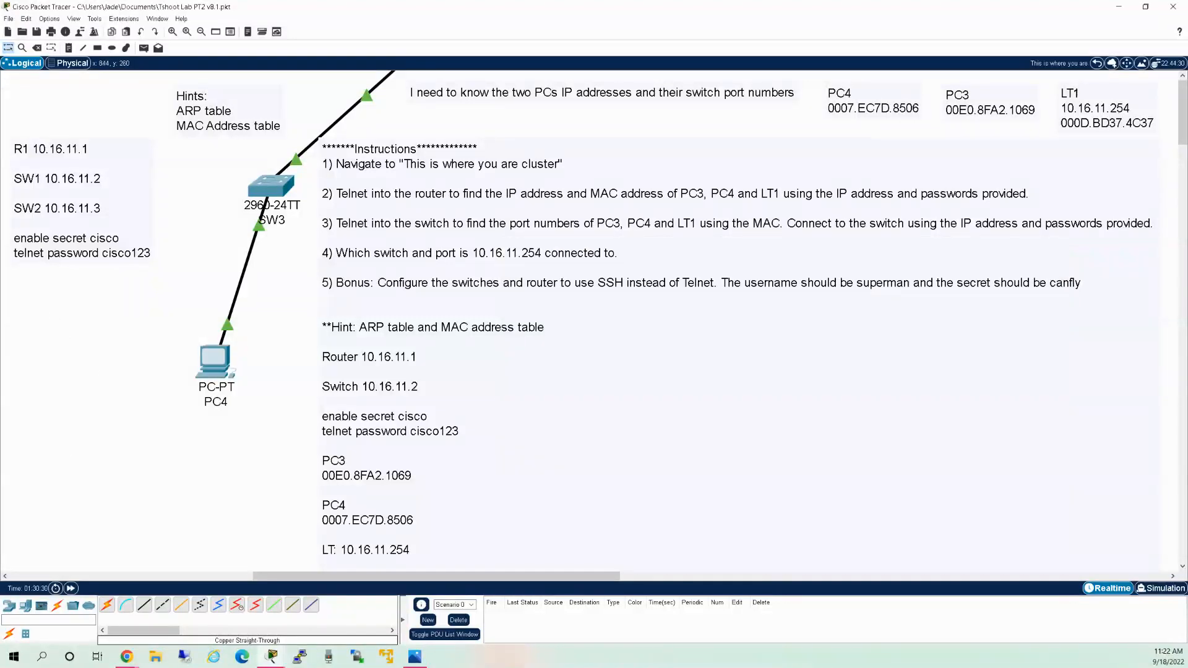
{"action": "left_click", "coordinate": [69, 48]}
{"action": "left_click", "coordinate": [36, 344]}
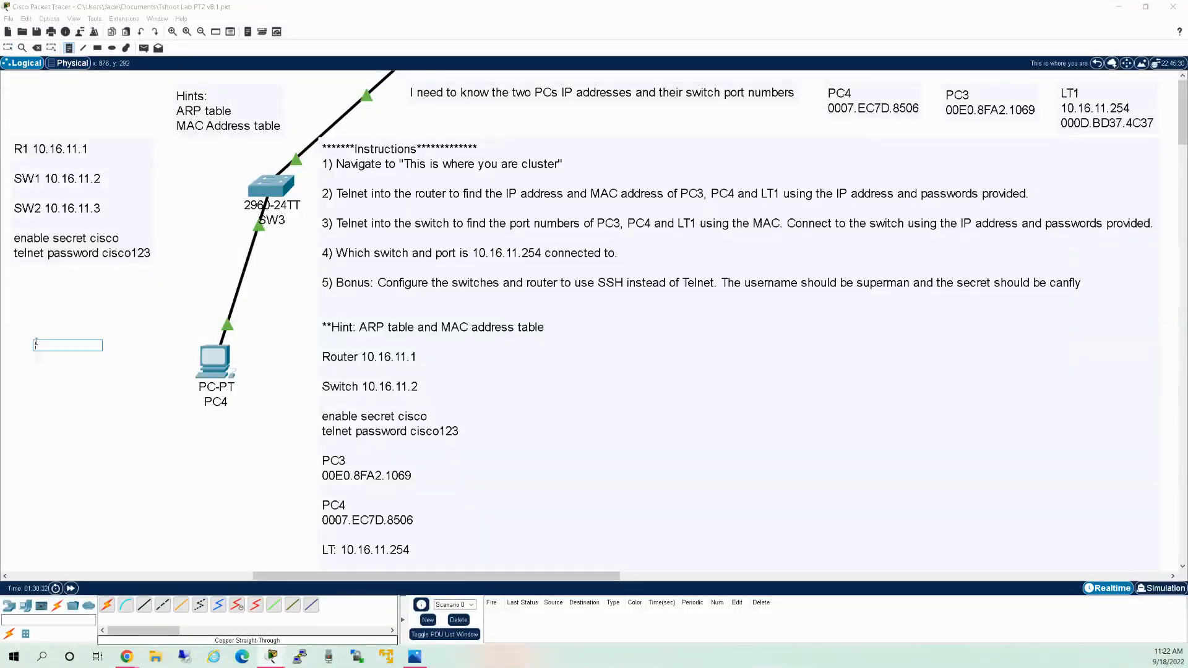
{"action": "key", "text": "ctrl+v"}
{"action": "left_click", "coordinate": [106, 337]}
Copy MAC 0001.9645.c26a from PC4's terminal onto a new line of the note.
{"action": "left_click", "coordinate": [207, 352]}
{"action": "key", "text": "Escape"}
{"action": "left_click", "coordinate": [227, 372]}
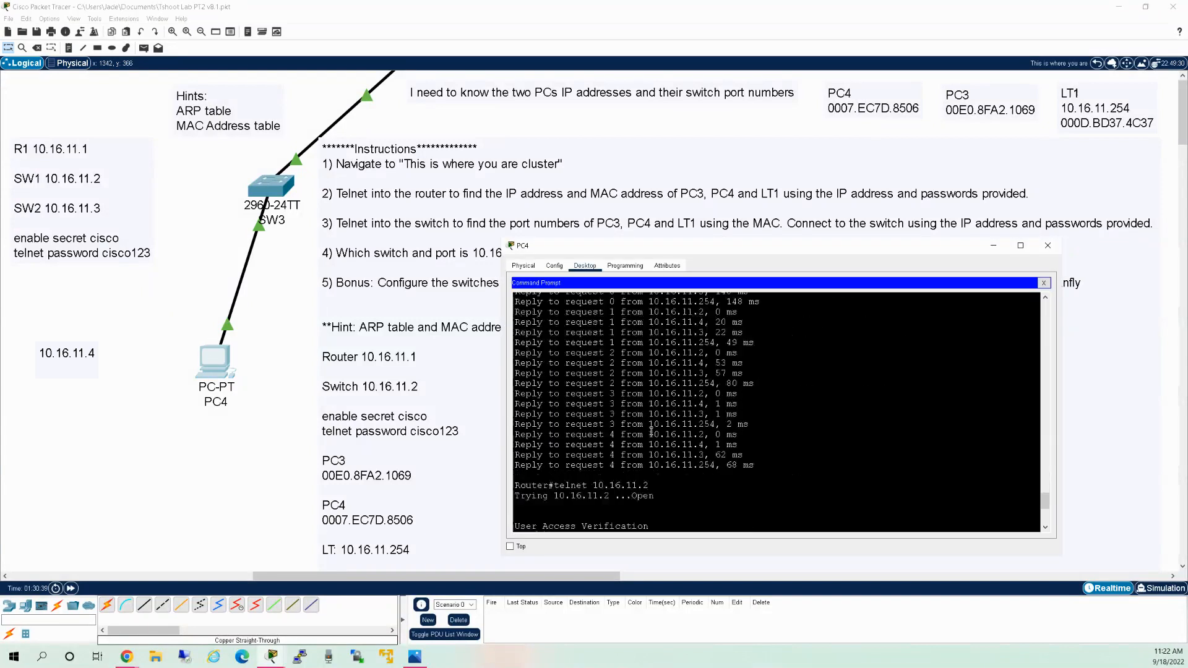
{"action": "scroll", "coordinate": [683, 428], "scroll_direction": "down", "scroll_amount": 7}
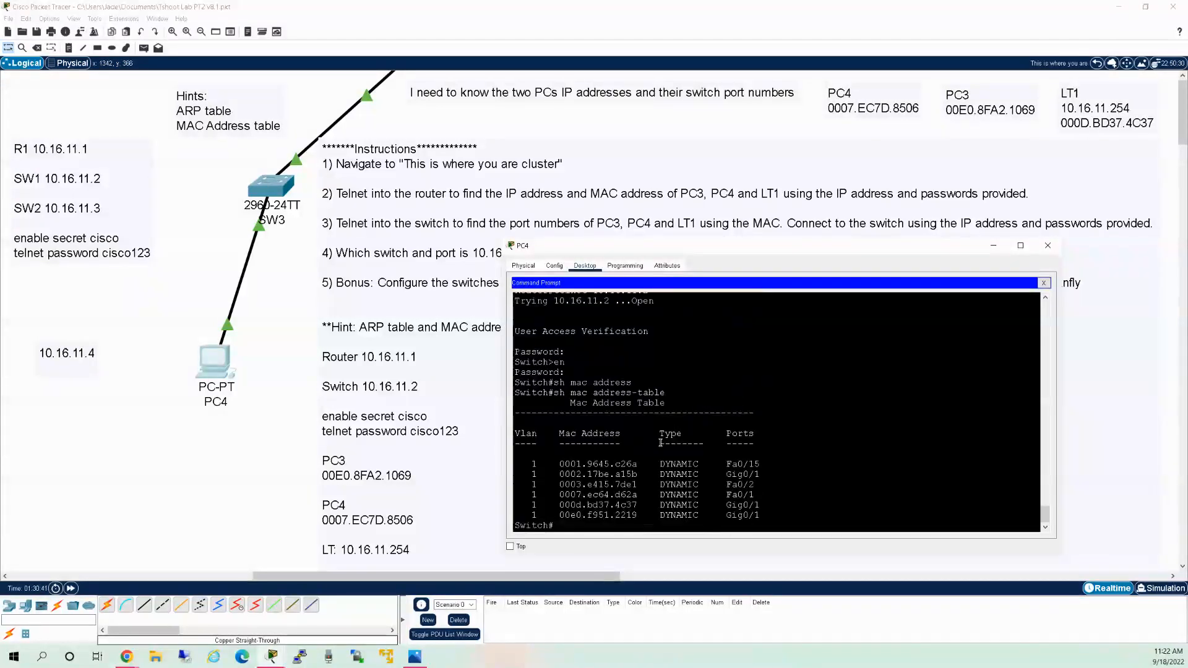
{"action": "left_click_drag", "start_coordinate": [638, 464], "coordinate": [560, 462]}
{"action": "key", "text": "ctrl+c"}
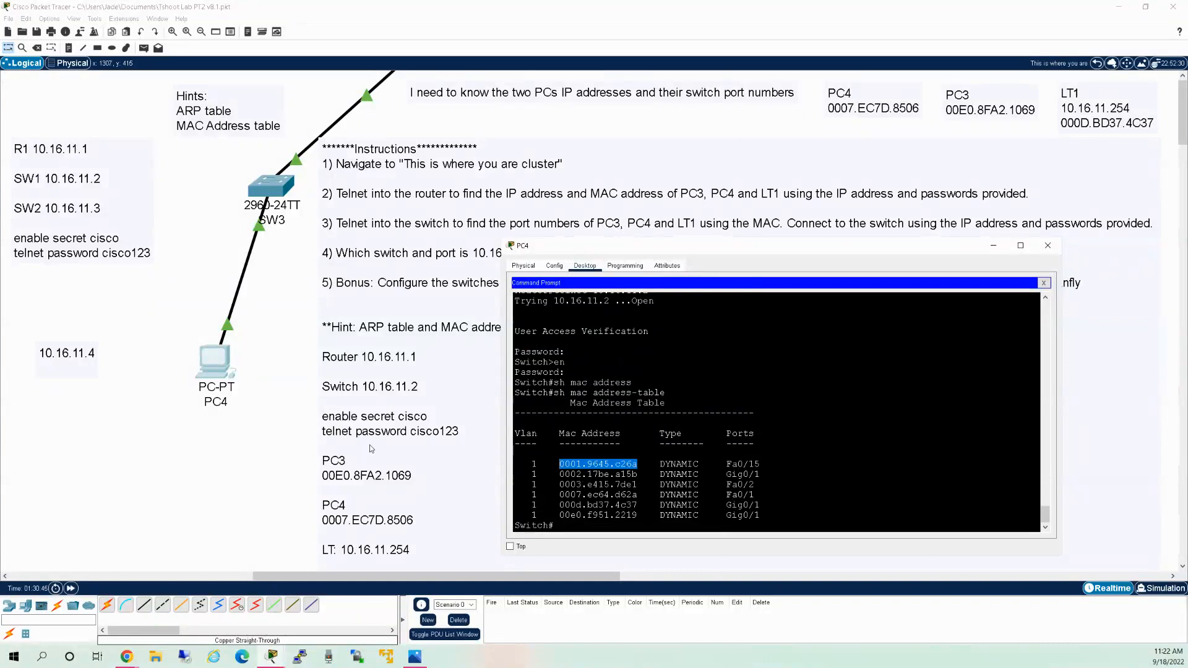
{"action": "left_click", "coordinate": [98, 358]}
{"action": "double_click", "coordinate": [97, 353]}
{"action": "key", "text": "Return"}
{"action": "key", "text": "ctrl+v"}
{"action": "left_click", "coordinate": [155, 369]}
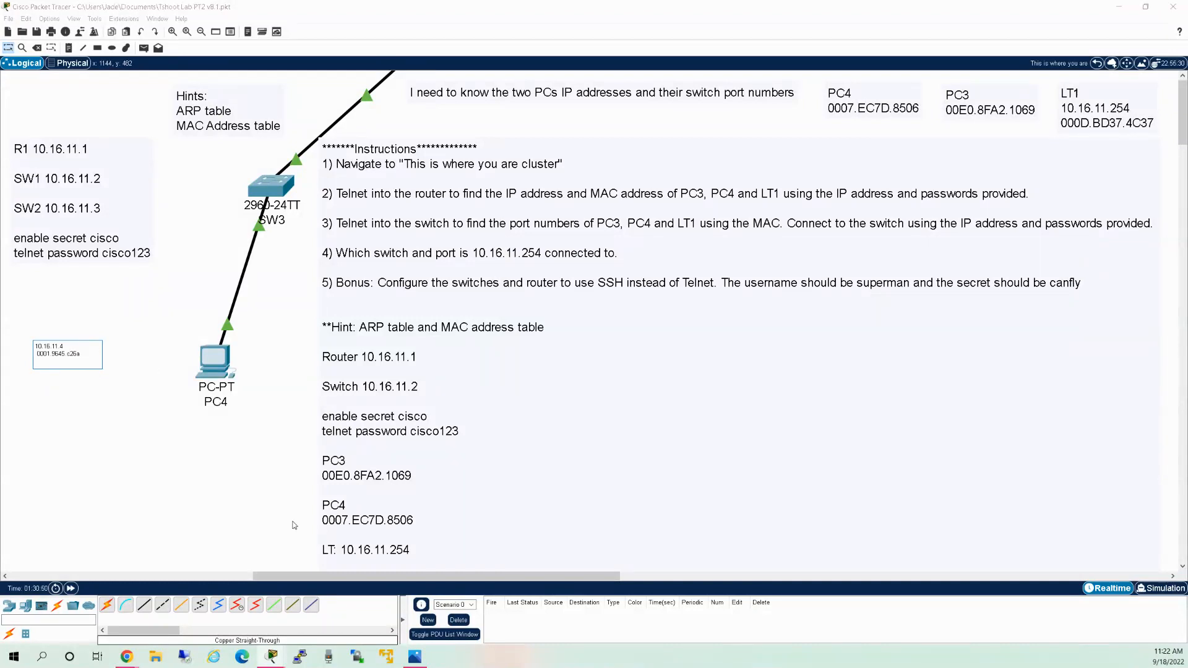
Add the line 'SW1 Fa0/15' to the 10.16.11.4 note.
{"action": "left_click", "coordinate": [220, 359]}
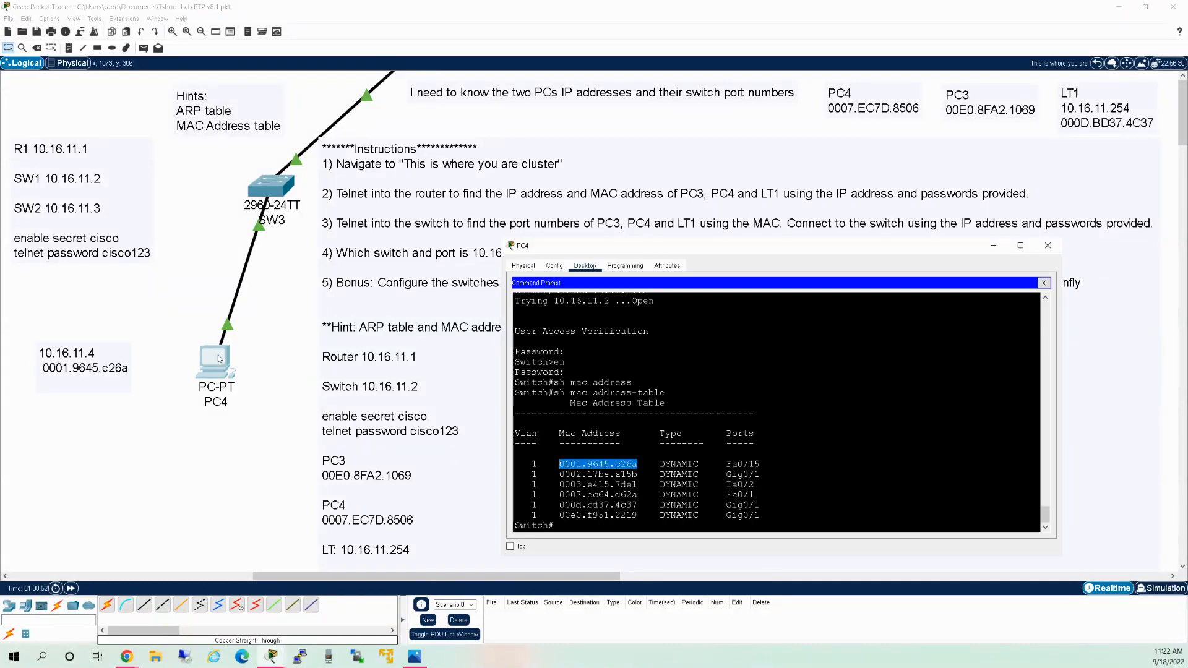
{"action": "left_click_drag", "start_coordinate": [760, 465], "coordinate": [728, 464]}
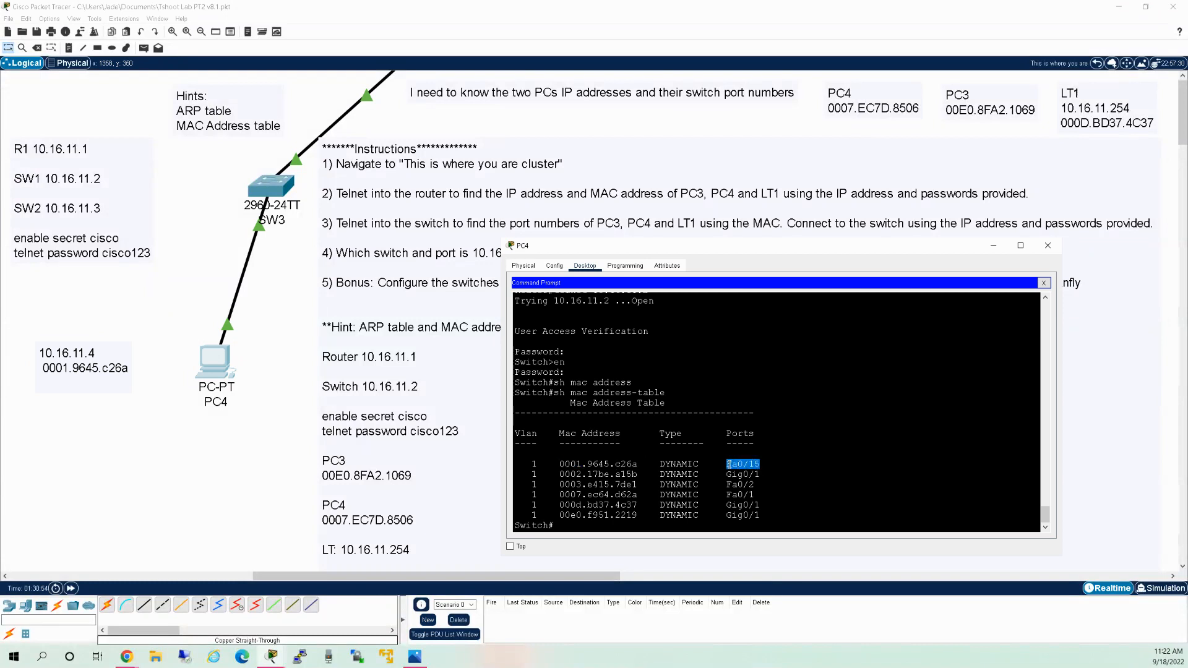
{"action": "right_click", "coordinate": [728, 465]}
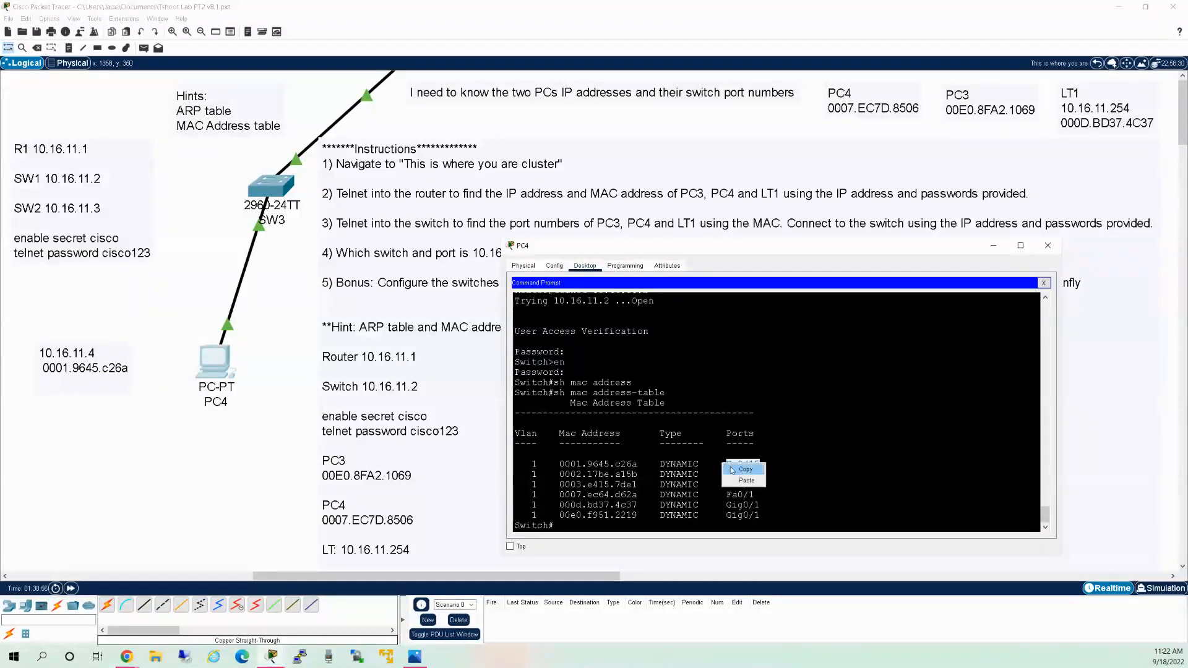
{"action": "left_click", "coordinate": [740, 468]}
{"action": "left_click", "coordinate": [132, 370]}
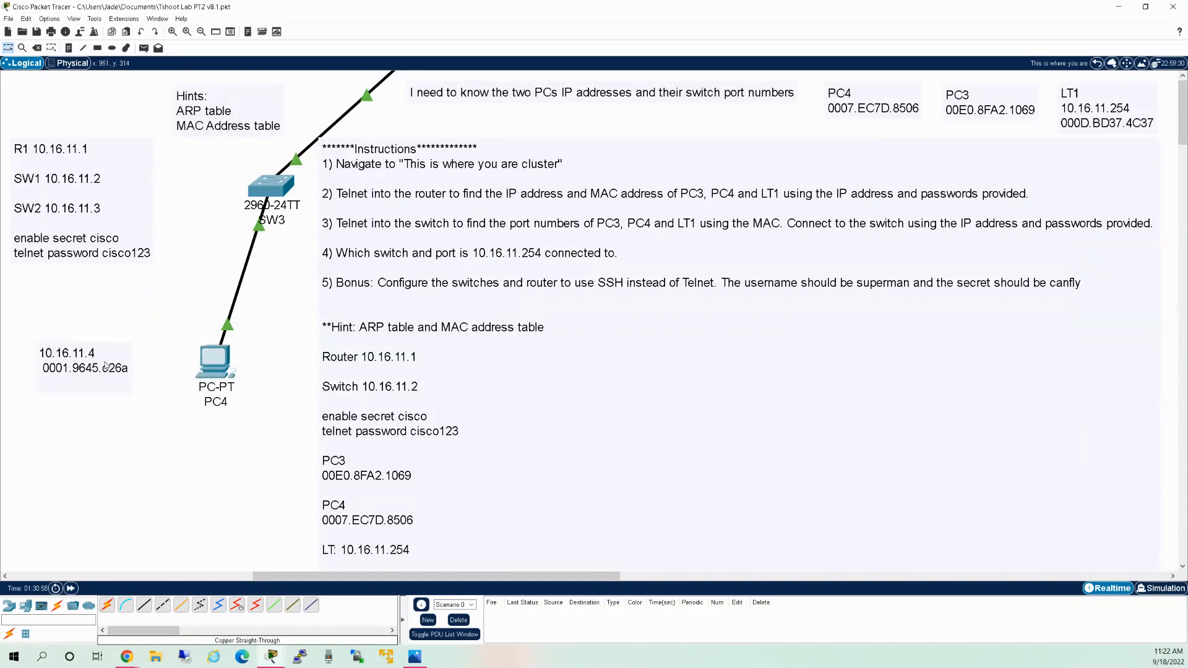
{"action": "left_click", "coordinate": [131, 369]}
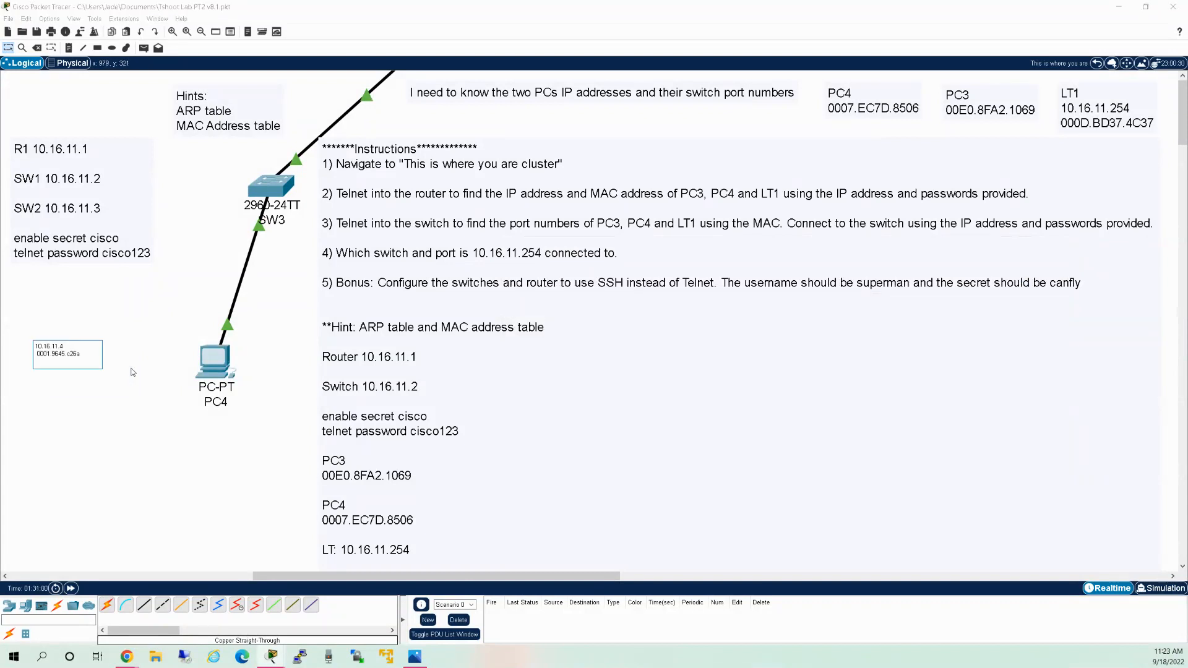
{"action": "key", "text": "Return"}
{"action": "type", "text": "SW1 Fa0/15"}
{"action": "left_click", "coordinate": [187, 381]}
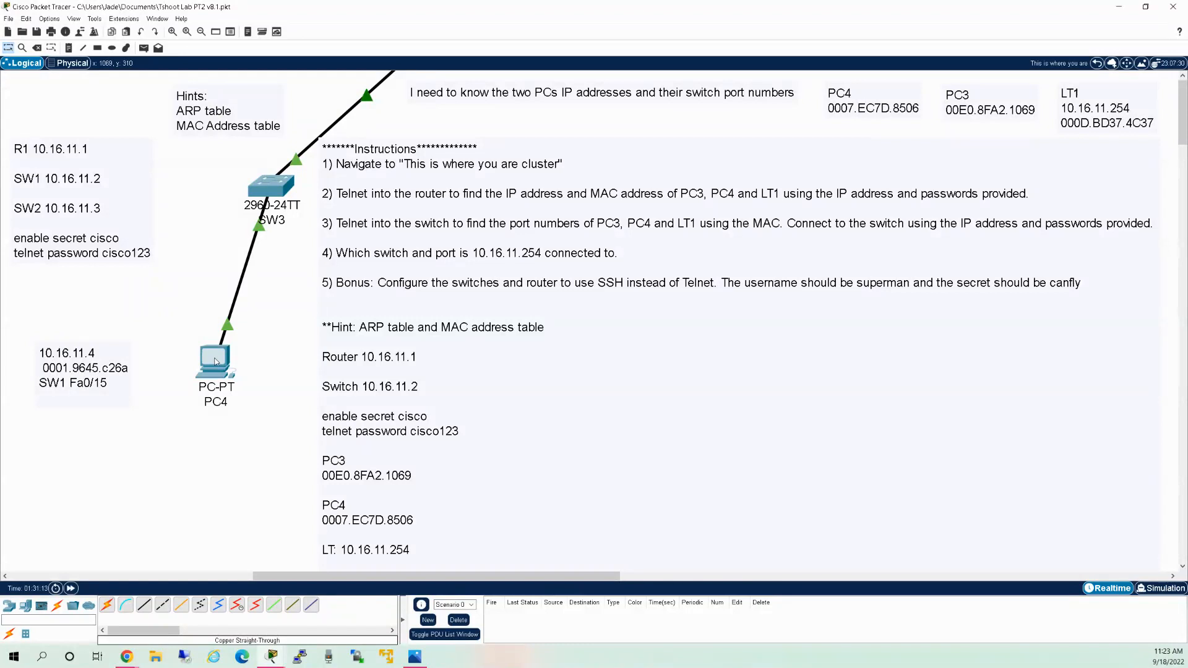
{"action": "left_click", "coordinate": [214, 364]}
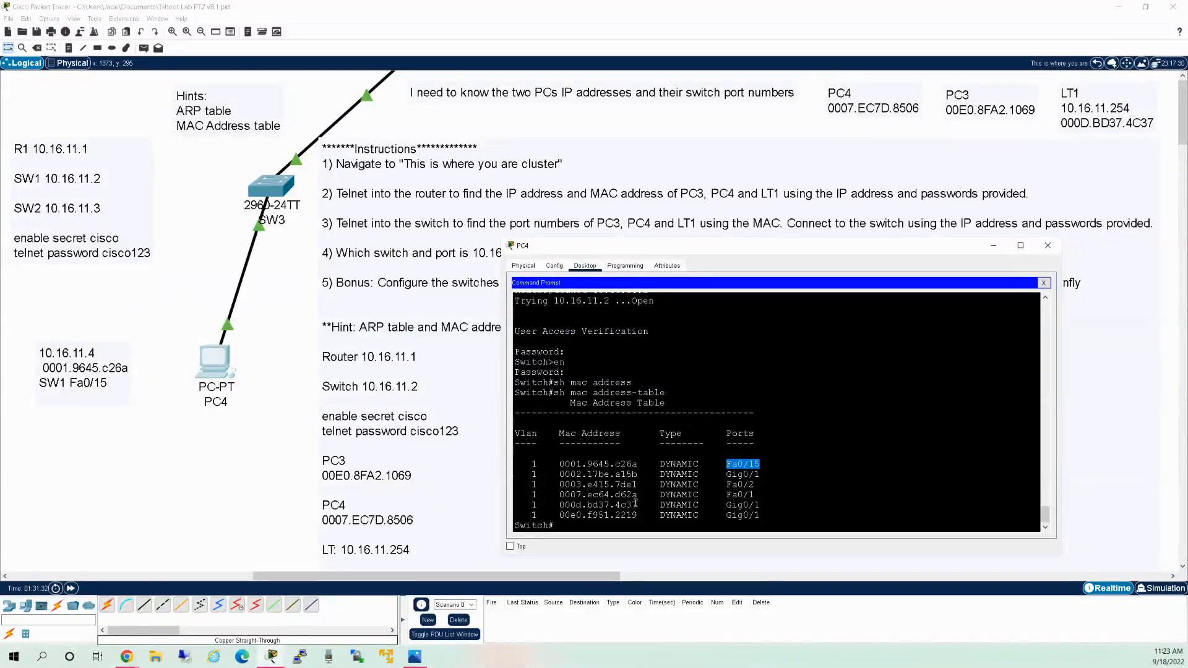
{"action": "scroll", "coordinate": [631, 488], "scroll_direction": "up", "scroll_amount": 10}
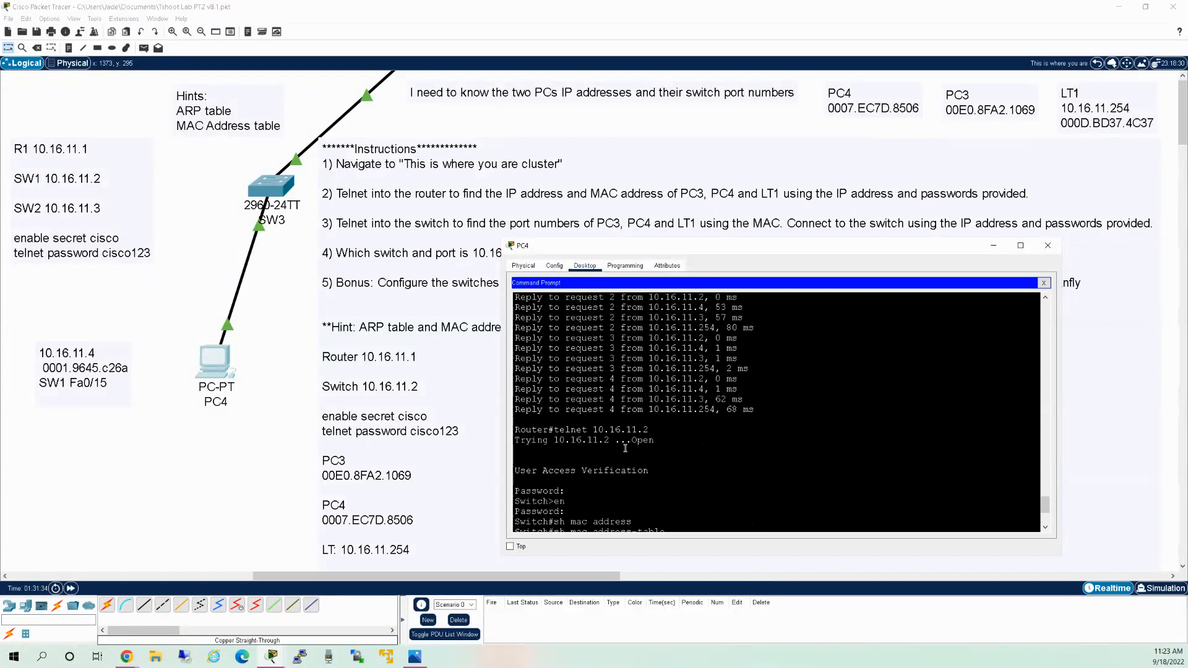
{"action": "scroll", "coordinate": [611, 449], "scroll_direction": "up", "scroll_amount": 2}
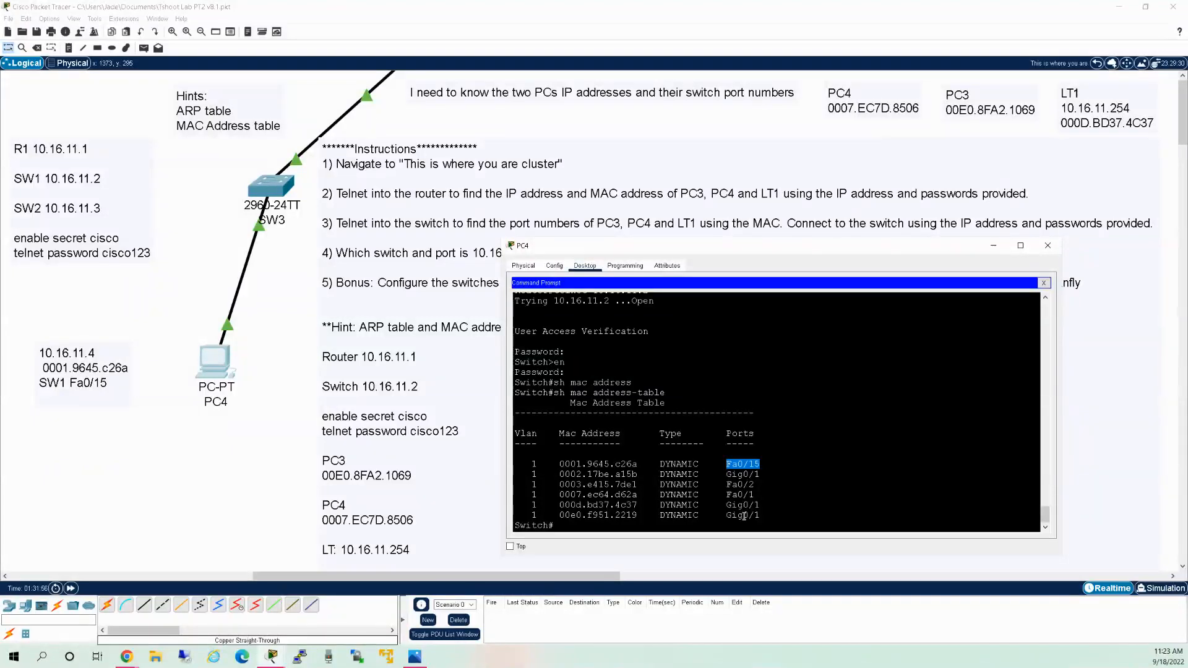
Run sh cdp neighbors on the switch.
{"action": "left_click", "coordinate": [823, 482]}
{"action": "type", "text": "shwo c"}
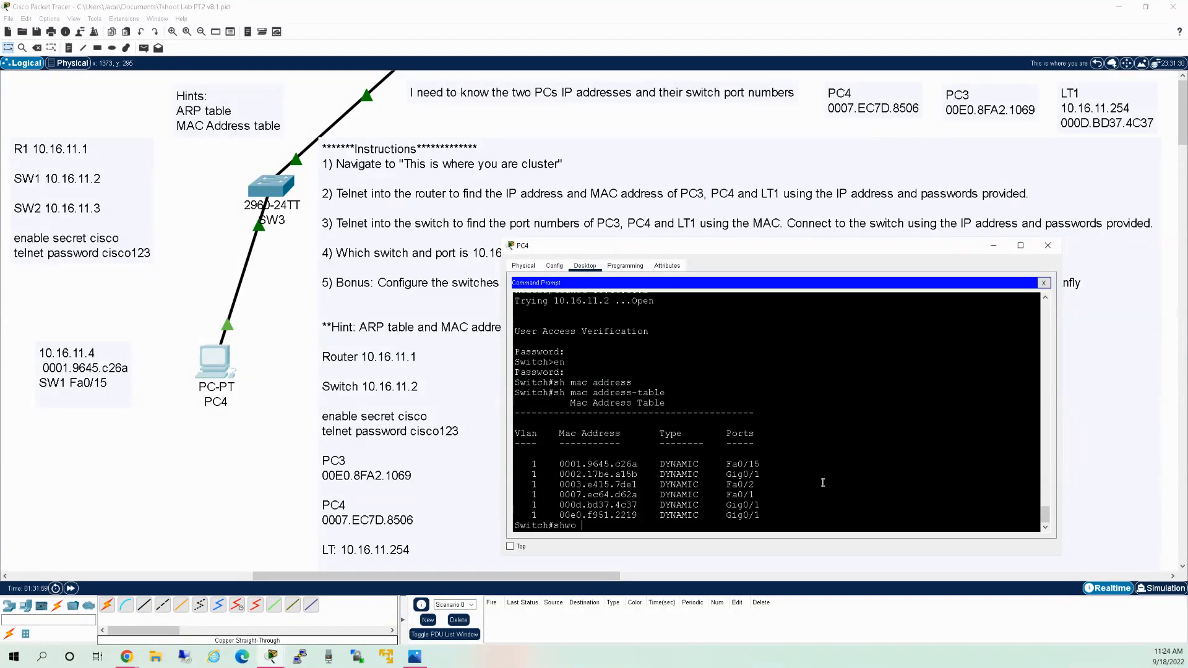
{"action": "key", "text": "BackSpace"}
{"action": "key", "text": "BackSpace"}
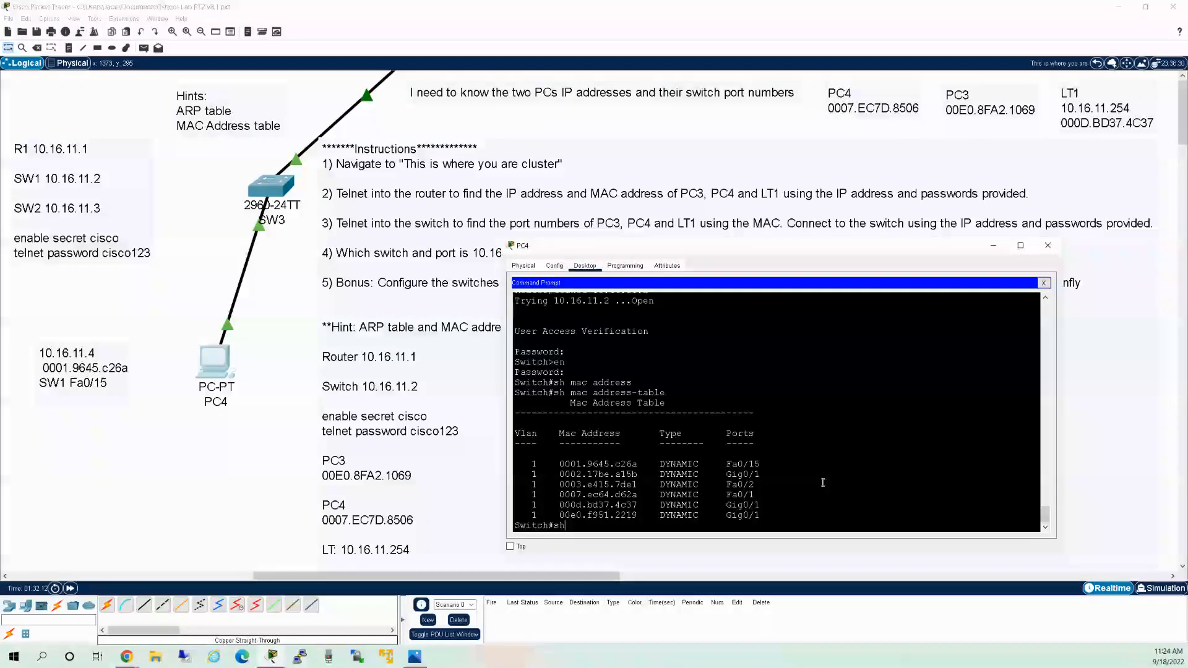
{"action": "type", "text": "cdp "}
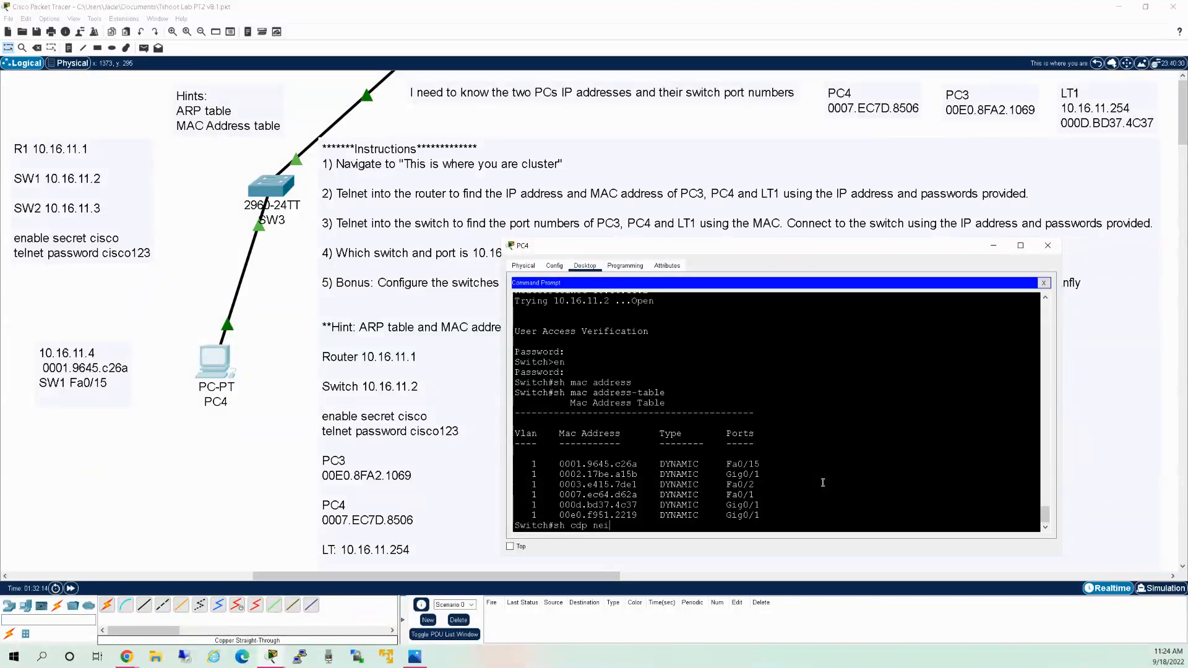
{"action": "type", "text": "nei"}
{"action": "key", "text": "Tab"}
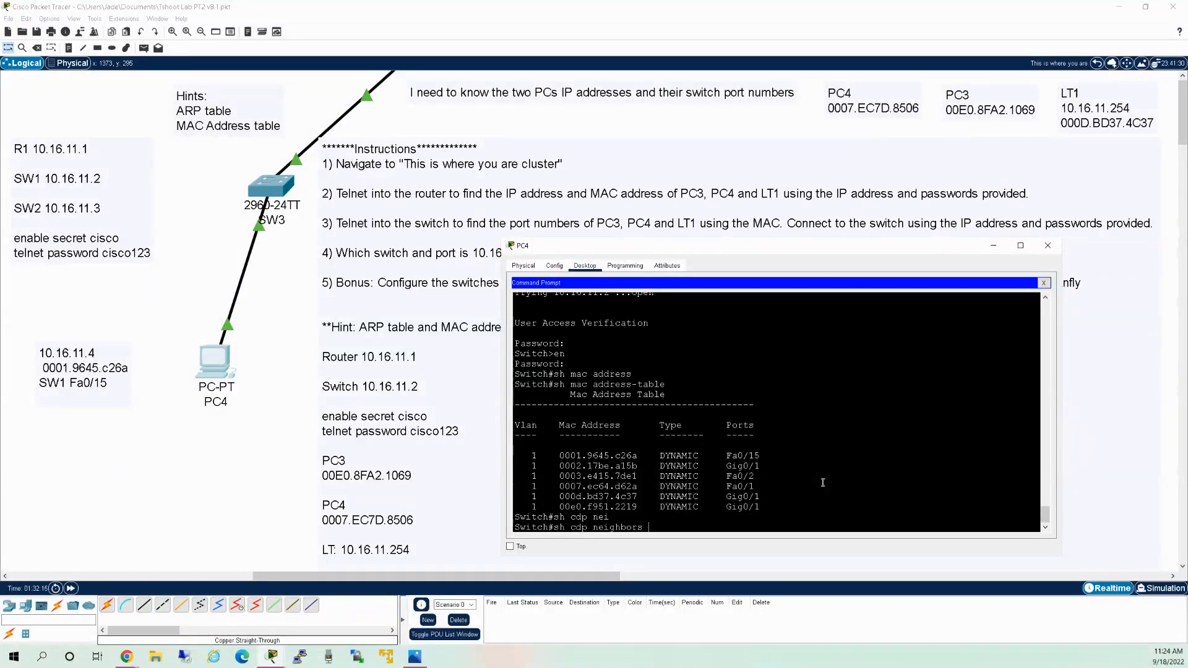
{"action": "key", "text": "Return"}
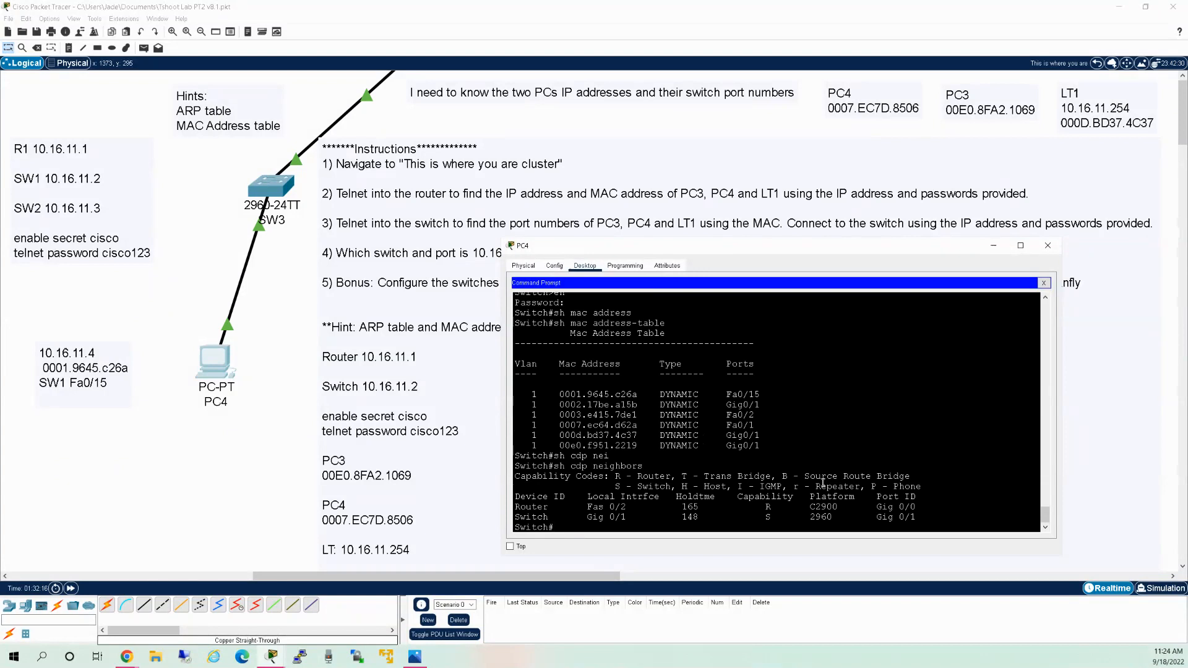
Highlight the neighbor switch's port ID, its 2960 platform, and LT1's MAC address.
{"action": "left_click_drag", "start_coordinate": [592, 518], "coordinate": [615, 519]}
{"action": "left_click_drag", "start_coordinate": [811, 518], "coordinate": [833, 518]}
{"action": "left_click_drag", "start_coordinate": [637, 436], "coordinate": [564, 436]}
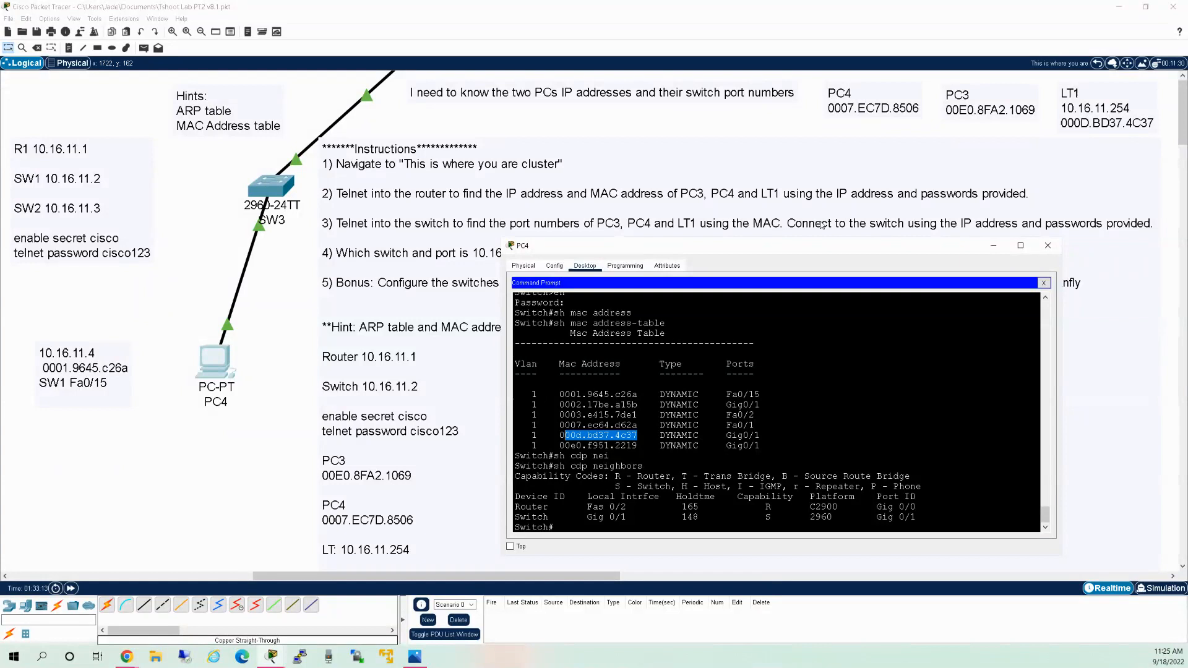
Add a line 'SW2' to the LT1 note on the canvas.
{"action": "left_click", "coordinate": [1110, 119]}
{"action": "double_click", "coordinate": [1111, 121]}
{"action": "key", "text": "Return"}
{"action": "type", "text": "SW"}
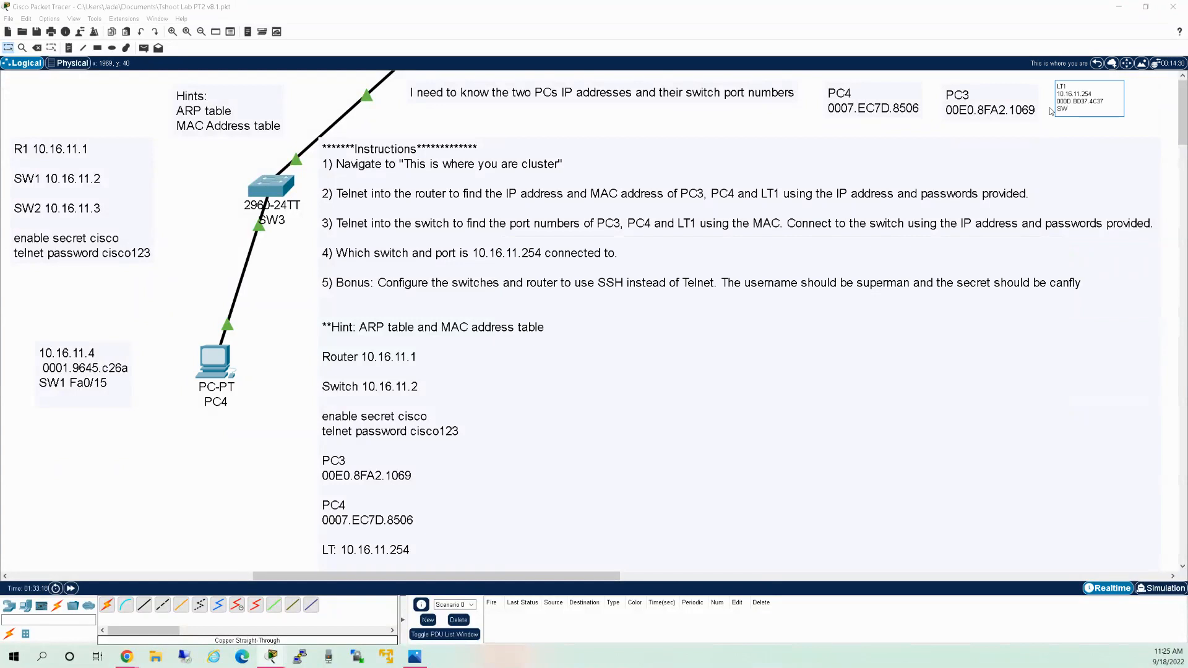
{"action": "type", "text": "2"}
{"action": "left_click", "coordinate": [188, 423]}
Reopen PC4's terminal and scroll to the router's ARP table output.
{"action": "left_click", "coordinate": [215, 359]}
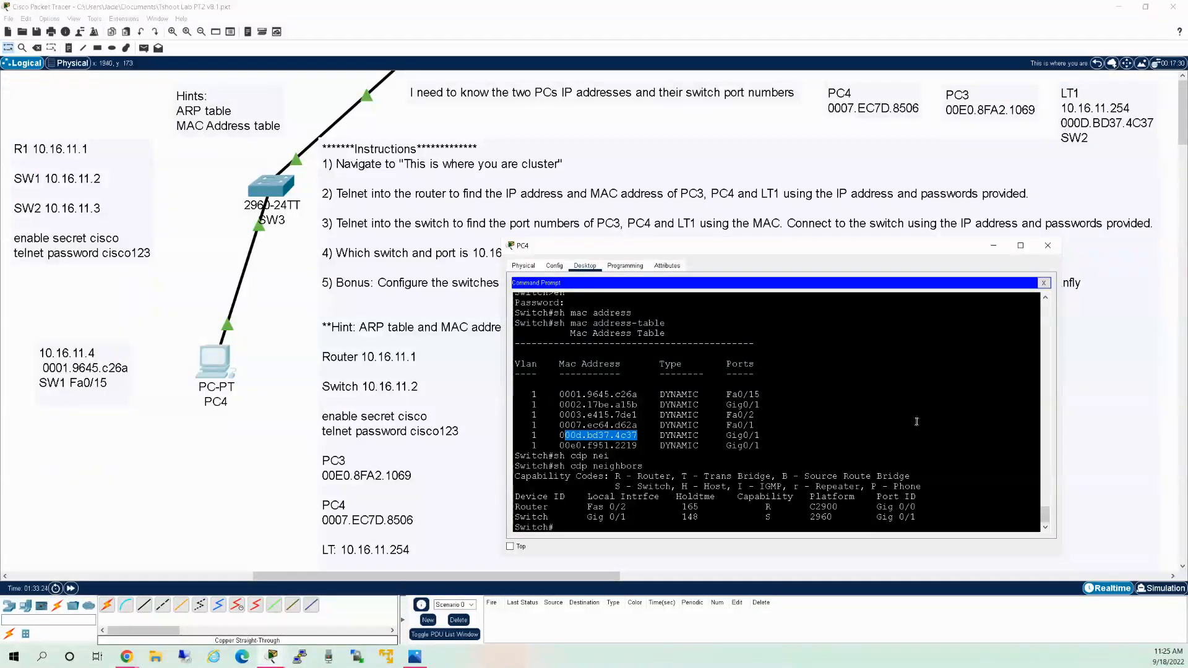
{"action": "left_click", "coordinate": [608, 526]}
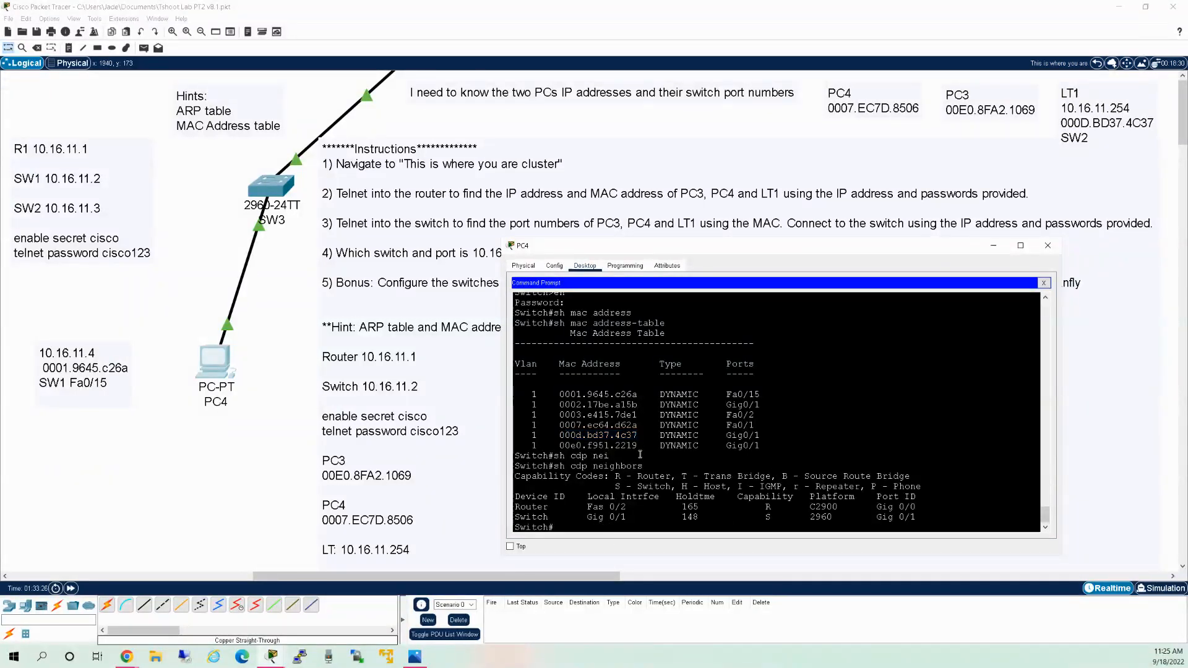
{"action": "scroll", "coordinate": [640, 454], "scroll_direction": "up", "scroll_amount": 10}
{"action": "scroll", "coordinate": [604, 429], "scroll_direction": "up", "scroll_amount": 5}
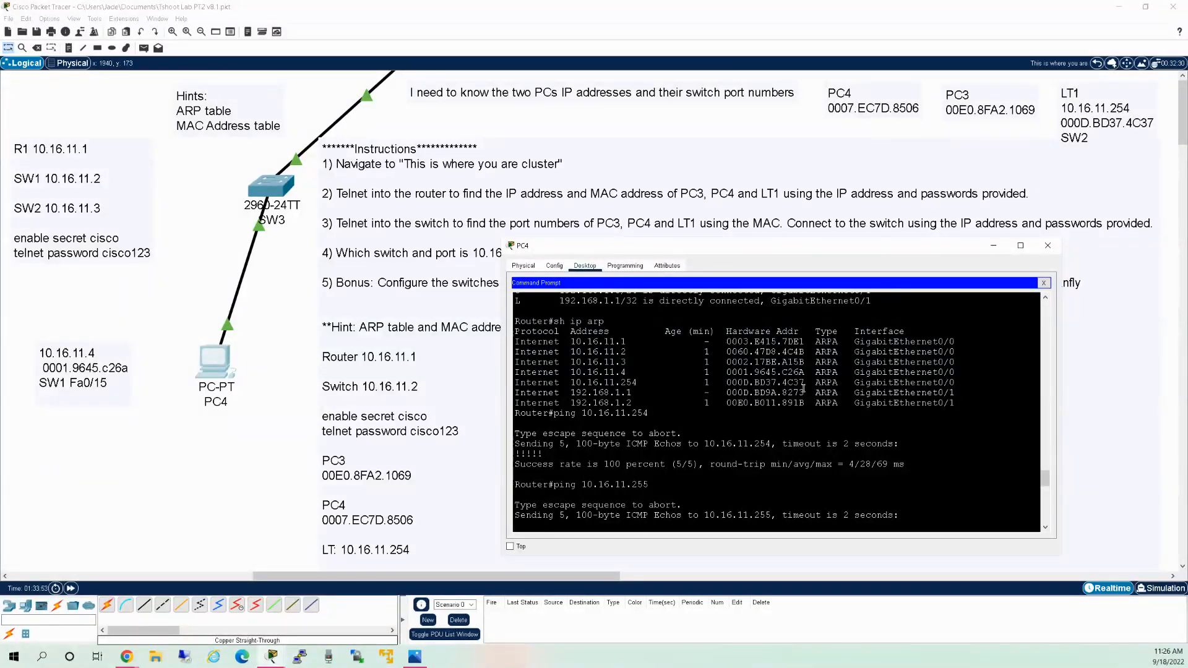
{"action": "scroll", "coordinate": [807, 368], "scroll_direction": "down", "scroll_amount": 20}
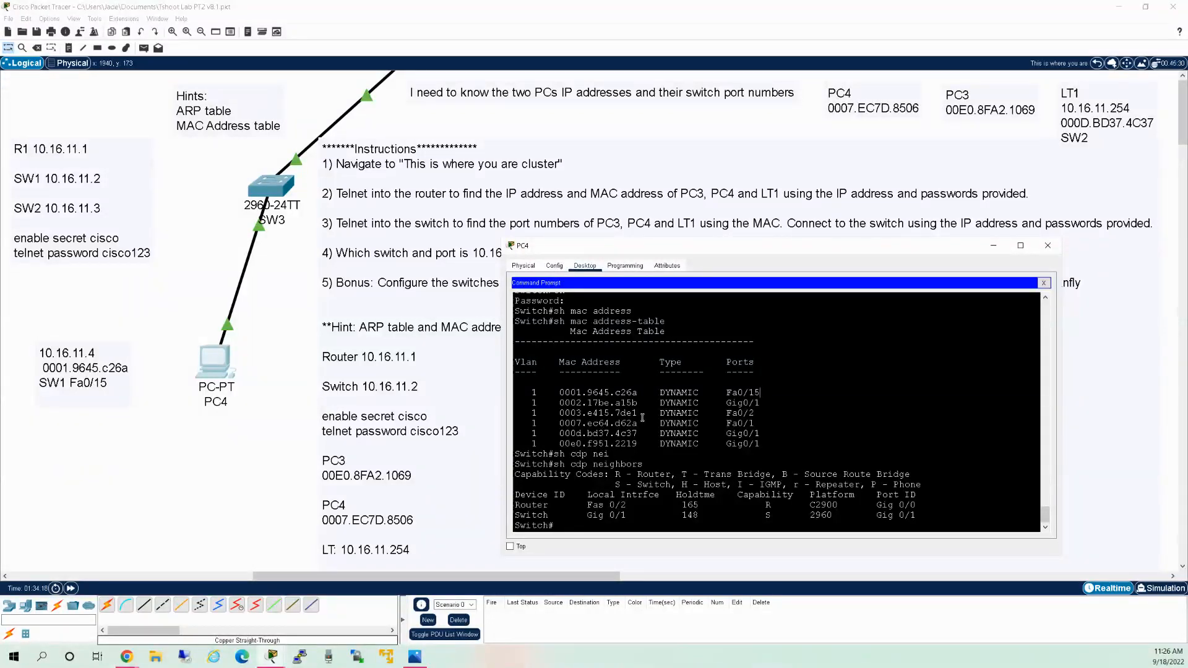
Paste MAC 0003.e415.7de1 into a new note below the 10.16.11.4 note.
{"action": "left_click_drag", "start_coordinate": [638, 413], "coordinate": [560, 414]}
{"action": "right_click", "coordinate": [561, 413]}
{"action": "left_click", "coordinate": [575, 413]}
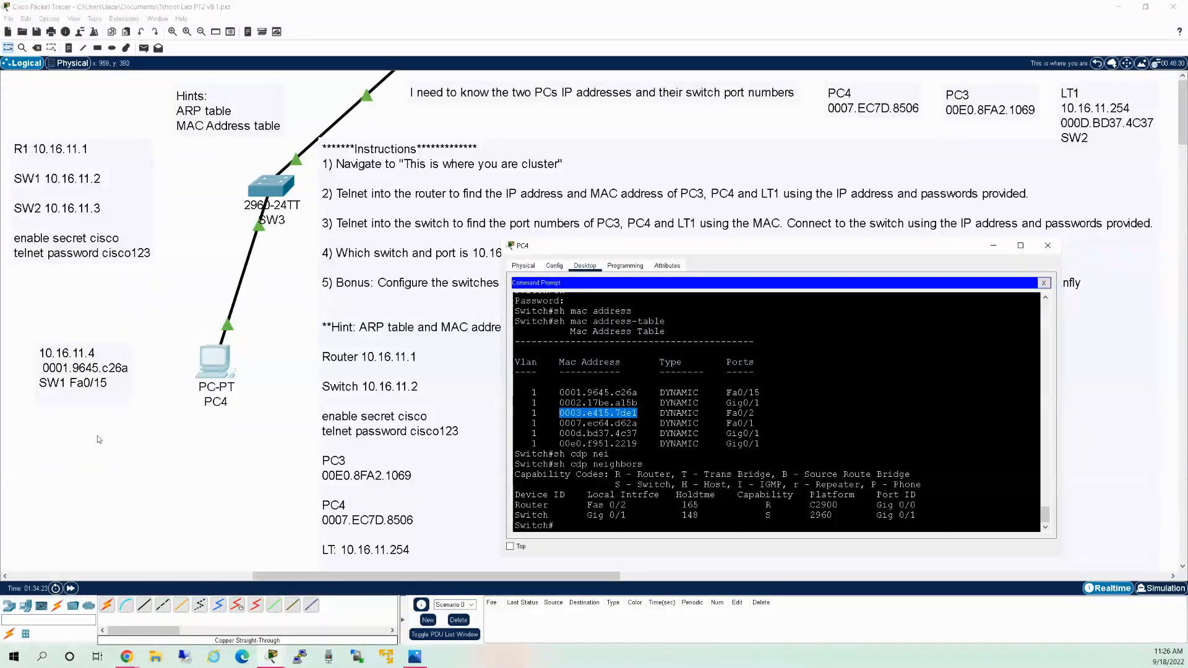
{"action": "left_click", "coordinate": [69, 48]}
{"action": "left_click", "coordinate": [44, 424]}
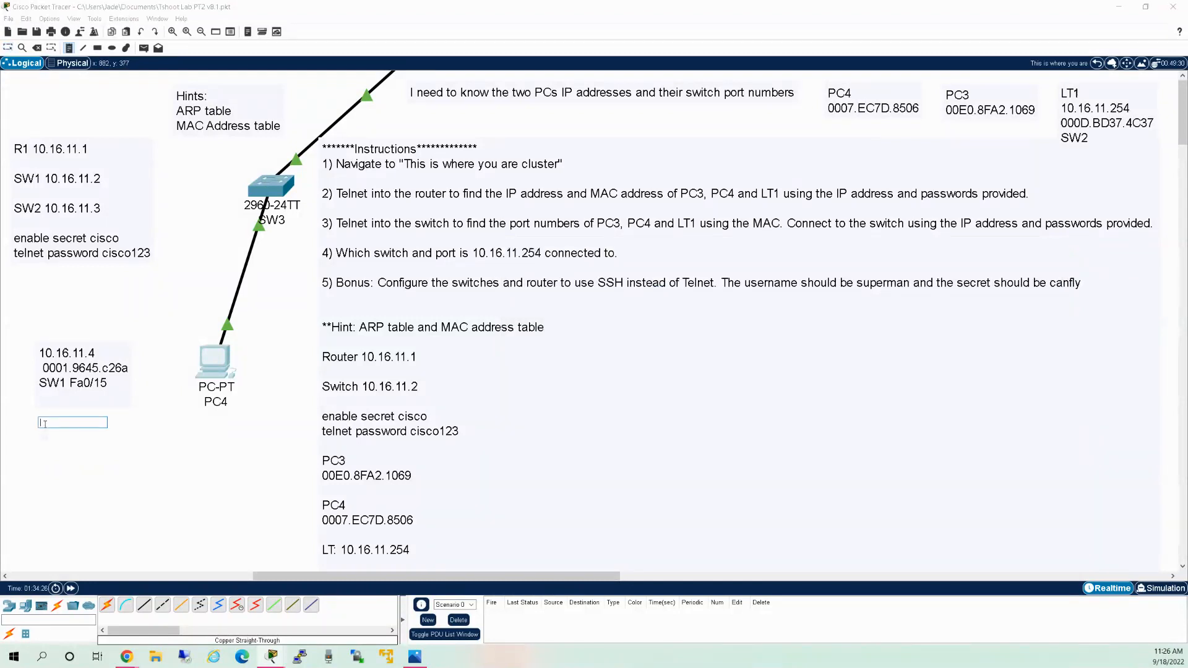
{"action": "key", "text": "ctrl+v"}
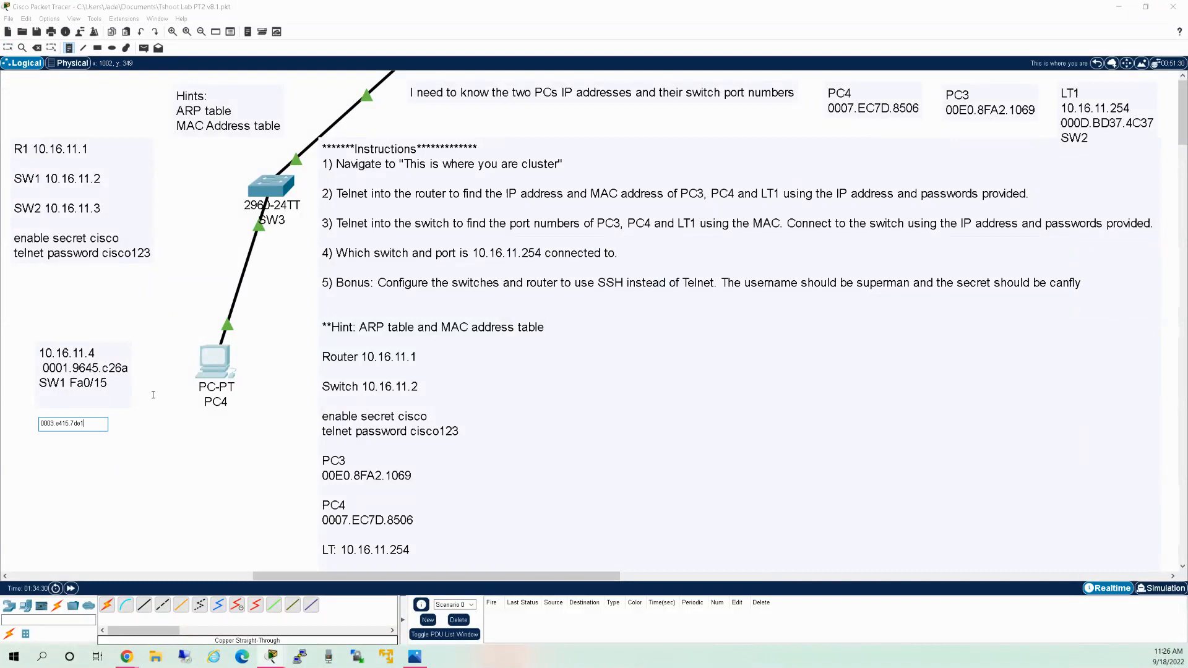
{"action": "key", "text": "Escape"}
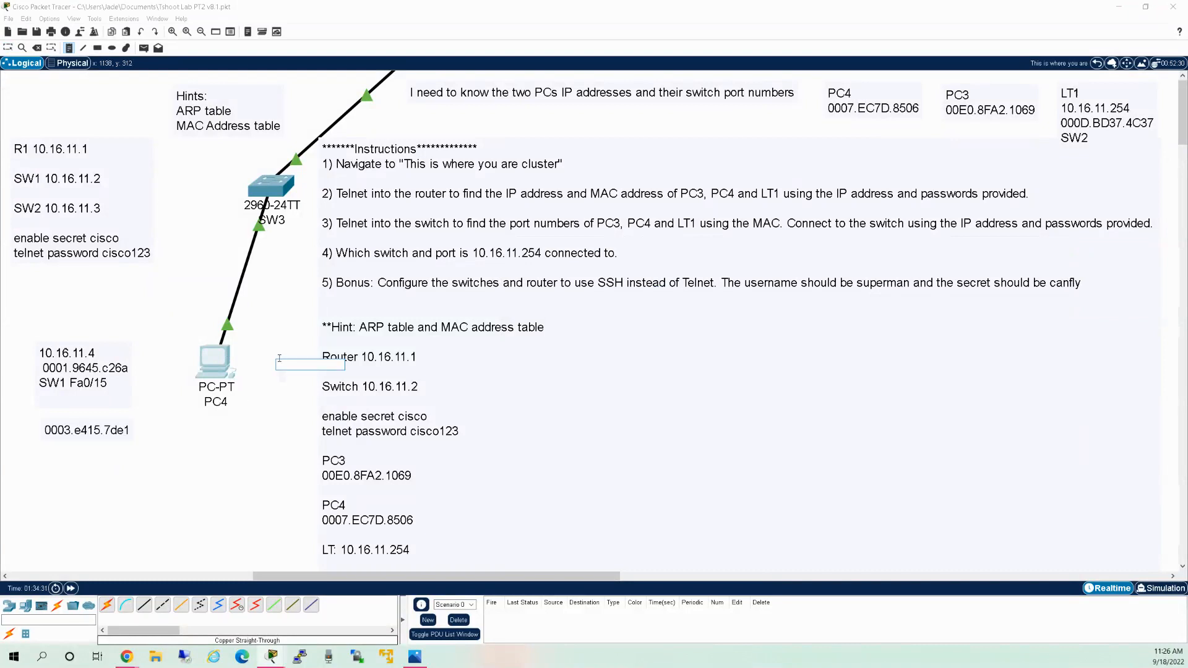
Add the line 'SW1 Fa0/2' to the MAC note, then return to PC4's switch prompt.
{"action": "left_click", "coordinate": [215, 362]}
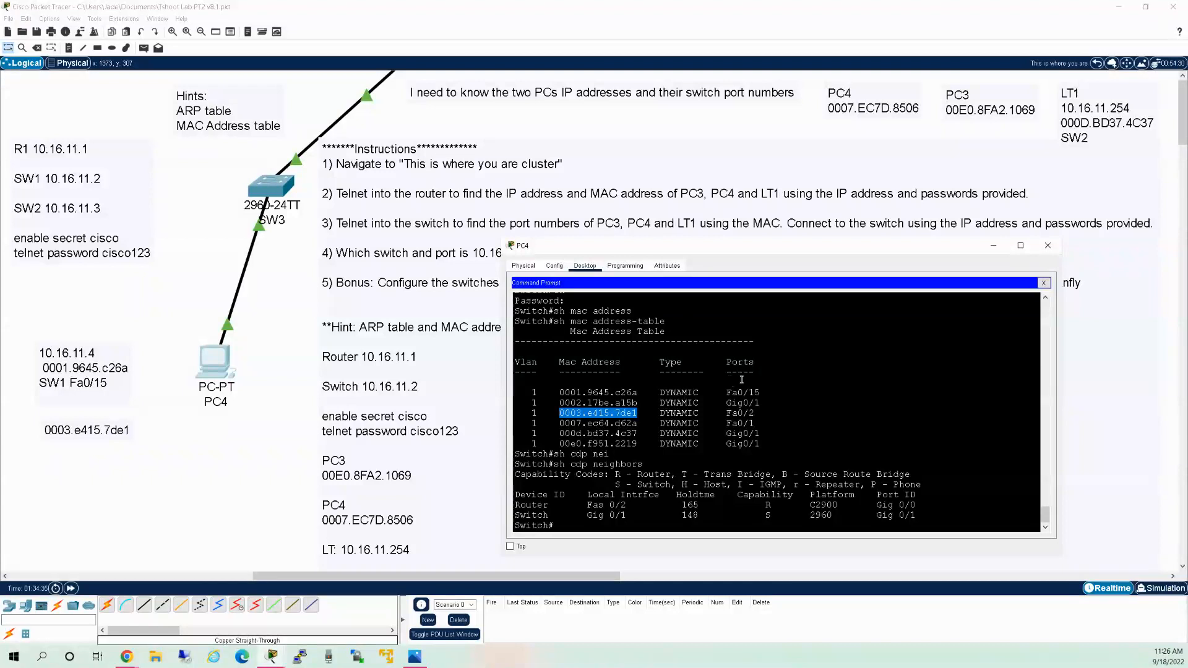
{"action": "left_click_drag", "start_coordinate": [756, 414], "coordinate": [728, 417]}
{"action": "right_click", "coordinate": [728, 417]}
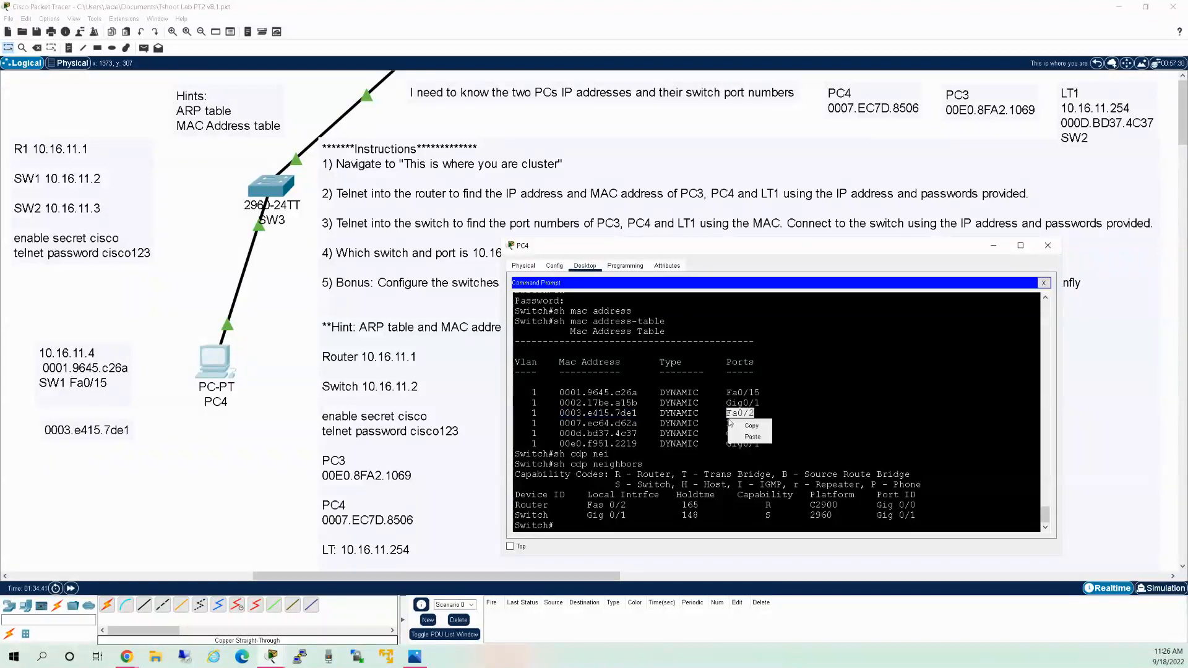
{"action": "left_click", "coordinate": [740, 426]}
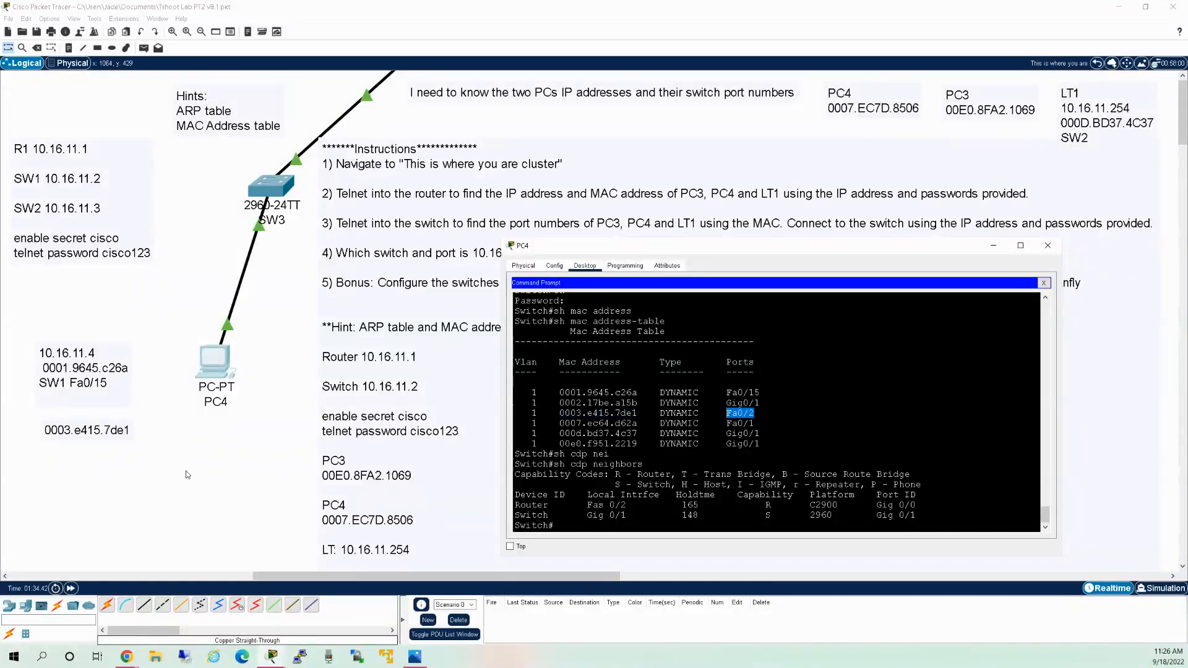
{"action": "double_click", "coordinate": [128, 429]}
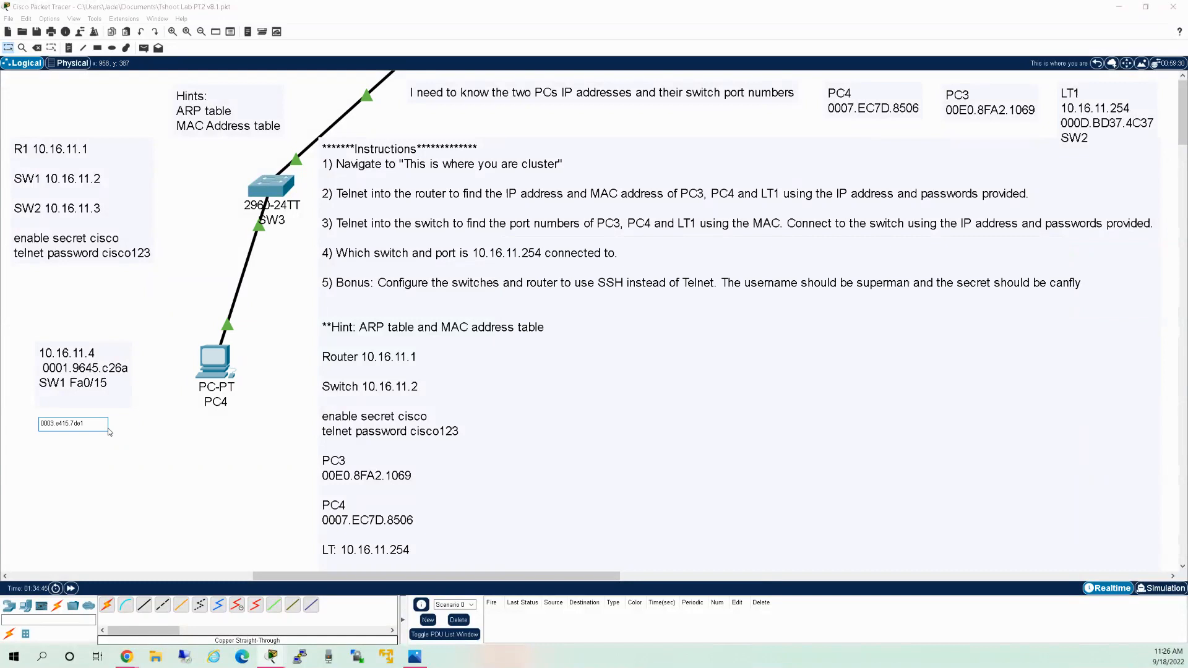
{"action": "key", "text": "Return"}
{"action": "type", "text": "SW1 Fa0/2"}
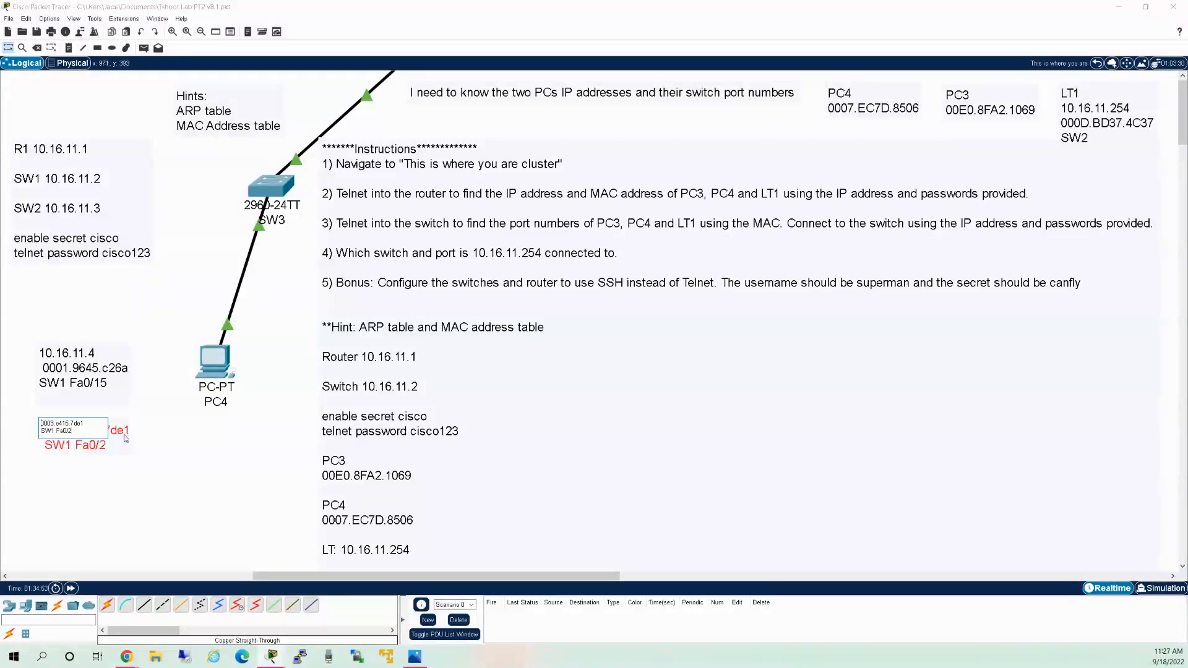
{"action": "left_click", "coordinate": [227, 511]}
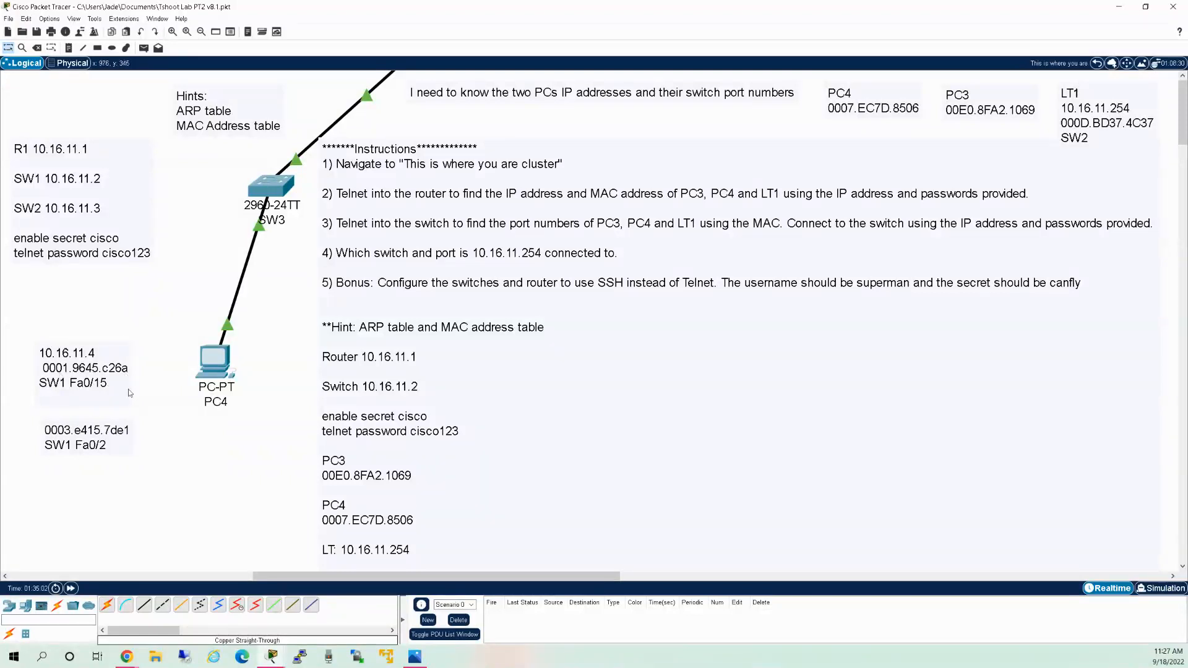
{"action": "left_click", "coordinate": [221, 367]}
{"action": "left_click", "coordinate": [821, 437]}
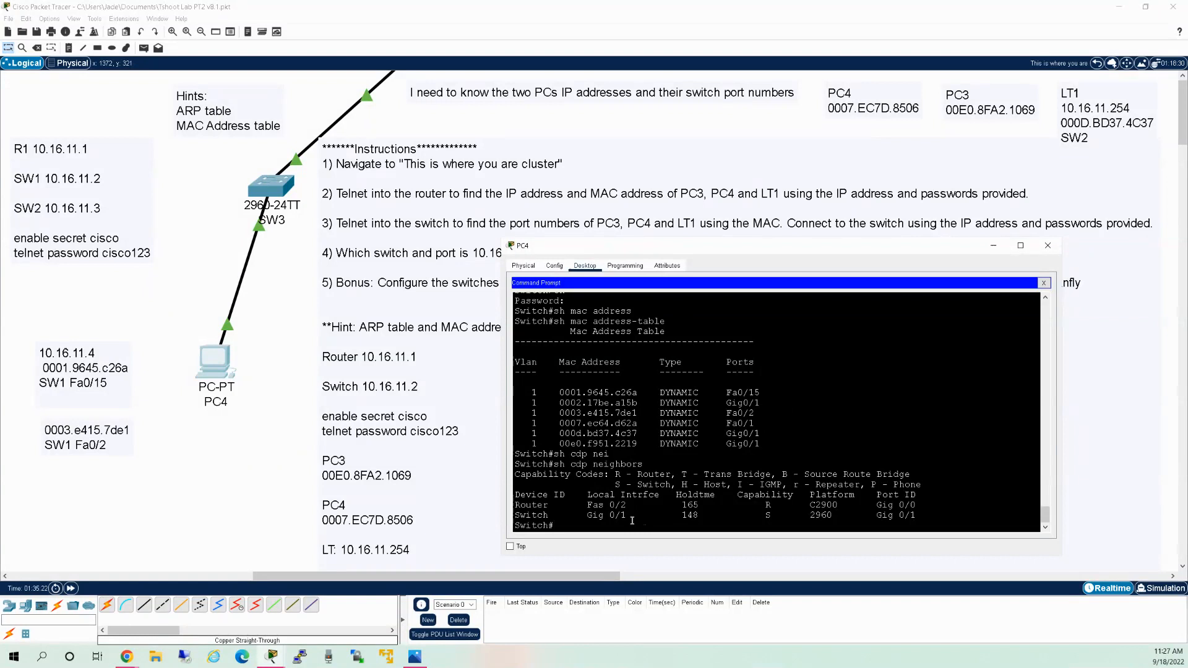
Run sh int status on the switch and review the first page of ports.
{"action": "type", "text": "shw"}
{"action": "key", "text": "BackSpace"}
{"action": "type", "text": "int status"}
{"action": "key", "text": "Return"}
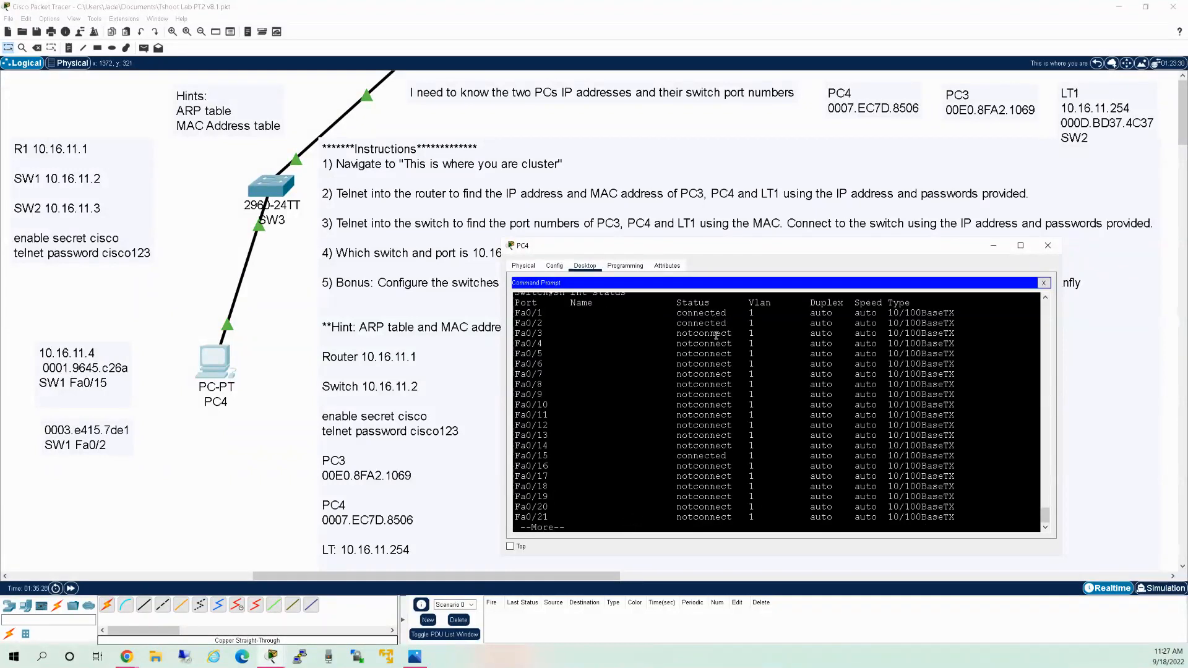
{"action": "scroll", "coordinate": [718, 334], "scroll_direction": "up", "scroll_amount": 5}
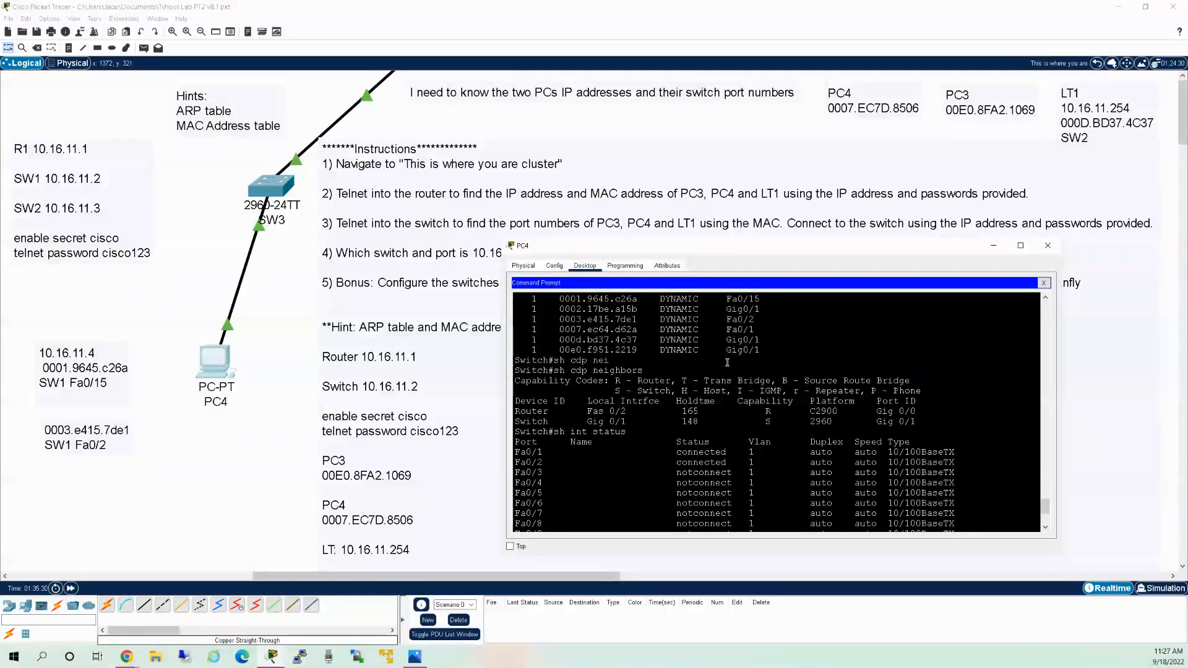
{"action": "scroll", "coordinate": [728, 363], "scroll_direction": "up", "scroll_amount": 1}
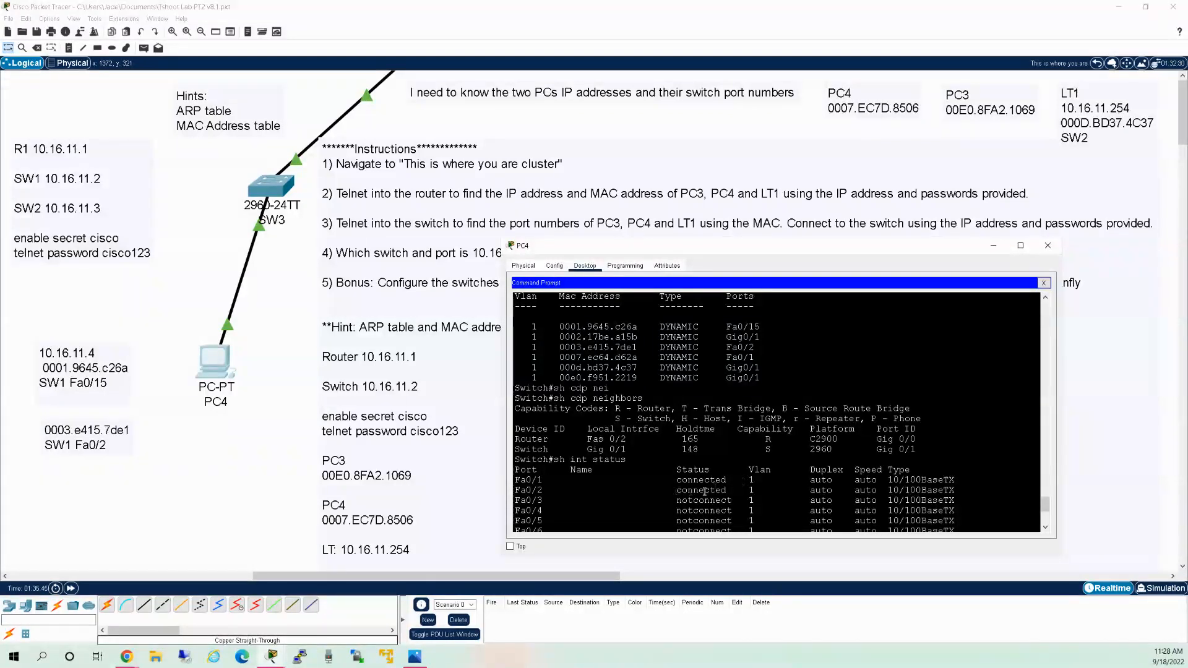
{"action": "scroll", "coordinate": [709, 489], "scroll_direction": "down", "scroll_amount": 2}
{"action": "scroll", "coordinate": [706, 477], "scroll_direction": "down", "scroll_amount": 4}
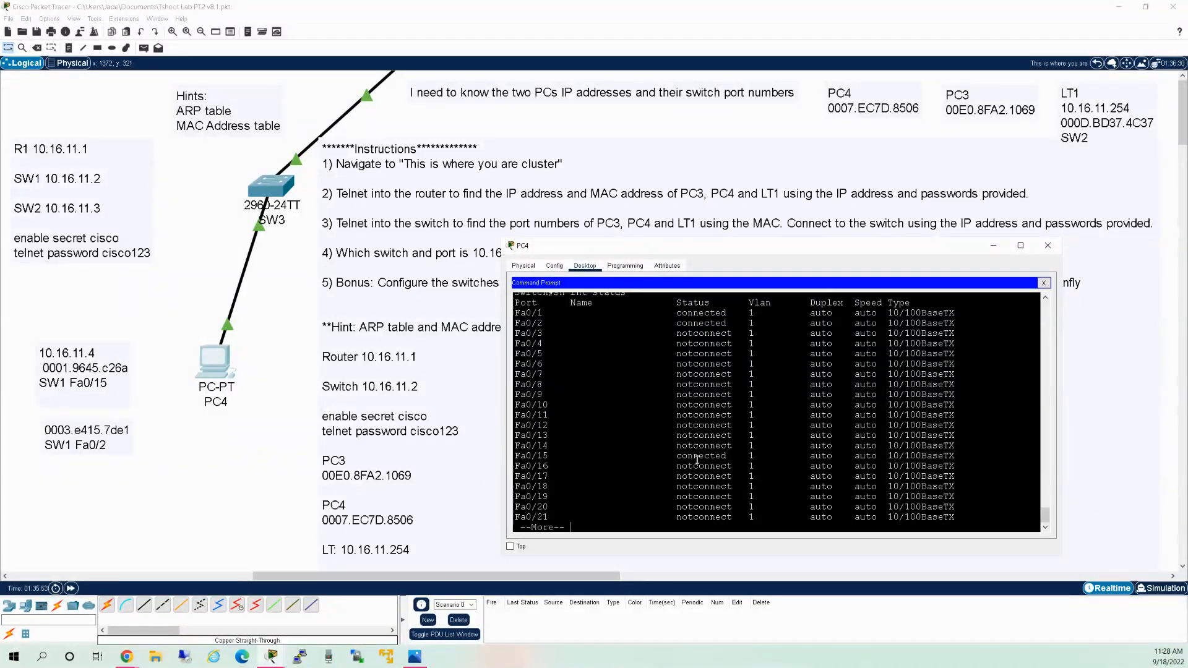
Continue past --More-- to list the remaining ports through Gig0/2.
{"action": "key", "text": "space"}
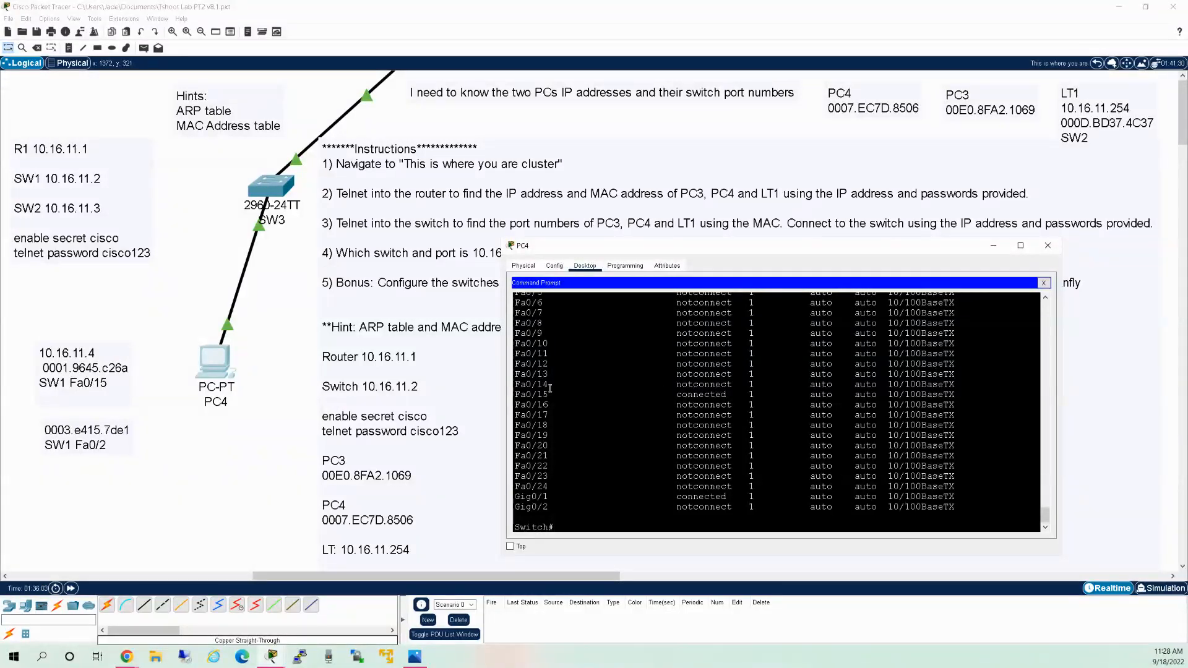
{"action": "scroll", "coordinate": [706, 361], "scroll_direction": "up", "scroll_amount": 1}
{"action": "scroll", "coordinate": [707, 362], "scroll_direction": "up", "scroll_amount": 5}
{"action": "scroll", "coordinate": [707, 361], "scroll_direction": "down", "scroll_amount": 2}
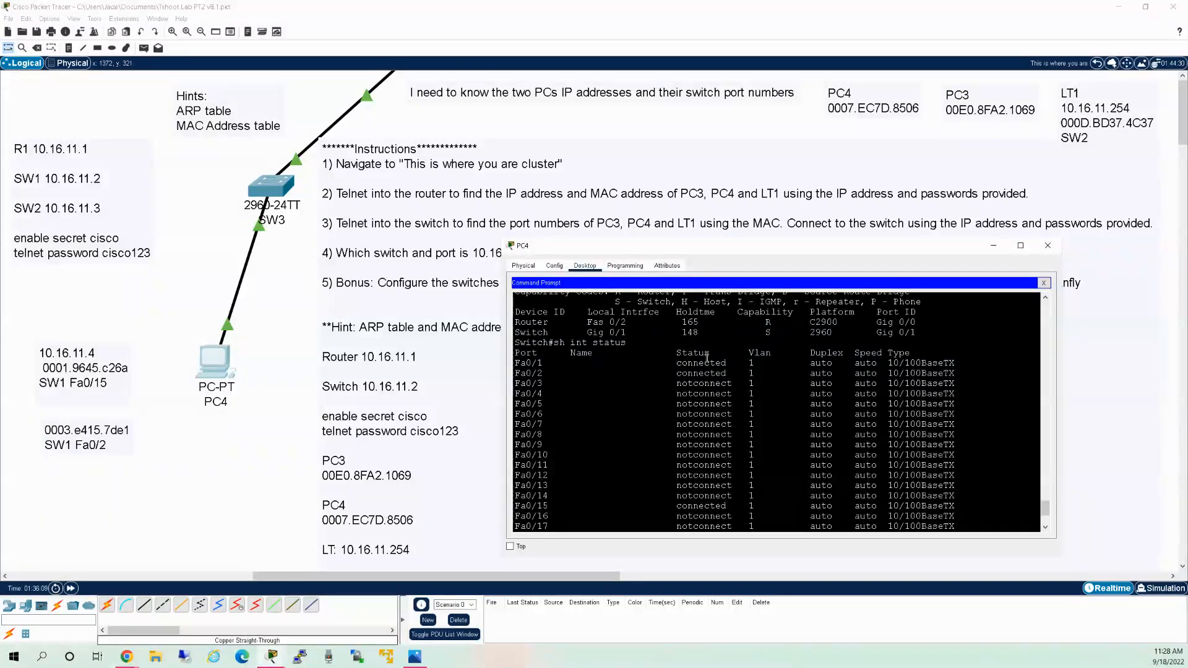
{"action": "scroll", "coordinate": [707, 358], "scroll_direction": "down", "scroll_amount": 4}
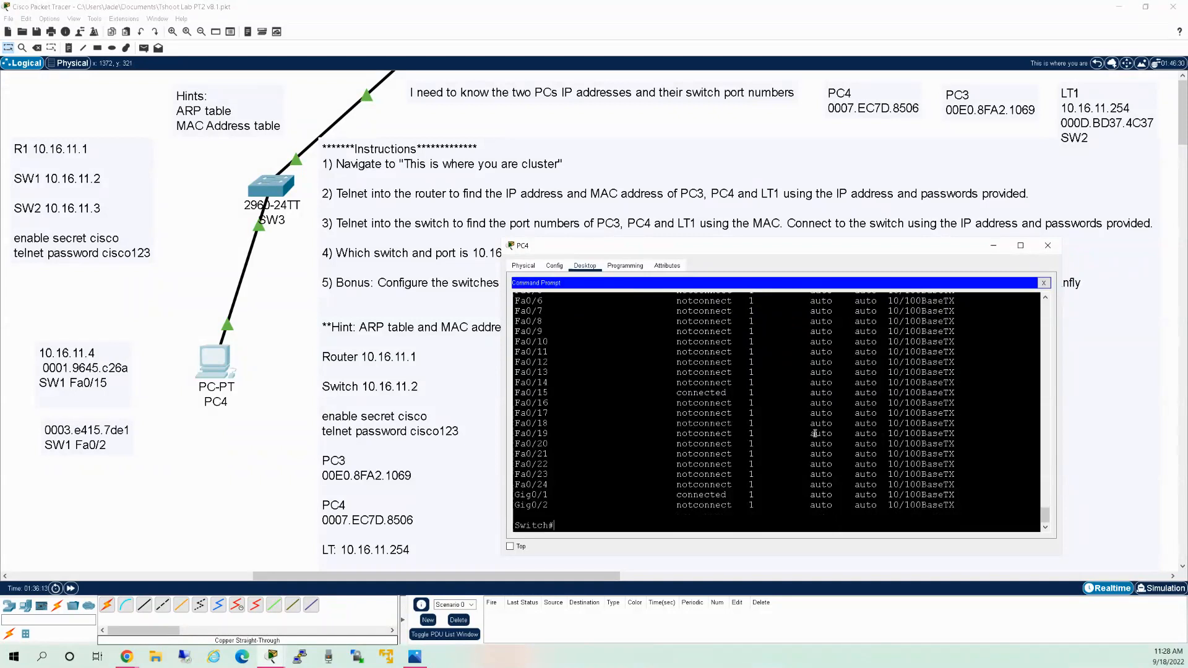
In configuration mode, restart port Fa0/1 with shutdown and no shutdown.
{"action": "type", "text": "conf t"}
{"action": "key", "text": "Return"}
{"action": "type", "text": "int f0/11"}
{"action": "key", "text": "Return"}
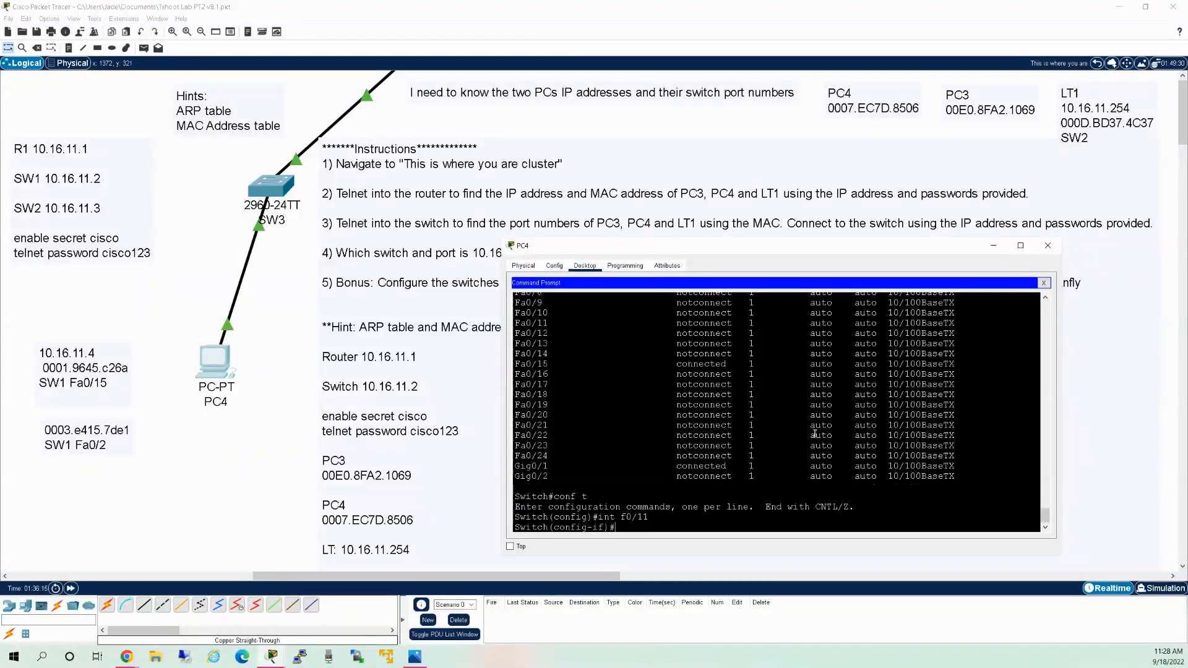
{"action": "type", "text": "int f0/1"}
{"action": "key", "text": "Return"}
{"action": "type", "text": "s"}
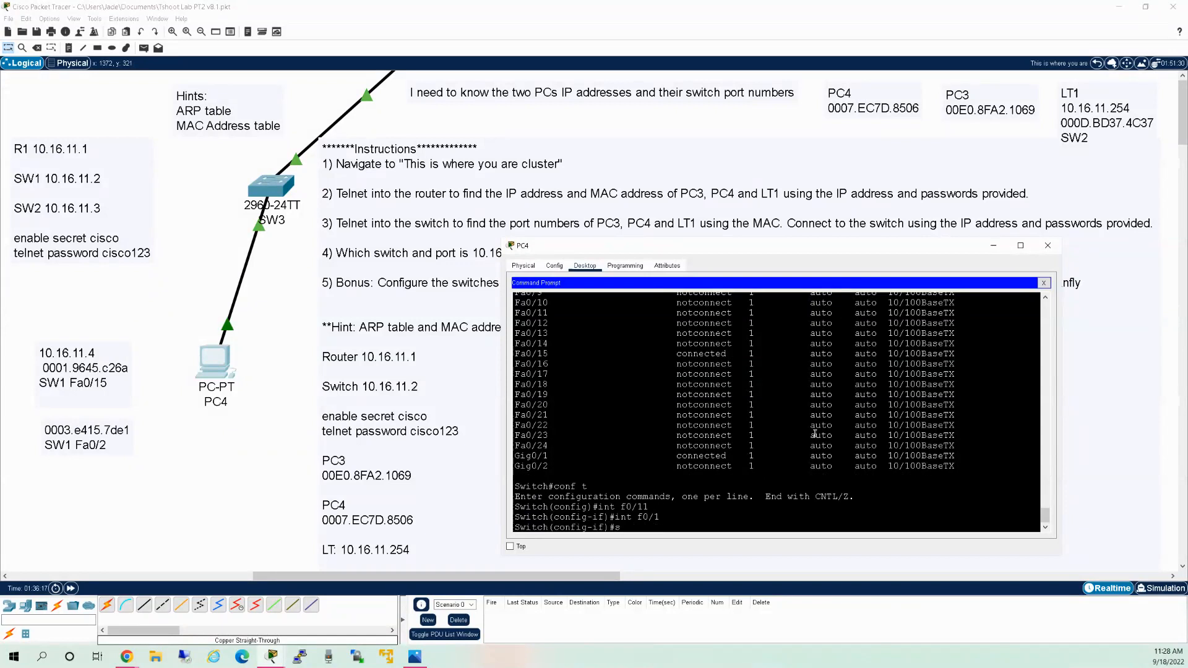
{"action": "type", "text": "h"}
{"action": "key", "text": "Return"}
{"action": "type", "text": "no sh"}
{"action": "key", "text": "Return"}
Switch to interface Fa0/2 and shut it down.
{"action": "type", "text": "no s"}
{"action": "key", "text": "Up"}
{"action": "key", "text": "Up"}
{"action": "key", "text": "Up"}
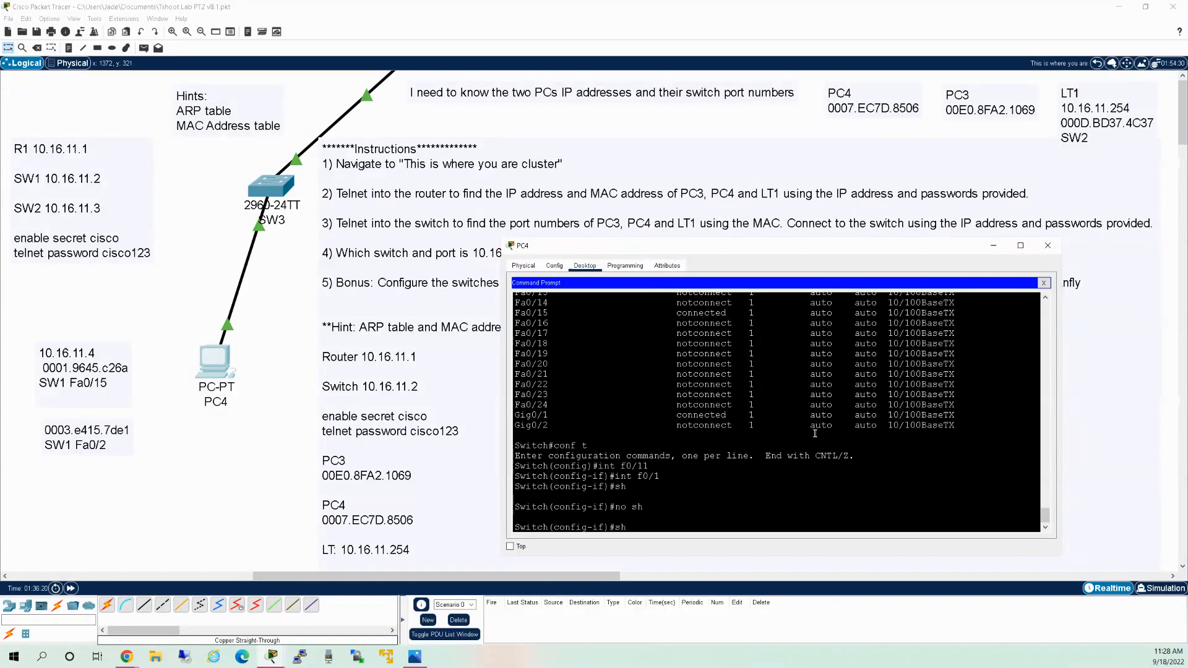
{"action": "key", "text": "BackSpace"}
{"action": "type", "text": "2"}
{"action": "key", "text": "Return"}
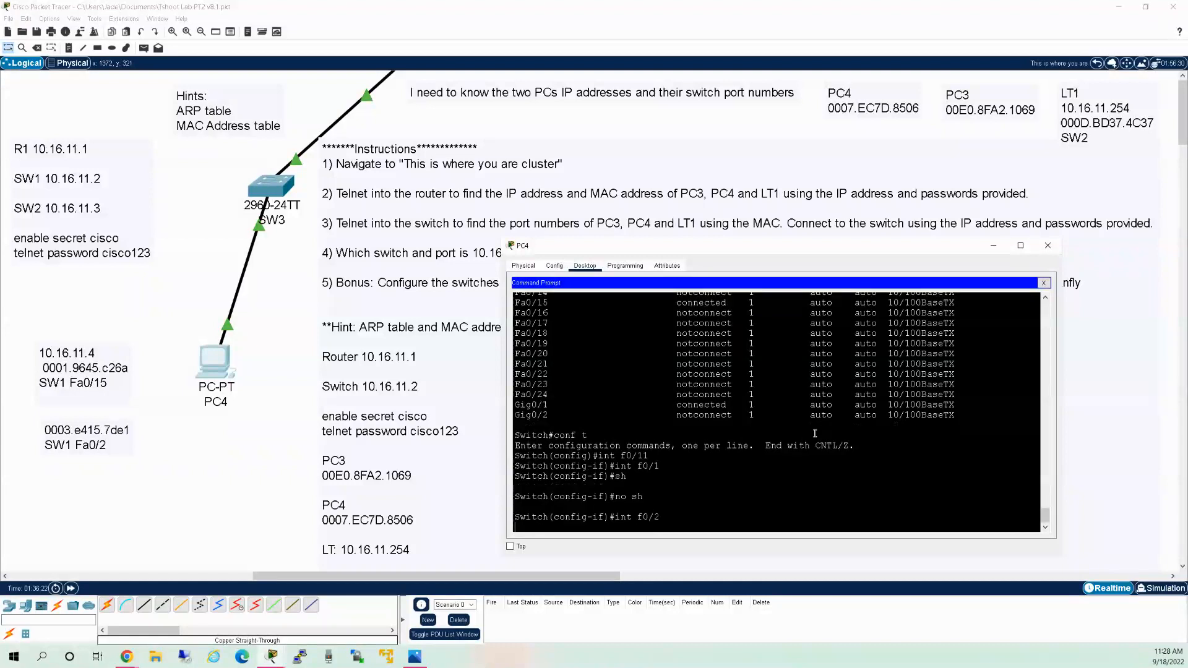
{"action": "type", "text": "sh"}
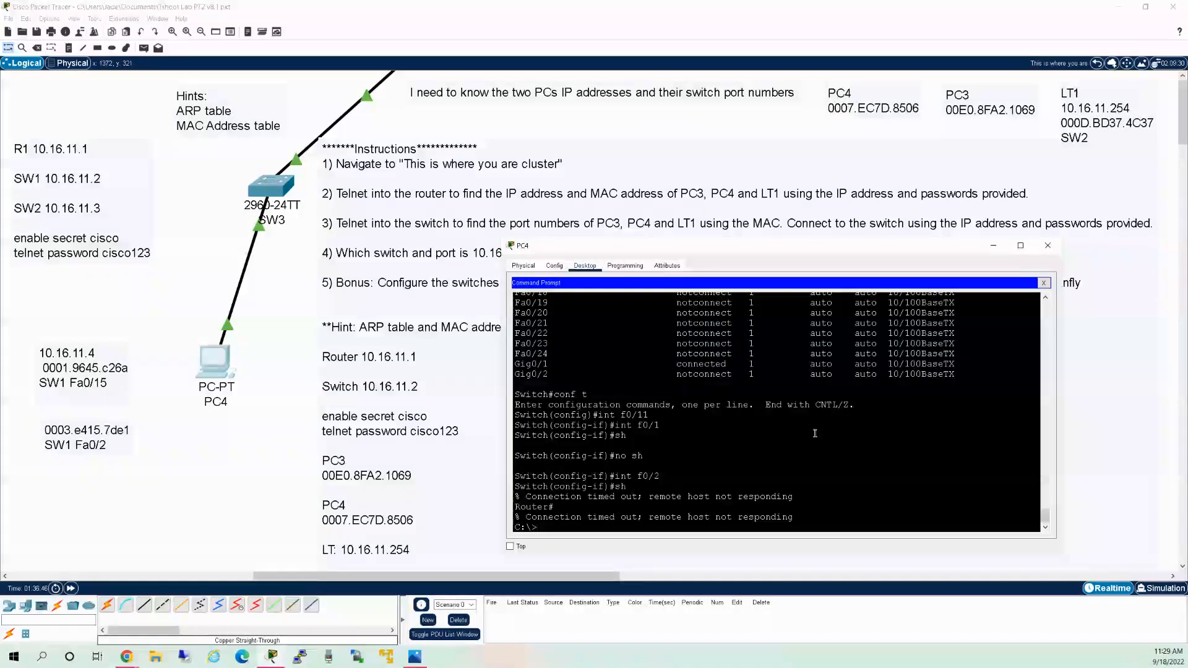
{"action": "scroll", "coordinate": [815, 433], "scroll_direction": "up", "scroll_amount": 10}
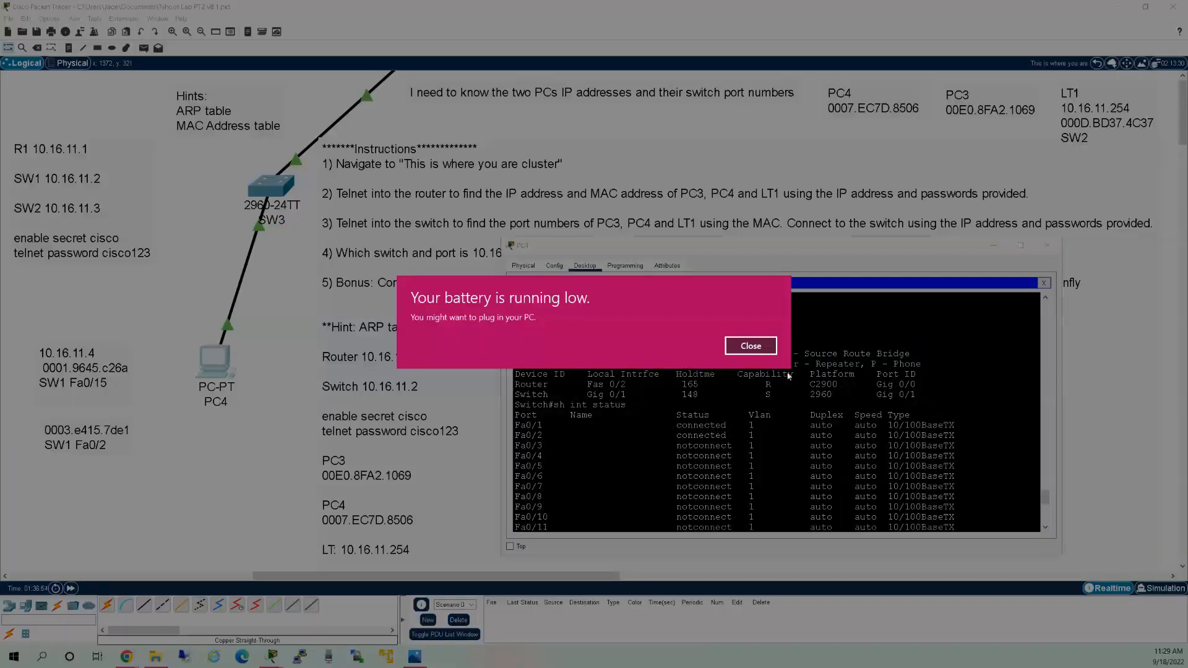
{"action": "left_click", "coordinate": [751, 346]}
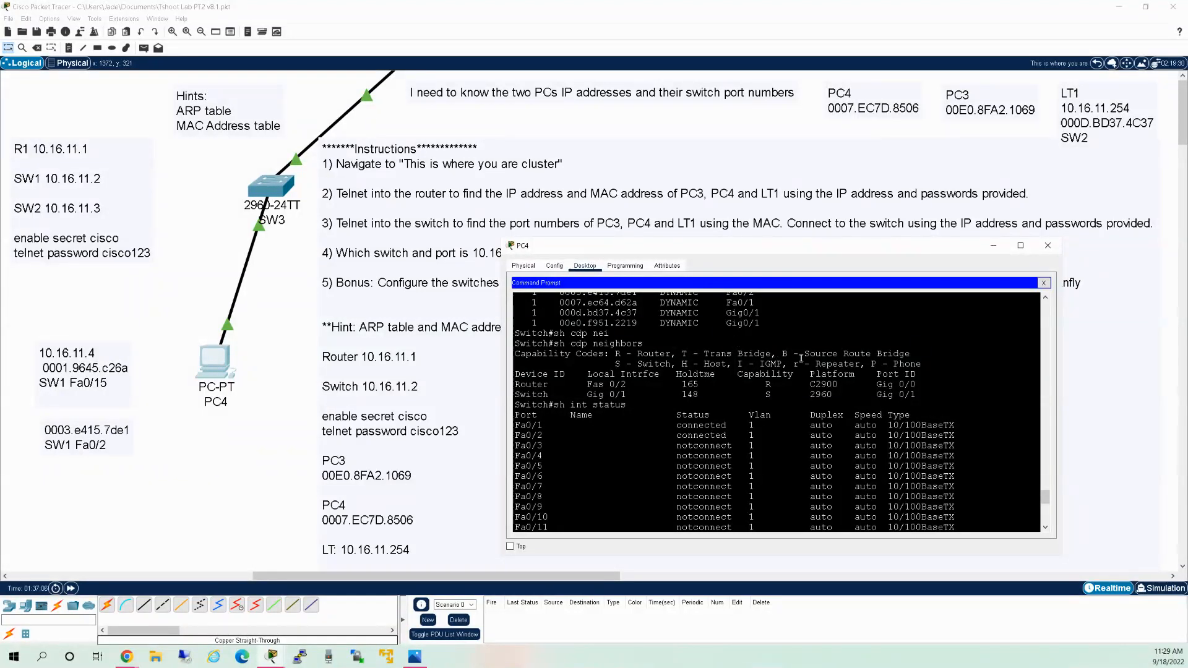
{"action": "scroll", "coordinate": [802, 360], "scroll_direction": "down", "scroll_amount": 2}
{"action": "scroll", "coordinate": [801, 438], "scroll_direction": "down", "scroll_amount": 5}
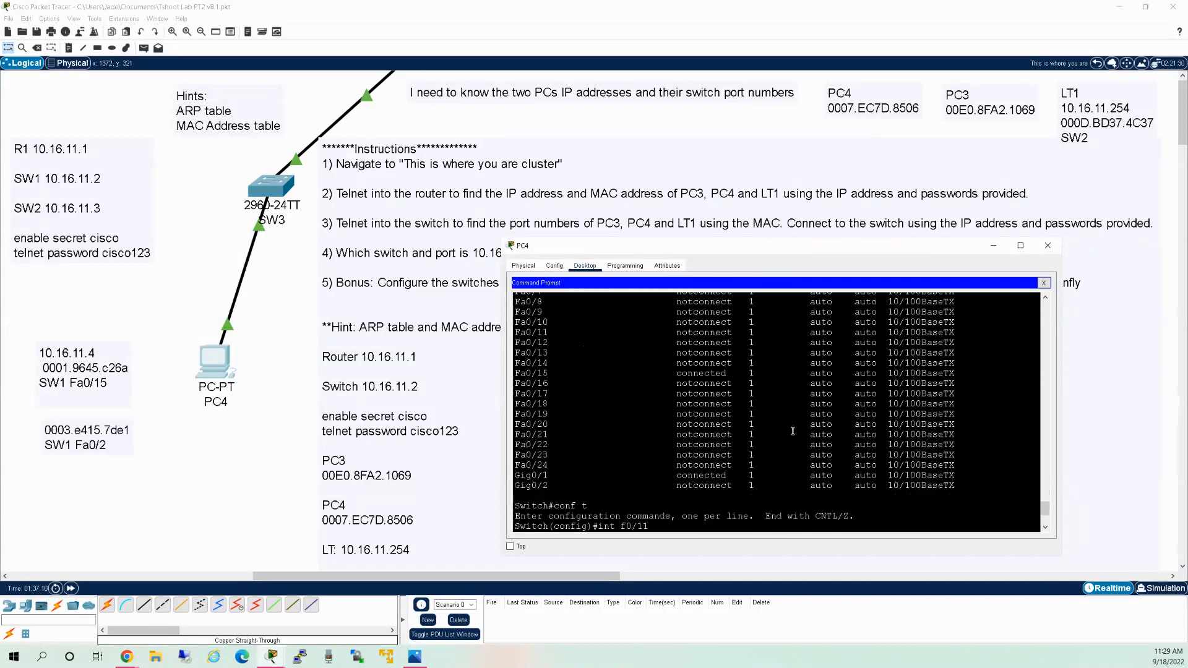
{"action": "scroll", "coordinate": [781, 425], "scroll_direction": "up", "scroll_amount": 2}
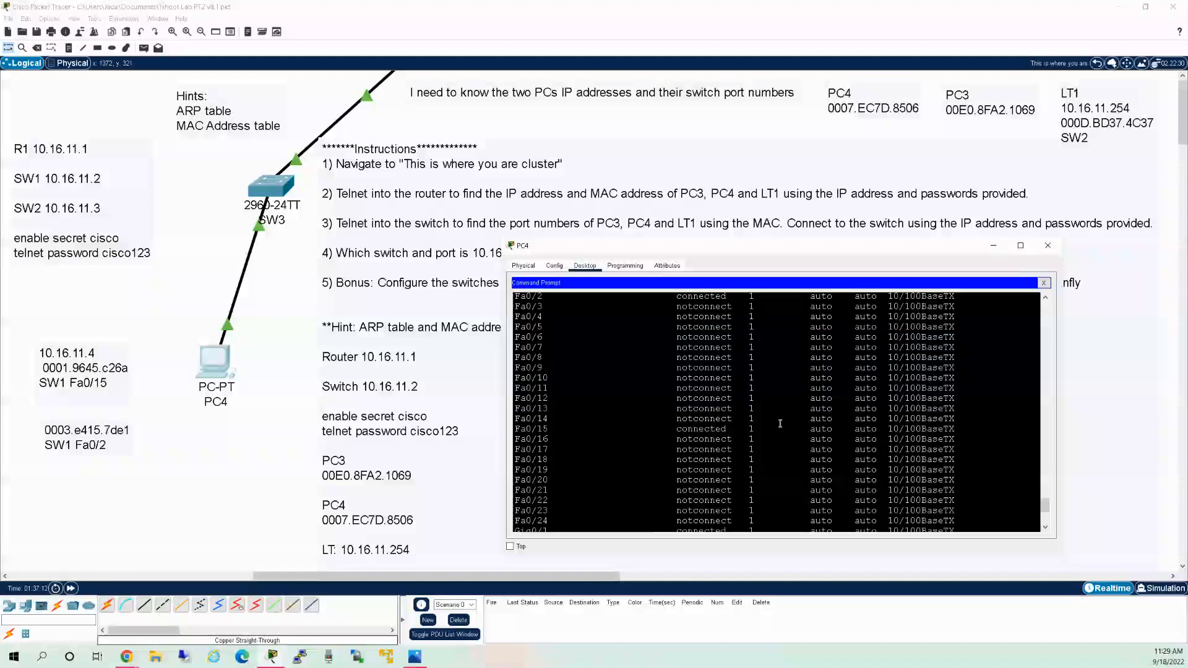
{"action": "scroll", "coordinate": [780, 424], "scroll_direction": "up", "scroll_amount": 4}
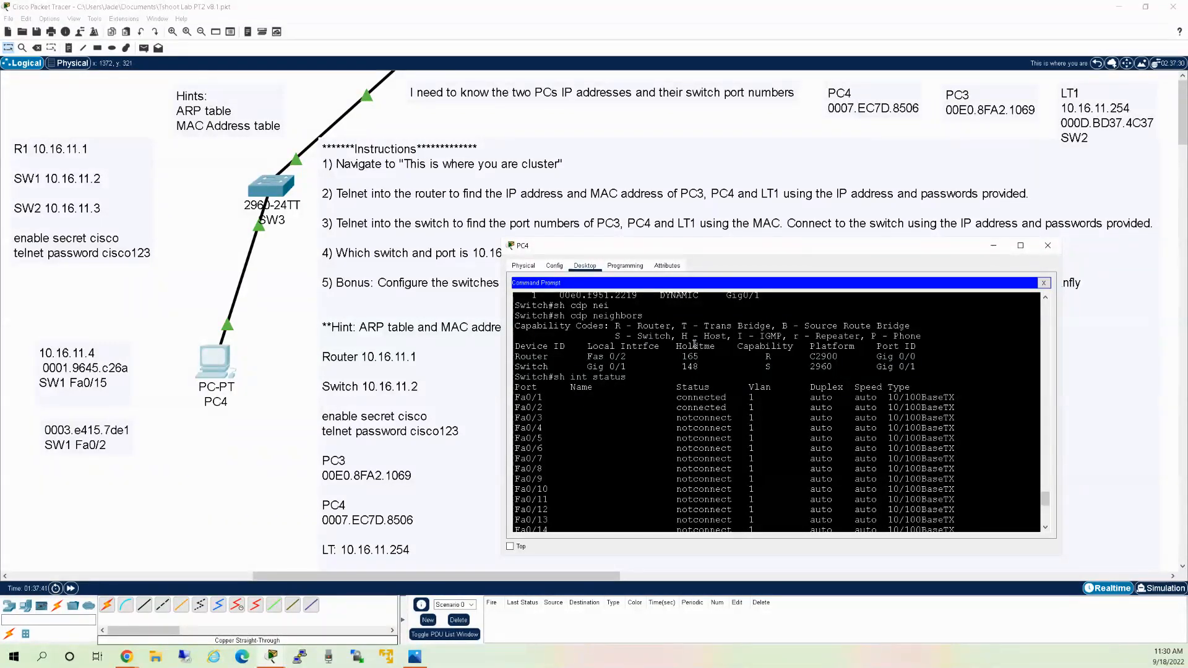
{"action": "scroll", "coordinate": [711, 375], "scroll_direction": "down", "scroll_amount": 6}
{"action": "scroll", "coordinate": [716, 371], "scroll_direction": "down", "scroll_amount": 3}
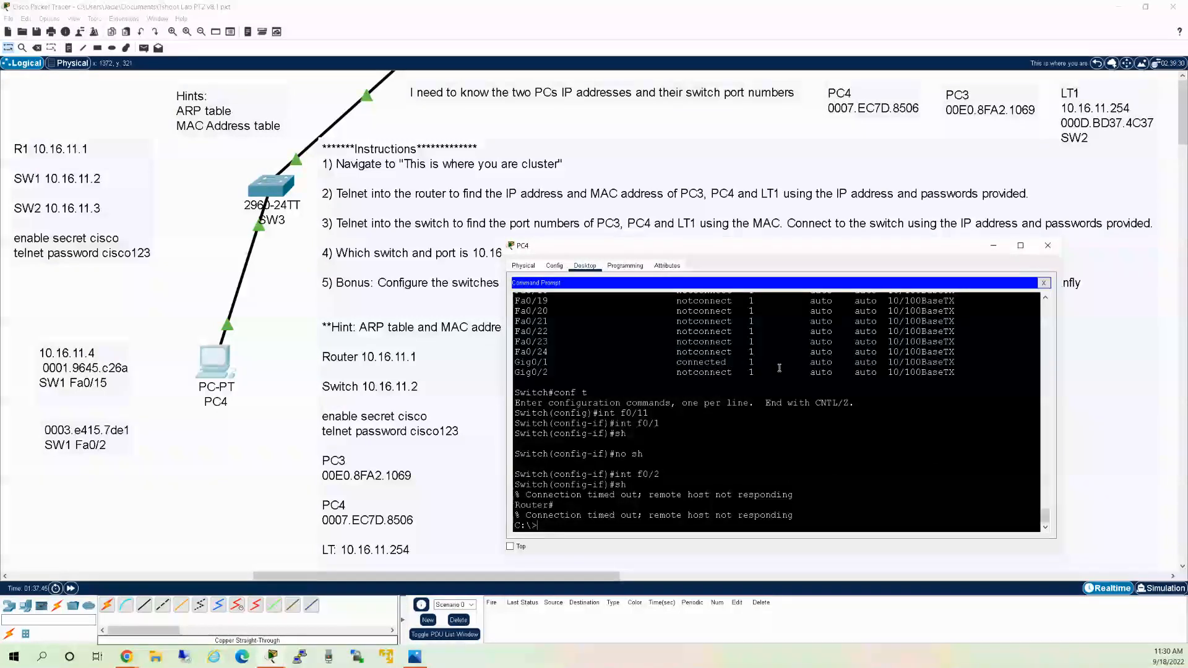
{"action": "scroll", "coordinate": [663, 462], "scroll_direction": "up", "scroll_amount": 7}
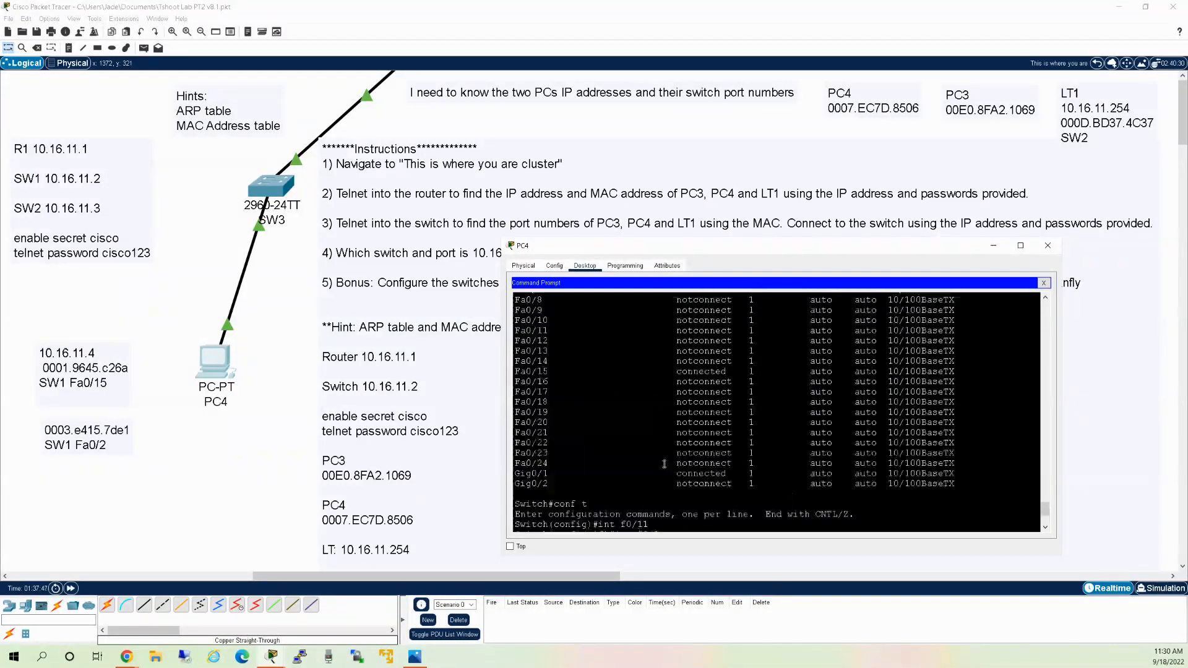
{"action": "scroll", "coordinate": [663, 462], "scroll_direction": "up", "scroll_amount": 3}
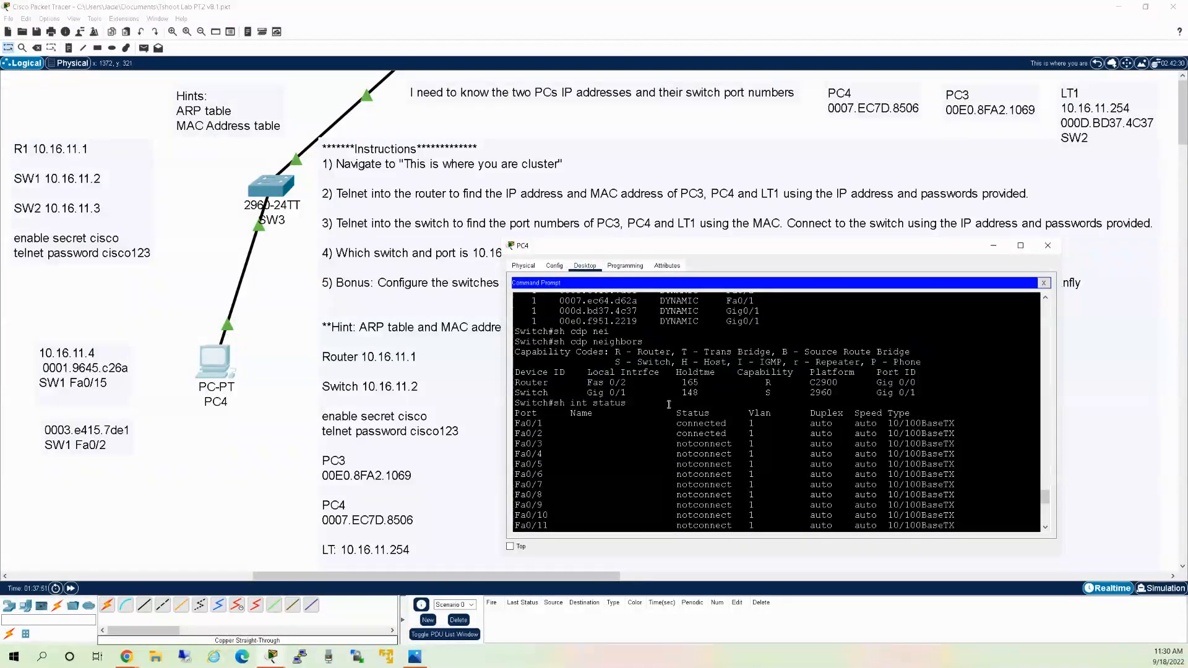
{"action": "scroll", "coordinate": [668, 405], "scroll_direction": "down", "scroll_amount": 5}
{"action": "scroll", "coordinate": [668, 406], "scroll_direction": "down", "scroll_amount": 5}
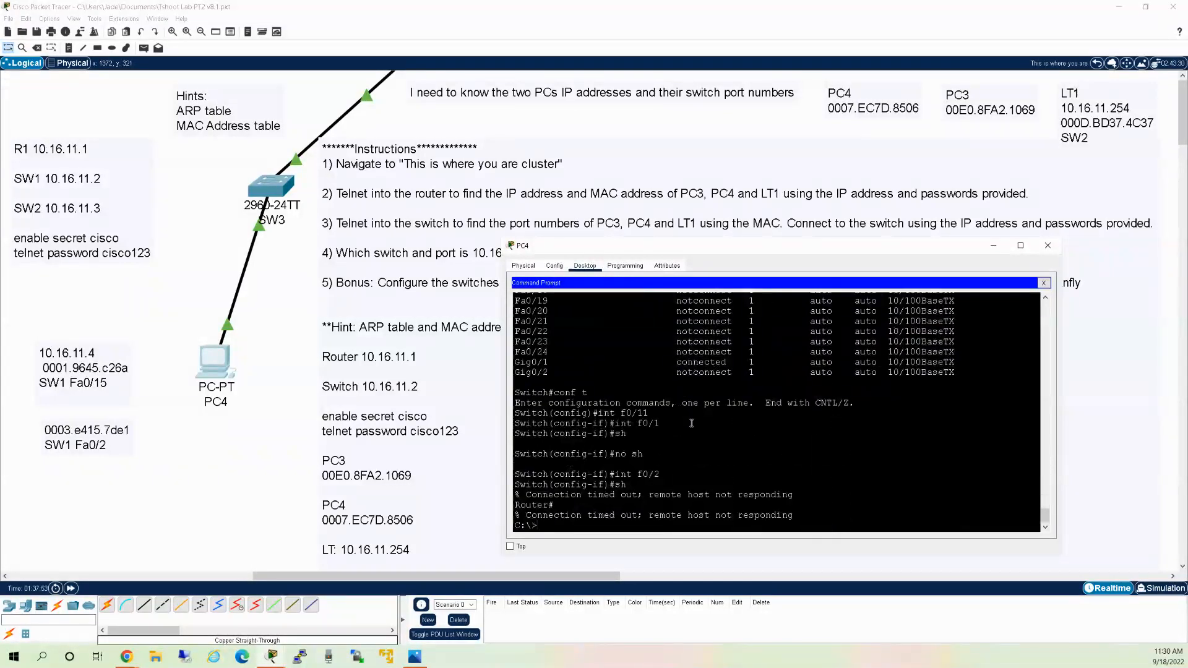
Try telnet to 10.16.11.1, check 'show ip int brief', then retry the 10.16.11.1 telnet.
{"action": "type", "text": "telnet 10.16.11.1"}
{"action": "key", "text": "Return"}
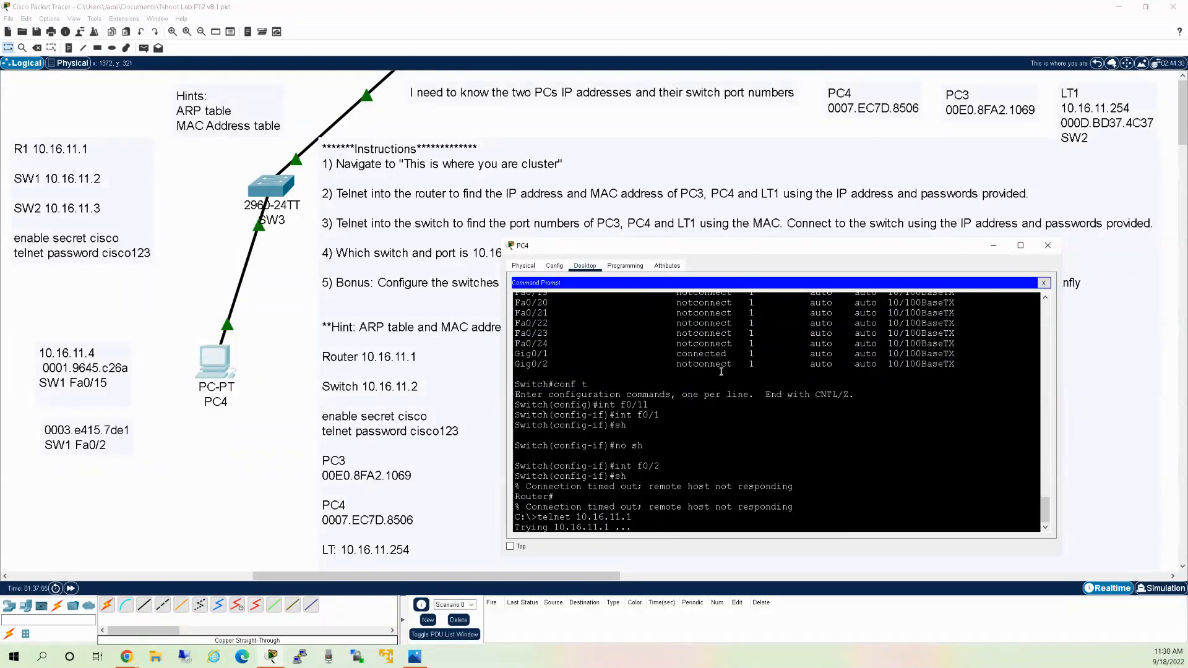
{"action": "left_click", "coordinate": [739, 434]}
{"action": "type", "text": "how ip int br"}
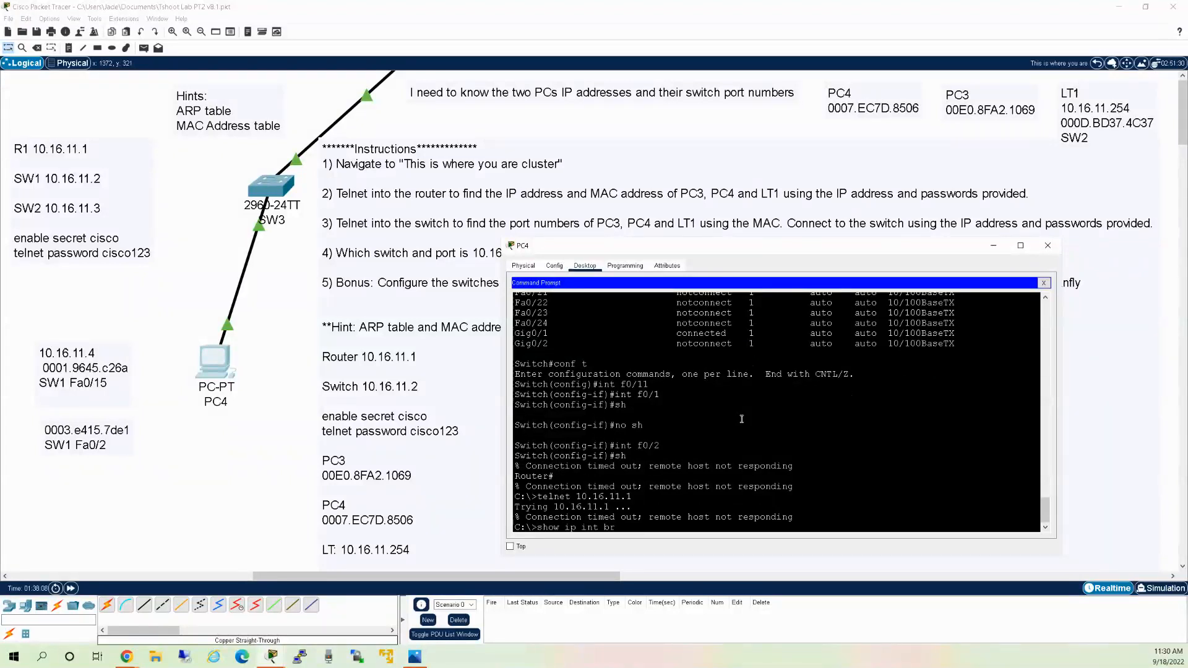
{"action": "type", "text": "ef"}
{"action": "key", "text": "Return"}
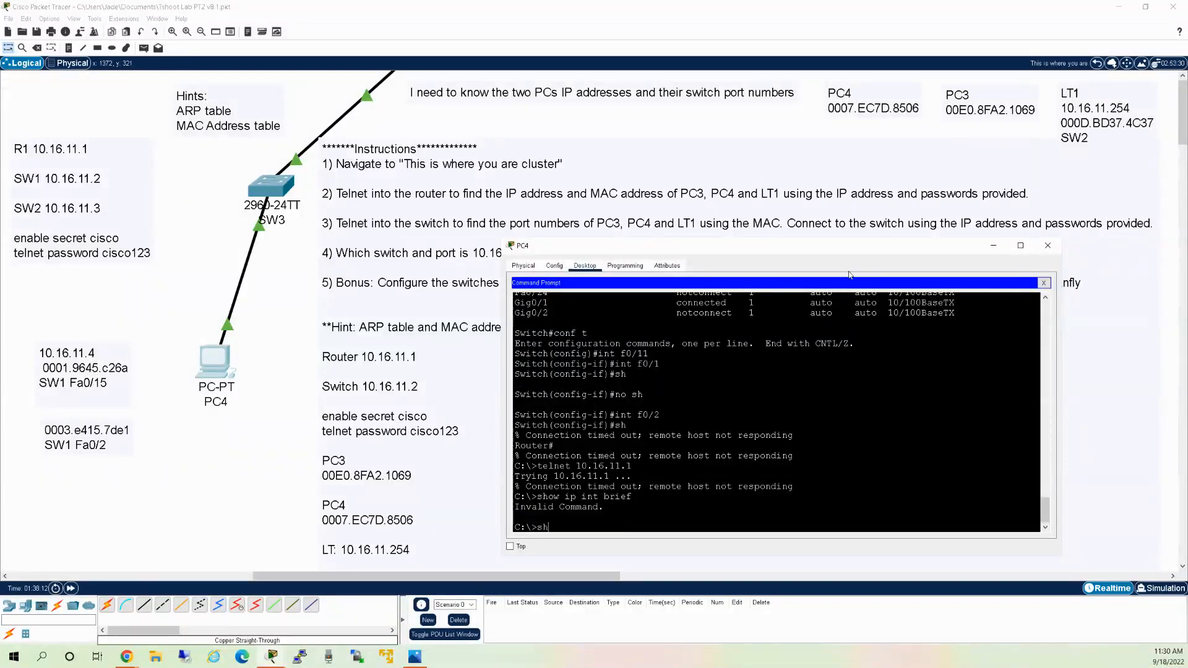
{"action": "key", "text": "Up"}
{"action": "key", "text": "Up"}
{"action": "key", "text": "Return"}
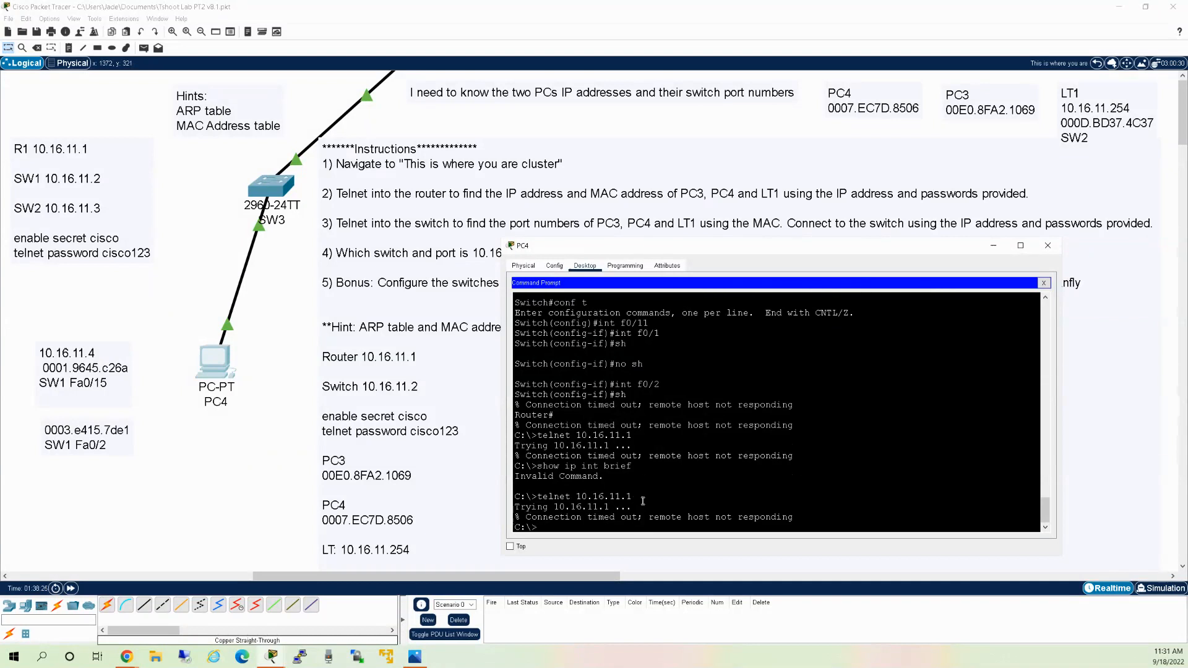
Telnet from PC4 to the router at 192.168.1.1.
{"action": "type", "text": "telnet 192.168.1.1"}
{"action": "key", "text": "Return"}
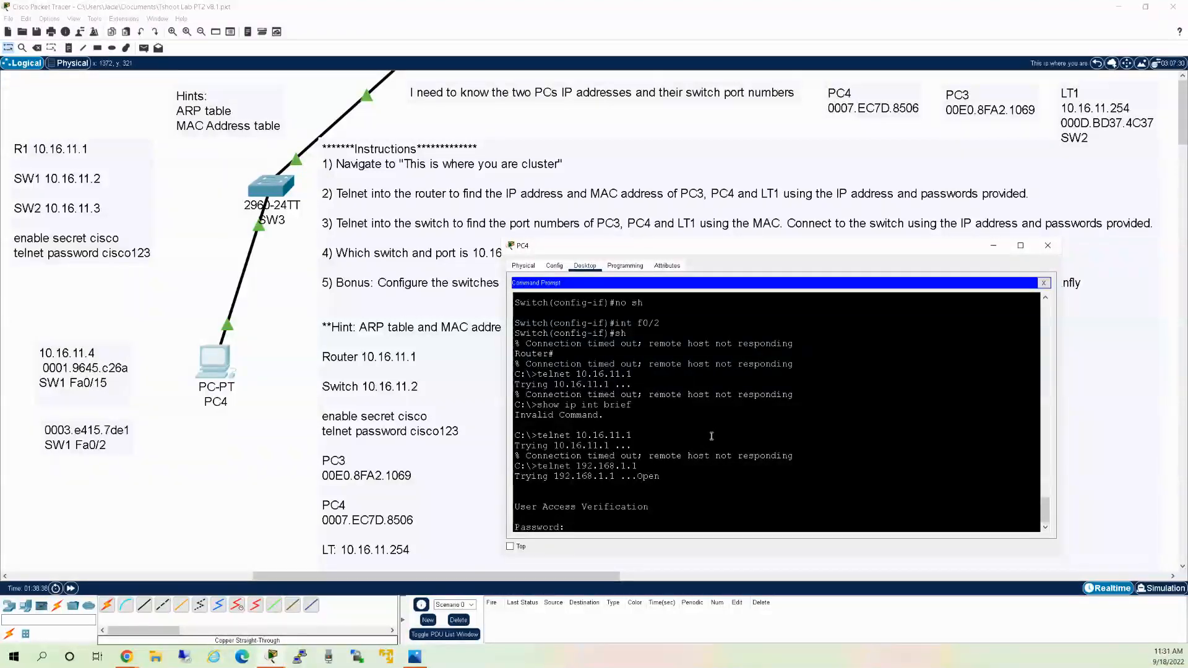
Log into the router with the enable password and run 'sh ip int brief'.
{"action": "key", "text": "Return"}
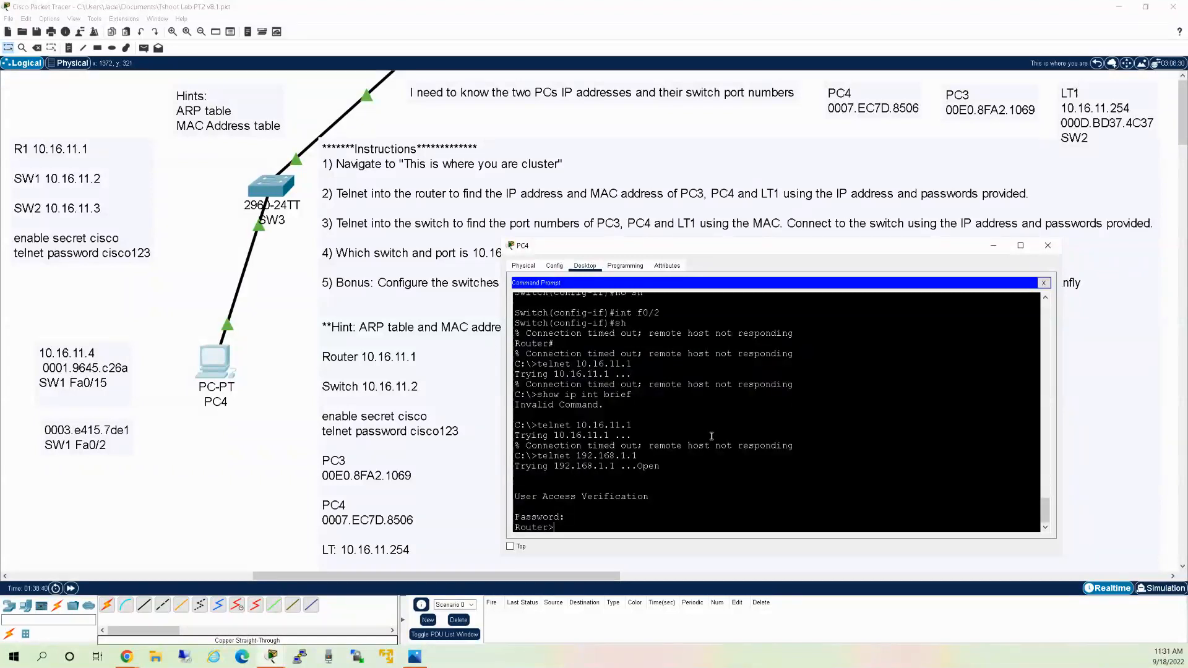
{"action": "type", "text": "en"}
{"action": "key", "text": "Return"}
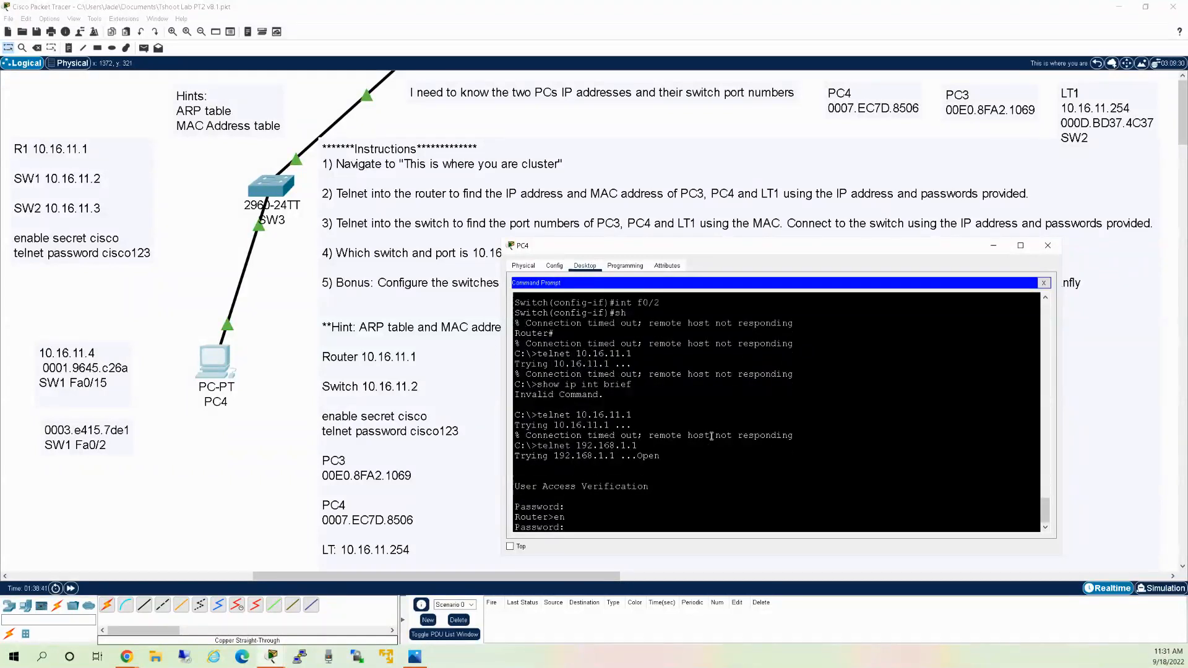
{"action": "type", "text": "cisco"}
{"action": "key", "text": "Return"}
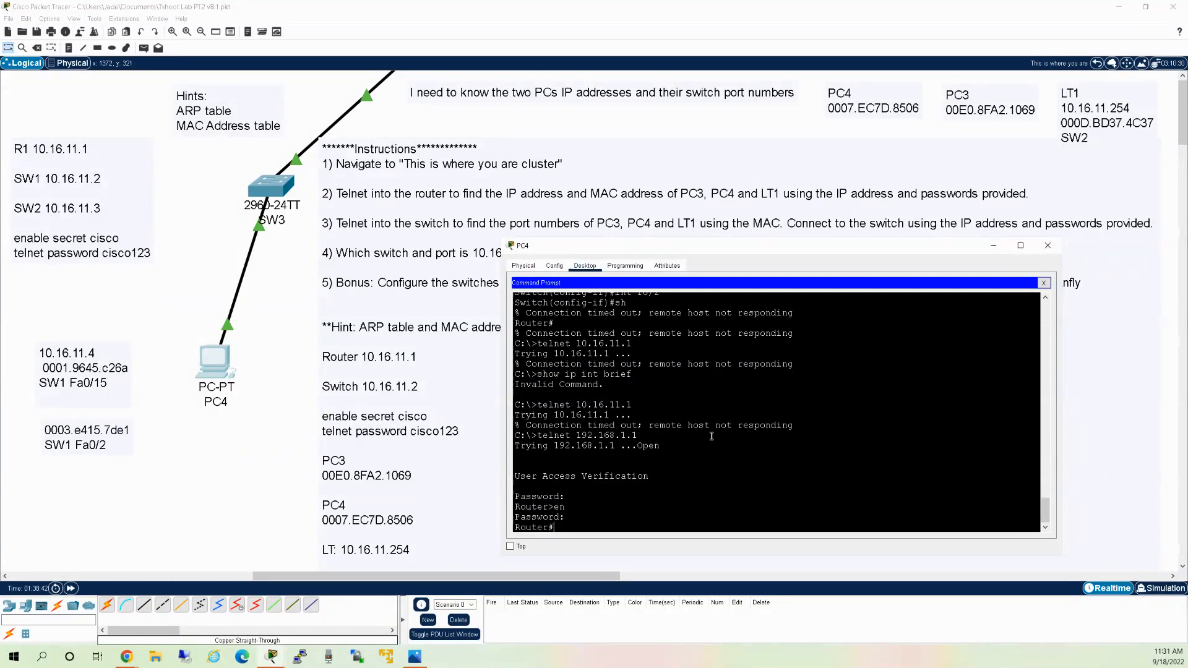
{"action": "type", "text": "sh ip int brief"}
{"action": "key", "text": "Return"}
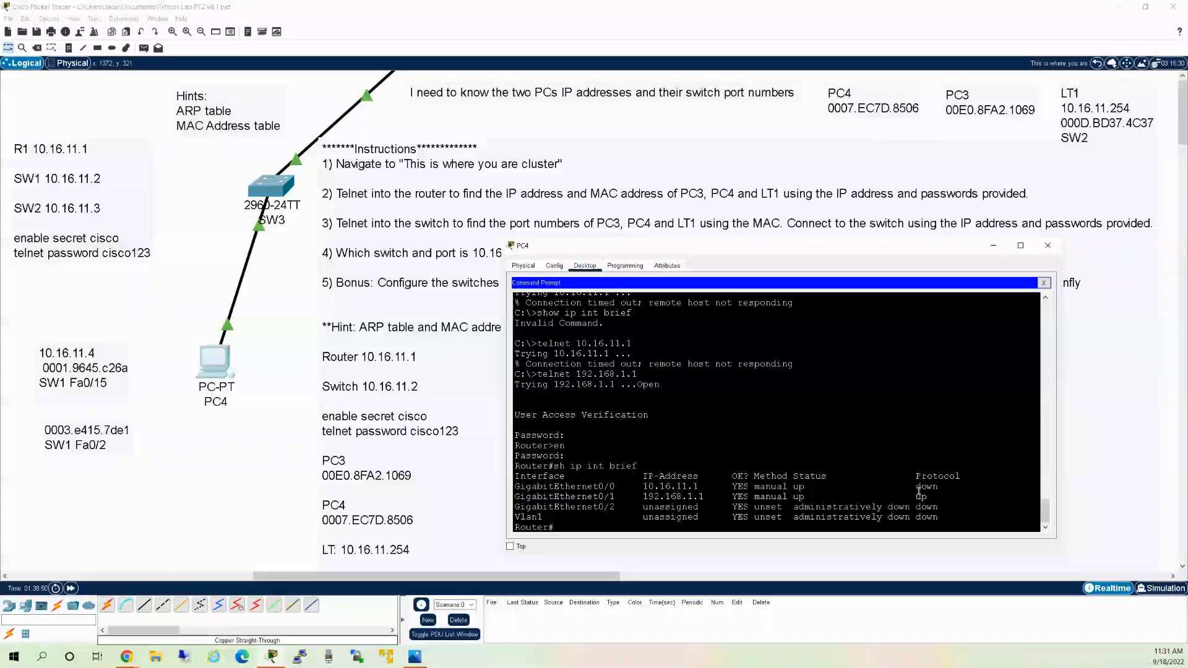
Inspect Gi0/0's down protocol and Gi0/1's 192.168.1.1 address, then ping 10.16.11.2.
{"action": "left_click_drag", "start_coordinate": [940, 487], "coordinate": [911, 487]}
{"action": "double_click", "coordinate": [797, 487]}
{"action": "left_click_drag", "start_coordinate": [944, 488], "coordinate": [916, 489]}
{"action": "left_click", "coordinate": [947, 489]}
{"action": "left_click_drag", "start_coordinate": [716, 499], "coordinate": [645, 502]}
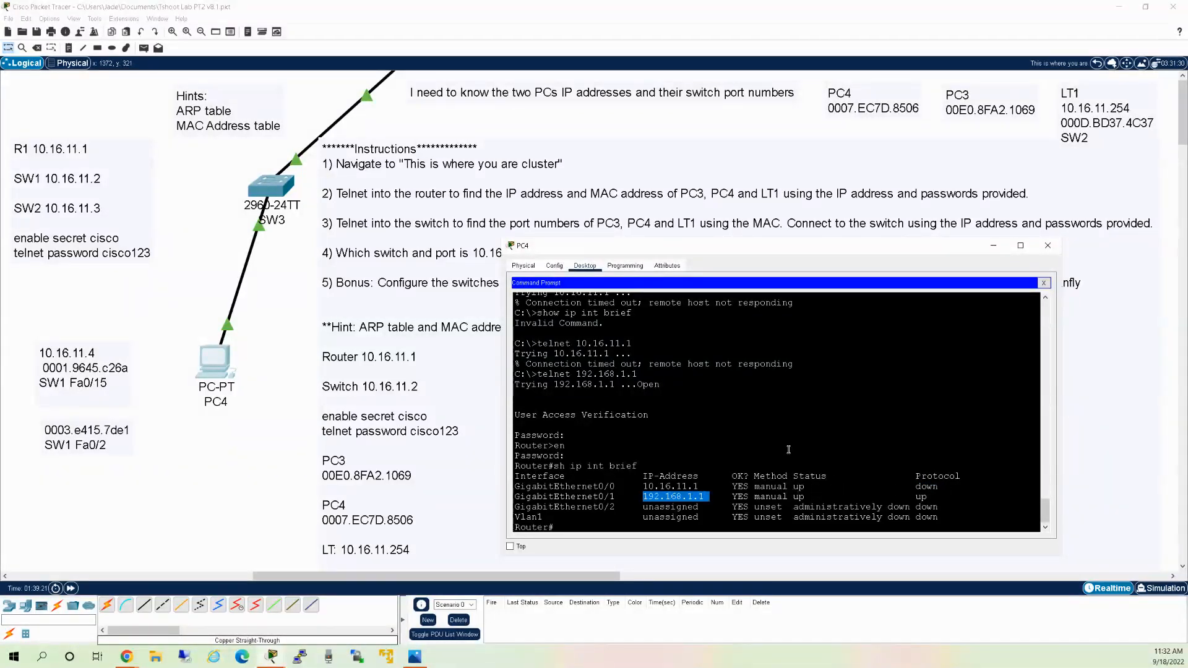
{"action": "left_click", "coordinate": [769, 408]}
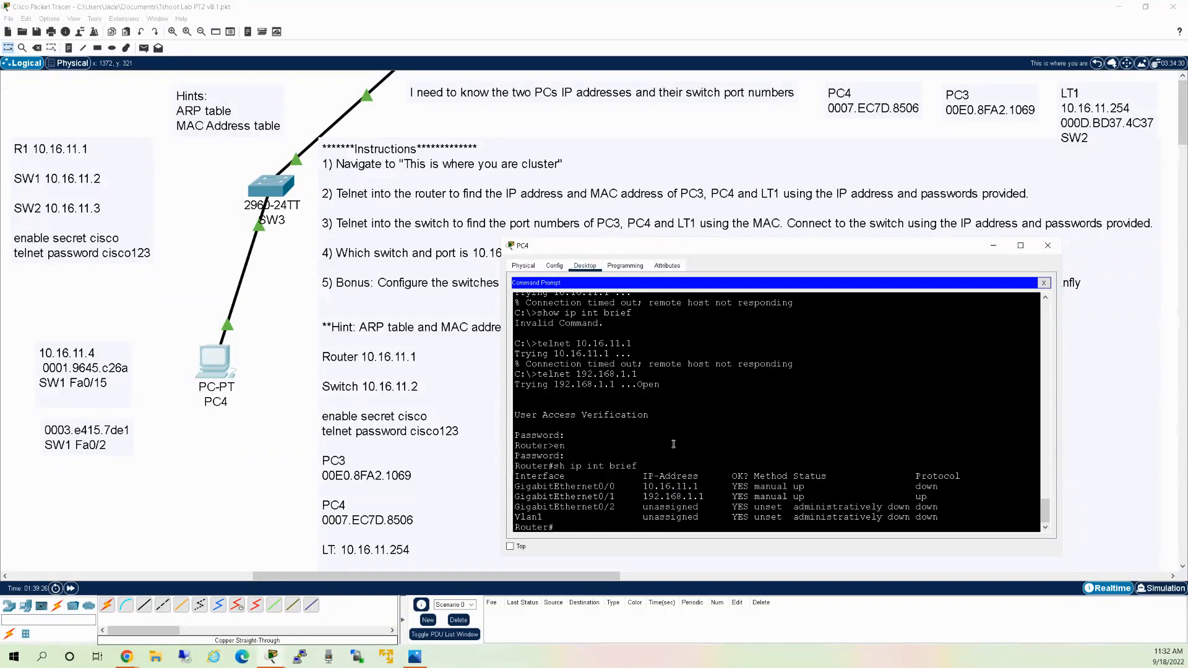
{"action": "type", "text": "ping 10.16.11.2"}
{"action": "key", "text": "Return"}
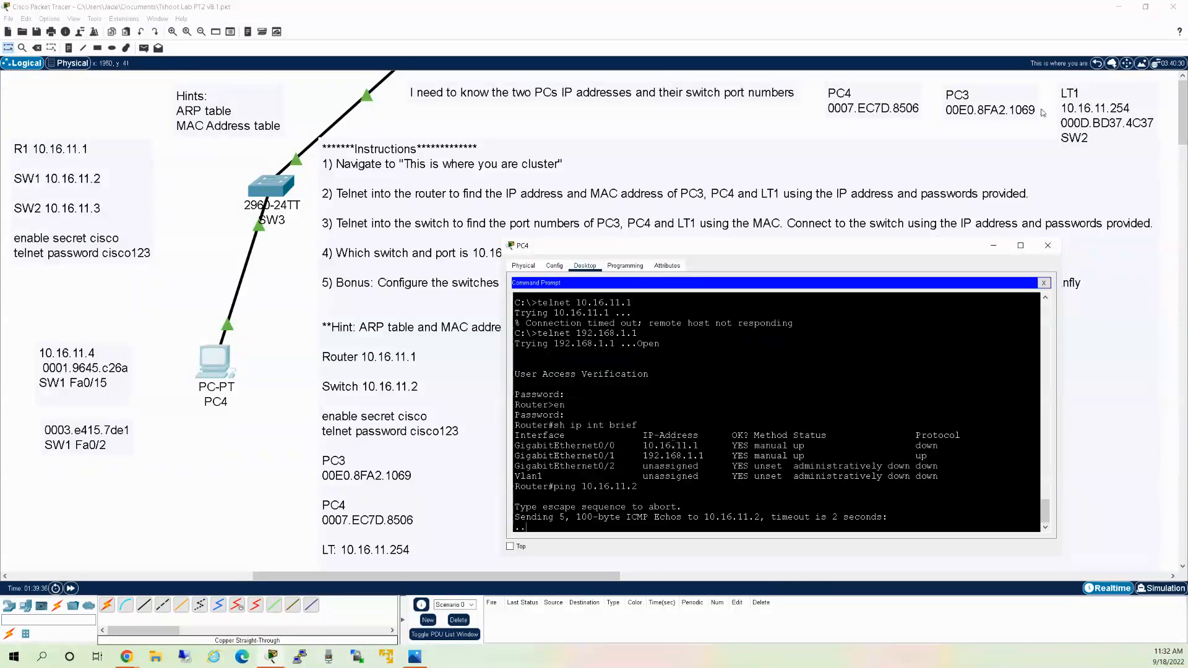
Close PC4, enter the Remote location cluster, and open PC2's Command Prompt.
{"action": "left_click", "coordinate": [1098, 64]}
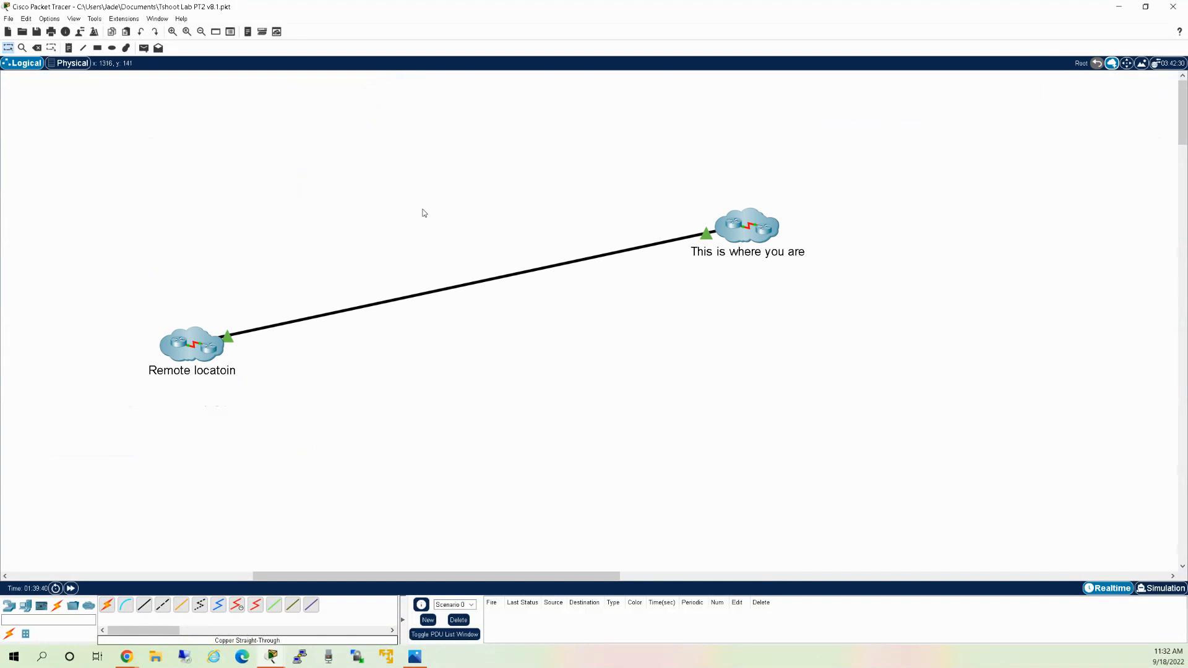
{"action": "left_click", "coordinate": [201, 346]}
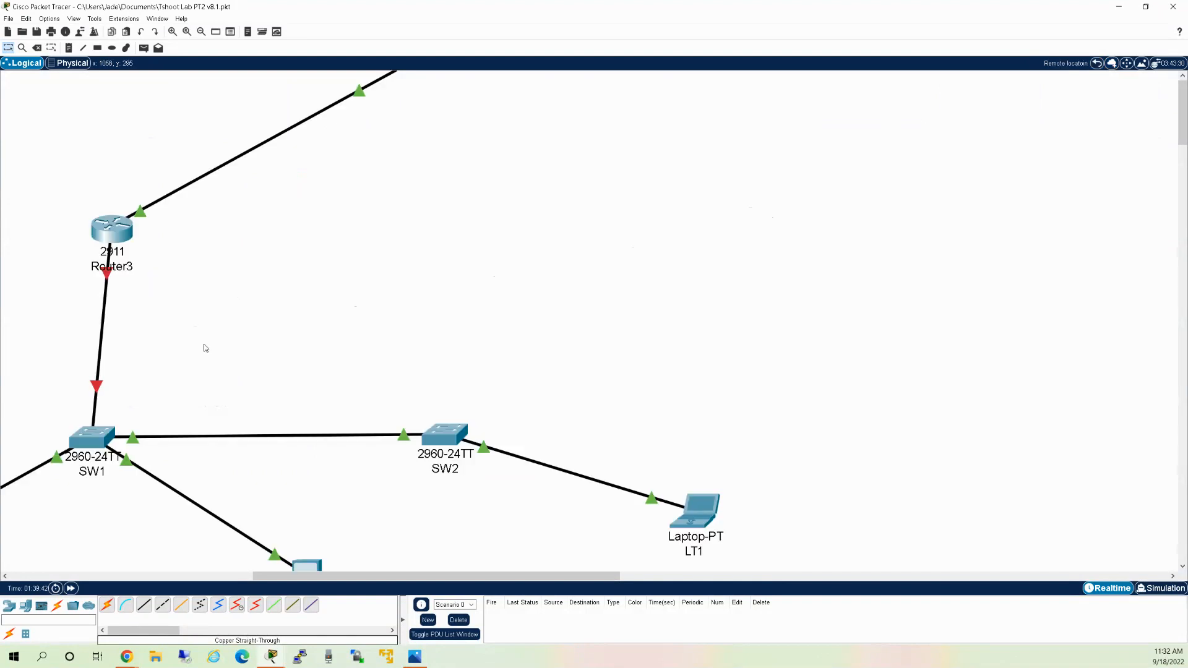
{"action": "scroll", "coordinate": [318, 313], "scroll_direction": "down", "scroll_amount": 3}
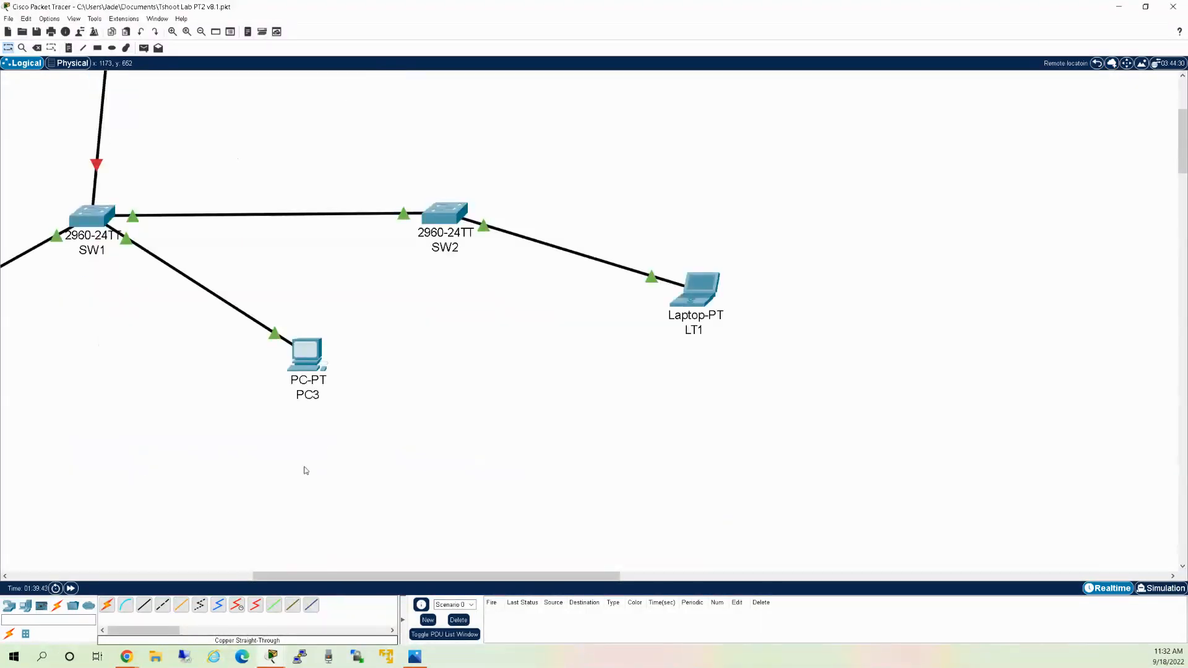
{"action": "left_click_drag", "start_coordinate": [297, 582], "coordinate": [97, 572]}
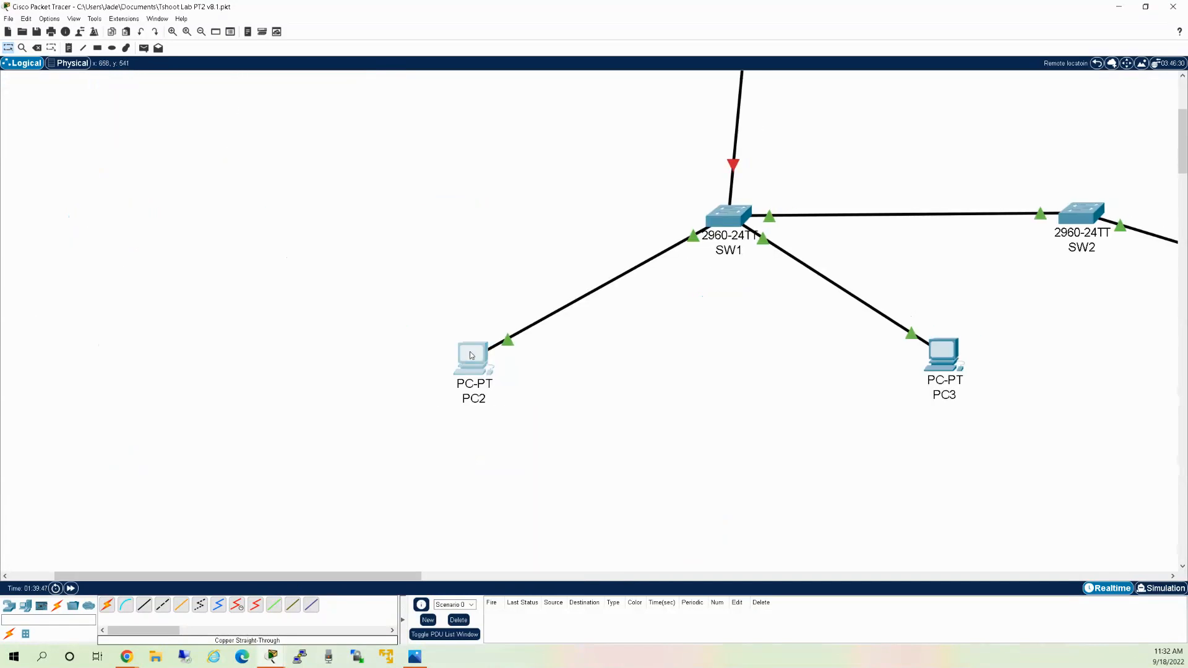
{"action": "left_click", "coordinate": [471, 355]}
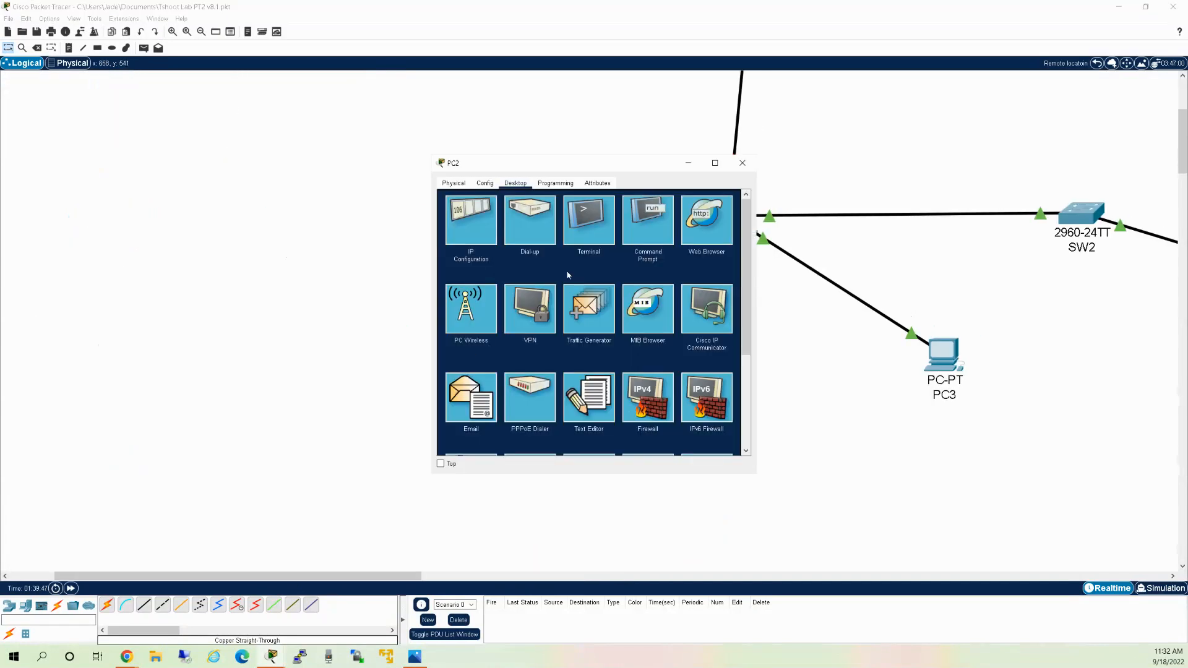
{"action": "left_click", "coordinate": [647, 221]}
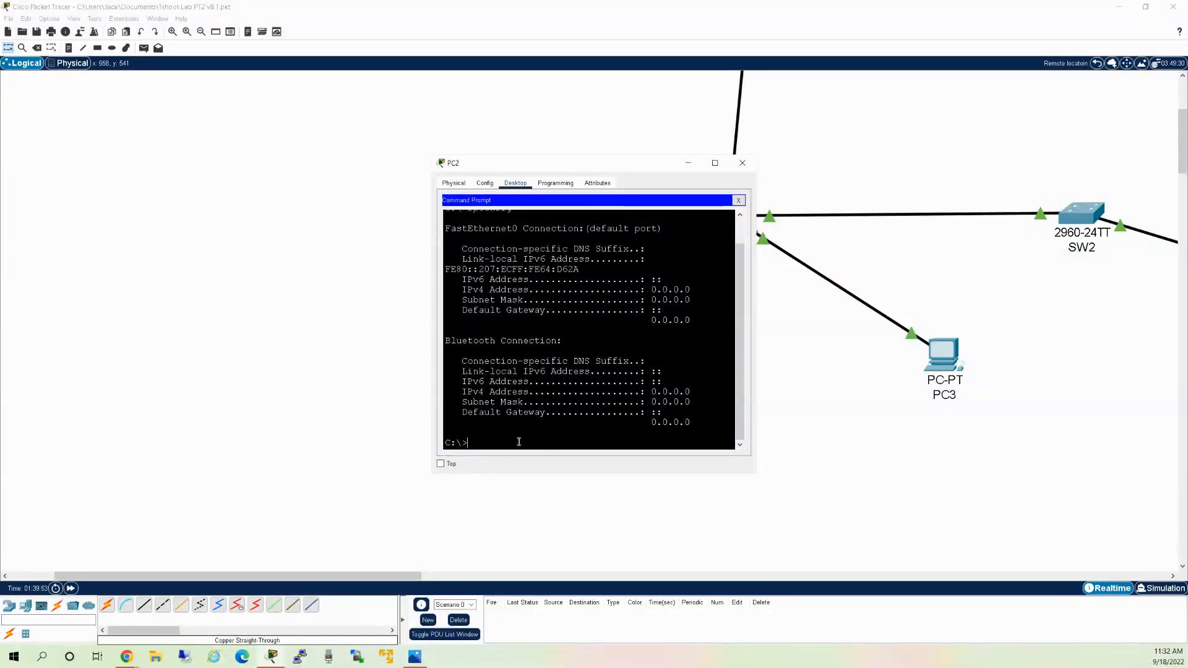
{"action": "key", "text": "Return"}
{"action": "key", "text": "Return"}
{"action": "key", "text": "Return"}
{"action": "key", "text": "Return"}
{"action": "key", "text": "Return"}
{"action": "key", "text": "Return"}
{"action": "key", "text": "Return"}
{"action": "key", "text": "Return"}
{"action": "key", "text": "Return"}
{"action": "key", "text": "Return"}
{"action": "key", "text": "Return"}
{"action": "key", "text": "Return"}
{"action": "key", "text": "Return"}
{"action": "key", "text": "Return"}
{"action": "key", "text": "Return"}
{"action": "key", "text": "Return"}
{"action": "key", "text": "Return"}
{"action": "key", "text": "Return"}
{"action": "key", "text": "Return"}
{"action": "key", "text": "Return"}
{"action": "key", "text": "Return"}
{"action": "key", "text": "Return"}
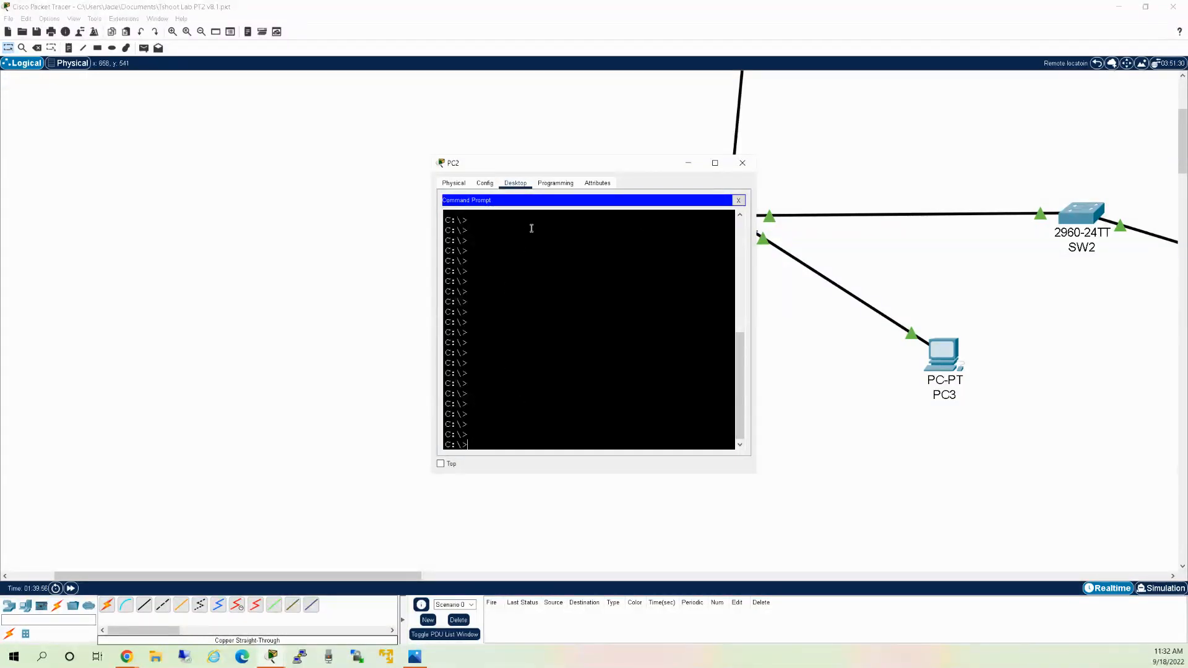
{"action": "left_click_drag", "start_coordinate": [573, 165], "coordinate": [240, 195]}
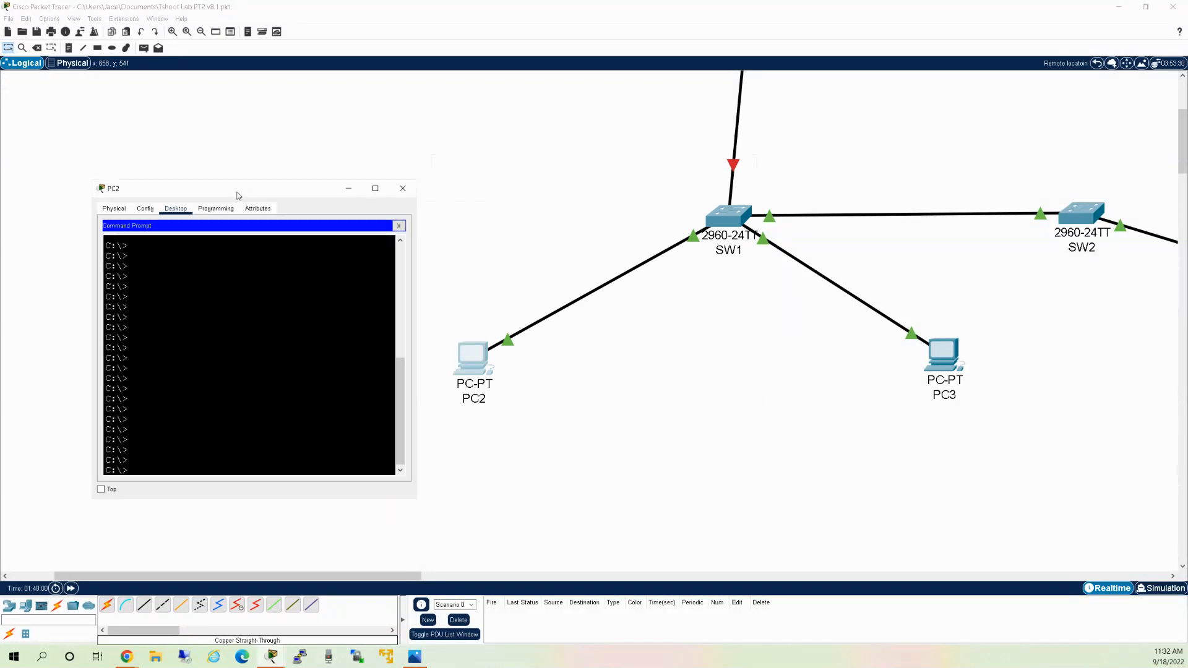
Telnet to 10.16.11.2 from PC2, then run ipconfig showing 10.166.11.16.
{"action": "type", "text": "telnet 10.16.11.2"}
{"action": "key", "text": "Return"}
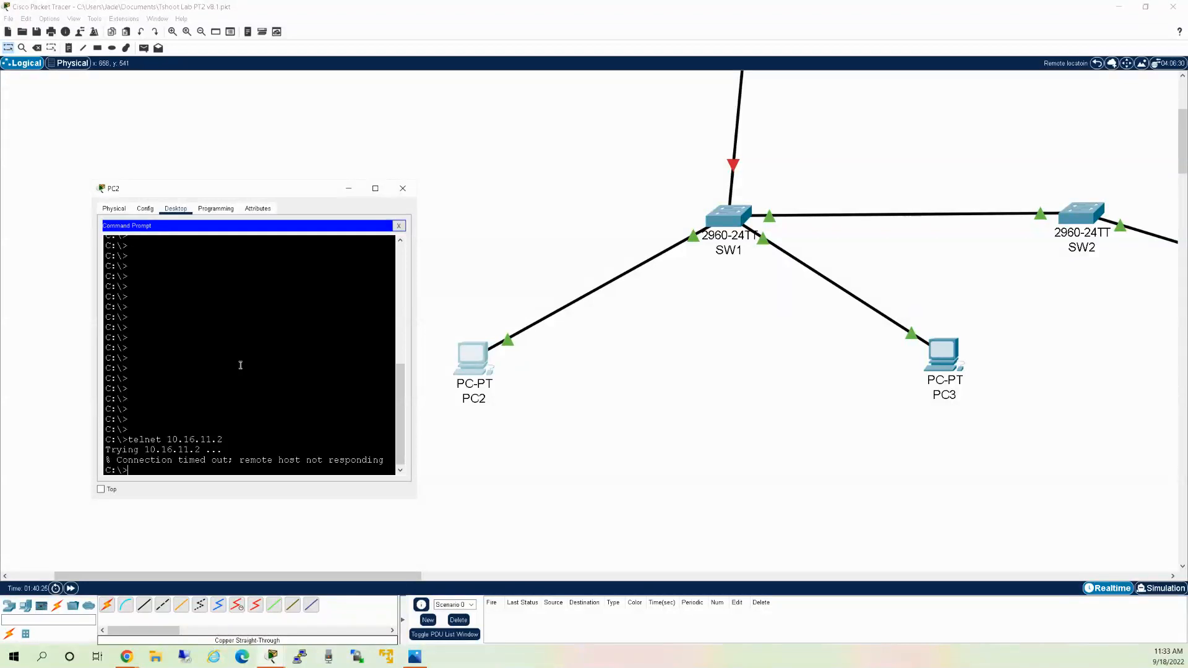
{"action": "type", "text": "ipconfig"}
{"action": "key", "text": "Return"}
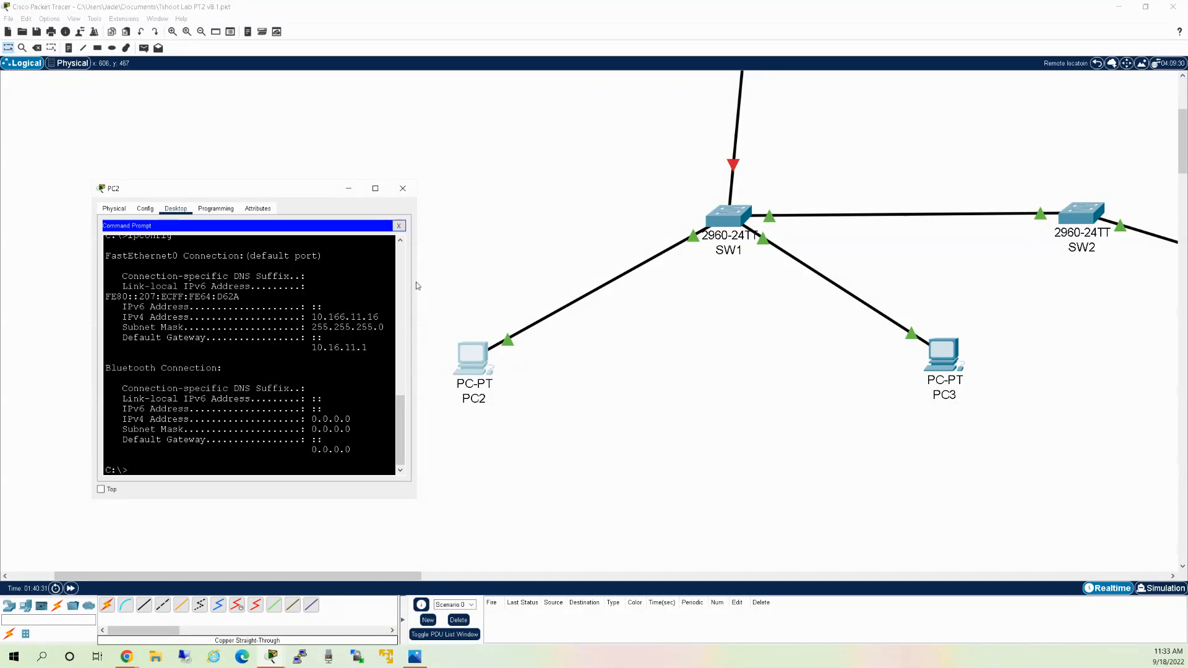
{"action": "left_click_drag", "start_coordinate": [416, 287], "coordinate": [434, 275]}
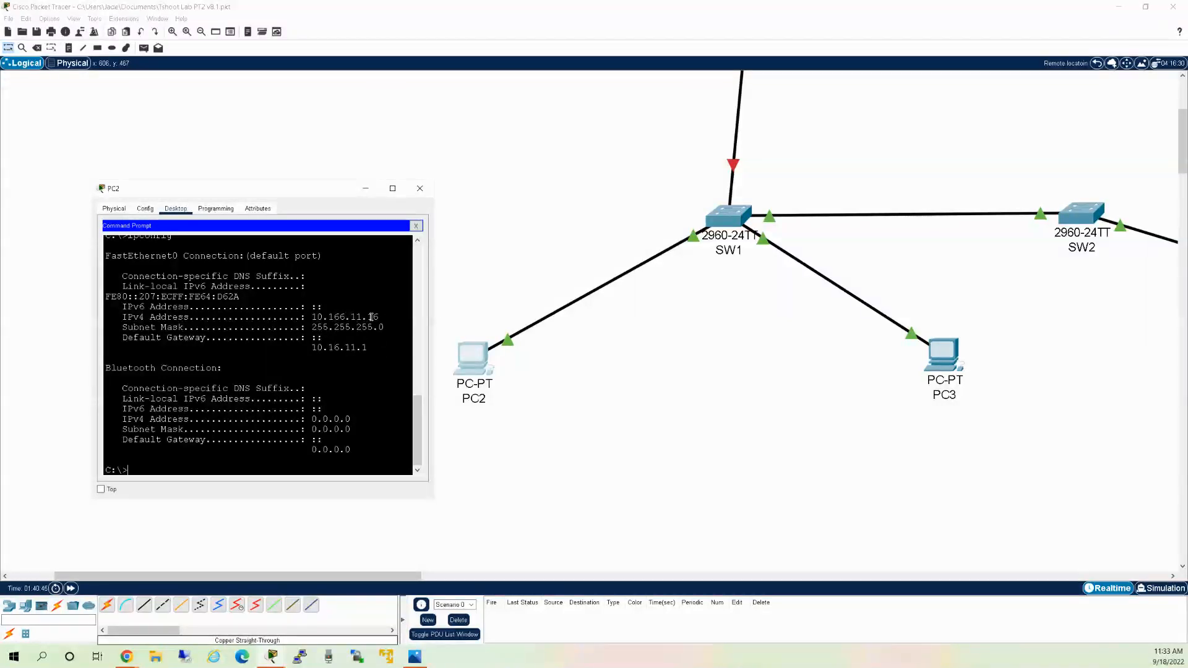
{"action": "left_click", "coordinate": [415, 226]}
Correct PC2's IPv4 address from 10.166.11.16 to 10.16.11.16.
{"action": "left_click", "coordinate": [133, 245]}
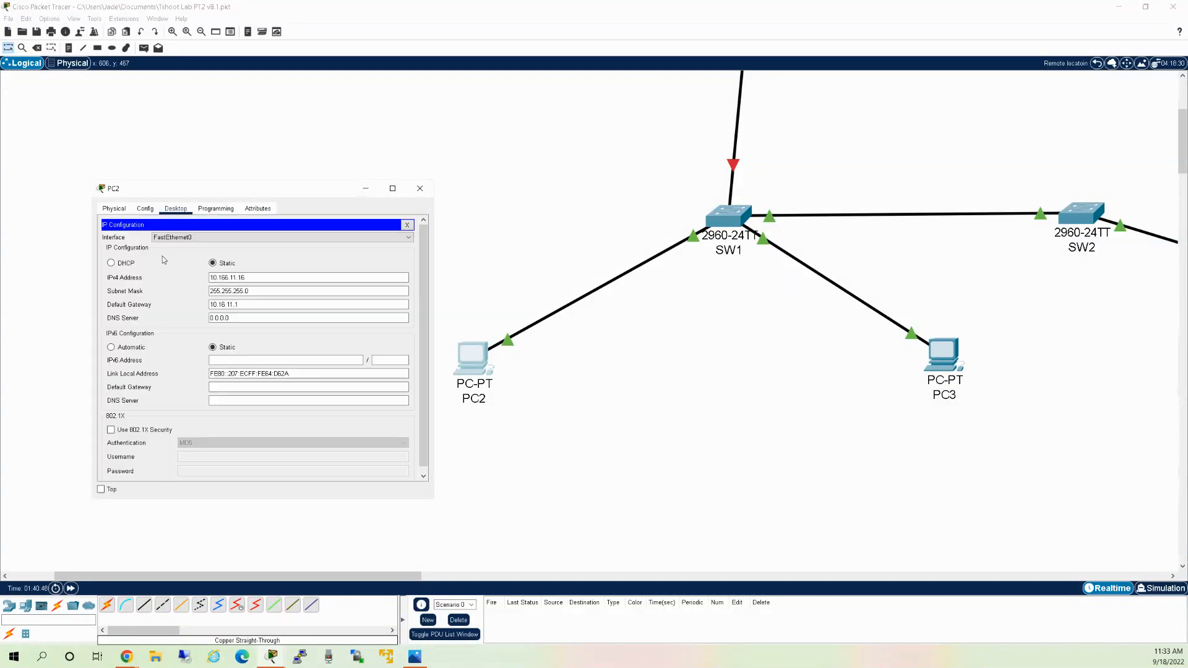
{"action": "left_click", "coordinate": [226, 279]}
{"action": "key", "text": "BackSpace"}
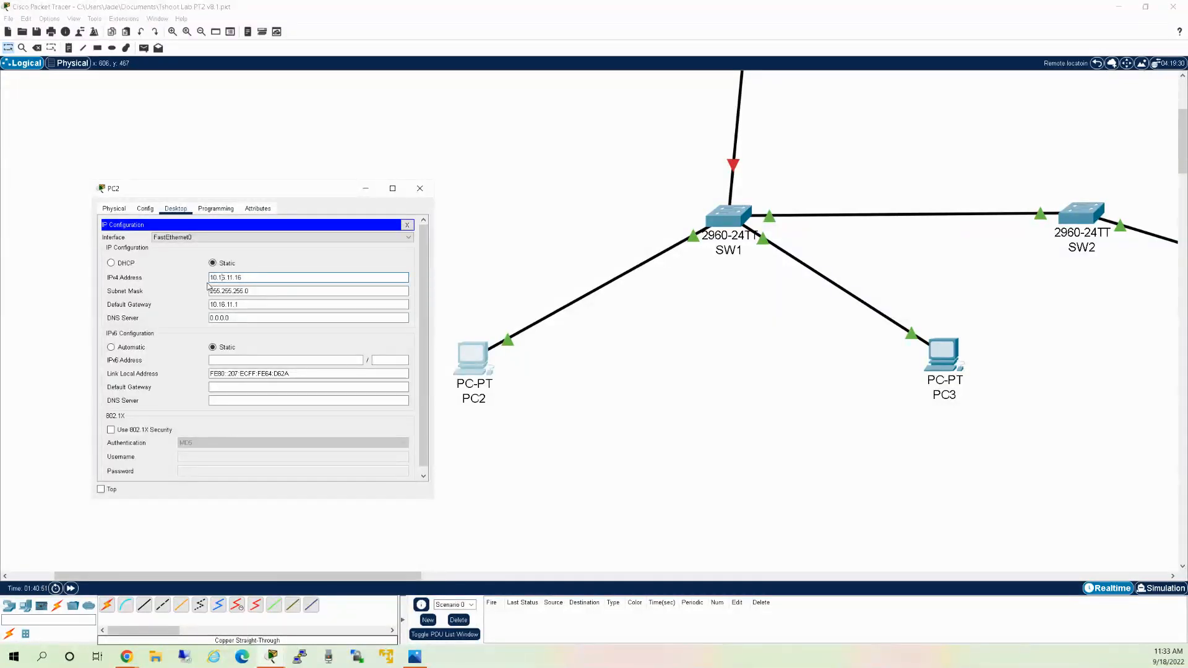
{"action": "left_click", "coordinate": [407, 225]}
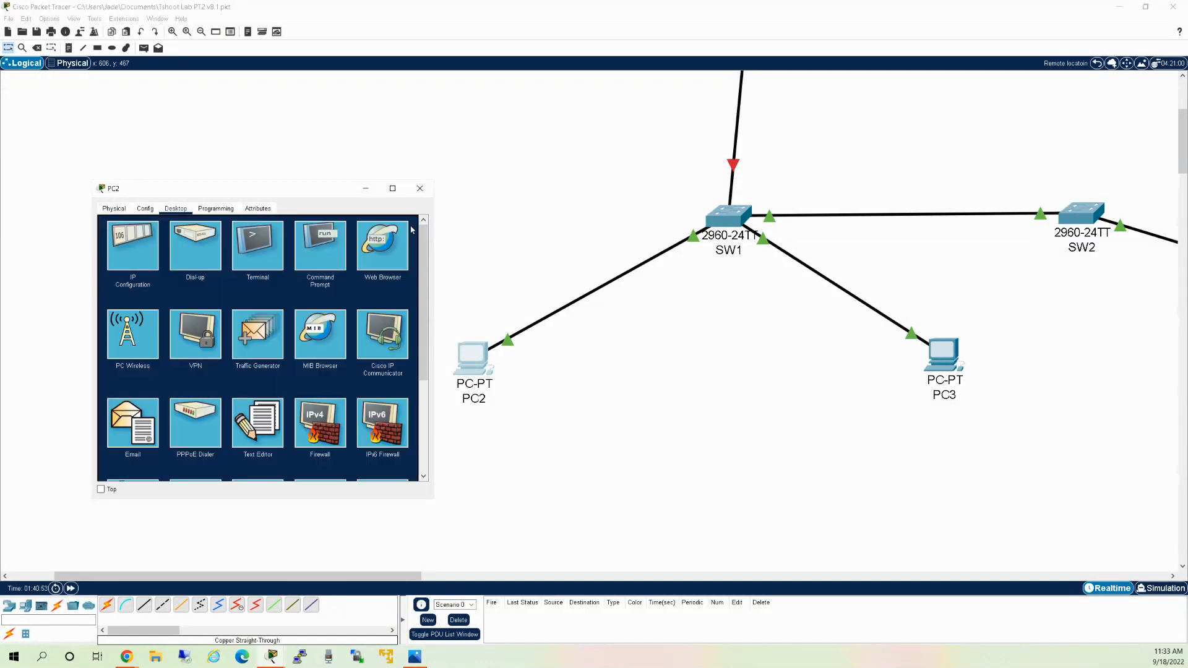
Rerun 'telnet 10.16.11.2' from PC2's Command Prompt.
{"action": "left_click", "coordinate": [329, 250]}
{"action": "left_click_drag", "start_coordinate": [263, 386], "coordinate": [257, 394]}
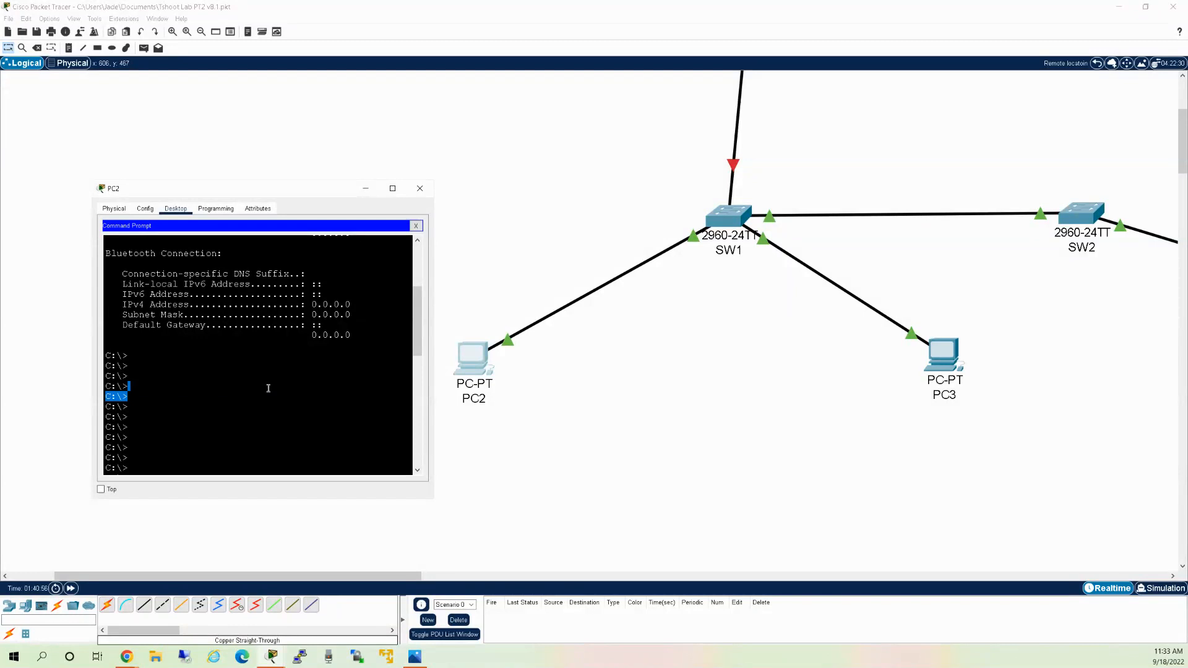
{"action": "key", "text": "Up"}
{"action": "key", "text": "Up"}
{"action": "key", "text": "Return"}
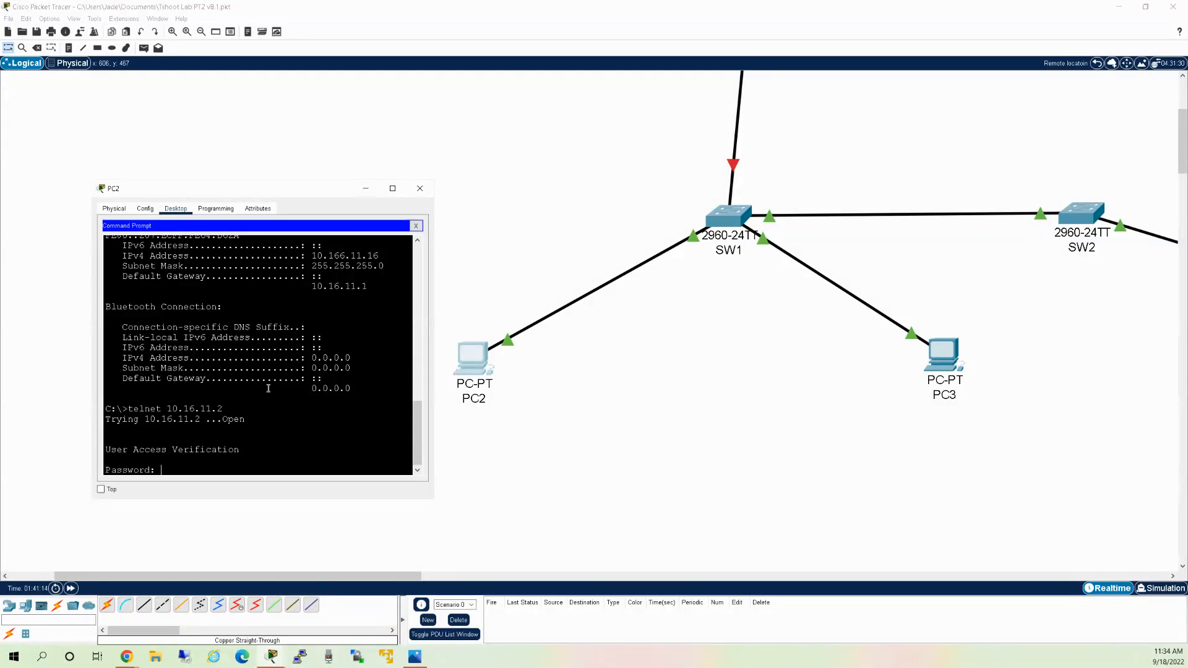
Log into the switch, enter privileged mode, and enter global configuration with 'conf t'.
{"action": "key", "text": "Return"}
{"action": "type", "text": "en"}
{"action": "key", "text": "Return"}
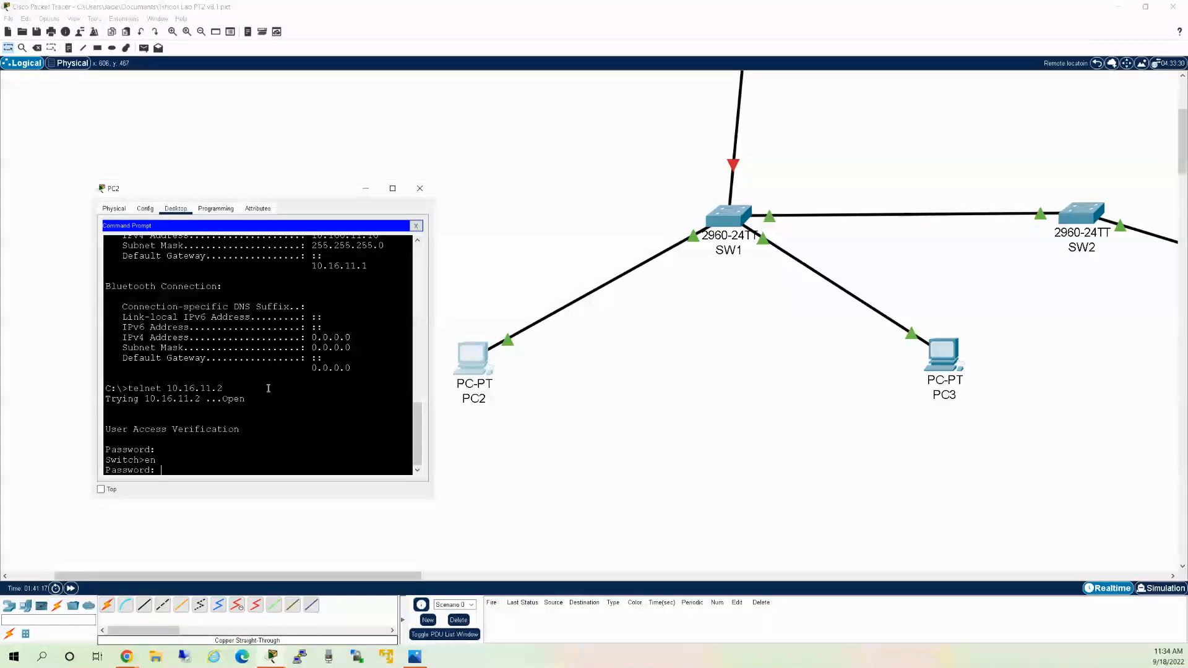
{"action": "key", "text": "Return"}
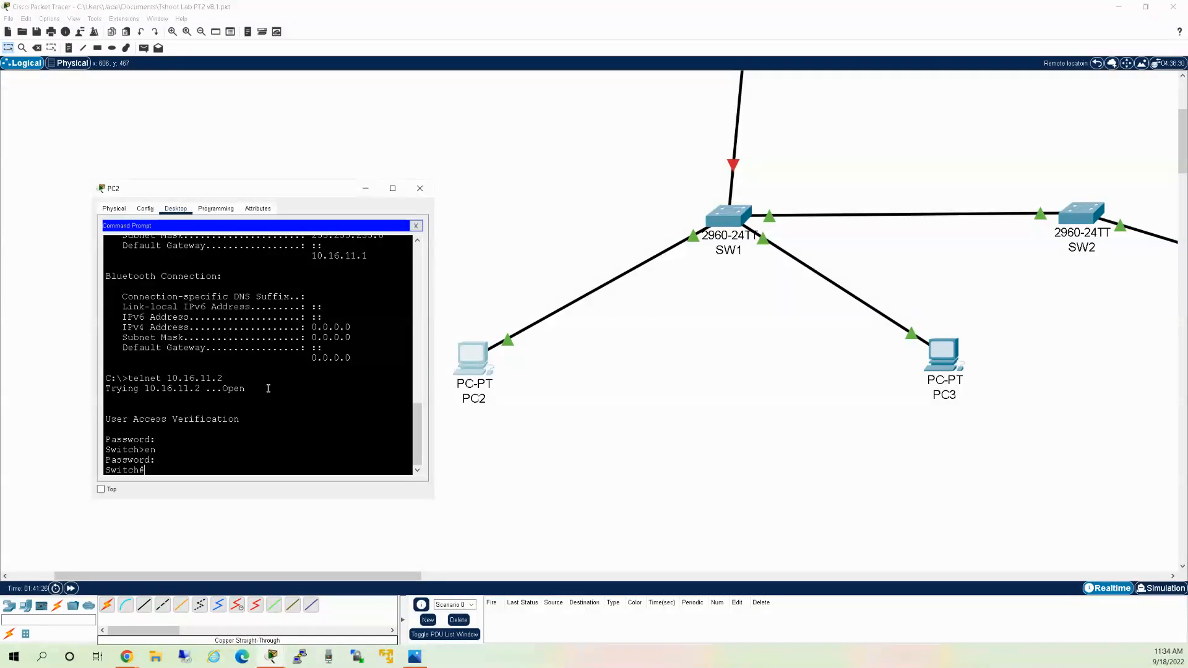
{"action": "type", "text": "conf t"}
{"action": "key", "text": "Return"}
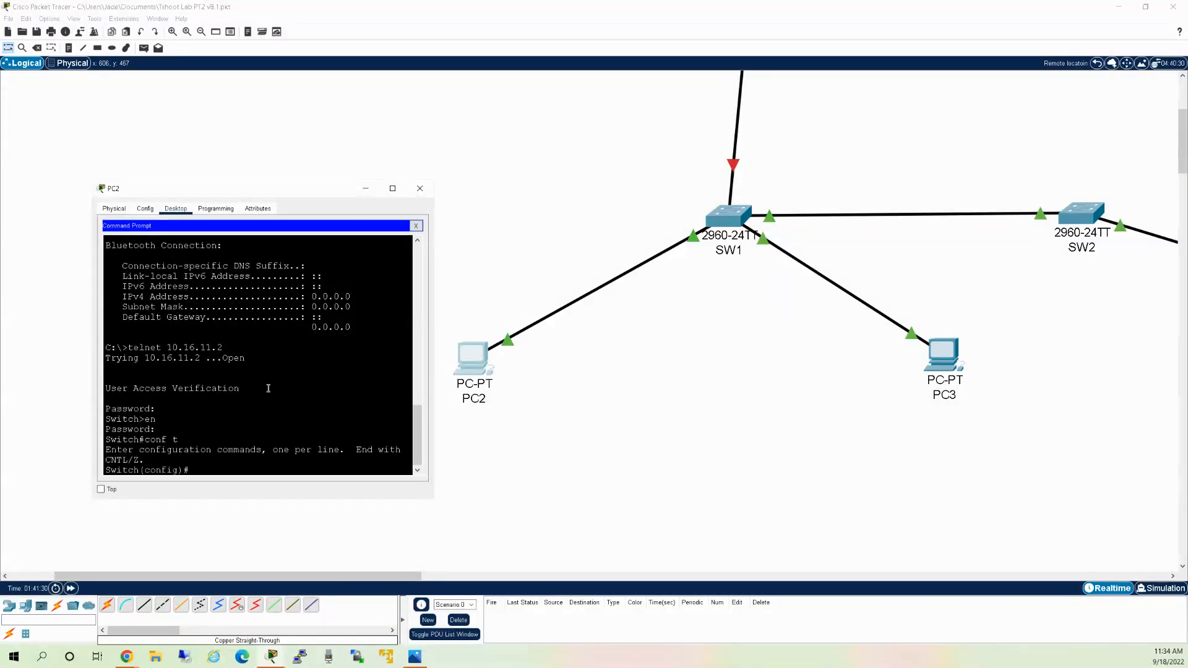
Enable switch port f0/2 with 'interface f0/2' and 'no shutdown'.
{"action": "type", "text": "intfac"}
{"action": "key", "text": "Tab"}
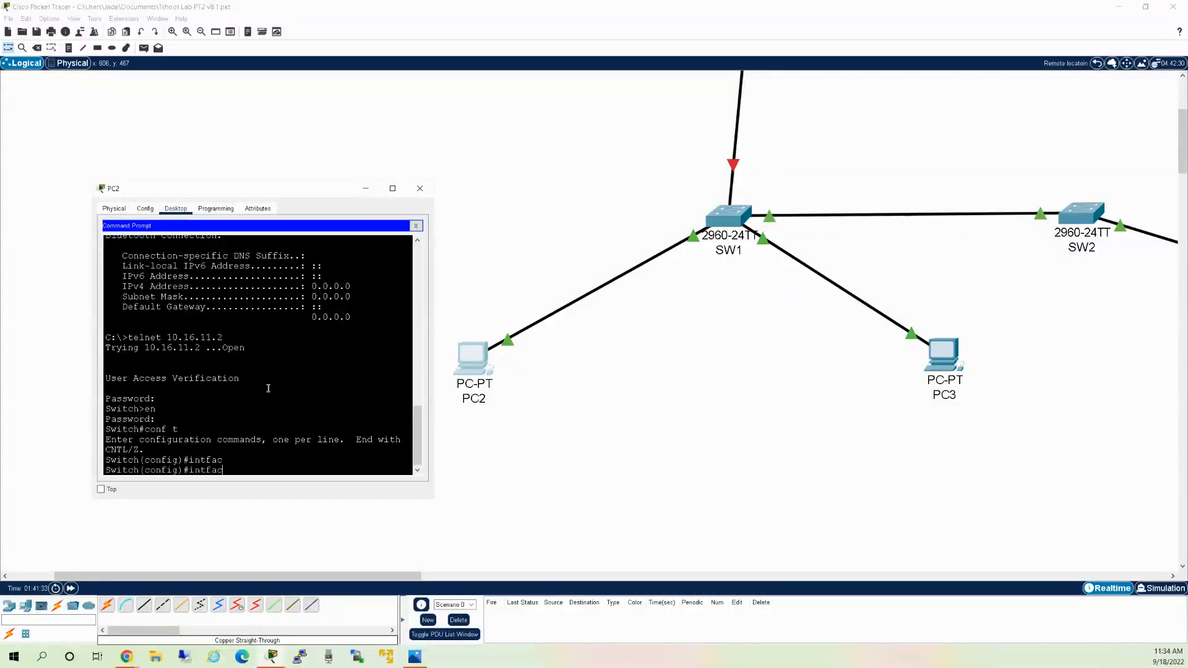
{"action": "key", "text": "BackSpace"}
{"action": "key", "text": "BackSpace"}
{"action": "key", "text": "BackSpace"}
{"action": "type", "text": "erfa"}
{"action": "key", "text": "Tab"}
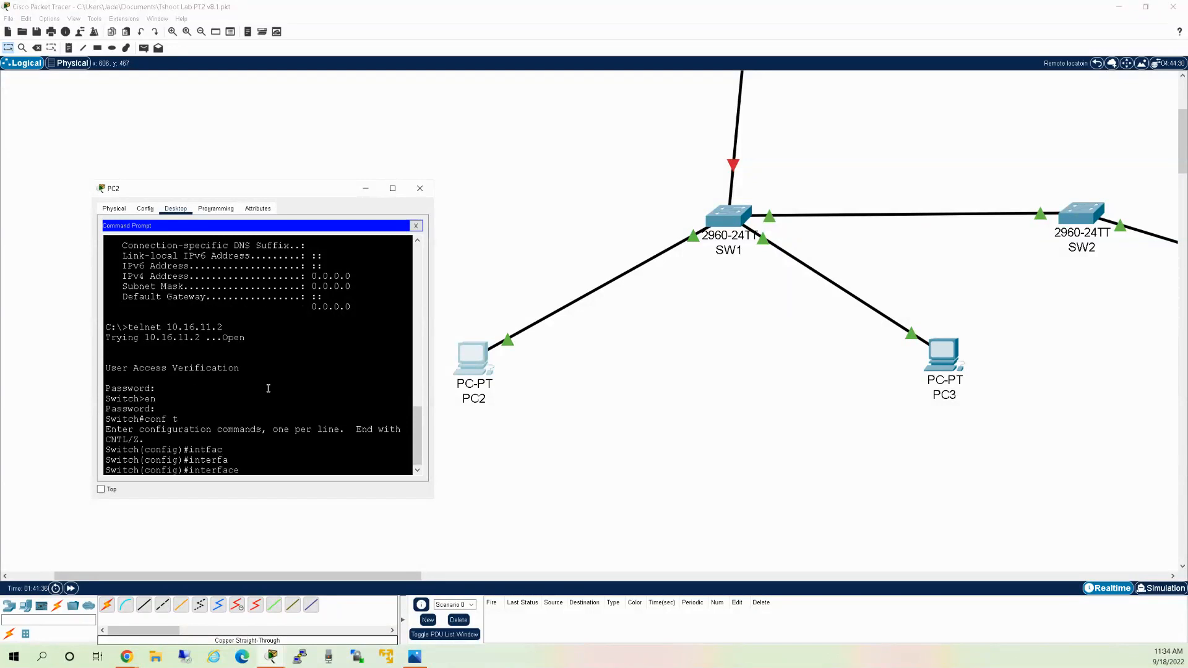
{"action": "type", "text": "f0/2"}
{"action": "key", "text": "Return"}
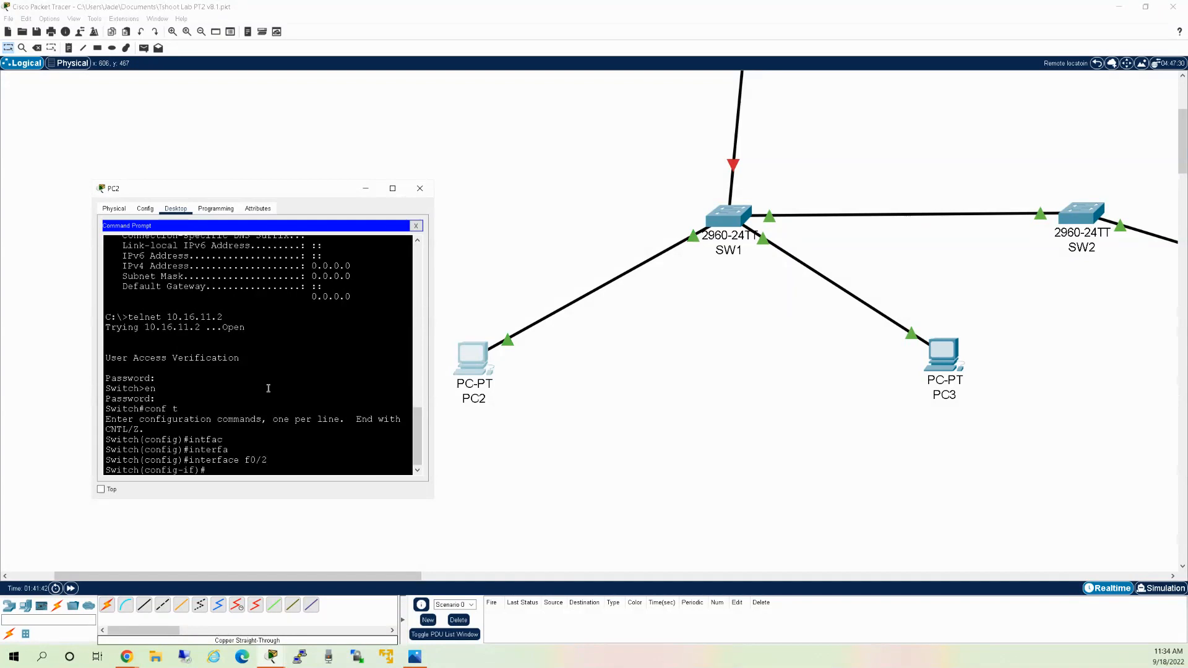
{"action": "type", "text": "no shutd"}
{"action": "key", "text": "Tab"}
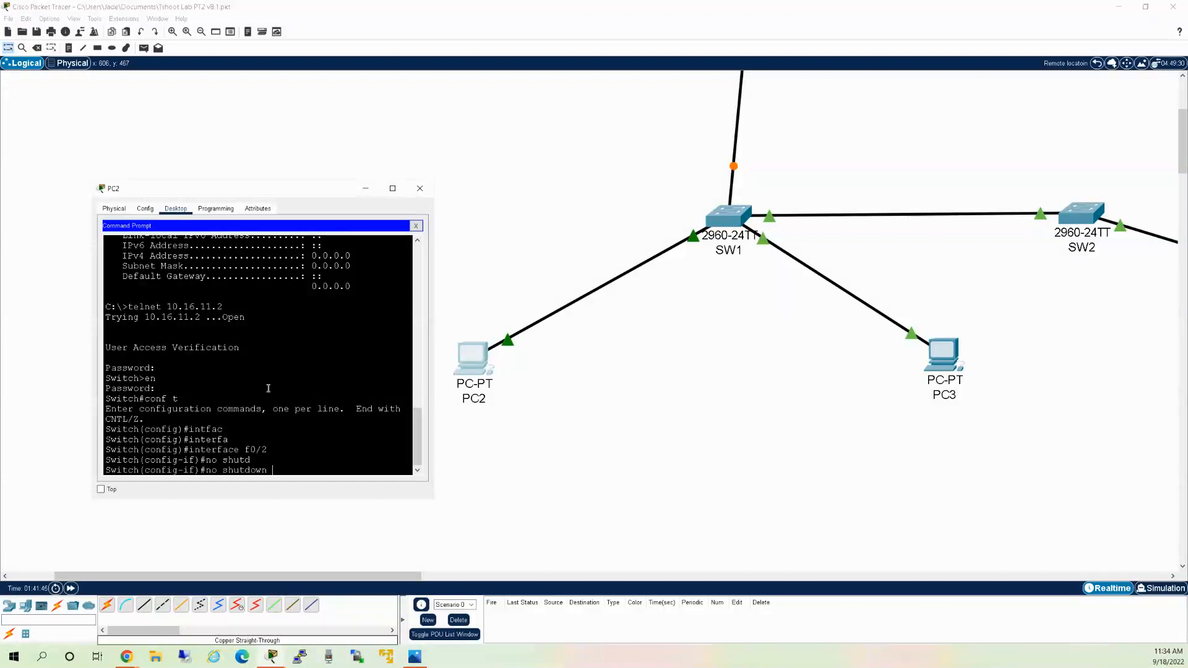
{"action": "key", "text": "Return"}
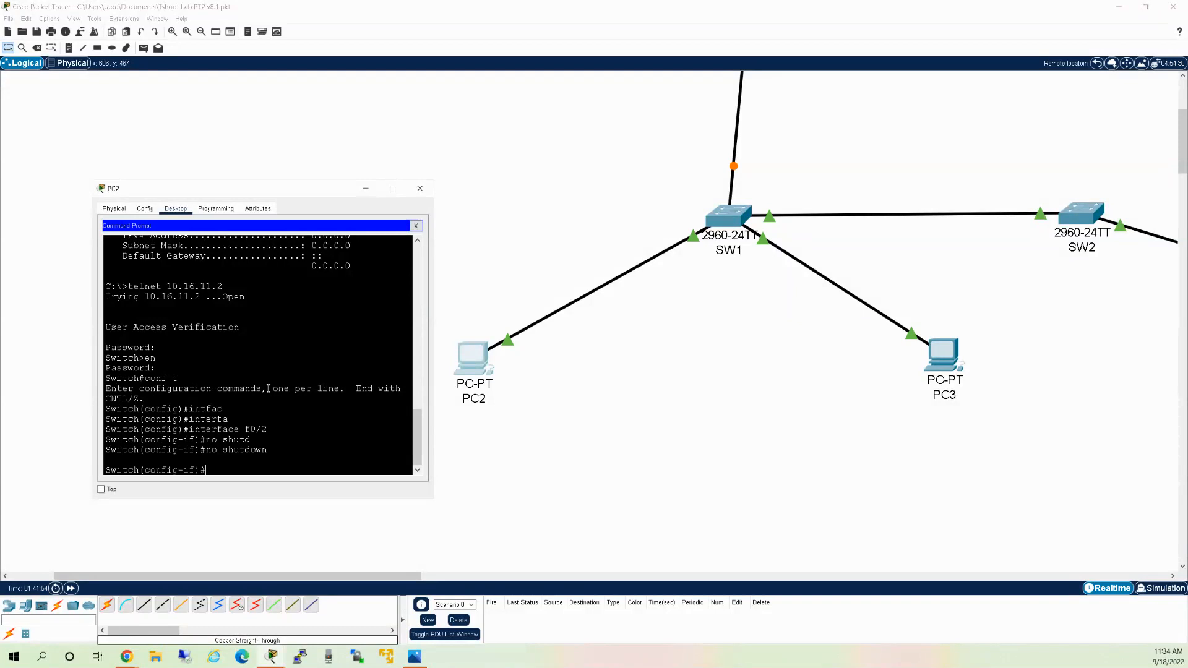
Close PC2 and enter the 'This is where you are' cluster.
{"action": "left_click", "coordinate": [1102, 65]}
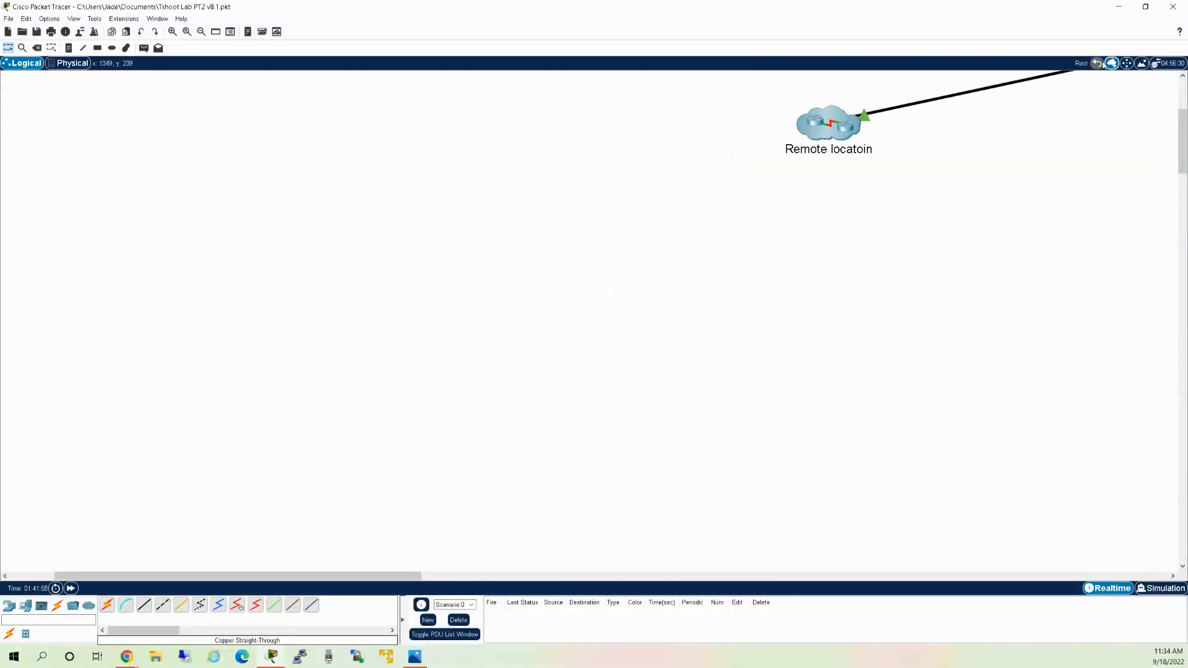
{"action": "left_click_drag", "start_coordinate": [408, 577], "coordinate": [591, 545]}
{"action": "scroll", "coordinate": [716, 389], "scroll_direction": "up", "scroll_amount": 2}
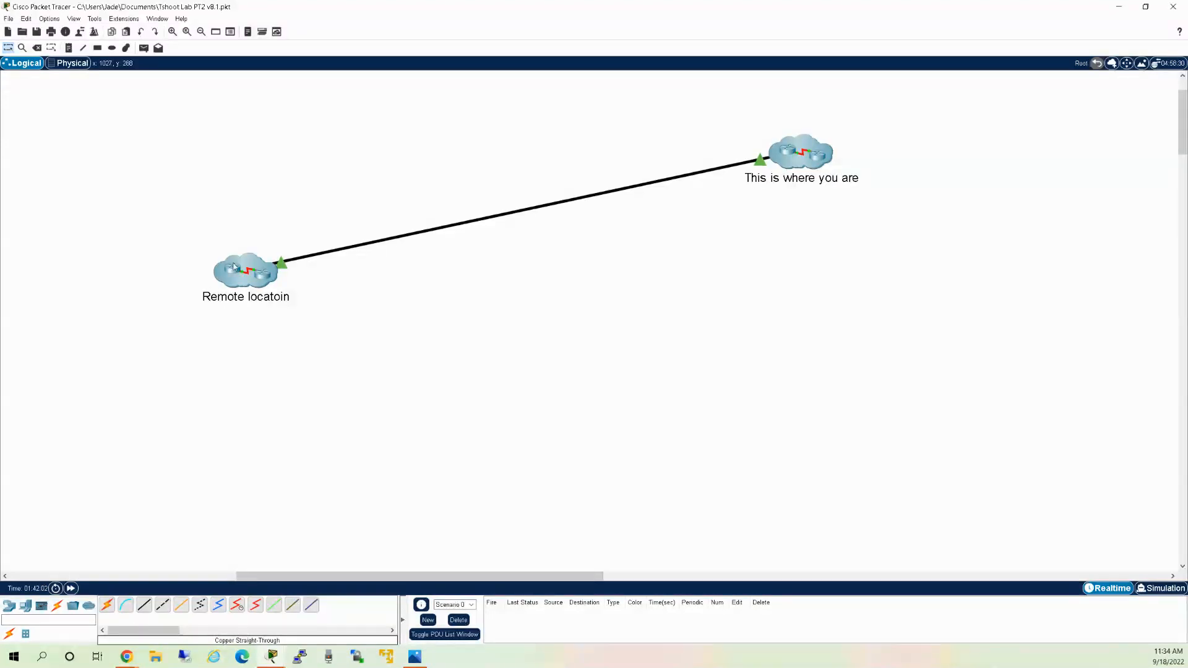
{"action": "left_click_drag", "start_coordinate": [379, 578], "coordinate": [408, 576]}
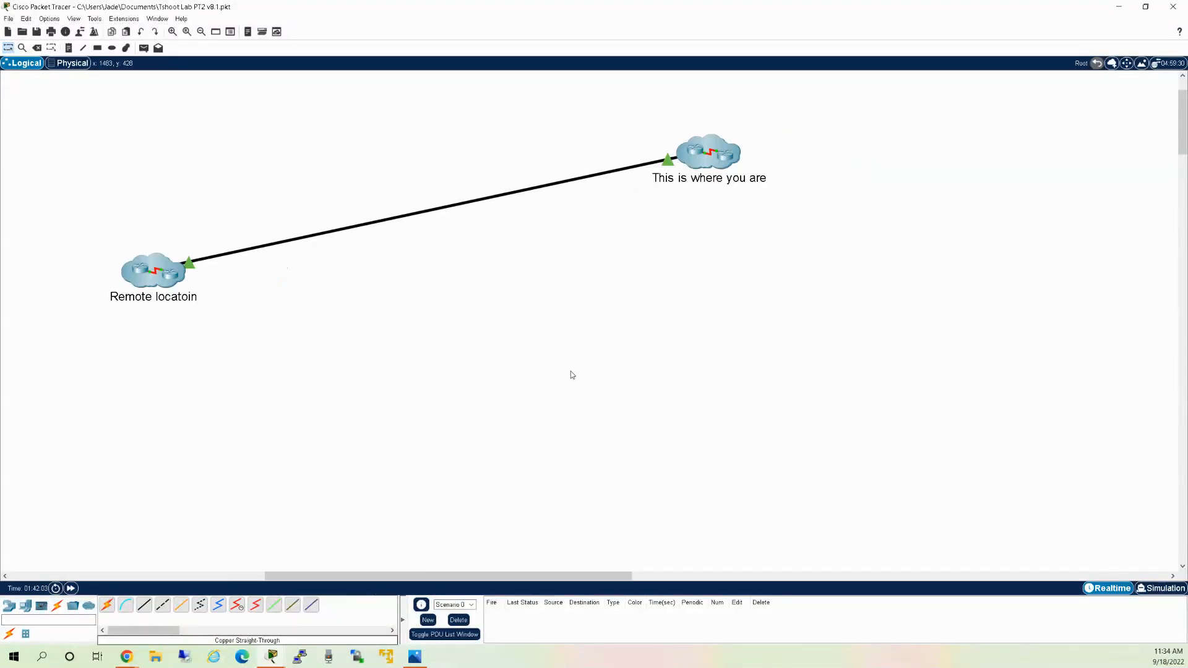
{"action": "double_click", "coordinate": [727, 157]}
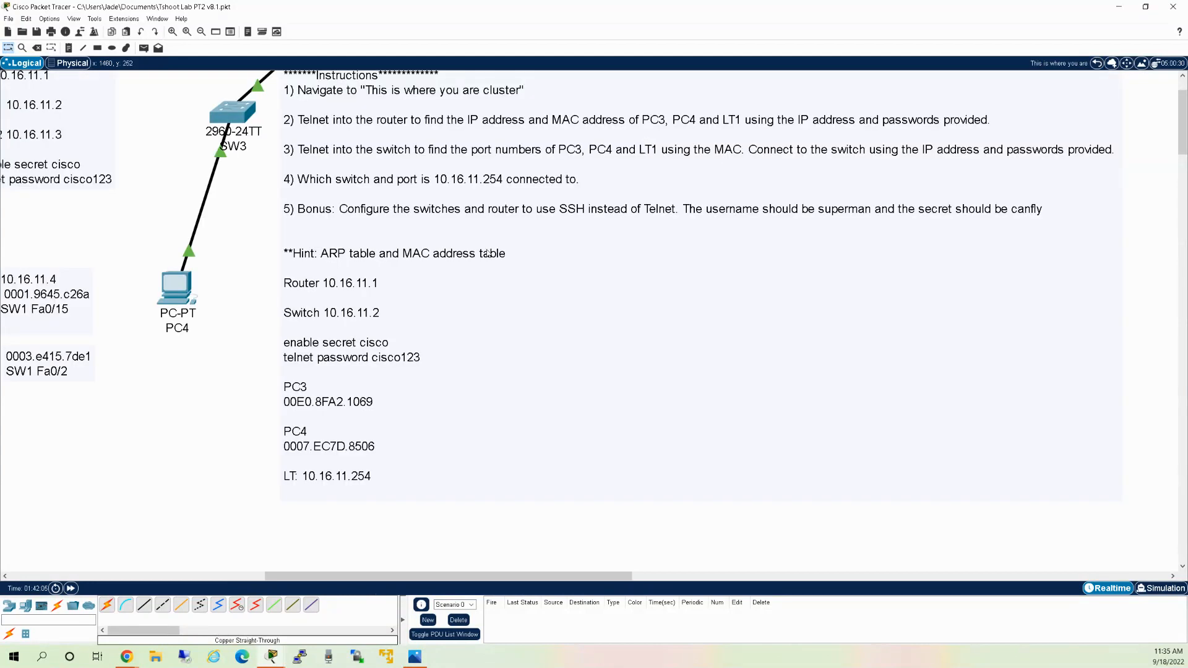
Open PC4, zoom out over the notes and back in, then reopen its Command Prompt.
{"action": "left_click", "coordinate": [184, 291]}
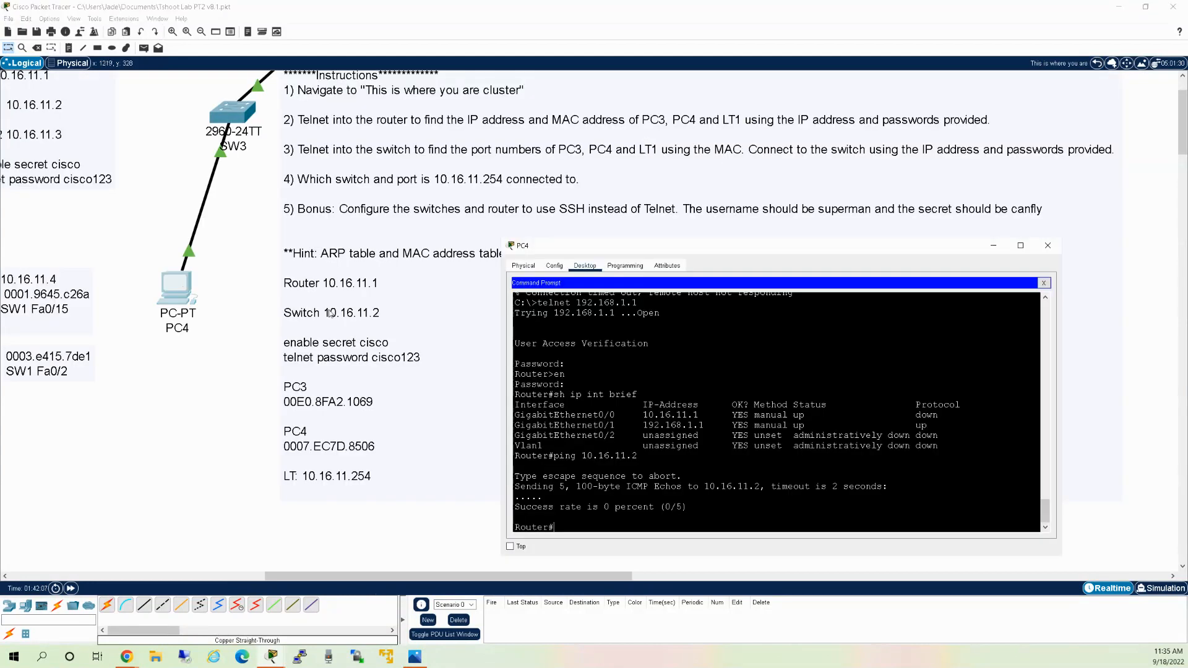
{"action": "left_click_drag", "start_coordinate": [294, 582], "coordinate": [285, 582]}
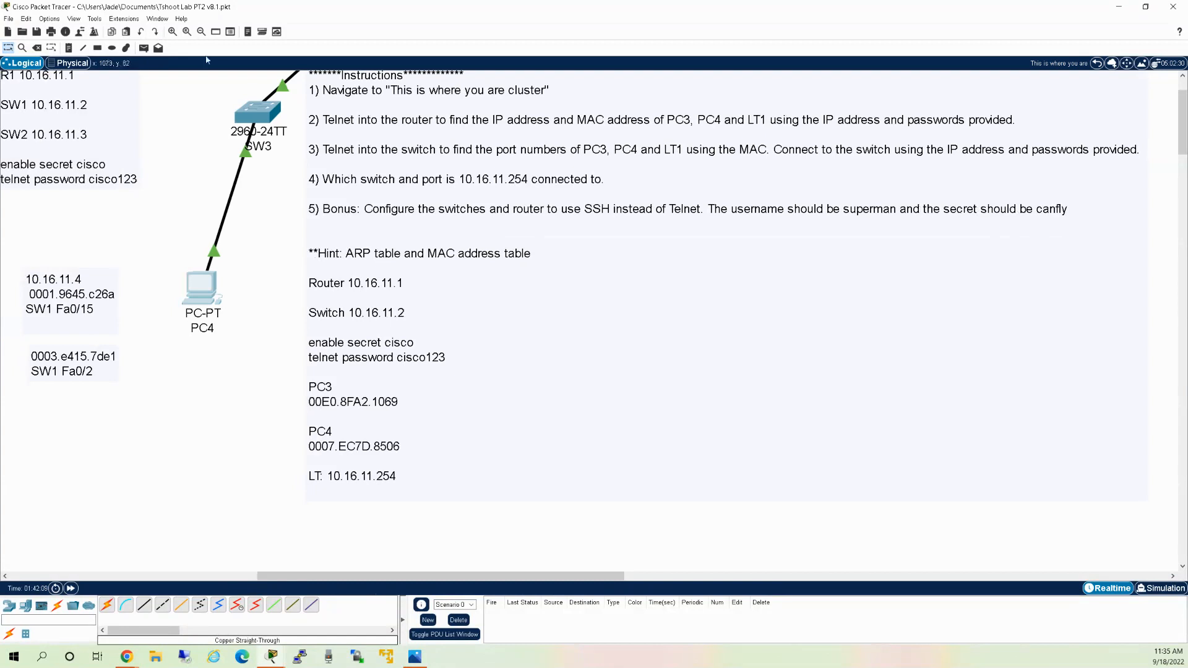
{"action": "left_click", "coordinate": [201, 31]}
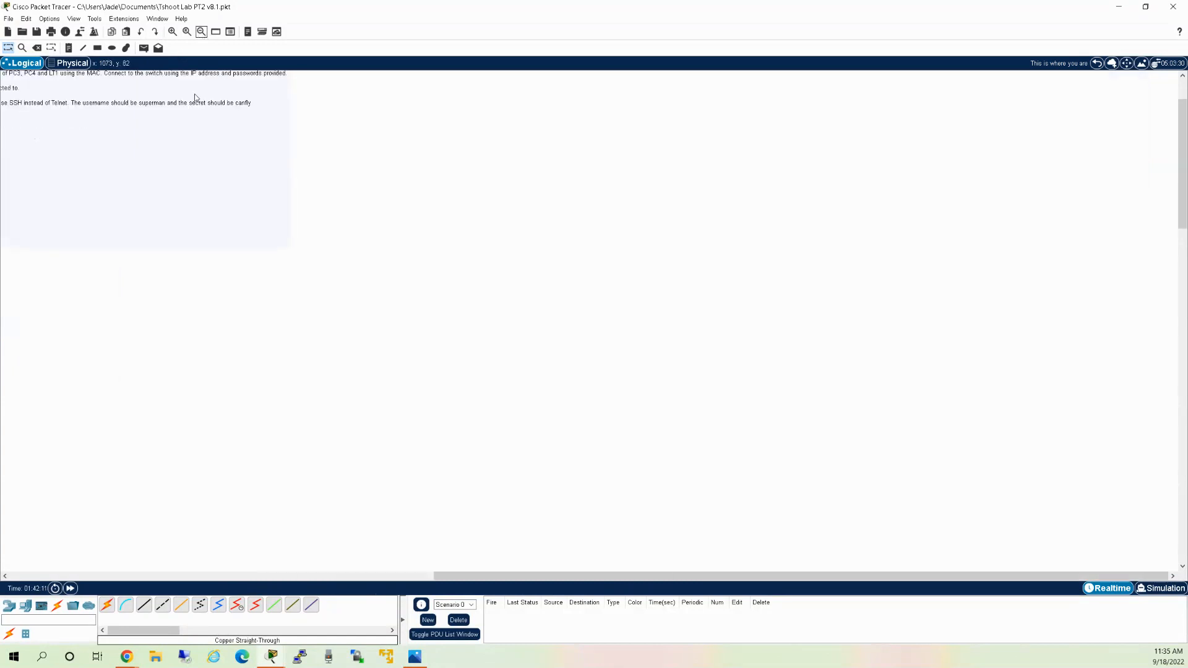
{"action": "left_click_drag", "start_coordinate": [452, 578], "coordinate": [396, 578]}
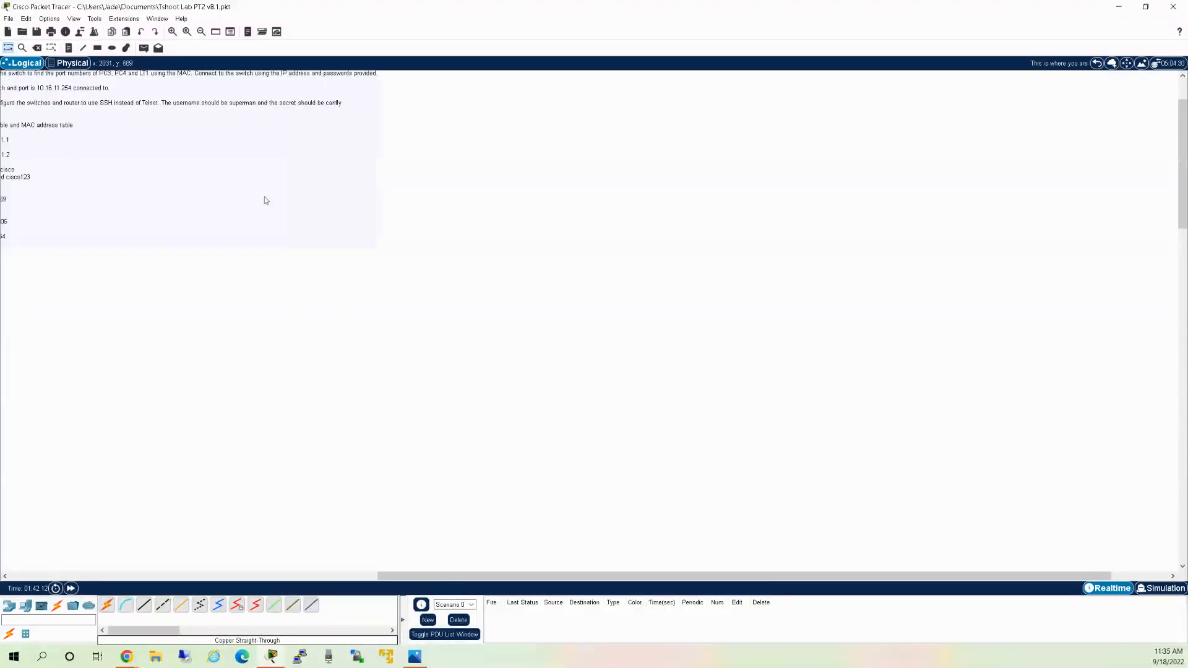
{"action": "left_click", "coordinate": [174, 31]}
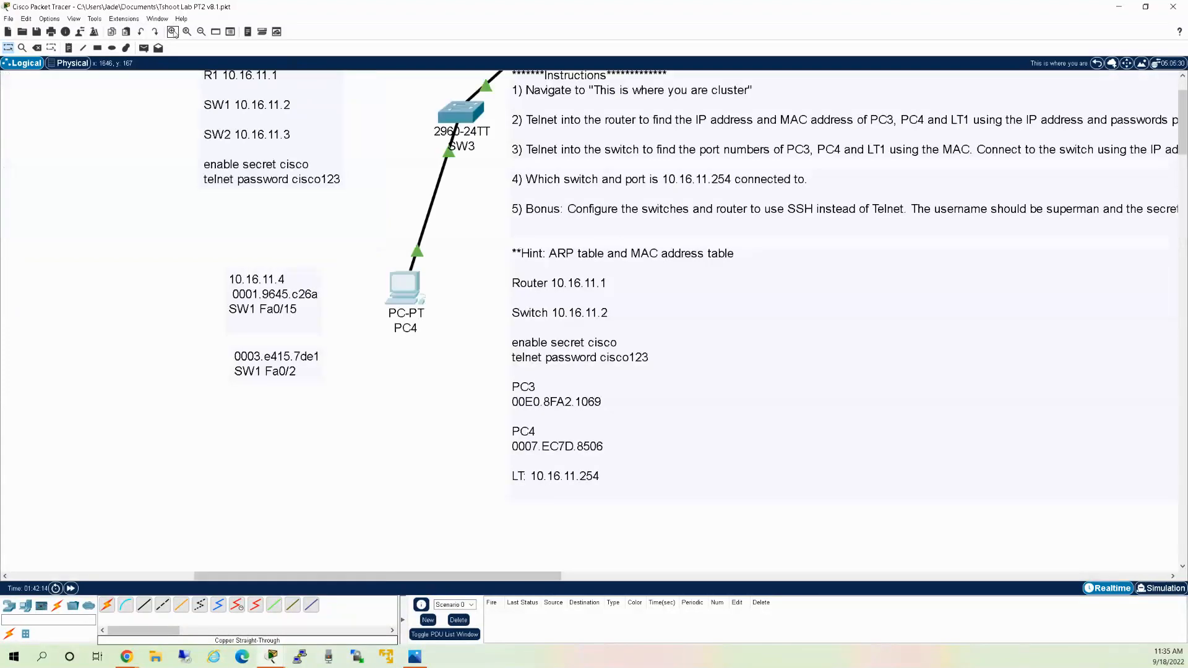
{"action": "scroll", "coordinate": [651, 433], "scroll_direction": "up", "scroll_amount": 1}
{"action": "mouse_move", "coordinate": [547, 576]}
{"action": "left_mouse_down"}
{"action": "mouse_move", "coordinate": [599, 577]}
{"action": "mouse_move", "coordinate": [569, 577]}
{"action": "left_mouse_up"}
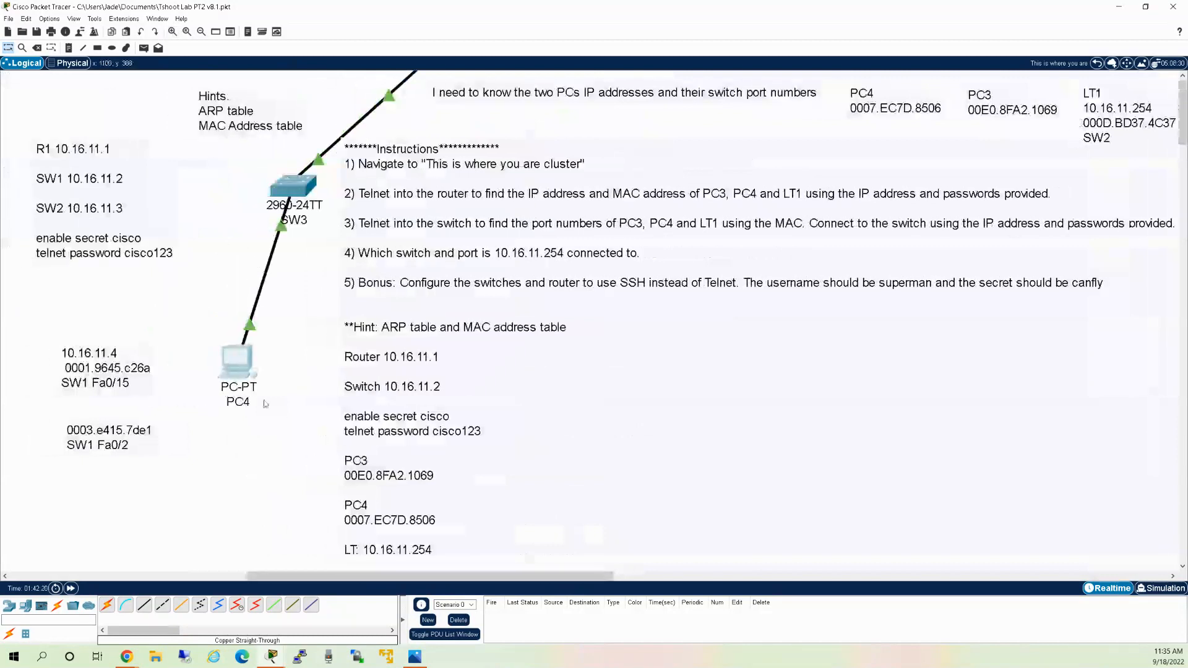
{"action": "left_click", "coordinate": [239, 362]}
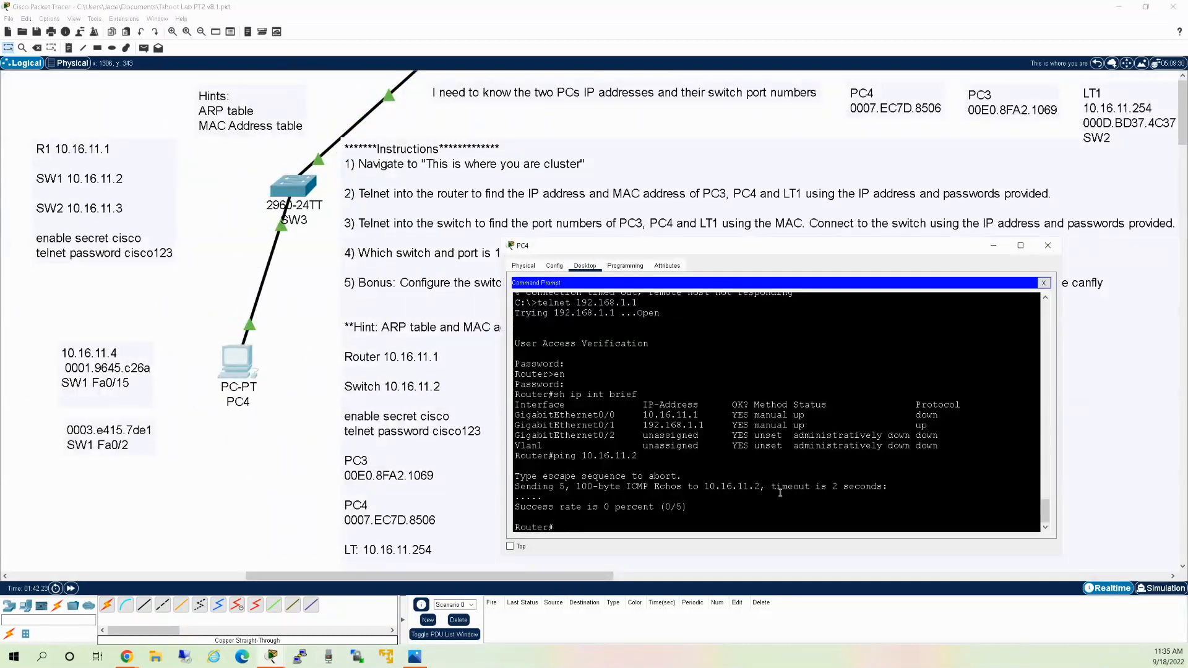
Recheck router interfaces, ping 10.16.11.2 successfully, then run 'telnet 10.16.11.2'.
{"action": "key", "text": "Up"}
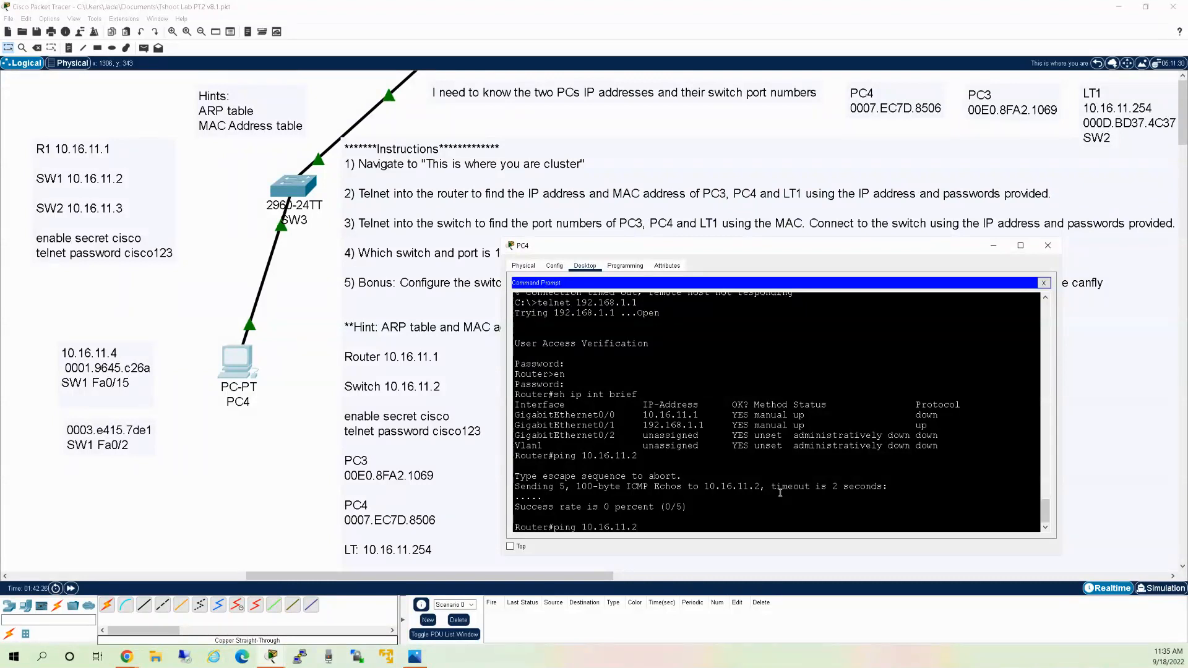
{"action": "key", "text": "Up"}
{"action": "key", "text": "Return"}
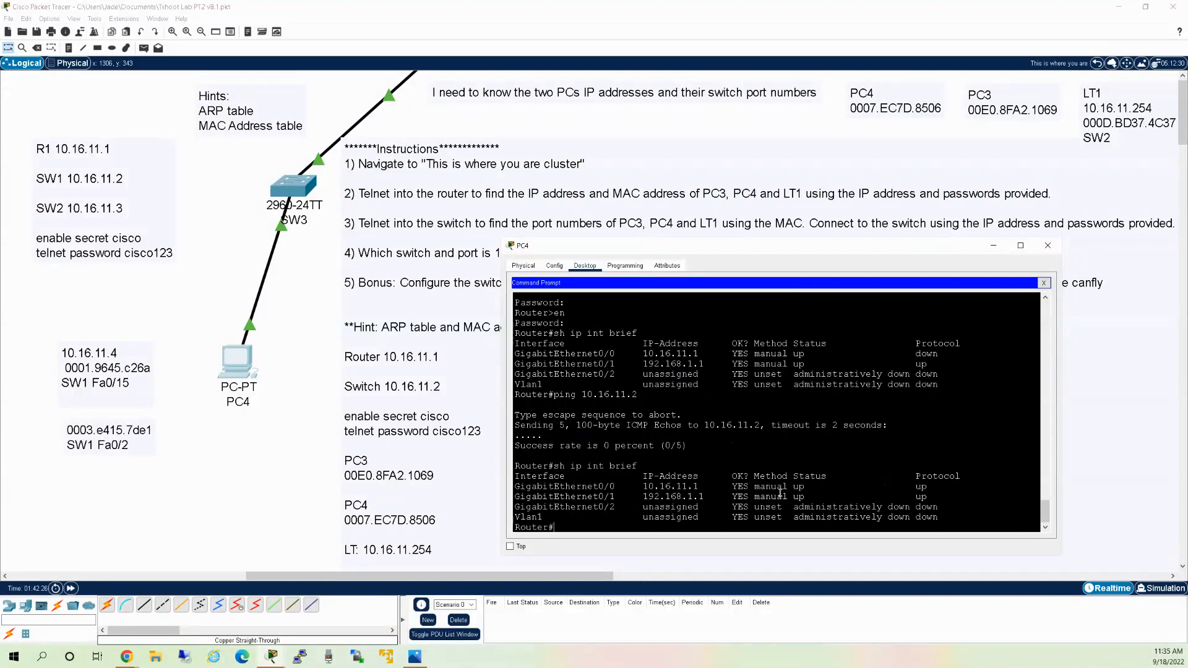
{"action": "key", "text": "Up"}
{"action": "key", "text": "Up"}
{"action": "key", "text": "Return"}
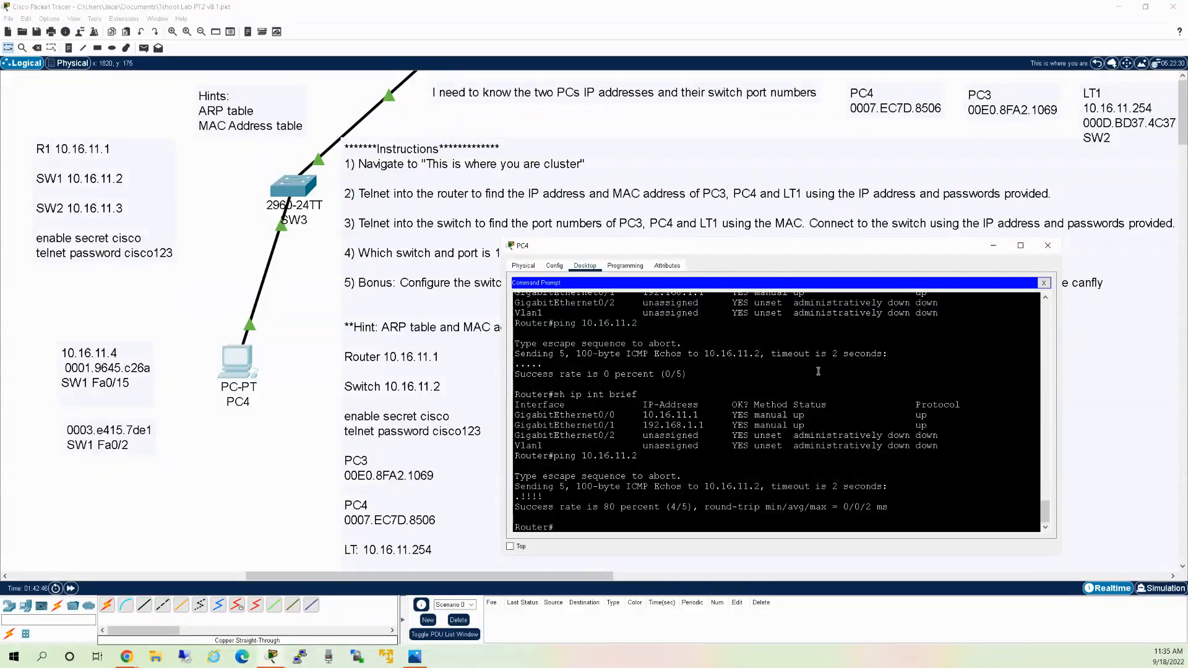
{"action": "type", "text": "telnet 10.16.11.2"}
{"action": "key", "text": "Return"}
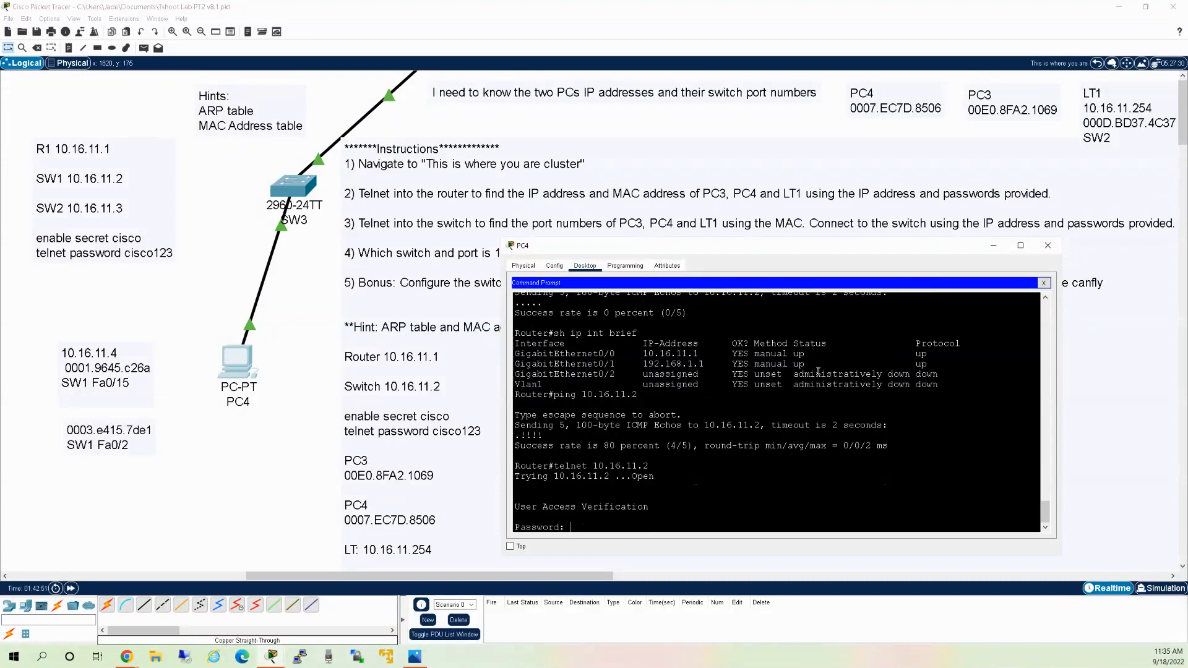
Enter the switch's login password, then the enable password for privileged mode.
{"action": "type", "text": "cisco123"}
{"action": "key", "text": "Return"}
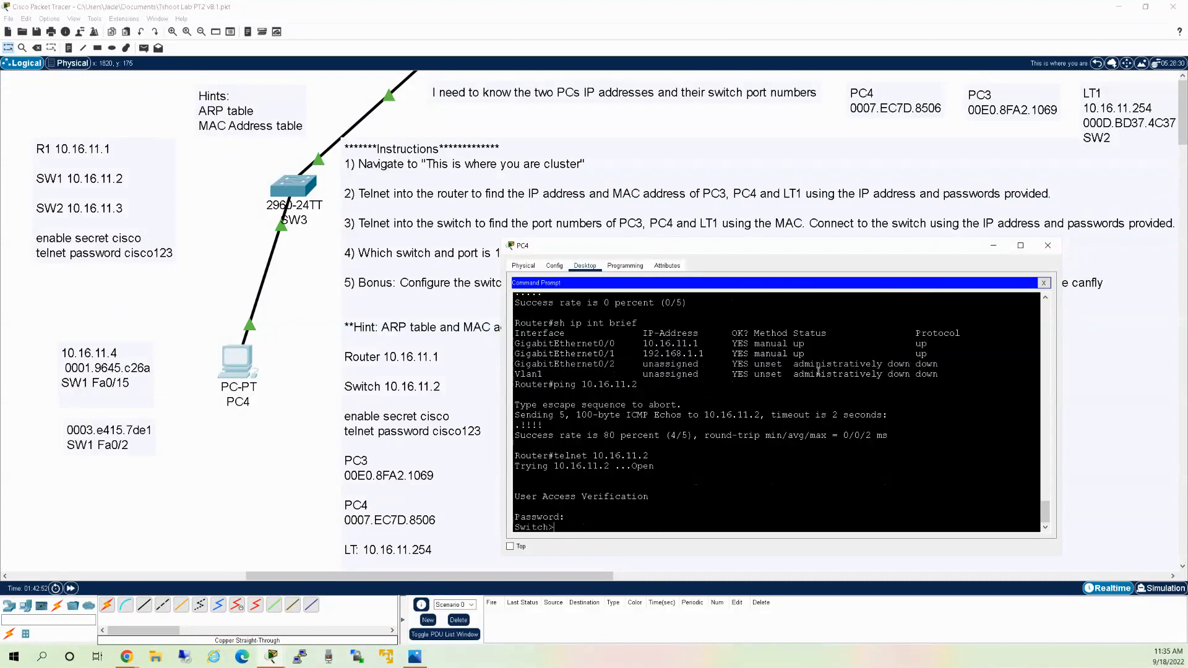
{"action": "type", "text": "en"}
{"action": "key", "text": "Return"}
{"action": "type", "text": "cisco"}
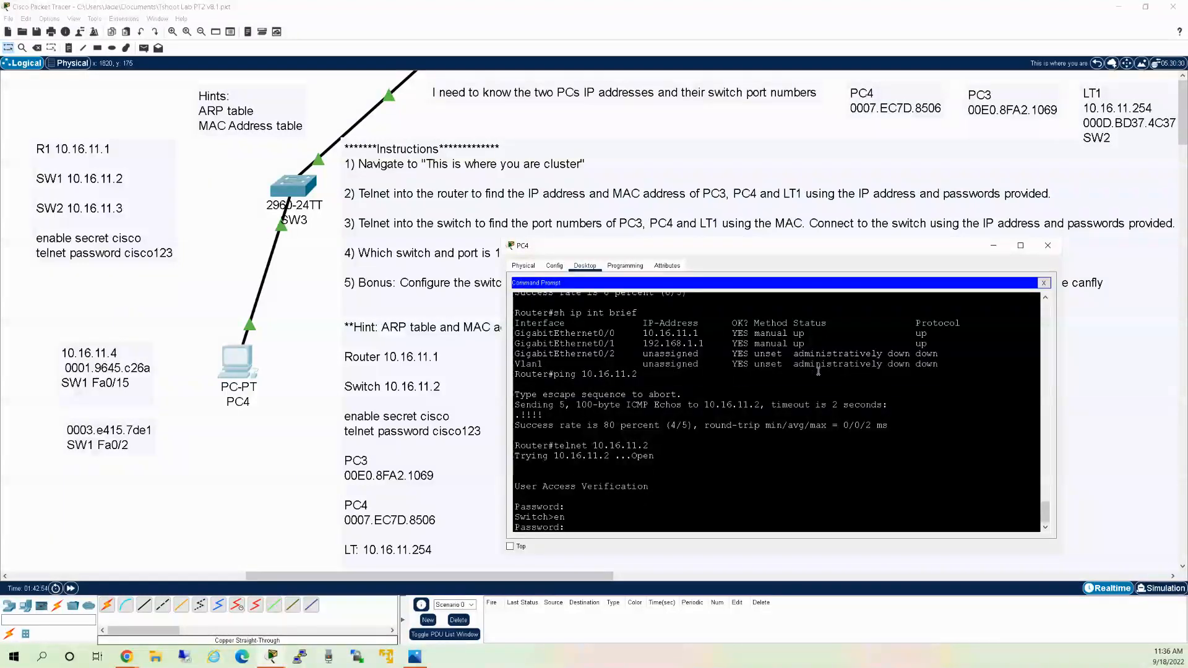
{"action": "key", "text": "Return"}
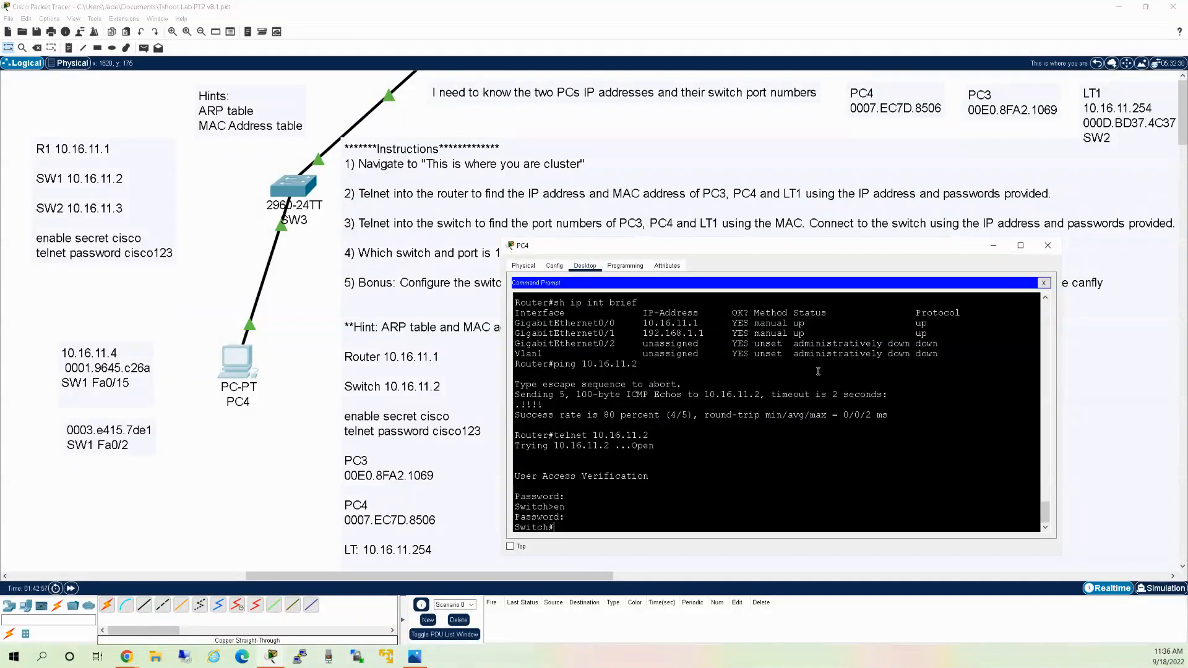
Run 'sh cdp neighbors' and 'sh mac address-table' on the switch.
{"action": "type", "text": "shw"}
{"action": "key", "text": "BackSpace"}
{"action": "type", "text": "cdp nei"}
{"action": "key", "text": "Return"}
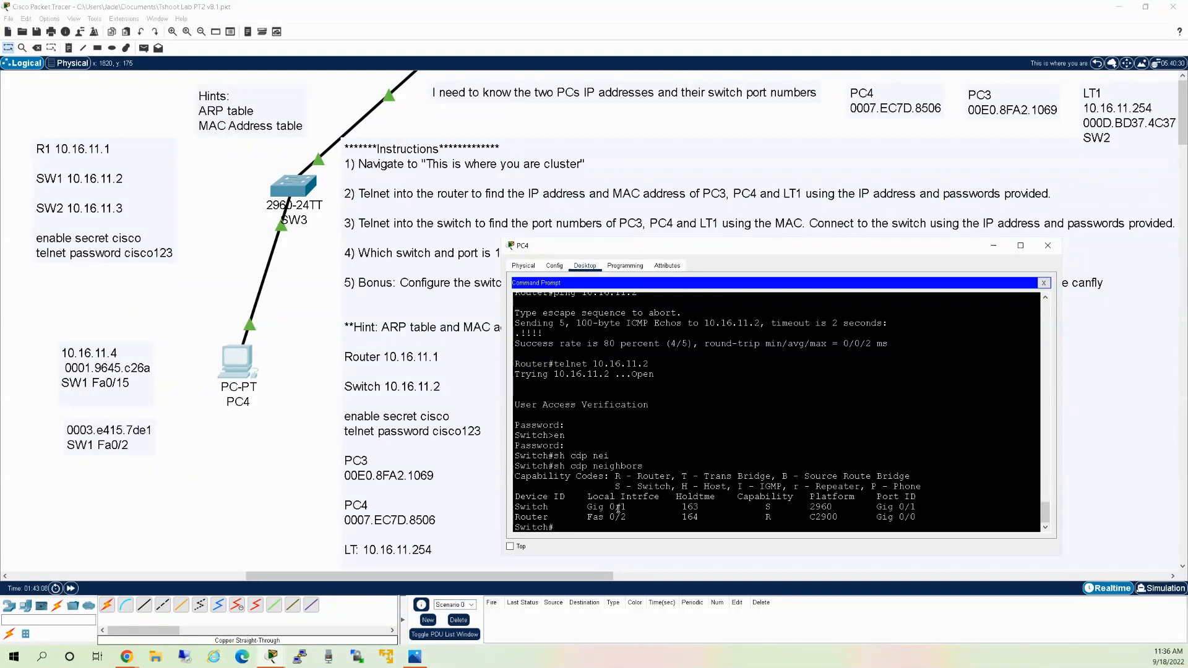
{"action": "type", "text": "sh w"}
{"action": "key", "text": "BackSpace"}
{"action": "key", "text": "BackSpace"}
{"action": "type", "text": "mac address-t"}
{"action": "key", "text": "Tab"}
{"action": "key", "text": "Return"}
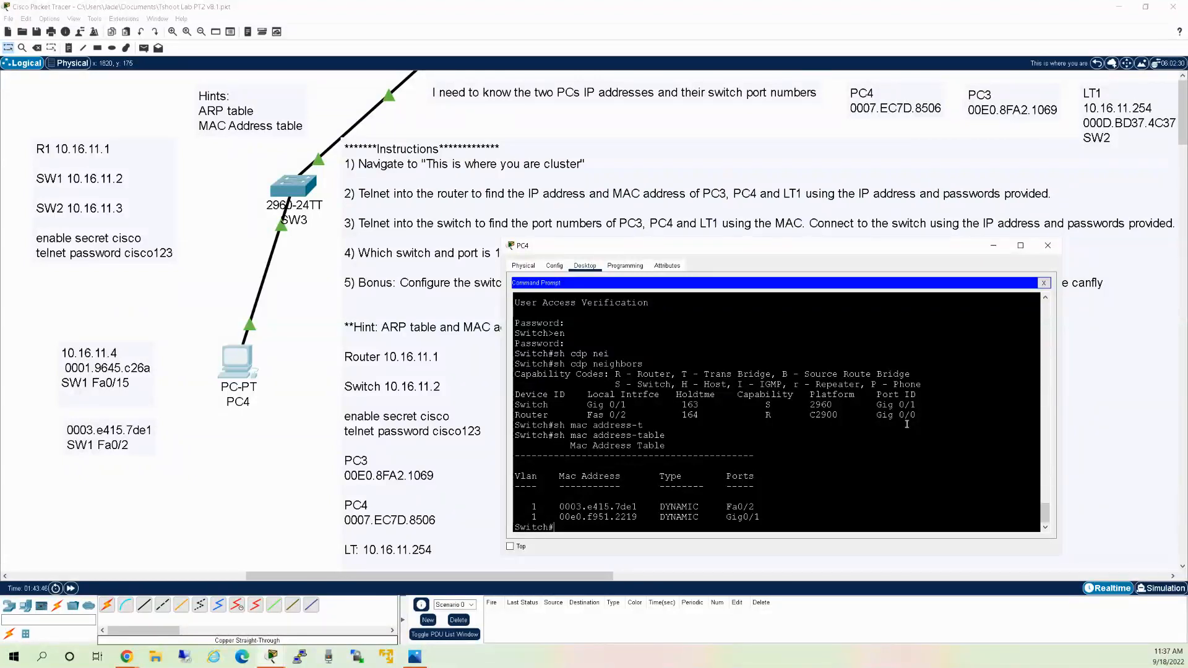
Close the switch telnet session and show the router's ARP table with sh ip arp.
{"action": "type", "text": "exit"}
{"action": "key", "text": "Return"}
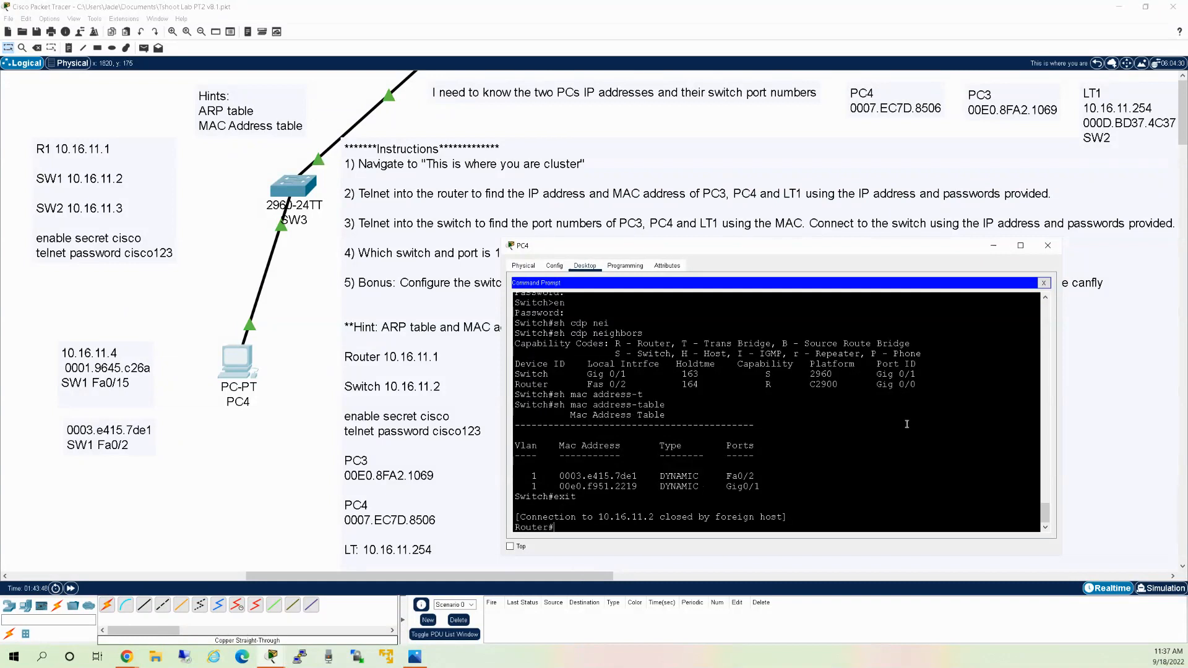
{"action": "type", "text": "sh ip arp"}
{"action": "key", "text": "Return"}
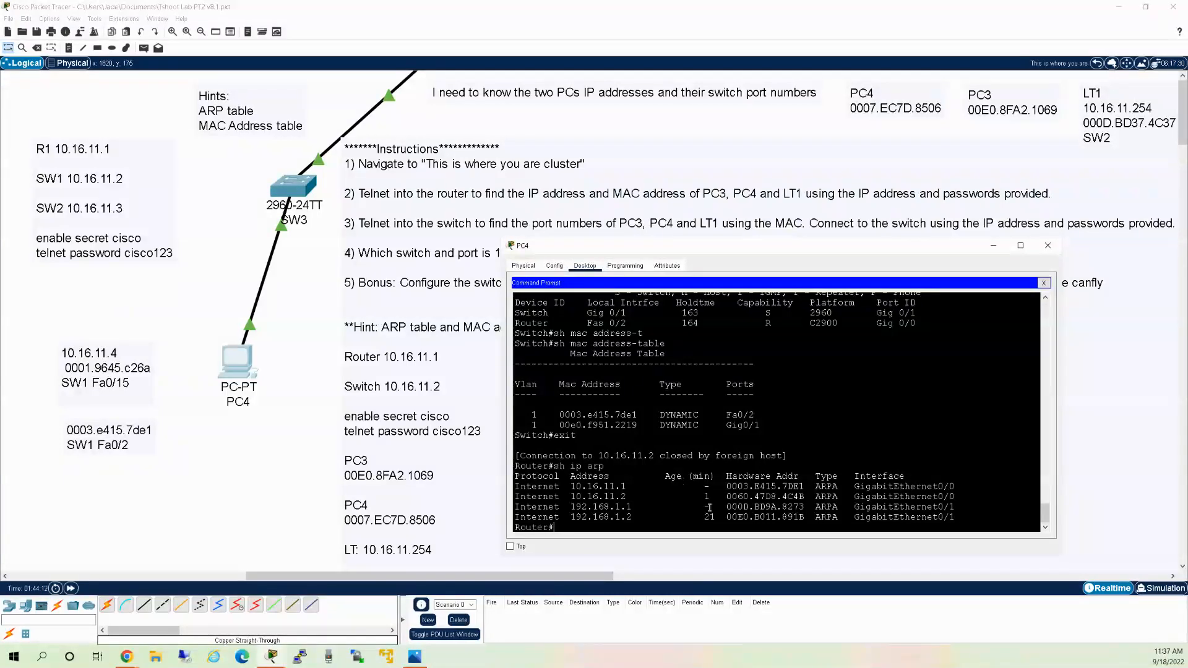
Ping 10.16.11.254 from the router, getting 80 percent (4/5) success.
{"action": "left_click_drag", "start_coordinate": [718, 519], "coordinate": [705, 517]}
{"action": "left_click", "coordinate": [594, 525]}
{"action": "type", "text": "ping 10.16.11.254"}
{"action": "key", "text": "Return"}
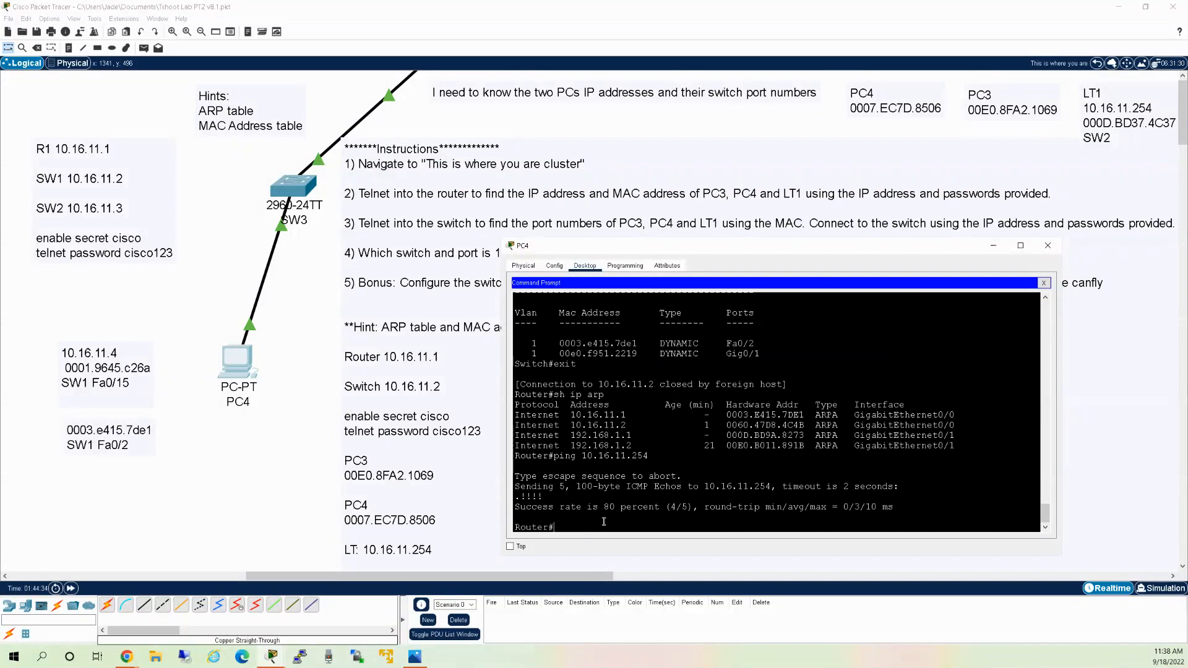
Ping the broadcast address 10.16.11.255 by editing the previous ping command.
{"action": "key", "text": "Up"}
{"action": "key", "text": "BackSpace"}
{"action": "type", "text": "55"}
{"action": "key", "text": "Return"}
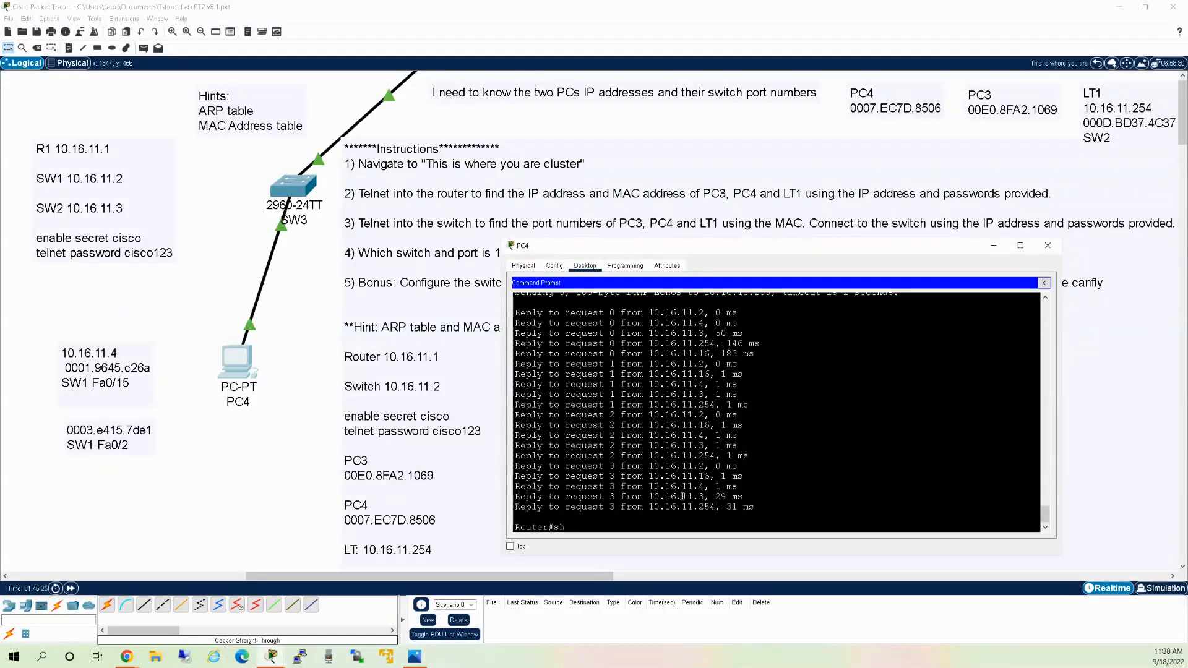
Show the router's ARP table again, now also listing 10.16.11.16 and 10.16.11.254.
{"action": "type", "text": "sh ip arp"}
{"action": "key", "text": "Return"}
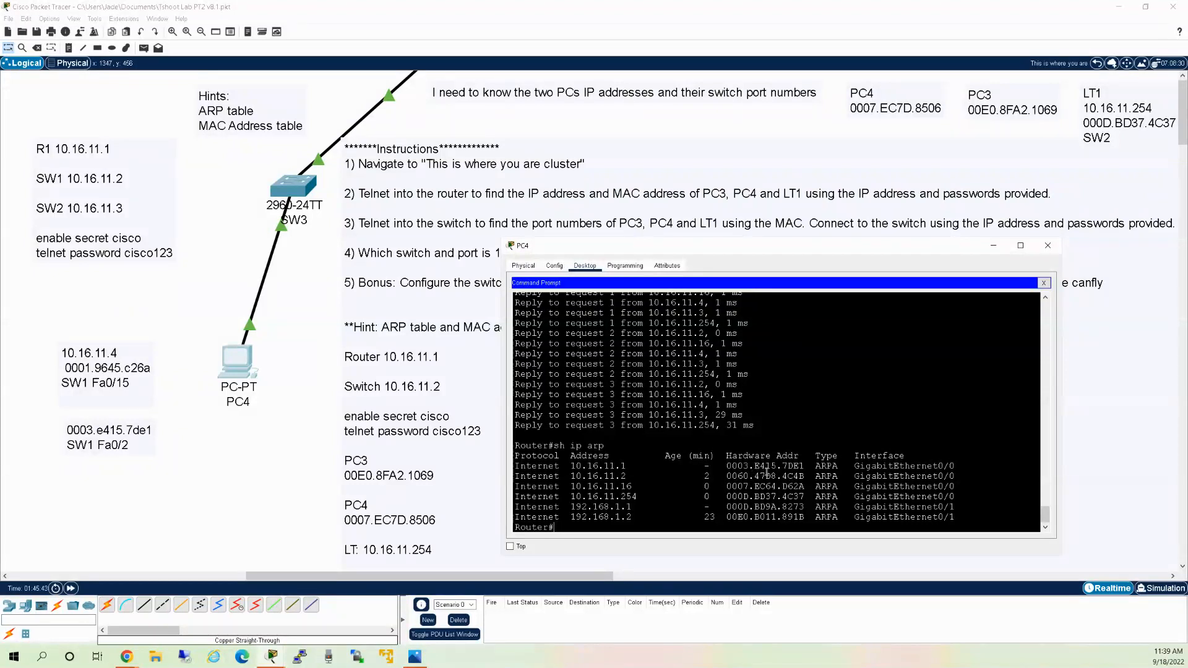
{"action": "scroll", "coordinate": [767, 471], "scroll_direction": "up", "scroll_amount": 5}
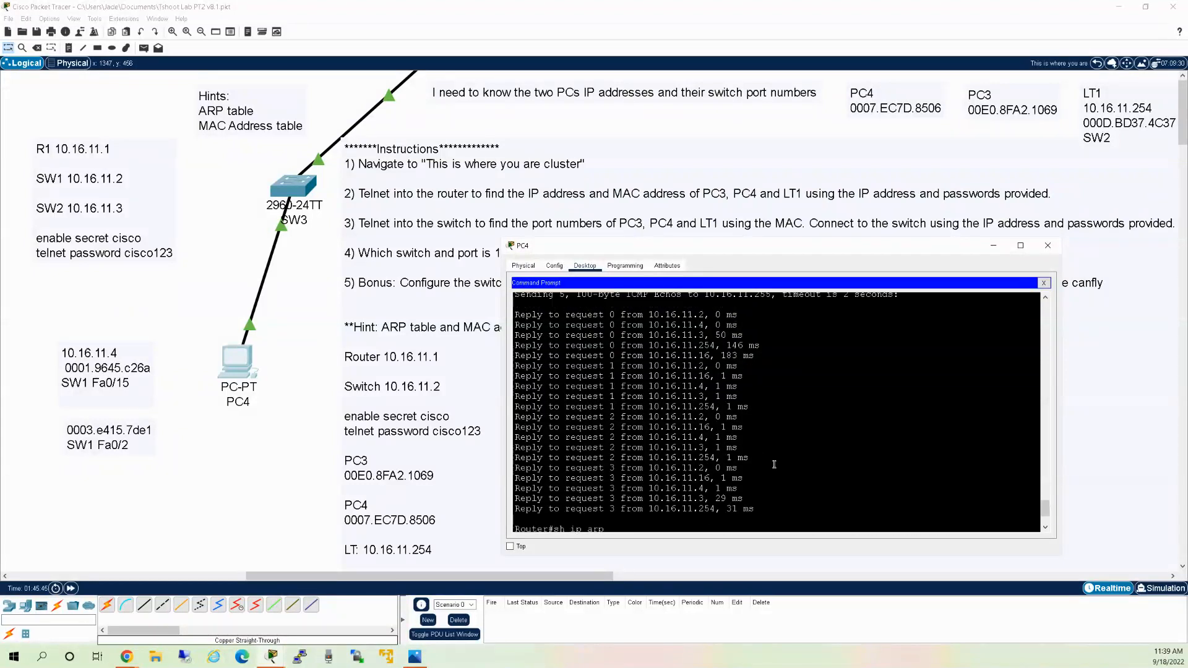
{"action": "scroll", "coordinate": [768, 450], "scroll_direction": "up", "scroll_amount": 5}
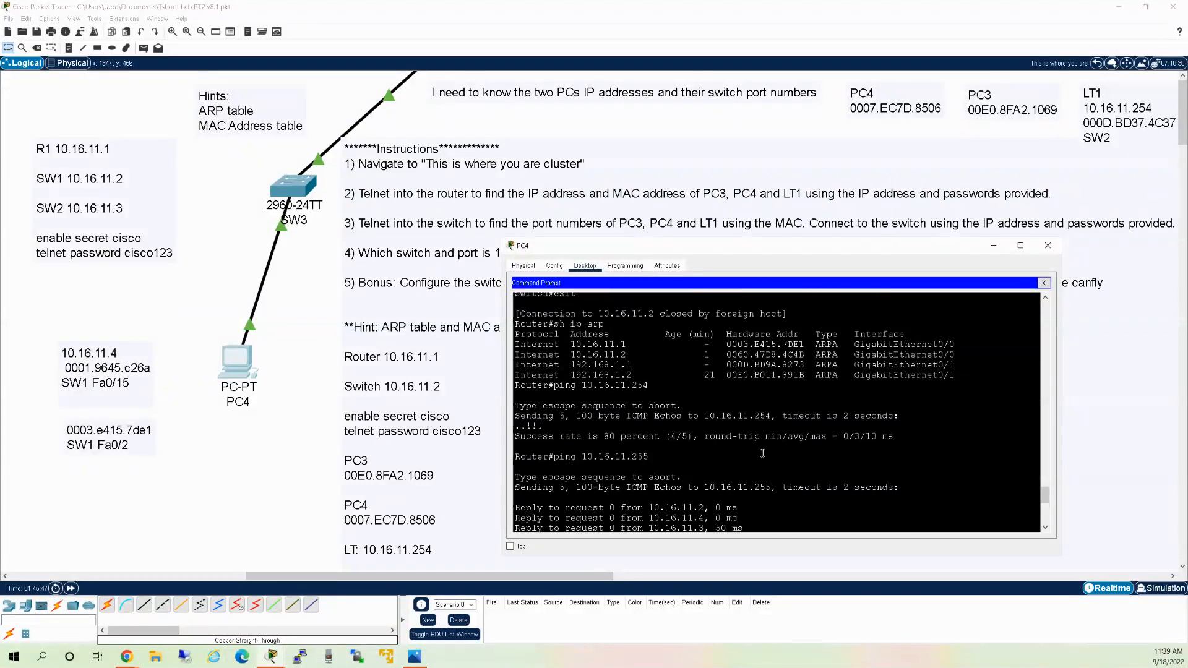
{"action": "scroll", "coordinate": [776, 461], "scroll_direction": "down", "scroll_amount": 10}
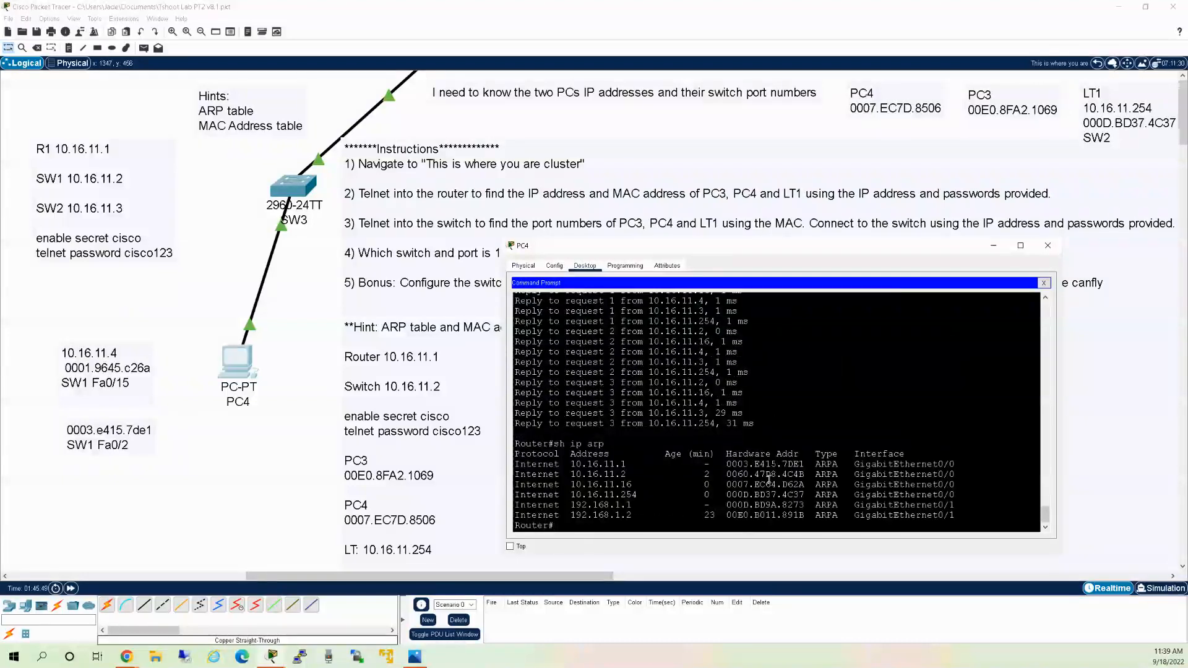
List the router's CDP neighbours: two 2960 switches on Fas 0/1 and Fas 0/2.
{"action": "type", "text": "sh cdp nei"}
{"action": "key", "text": "Tab"}
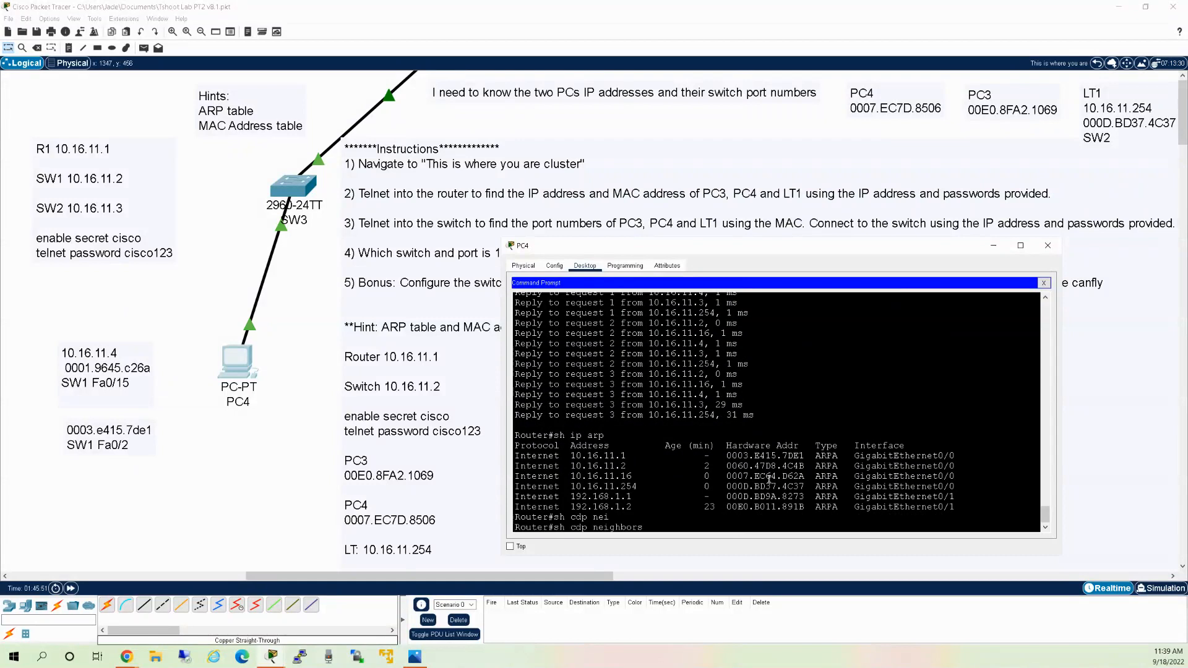
{"action": "key", "text": "Return"}
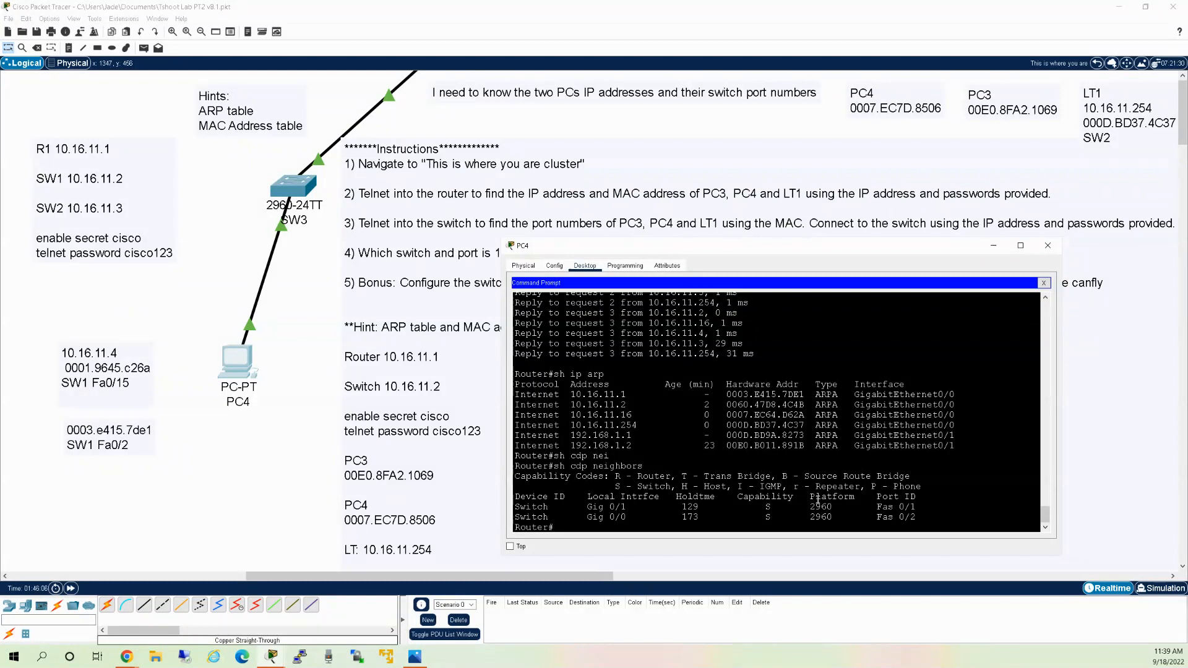
{"action": "type", "text": "telnet 10.16.11.1"}
Telnet to switch 10.16.11.2 and enter privileged mode using the login and enable passwords.
{"action": "key", "text": "BackSpace"}
{"action": "type", "text": "2"}
{"action": "key", "text": "Return"}
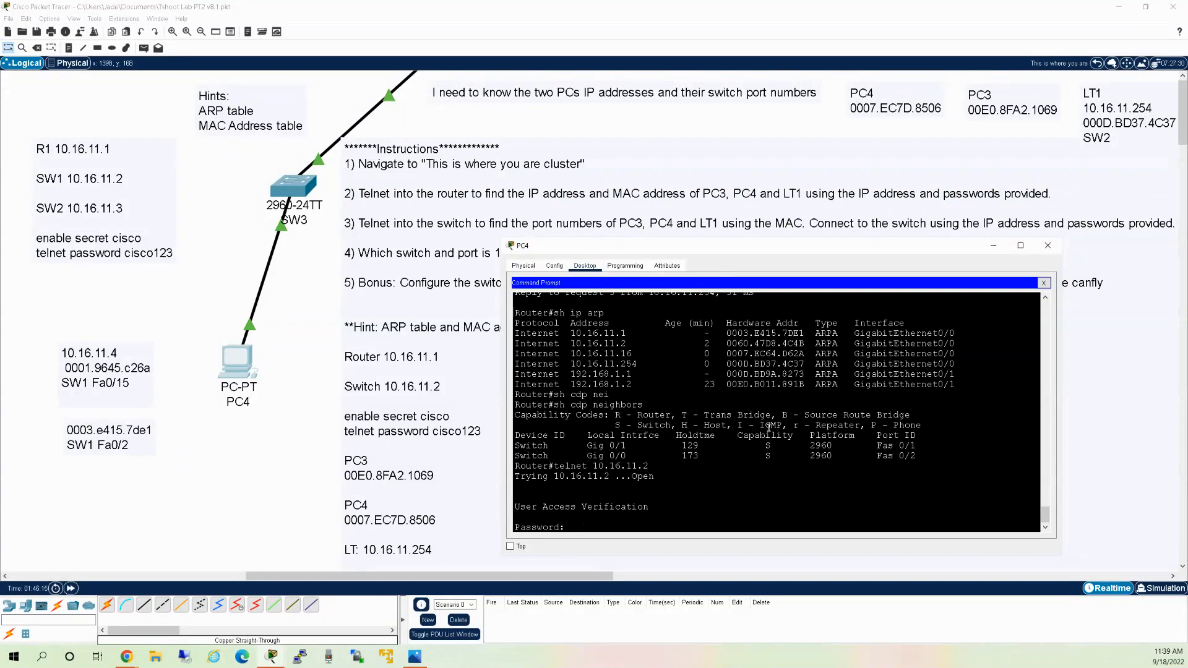
{"action": "type", "text": "cisco123"}
{"action": "key", "text": "Return"}
{"action": "type", "text": "en"}
{"action": "key", "text": "Return"}
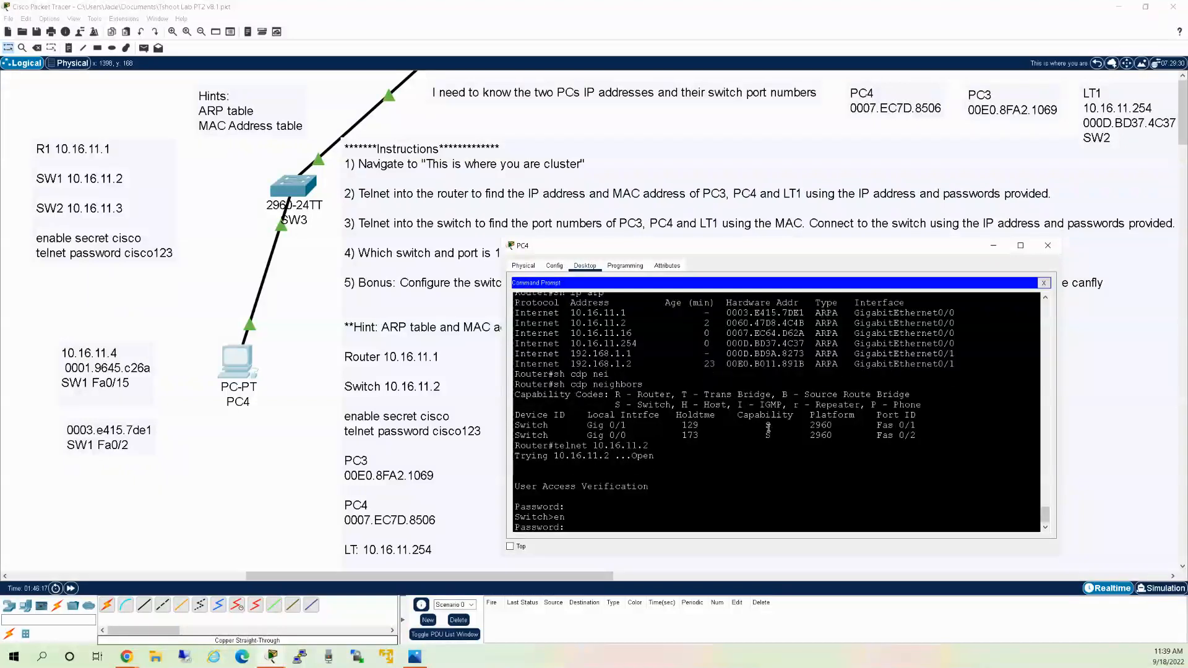
{"action": "type", "text": "cisco"}
{"action": "key", "text": "Return"}
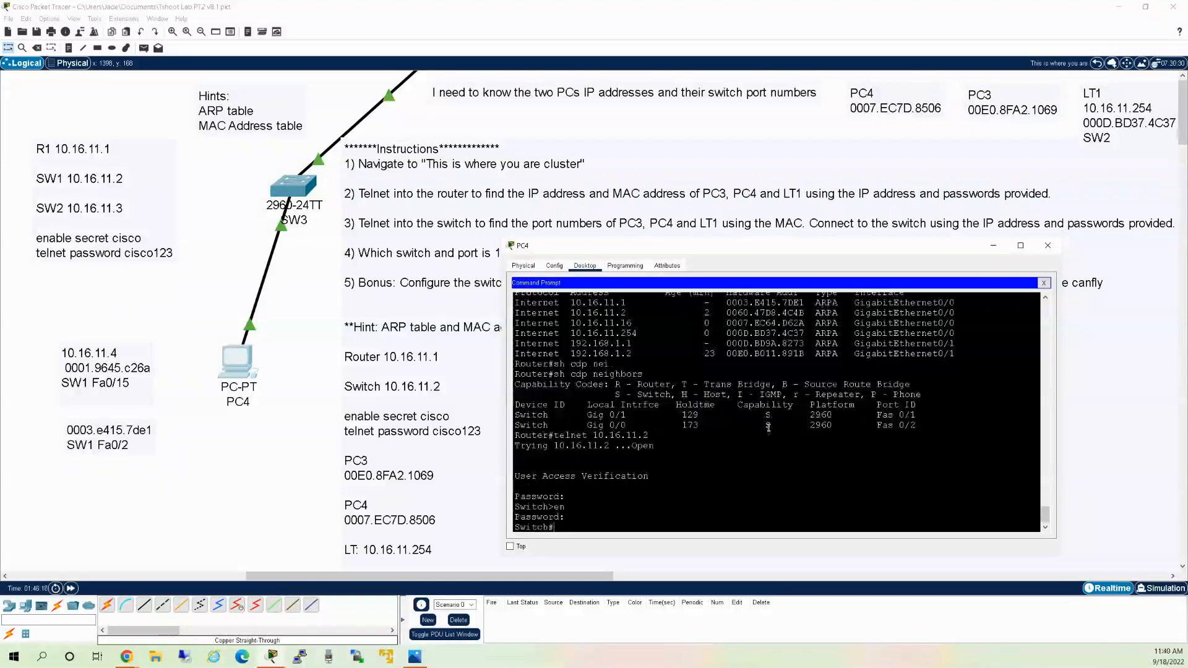
Show the switch's MAC address table with sh mac address-table.
{"action": "type", "text": "sh mac address table"}
{"action": "key", "text": "BackSpace"}
{"action": "type", "text": "-"}
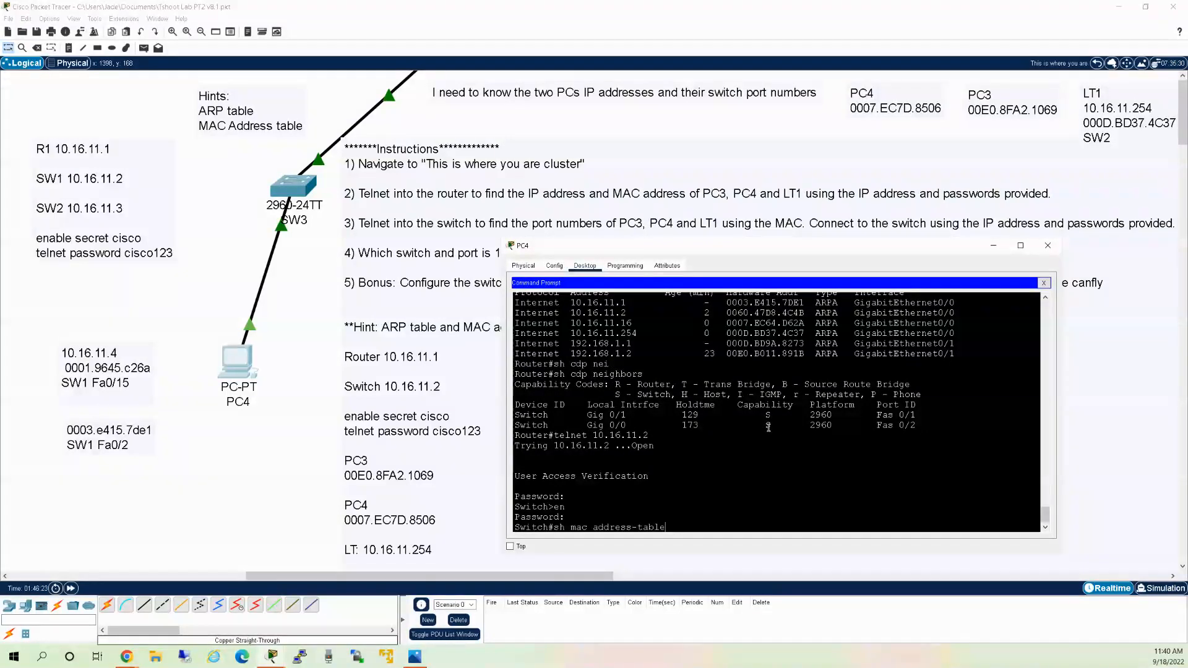
{"action": "key", "text": "Return"}
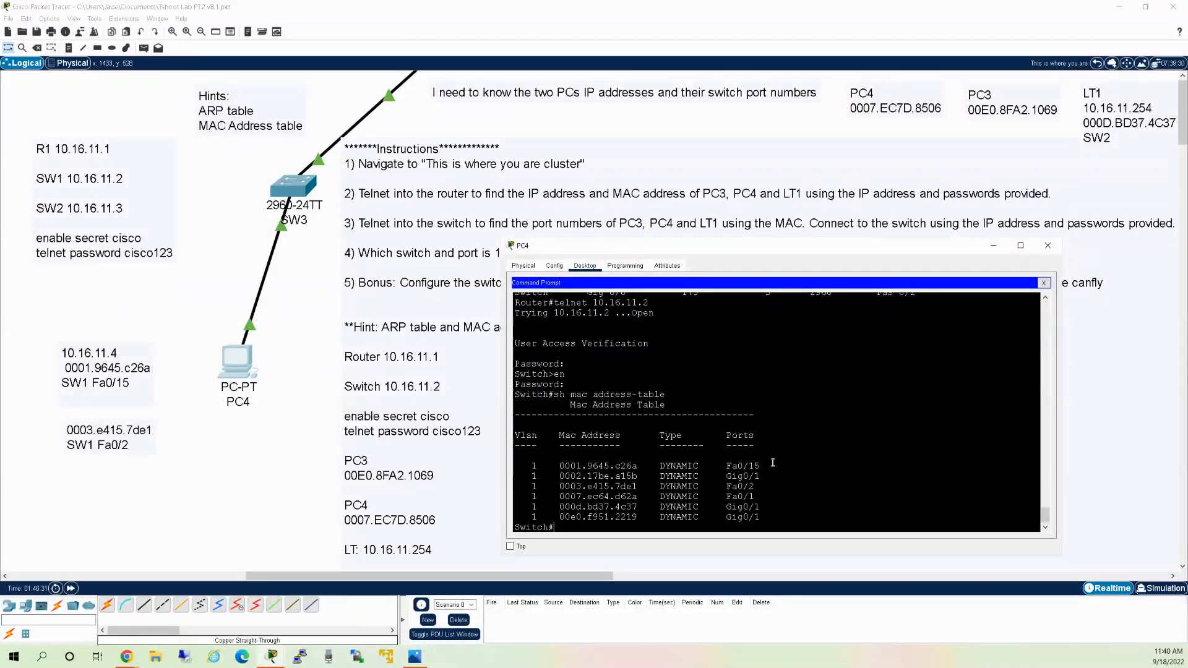
List the switch's CDP neighbours, correcting the mistyped 'cpd' in the command.
{"action": "type", "text": "sh cpd nei"}
{"action": "key", "text": "Return"}
{"action": "key", "text": "Up"}
{"action": "key", "text": "Left"}
{"action": "key", "text": "Left"}
{"action": "key", "text": "Left"}
{"action": "key", "text": "Left"}
{"action": "key", "text": "Left"}
{"action": "key", "text": "Left"}
{"action": "key", "text": "Left"}
{"action": "key", "text": "Right"}
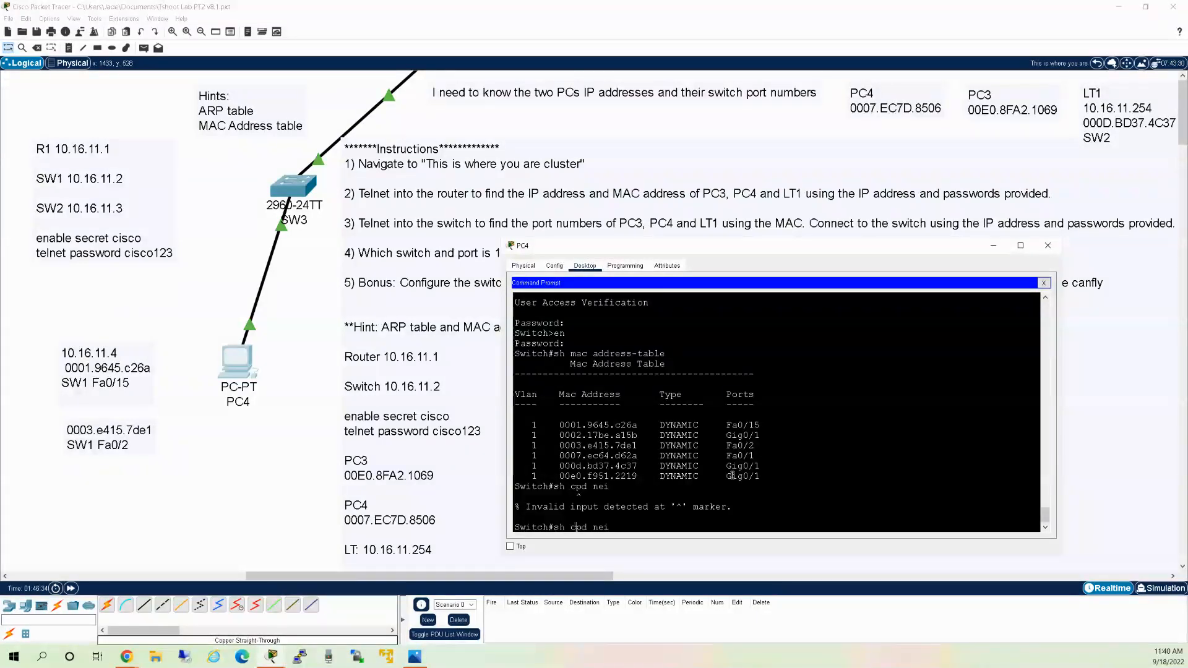
{"action": "key", "text": "Delete"}
{"action": "type", "text": "p"}
{"action": "key", "text": "Return"}
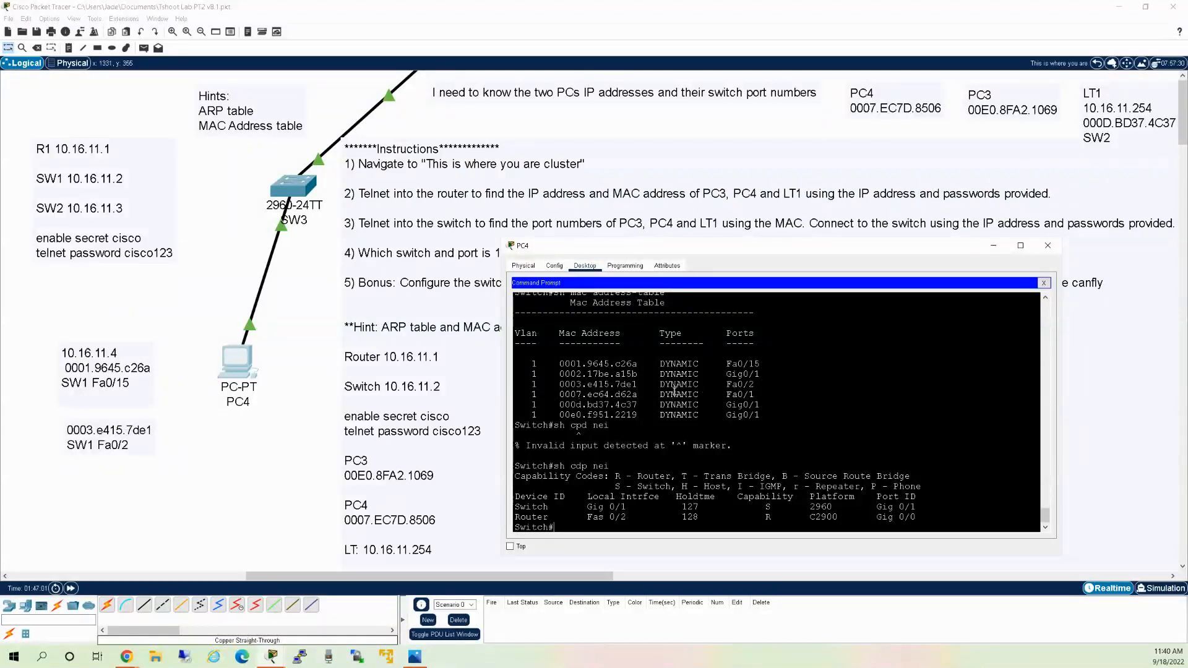
{"action": "scroll", "coordinate": [662, 405], "scroll_direction": "up", "scroll_amount": 4}
{"action": "scroll", "coordinate": [671, 402], "scroll_direction": "down", "scroll_amount": 4}
{"action": "scroll", "coordinate": [663, 378], "scroll_direction": "up", "scroll_amount": 12}
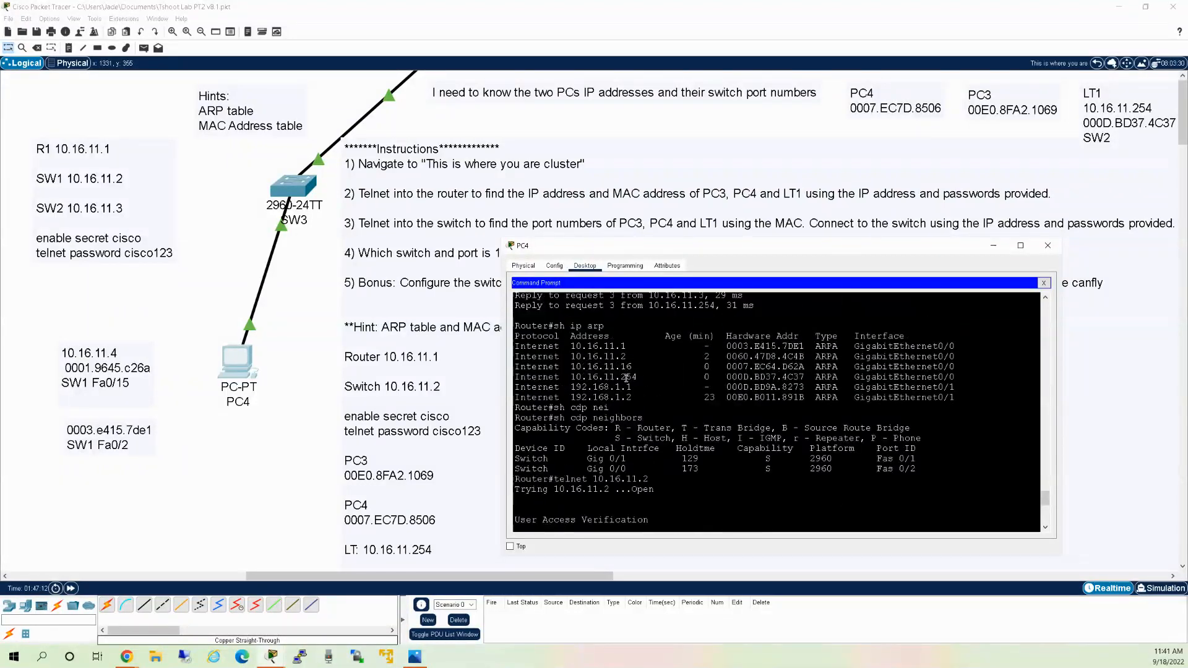
{"action": "scroll", "coordinate": [669, 387], "scroll_direction": "up", "scroll_amount": 1}
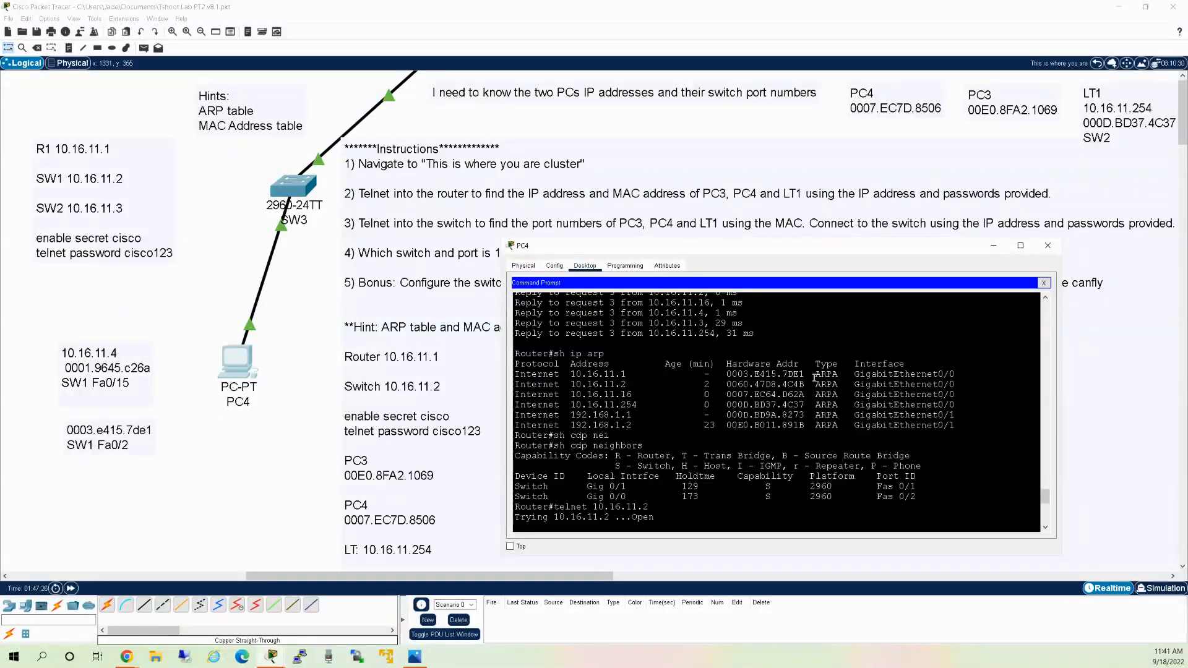
{"action": "scroll", "coordinate": [806, 433], "scroll_direction": "up", "scroll_amount": 2}
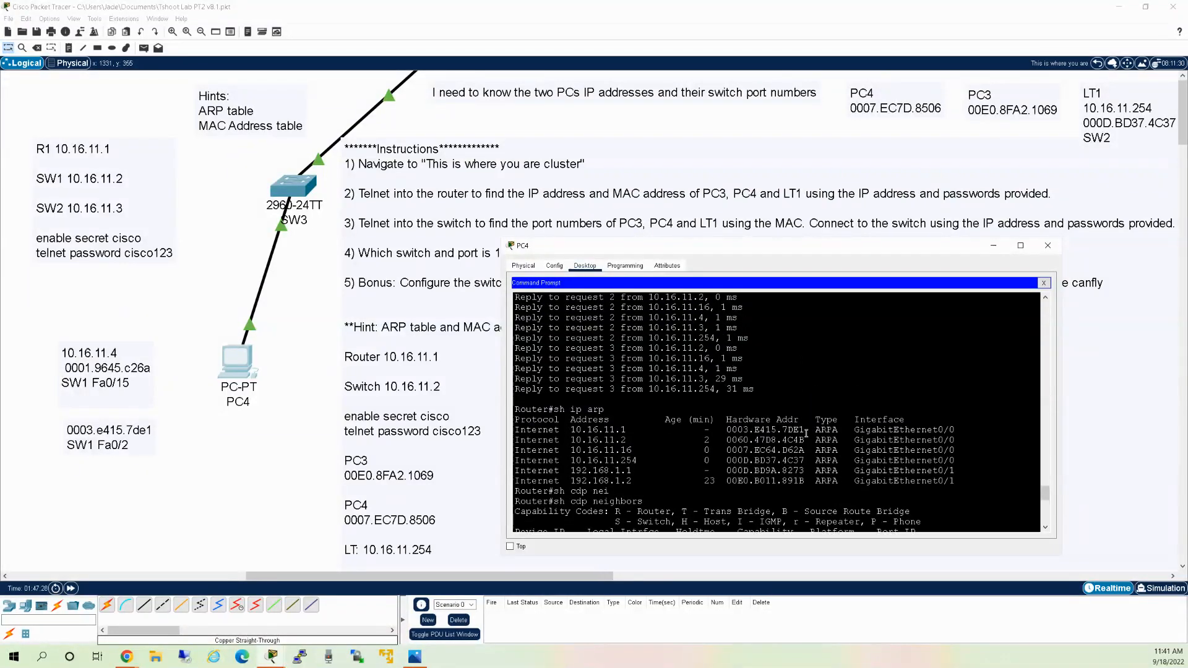
{"action": "scroll", "coordinate": [806, 433], "scroll_direction": "down", "scroll_amount": 1}
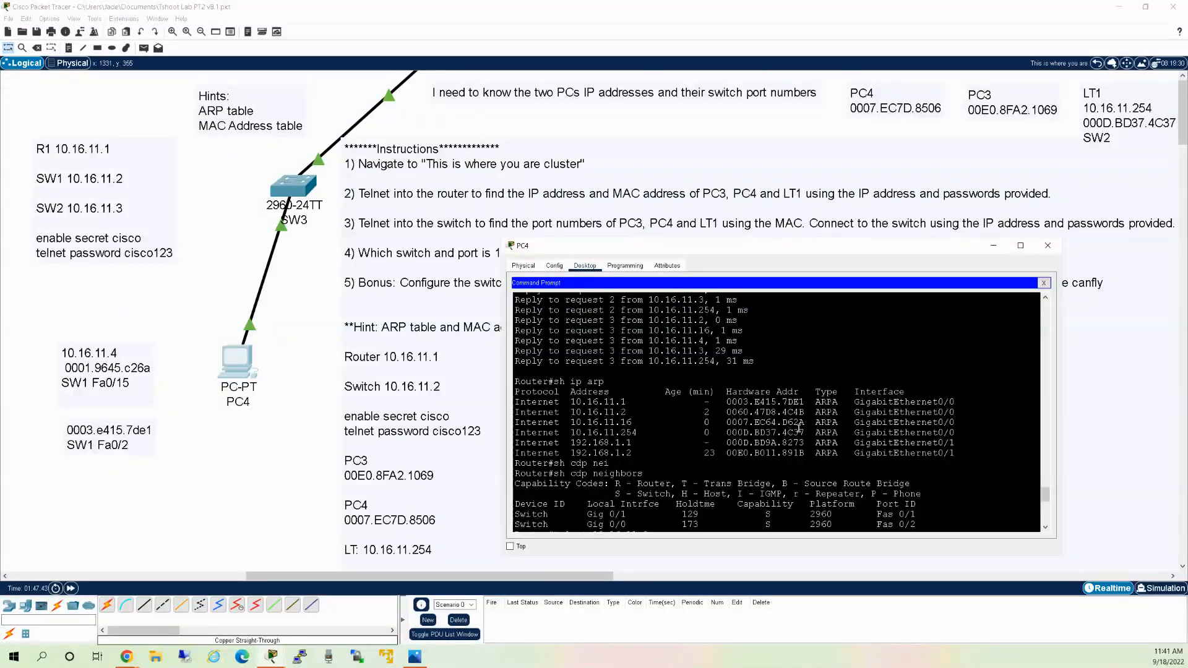
{"action": "scroll", "coordinate": [799, 429], "scroll_direction": "down", "scroll_amount": 10}
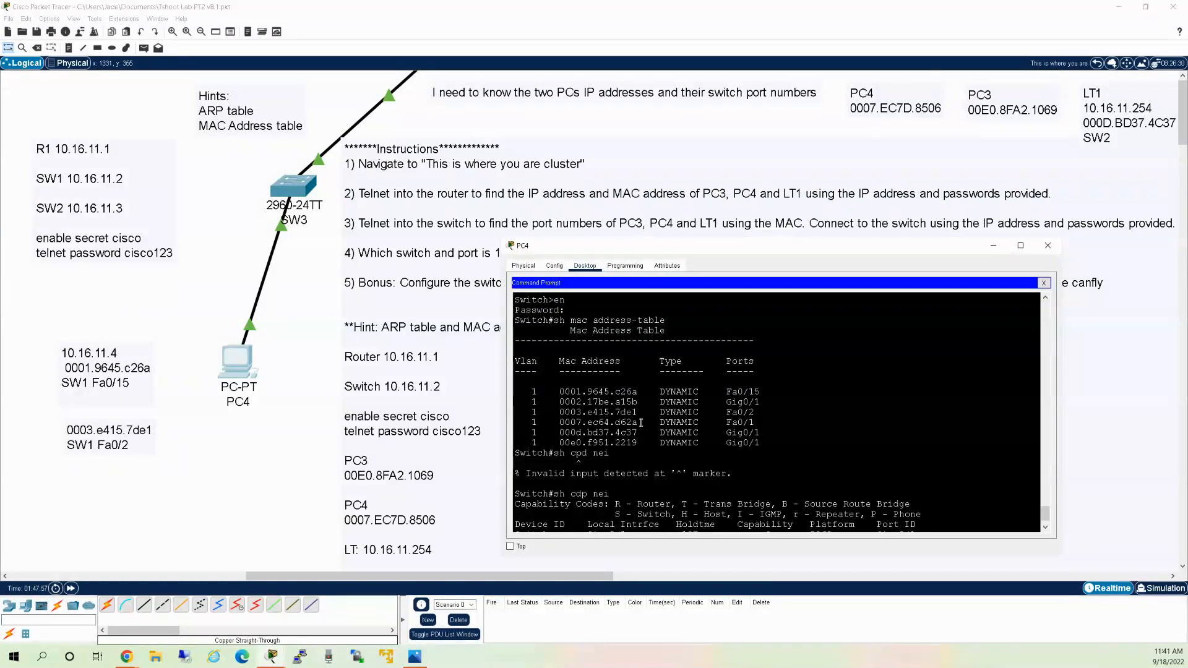
Copy MAC 0007.ec64.d62a from the terminal and paste it over the note's old MAC.
{"action": "left_click_drag", "start_coordinate": [638, 423], "coordinate": [559, 423]}
{"action": "right_click", "coordinate": [570, 414]}
{"action": "left_click", "coordinate": [585, 421]}
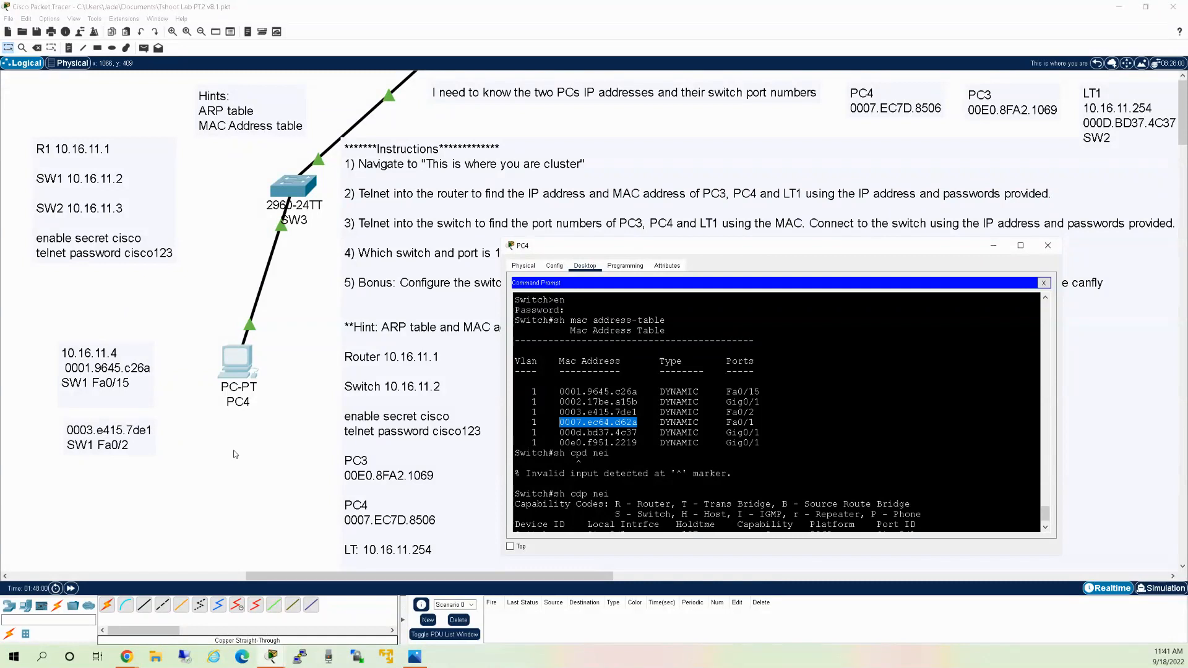
{"action": "left_click", "coordinate": [112, 432]}
{"action": "double_click", "coordinate": [112, 431]}
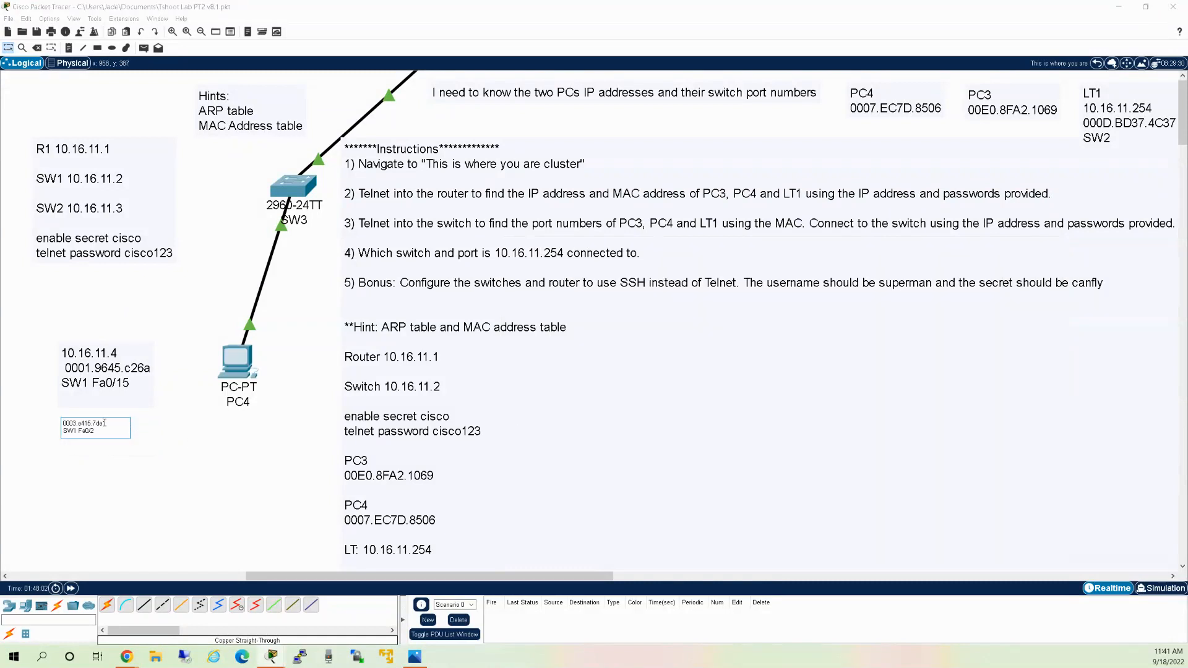
{"action": "left_click_drag", "start_coordinate": [107, 423], "coordinate": [63, 424]}
{"action": "key", "text": "ctrl+v"}
{"action": "left_click", "coordinate": [80, 448]}
{"action": "left_click", "coordinate": [235, 354]}
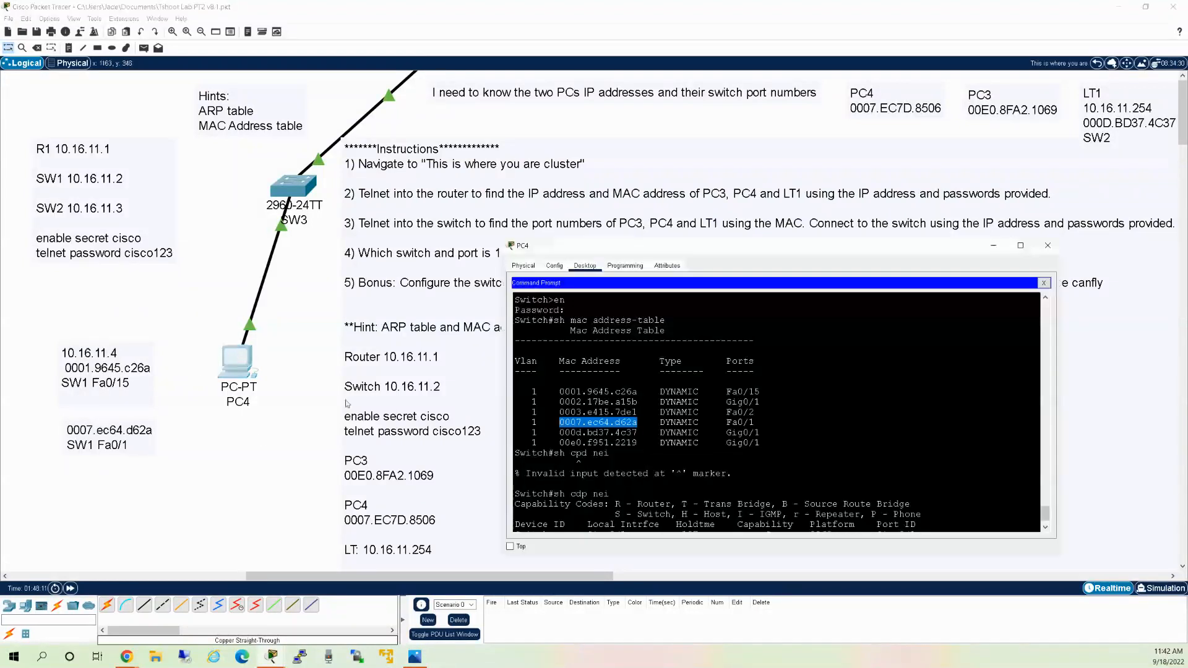
Add 10.16.11.16 as a new top line in the canvas note.
{"action": "double_click", "coordinate": [104, 437]}
{"action": "key", "text": "Return"}
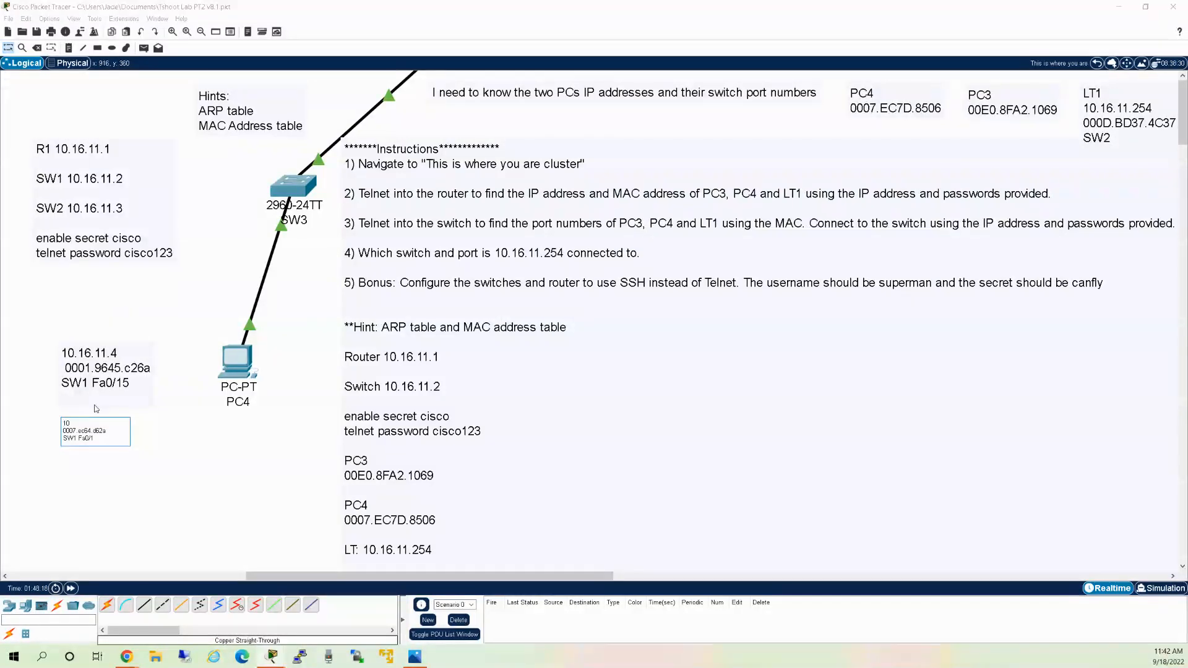
{"action": "type", "text": "10.16."}
{"action": "key", "text": "BackSpace"}
{"action": "type", "text": "16"}
{"action": "left_click", "coordinate": [21, 355]}
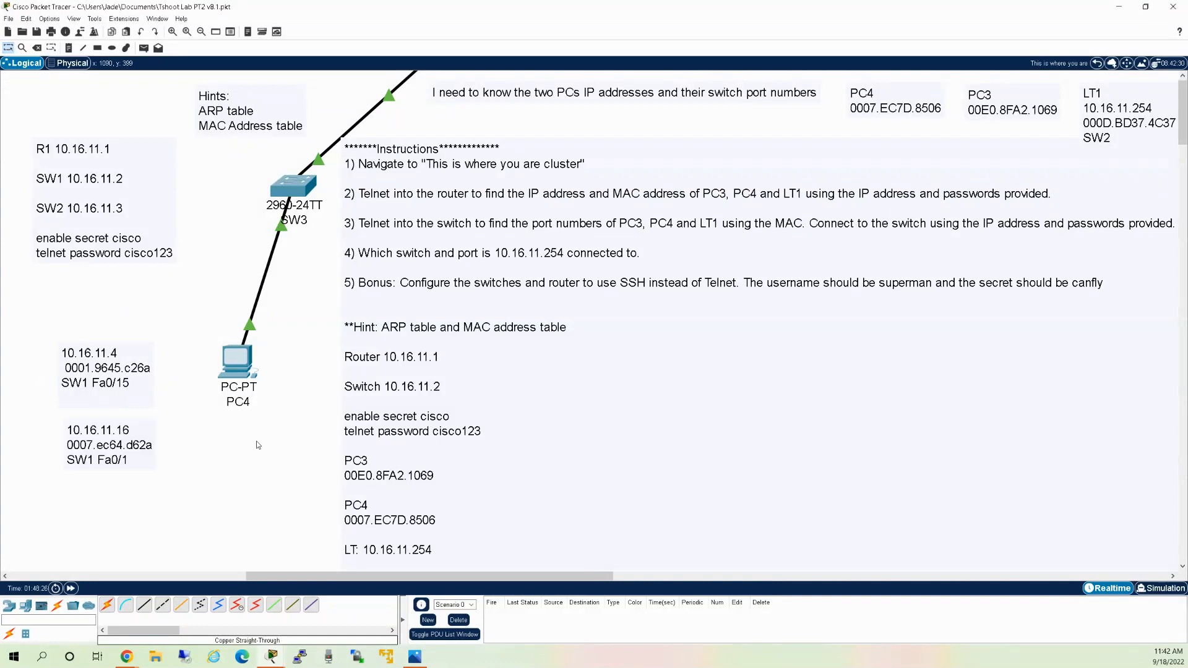
{"action": "left_click", "coordinate": [237, 362]}
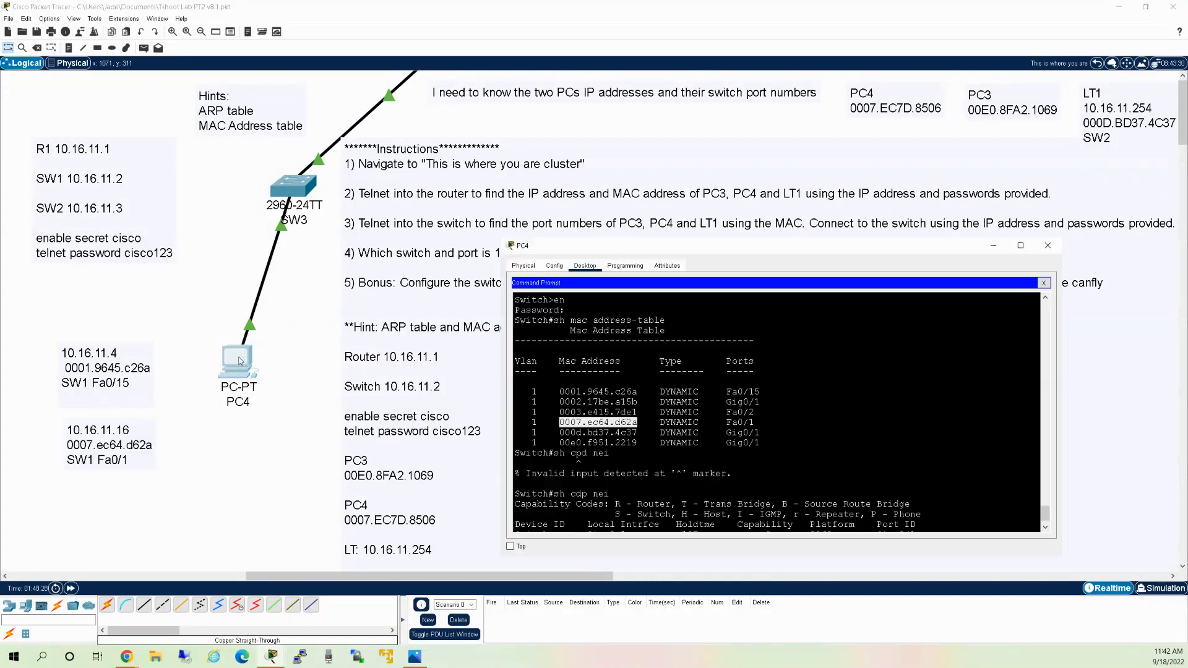
Leave SW1 and log into switch 10.16.11.3 with privileged access.
{"action": "left_click", "coordinate": [800, 471]}
{"action": "scroll", "coordinate": [801, 471], "scroll_direction": "down", "scroll_amount": 1}
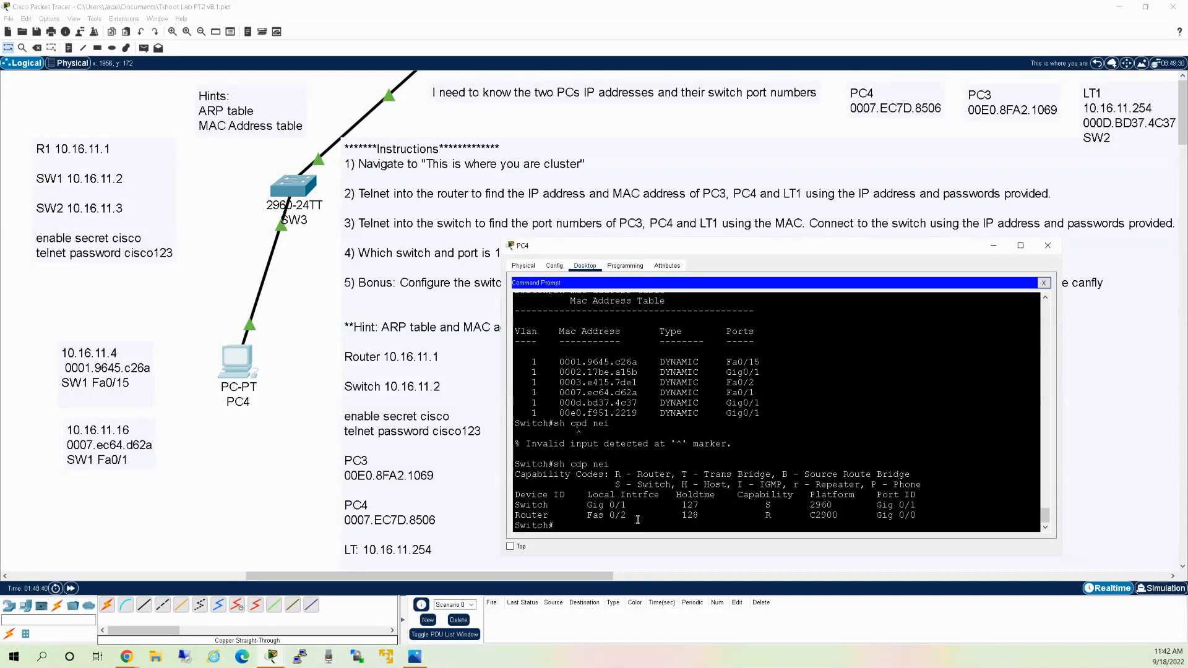
{"action": "type", "text": "exit"}
{"action": "key", "text": "Return"}
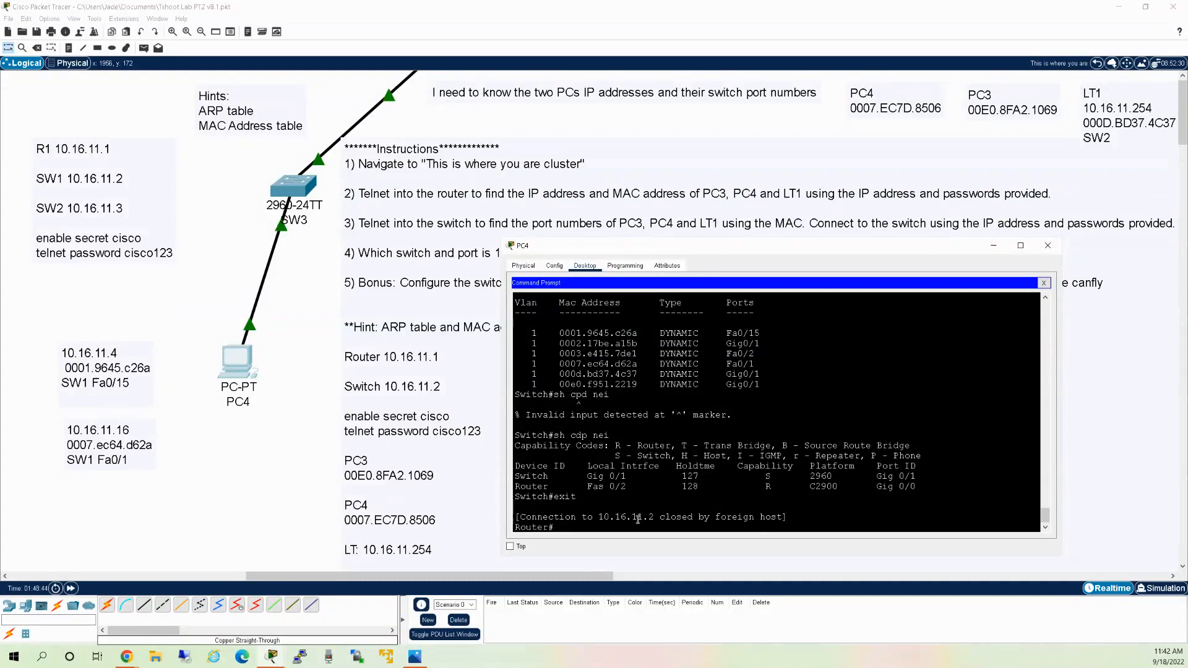
{"action": "type", "text": "telnet 10.16.11.3"}
{"action": "key", "text": "Return"}
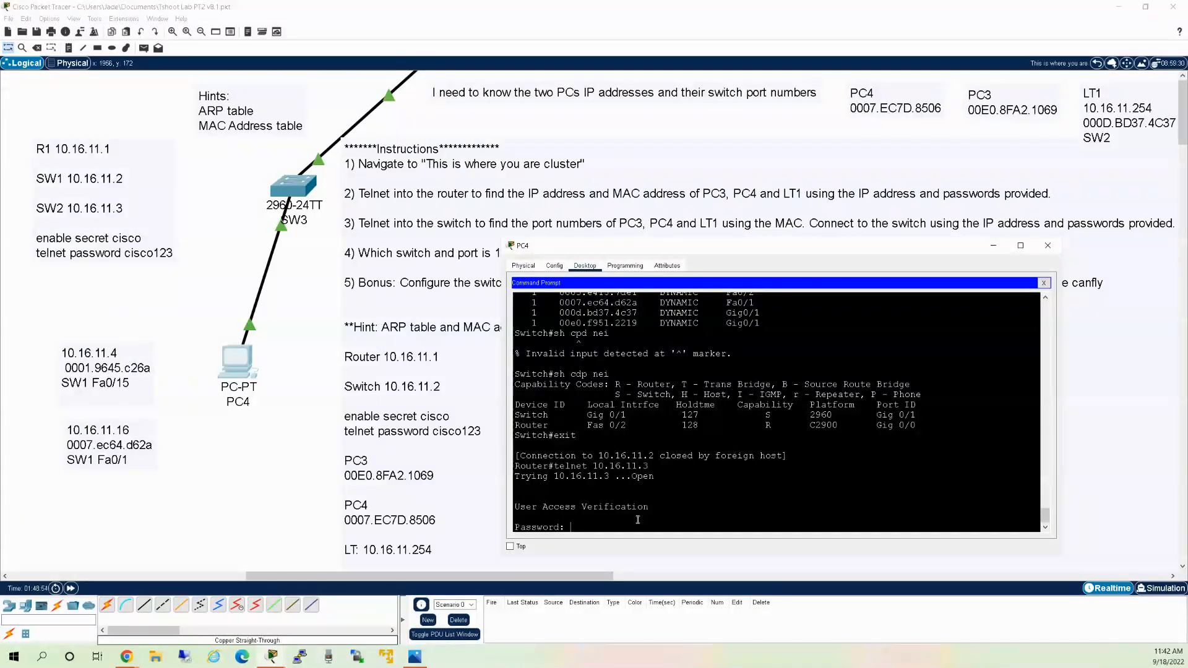
{"action": "key", "text": "Return"}
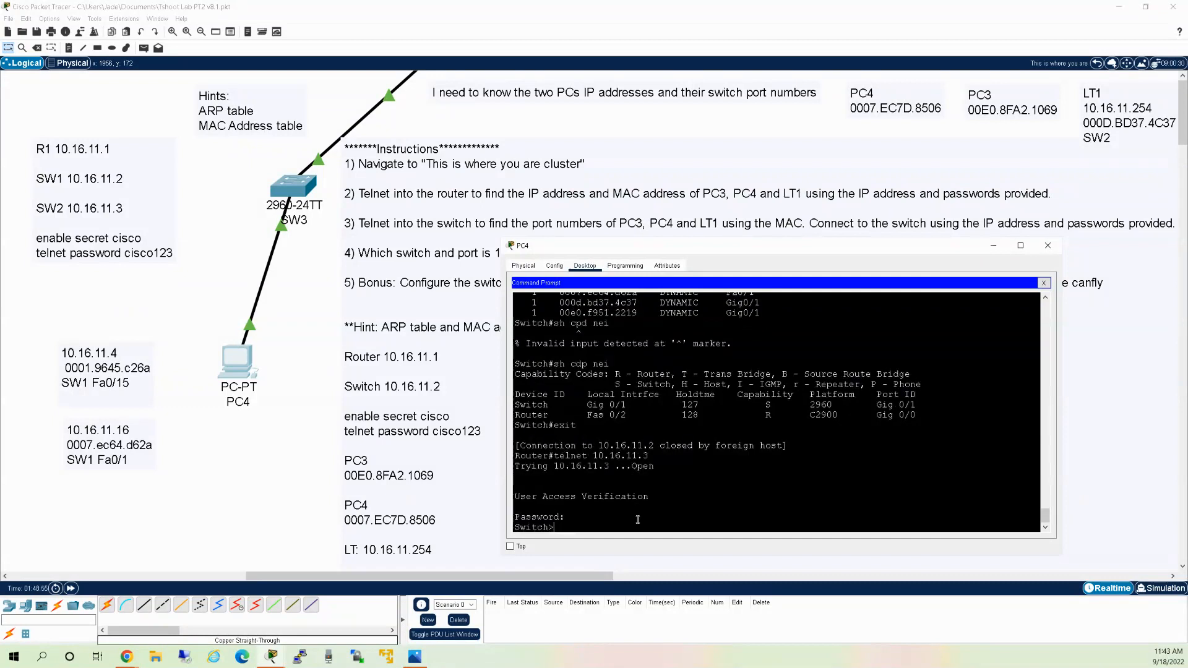
{"action": "type", "text": "en"}
{"action": "key", "text": "Return"}
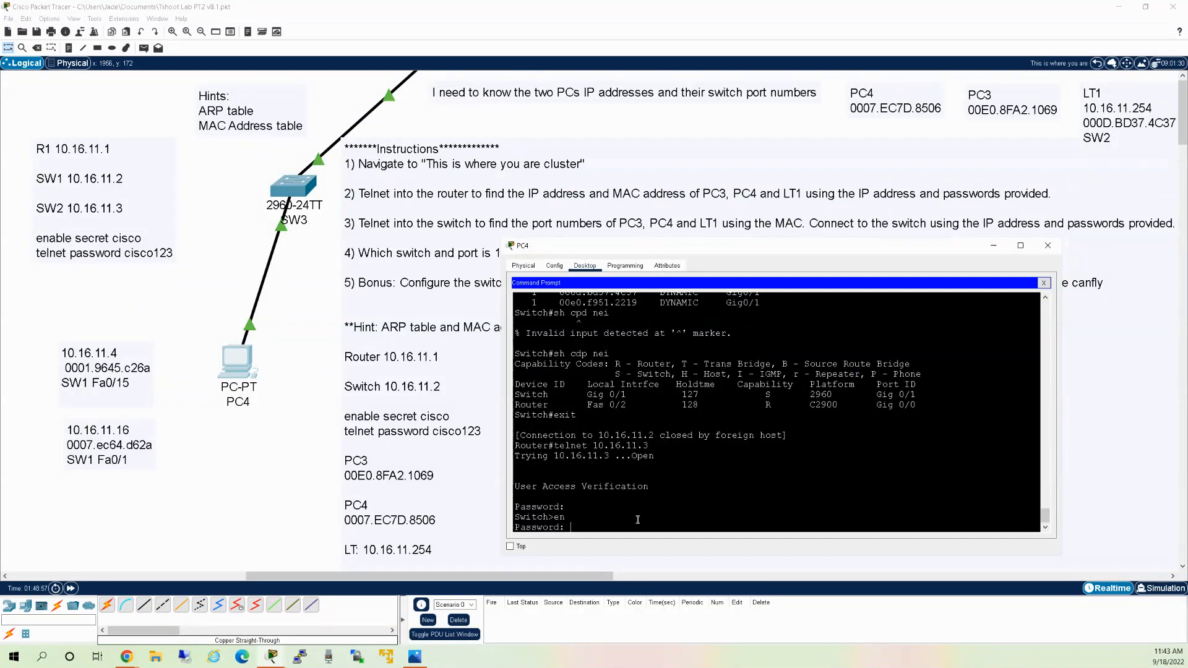
{"action": "key", "text": "Return"}
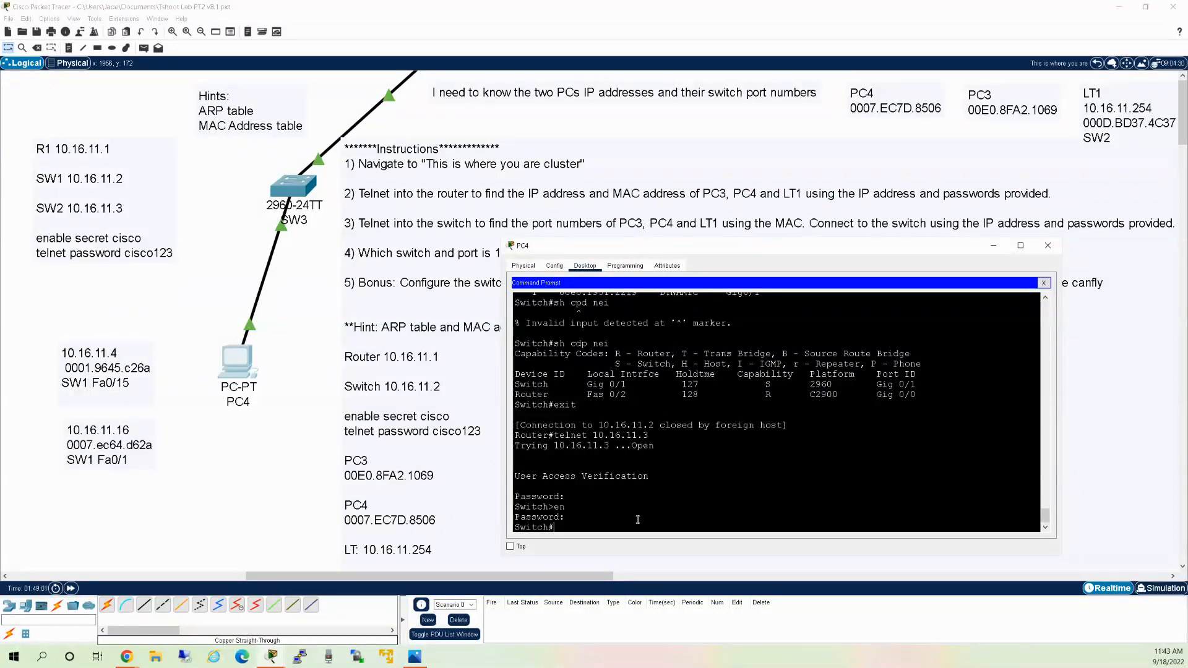
Show switch 10.16.11.3's MAC address table and highlight LT1's port Fa0/1.
{"action": "type", "text": "sh mac address t"}
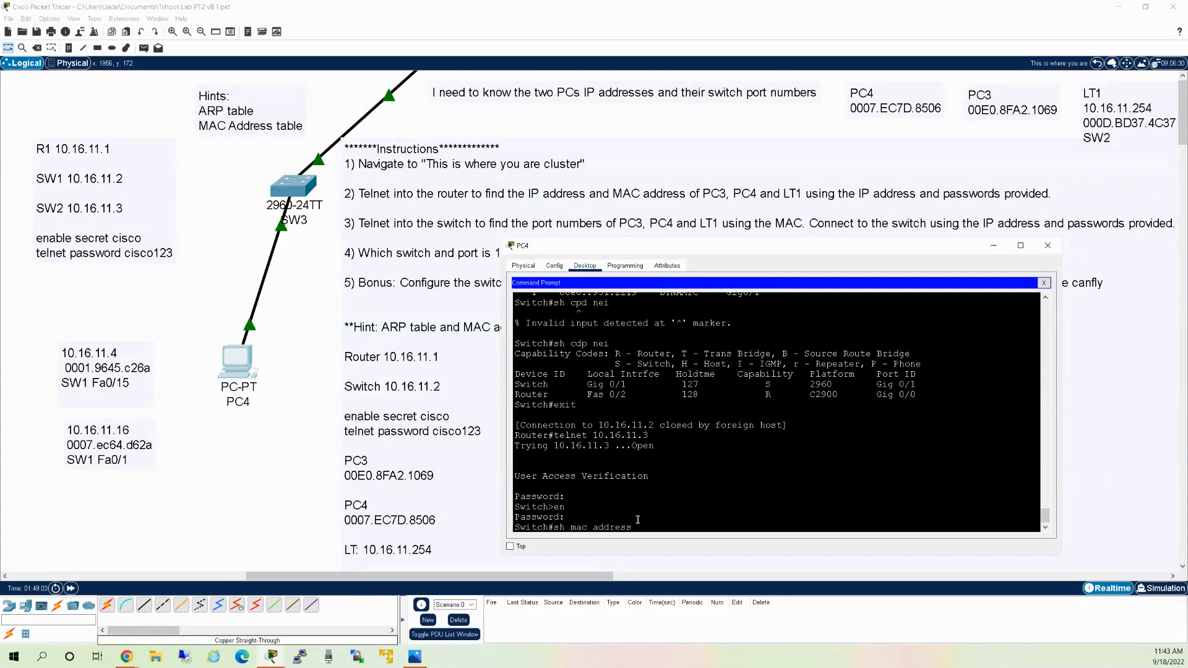
{"action": "key", "text": "BackSpace"}
{"action": "key", "text": "BackSpace"}
{"action": "key", "text": "BackSpace"}
{"action": "key", "text": "BackSpace"}
{"action": "type", "text": "ss-"}
{"action": "key", "text": "Tab"}
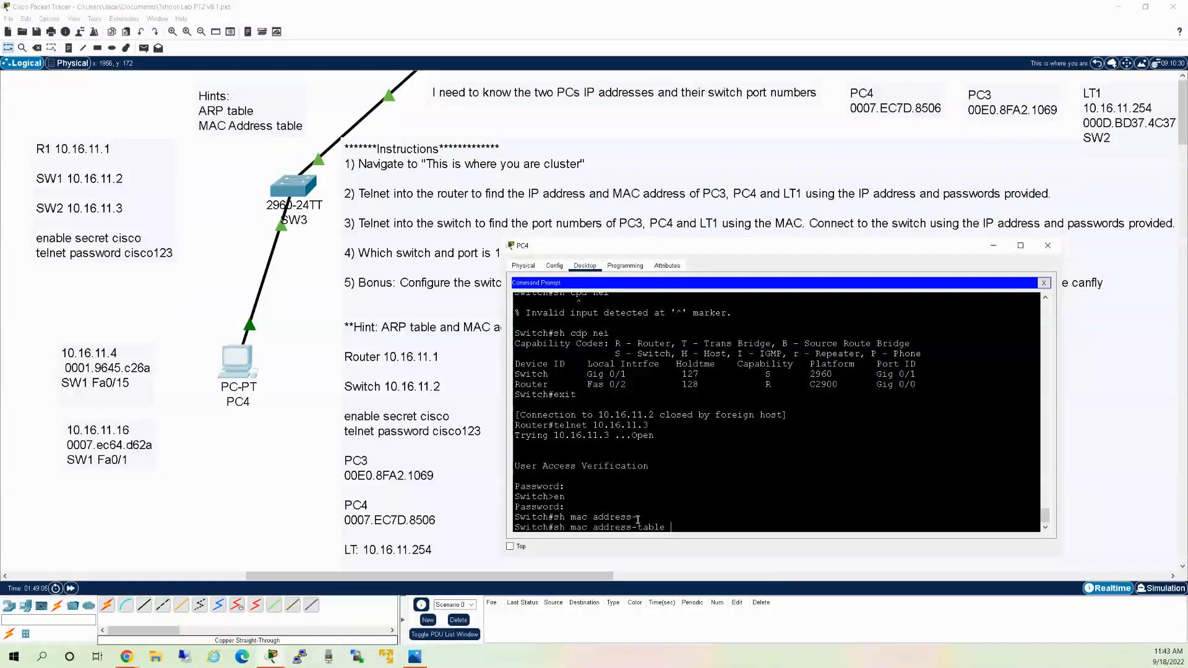
{"action": "key", "text": "Return"}
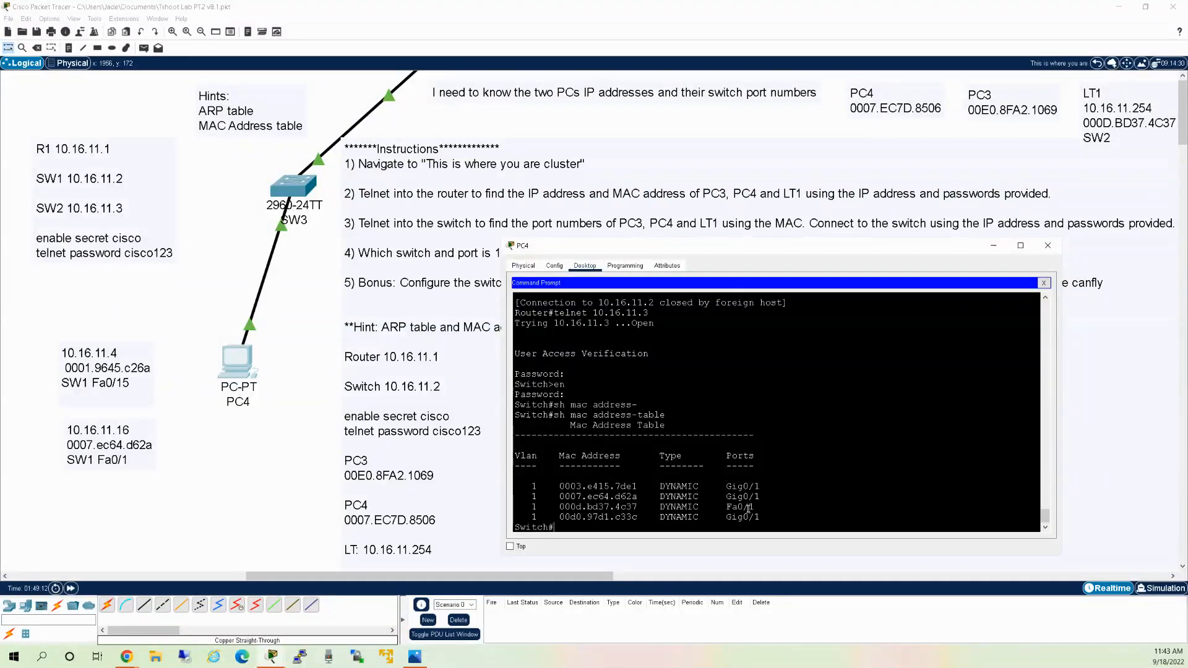
{"action": "scroll", "coordinate": [701, 416], "scroll_direction": "up", "scroll_amount": 5}
{"action": "scroll", "coordinate": [698, 419], "scroll_direction": "up", "scroll_amount": 3}
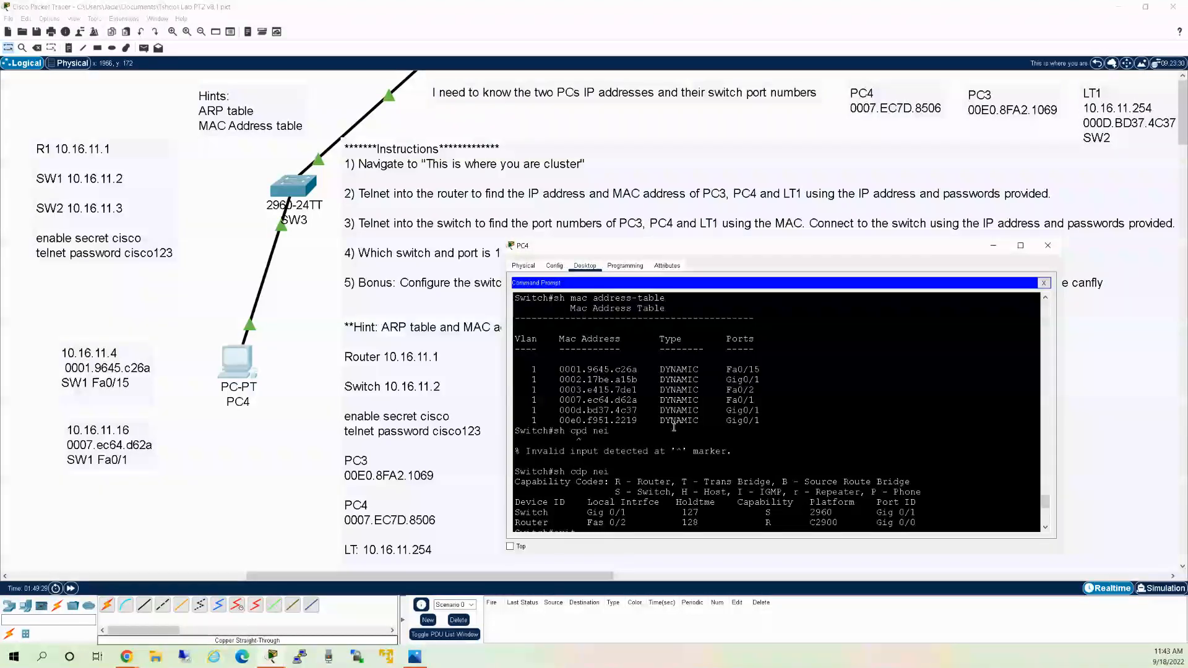
{"action": "scroll", "coordinate": [689, 419], "scroll_direction": "down", "scroll_amount": 3}
{"action": "scroll", "coordinate": [689, 418], "scroll_direction": "down", "scroll_amount": 5}
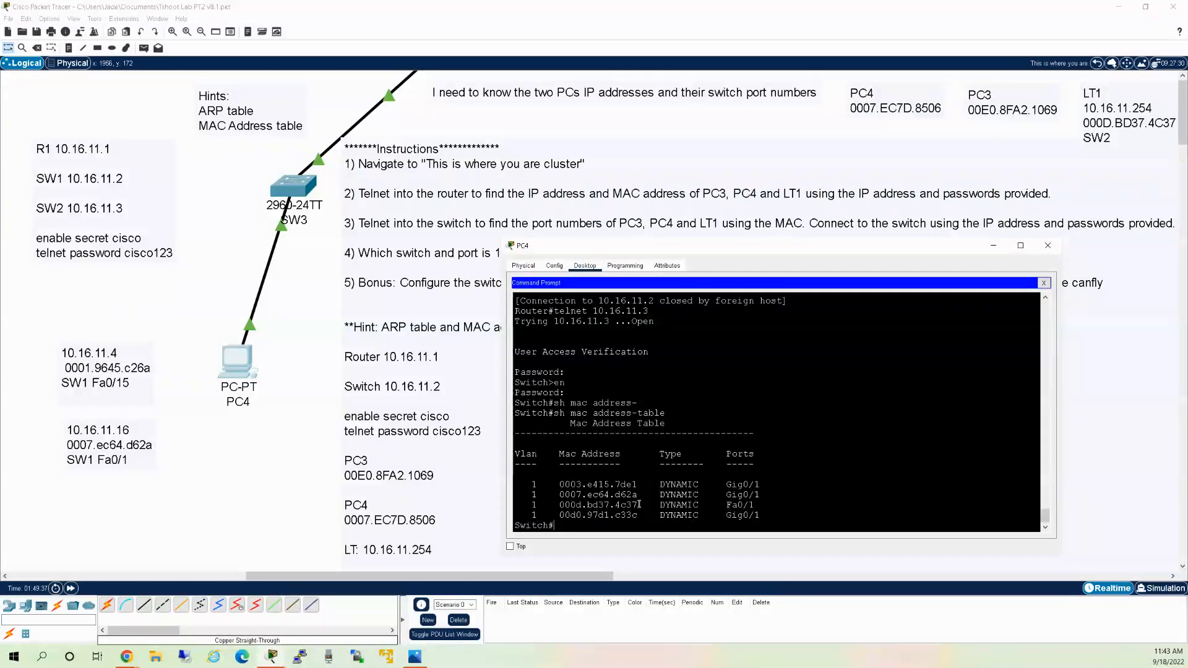
{"action": "left_click_drag", "start_coordinate": [754, 503], "coordinate": [727, 504]}
Append Fa0/1 after SW2 in the LT1 canvas note, then return to PC4's prompt.
{"action": "left_click", "coordinate": [1048, 246]}
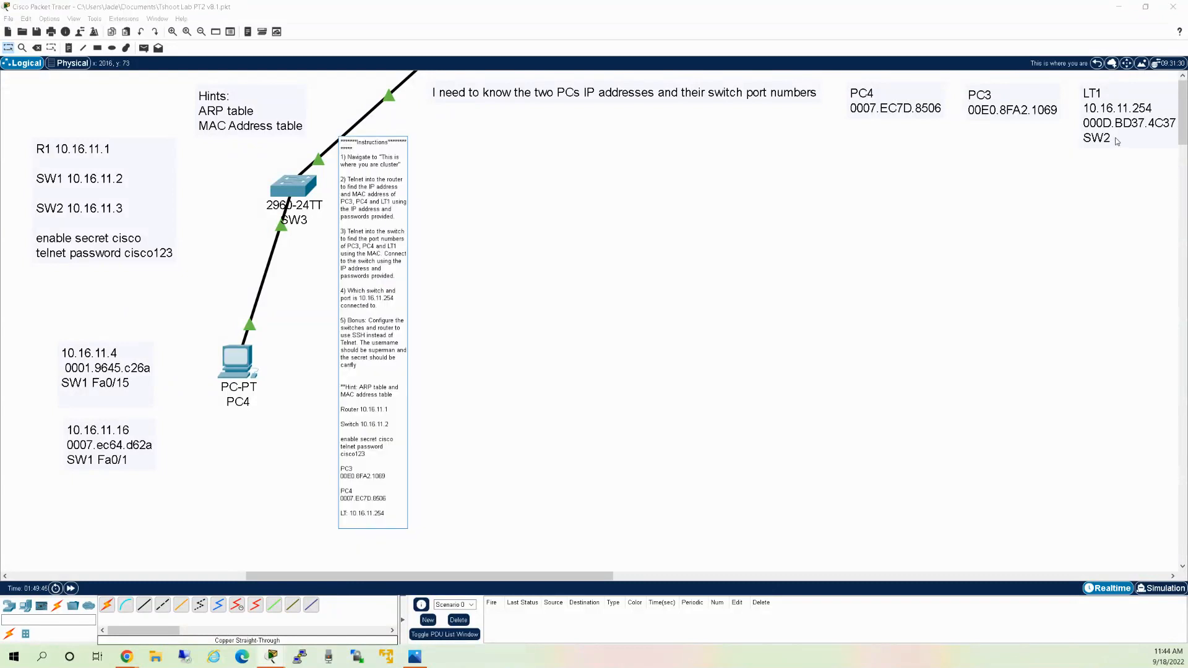
{"action": "left_click", "coordinate": [1121, 110]}
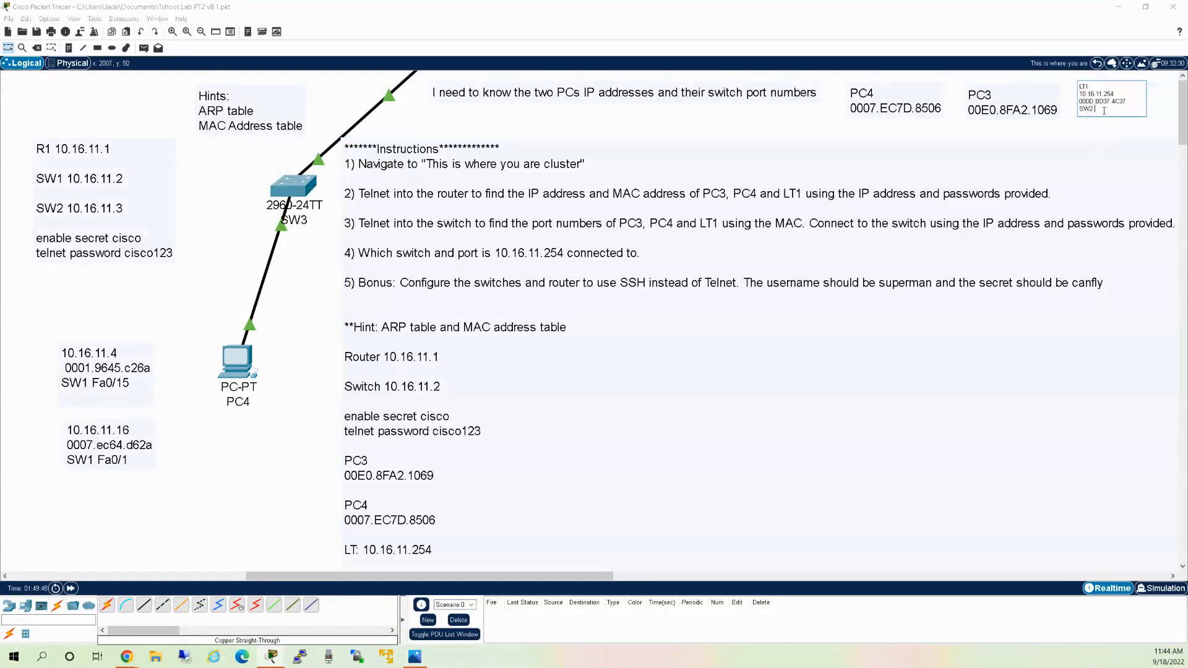
{"action": "type", "text": "Fa0/1"}
{"action": "left_click", "coordinate": [210, 171]}
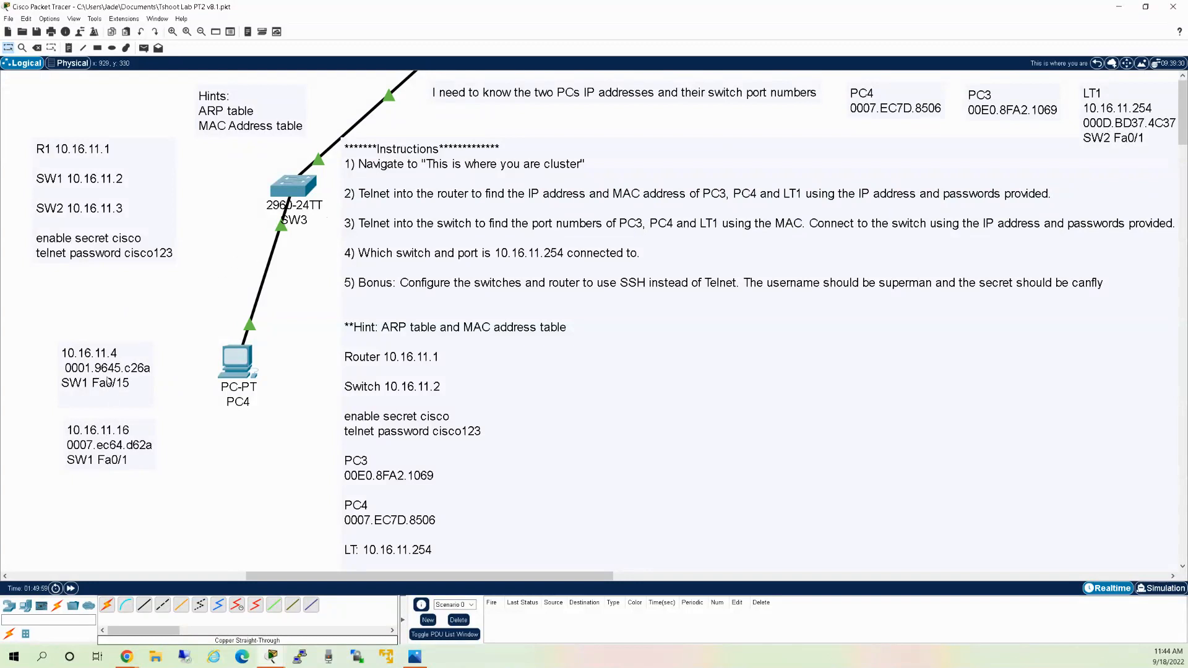
{"action": "left_click", "coordinate": [250, 364]}
{"action": "left_click", "coordinate": [803, 481]}
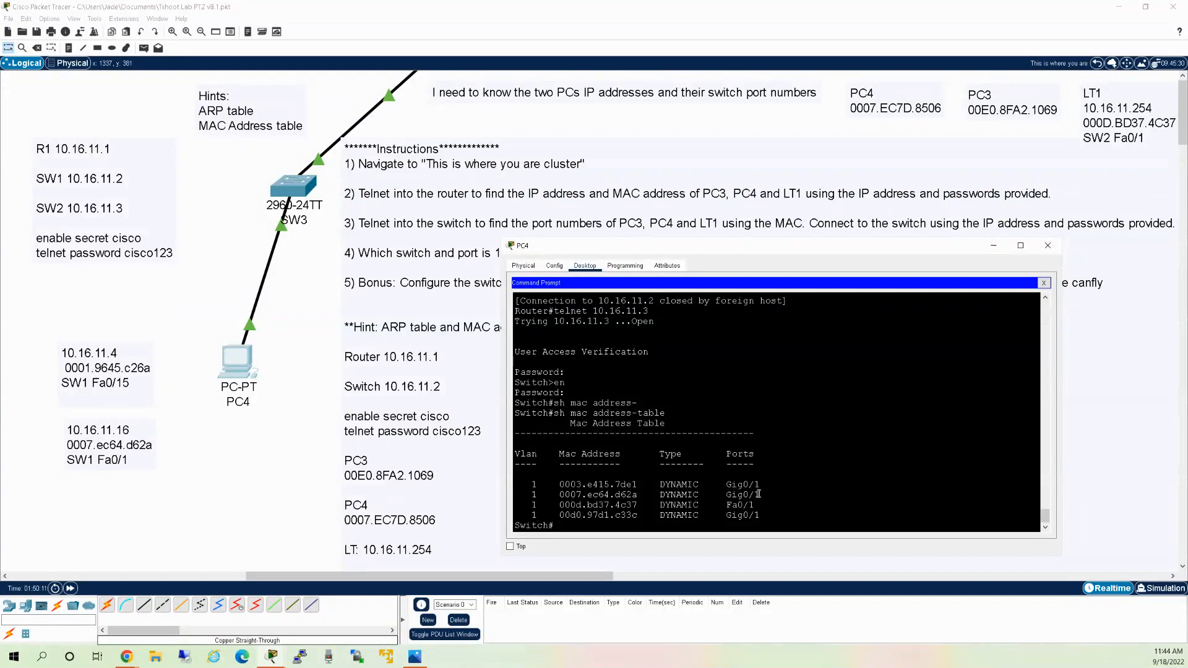
{"action": "left_click_drag", "start_coordinate": [759, 495], "coordinate": [727, 486]}
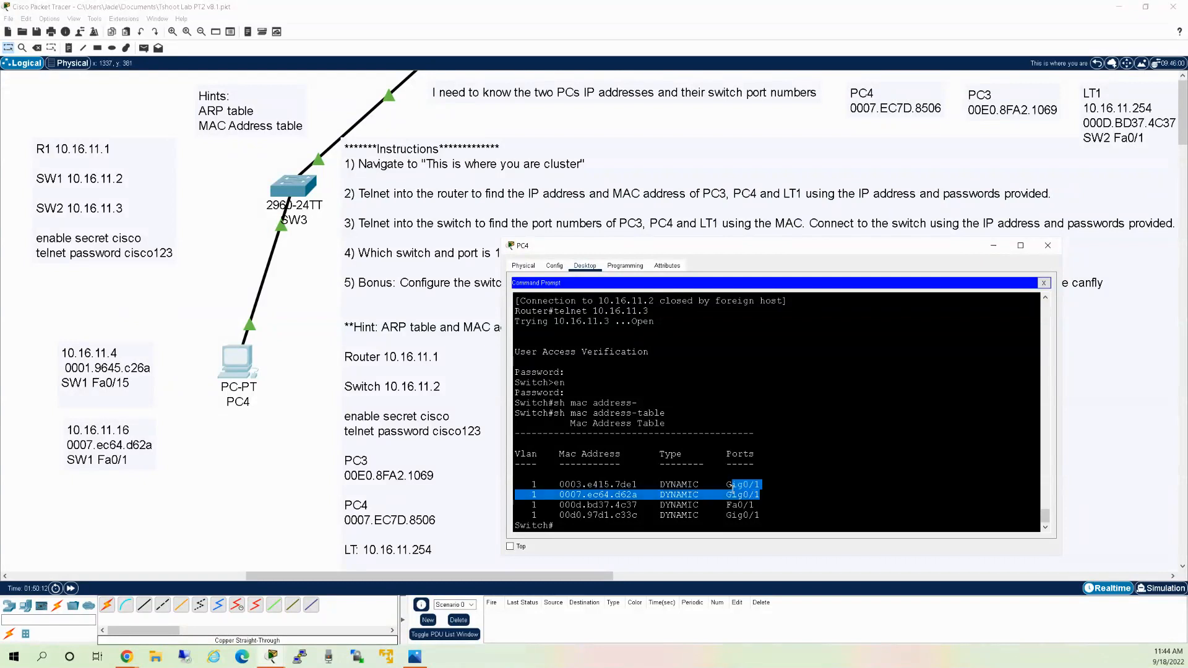
{"action": "left_click", "coordinate": [764, 521]}
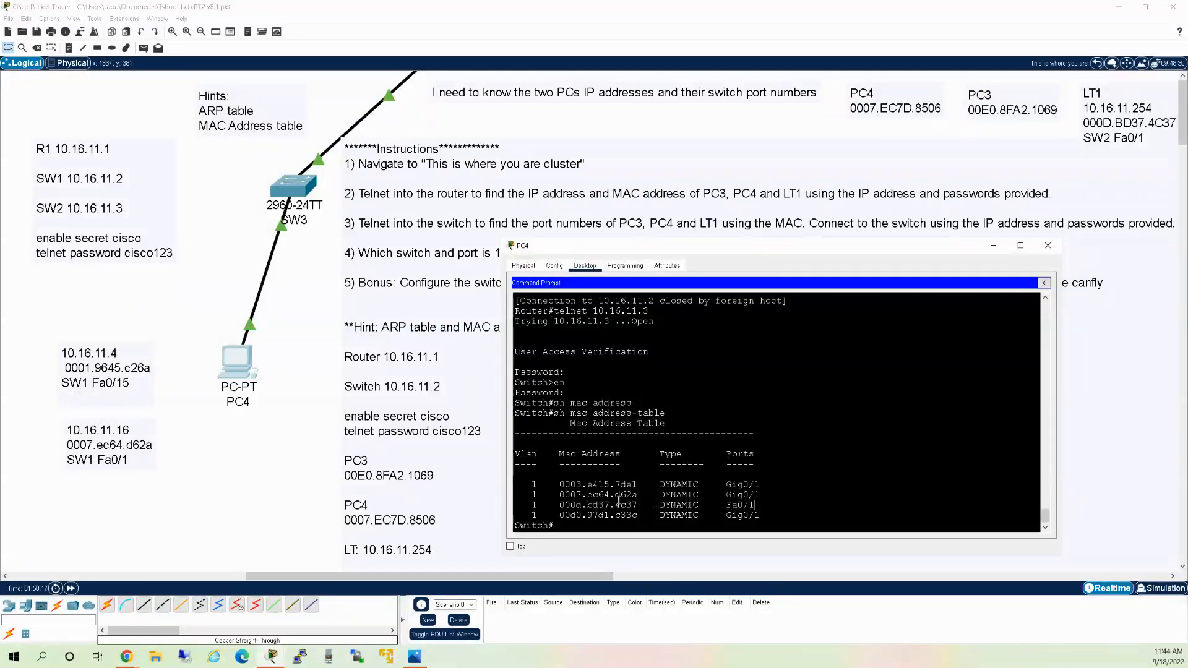
{"action": "left_click_drag", "start_coordinate": [639, 486], "coordinate": [627, 486]}
{"action": "scroll", "coordinate": [644, 489], "scroll_direction": "up", "scroll_amount": 9}
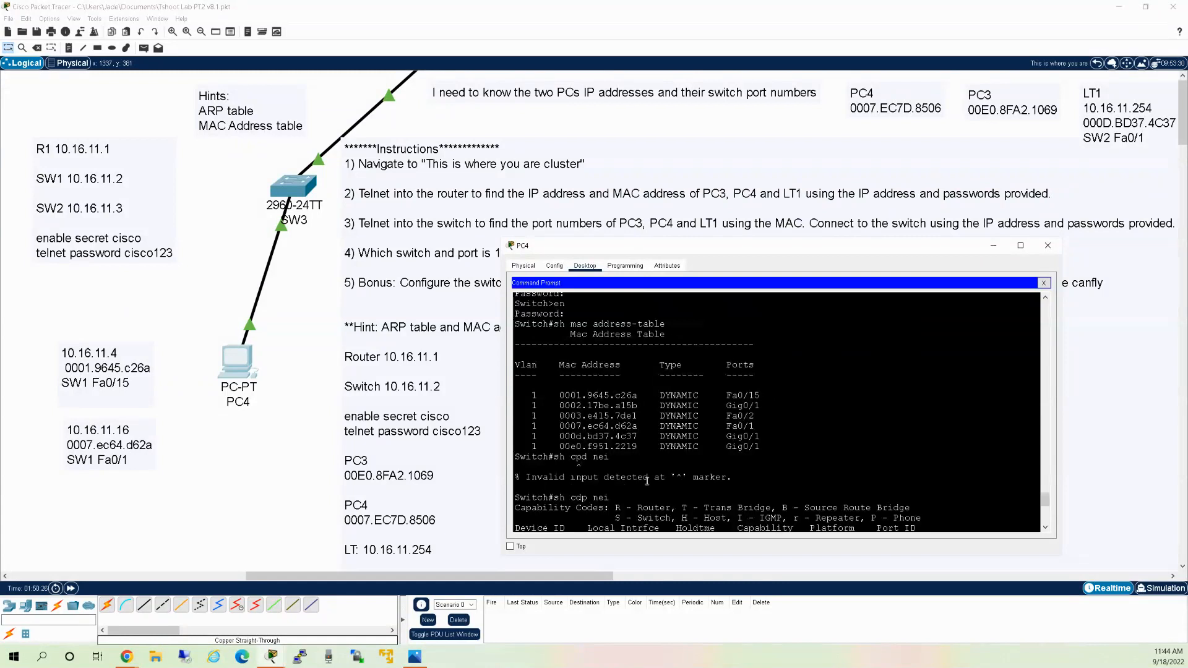
{"action": "scroll", "coordinate": [637, 458], "scroll_direction": "up", "scroll_amount": 5}
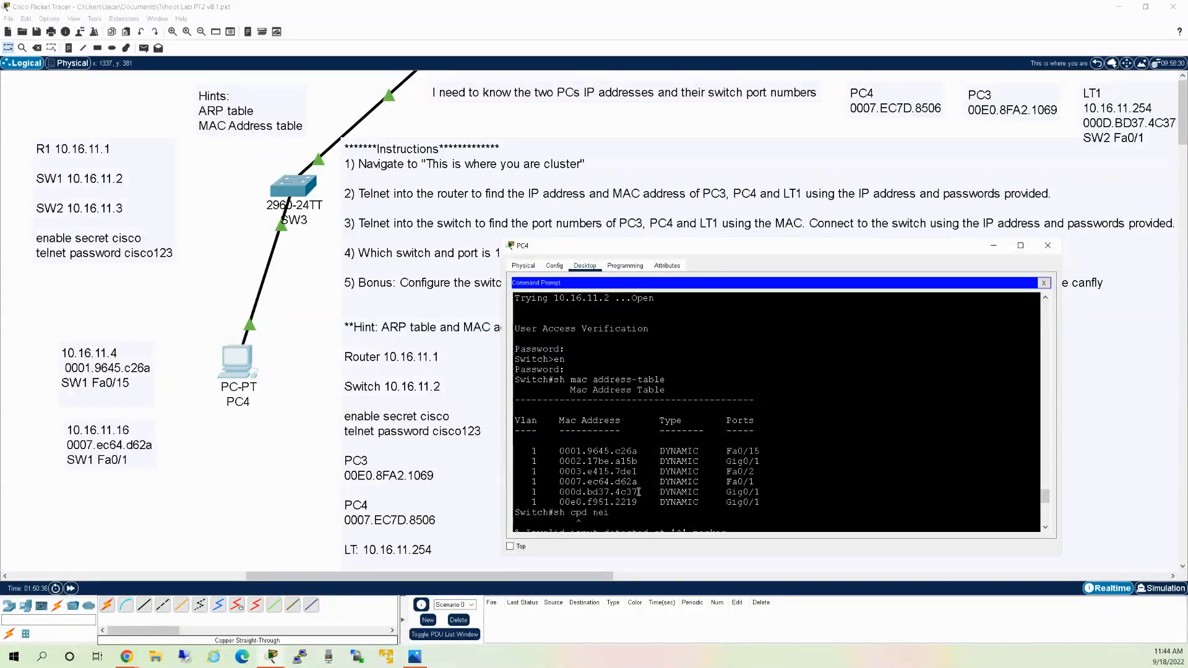
{"action": "scroll", "coordinate": [654, 470], "scroll_direction": "down", "scroll_amount": 8}
{"action": "scroll", "coordinate": [653, 464], "scroll_direction": "down", "scroll_amount": 3}
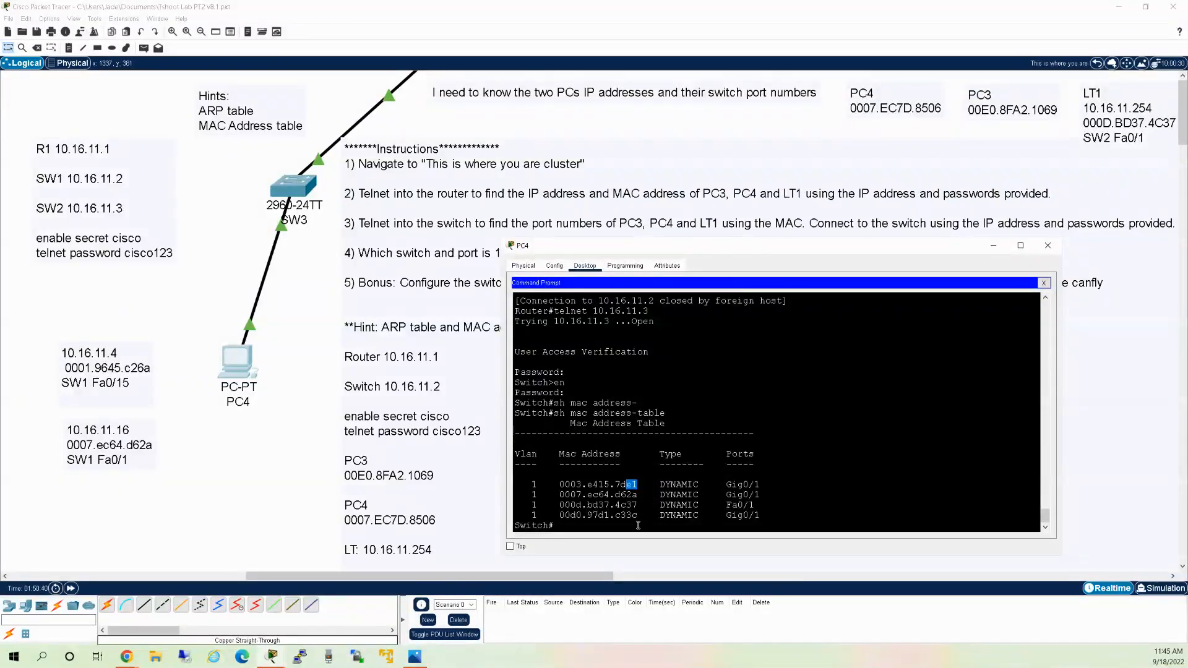
{"action": "scroll", "coordinate": [644, 511], "scroll_direction": "up", "scroll_amount": 5}
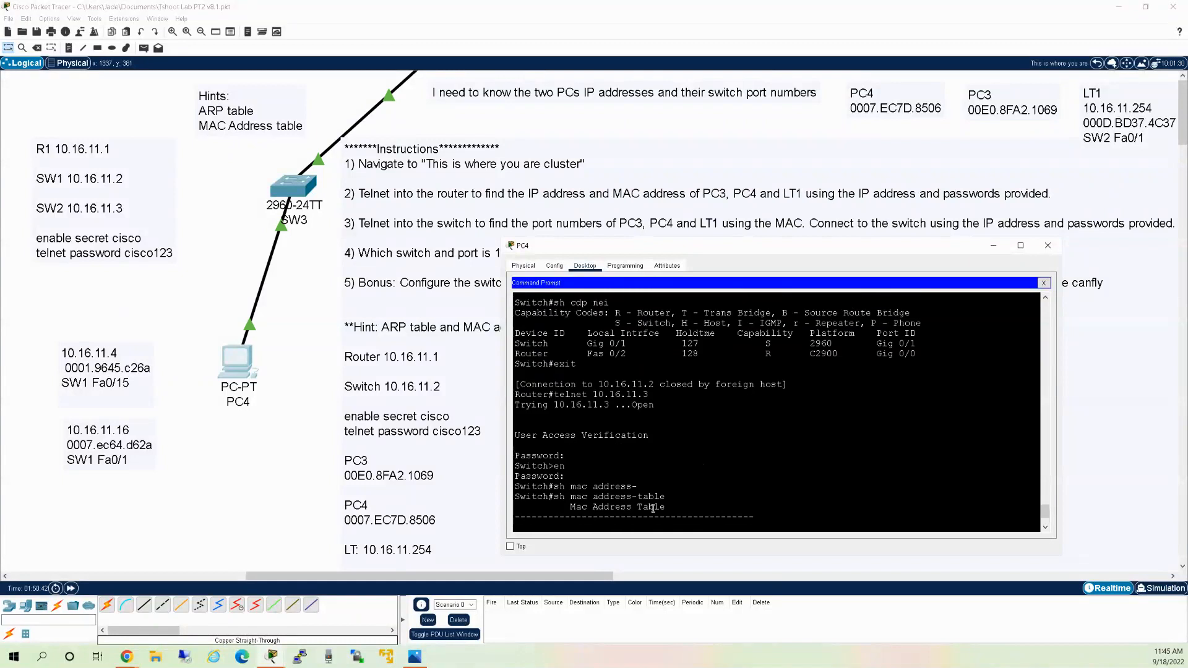
{"action": "scroll", "coordinate": [645, 498], "scroll_direction": "down", "scroll_amount": 3}
{"action": "scroll", "coordinate": [645, 495], "scroll_direction": "down", "scroll_amount": 2}
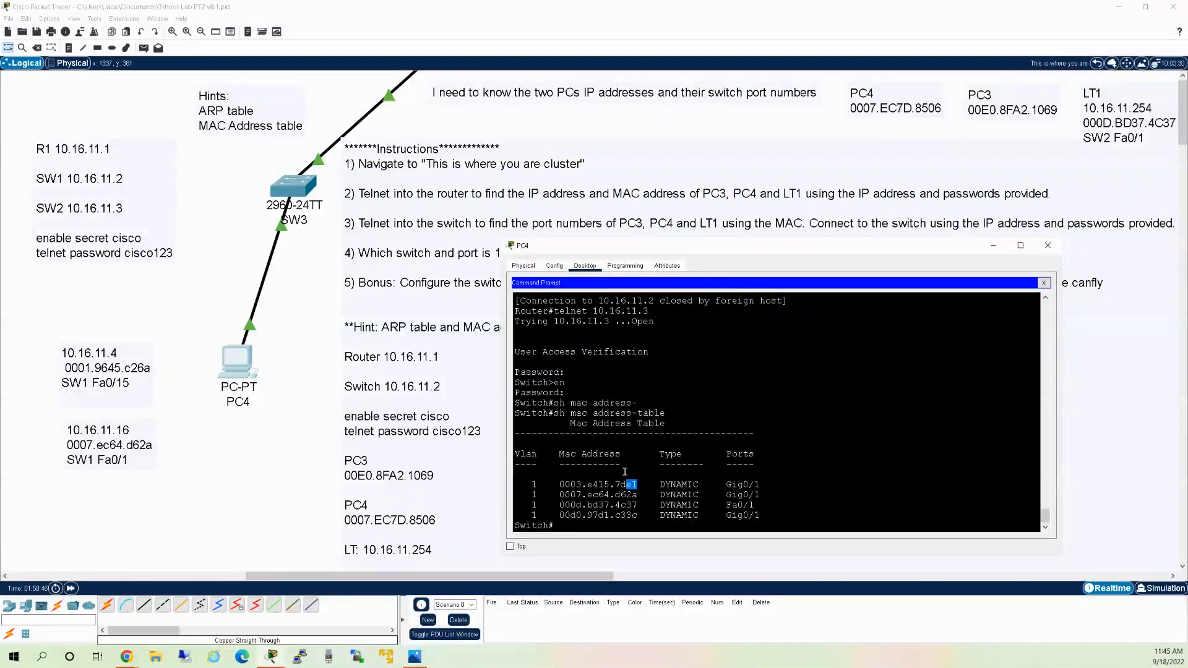
{"action": "scroll", "coordinate": [622, 464], "scroll_direction": "up", "scroll_amount": 4}
{"action": "scroll", "coordinate": [619, 452], "scroll_direction": "down", "scroll_amount": 3}
{"action": "scroll", "coordinate": [616, 433], "scroll_direction": "up", "scroll_amount": 3}
{"action": "scroll", "coordinate": [612, 420], "scroll_direction": "down", "scroll_amount": 1}
{"action": "scroll", "coordinate": [612, 420], "scroll_direction": "down", "scroll_amount": 3}
Enter the mistyped 'xit', which fails with an unknown-command domain lookup error.
{"action": "left_click", "coordinate": [644, 525]}
{"action": "type", "text": "xit"}
{"action": "key", "text": "Return"}
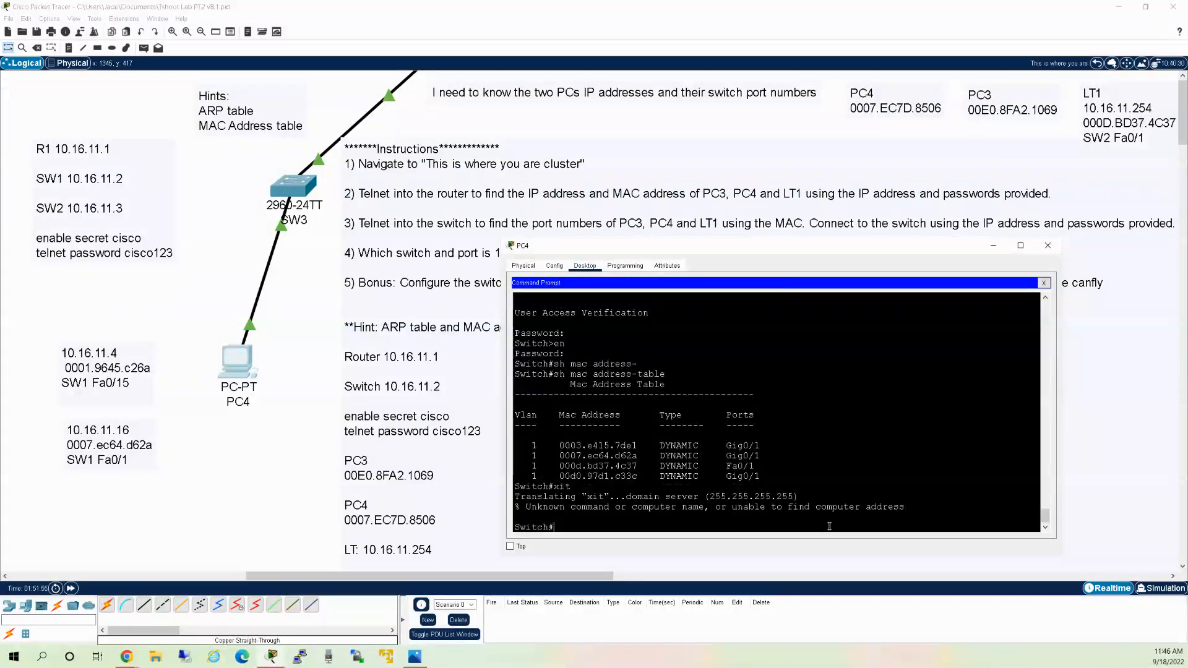
Disable ip domain-lookup on the switch and save running config to startup-config.
{"action": "type", "text": "conf t"}
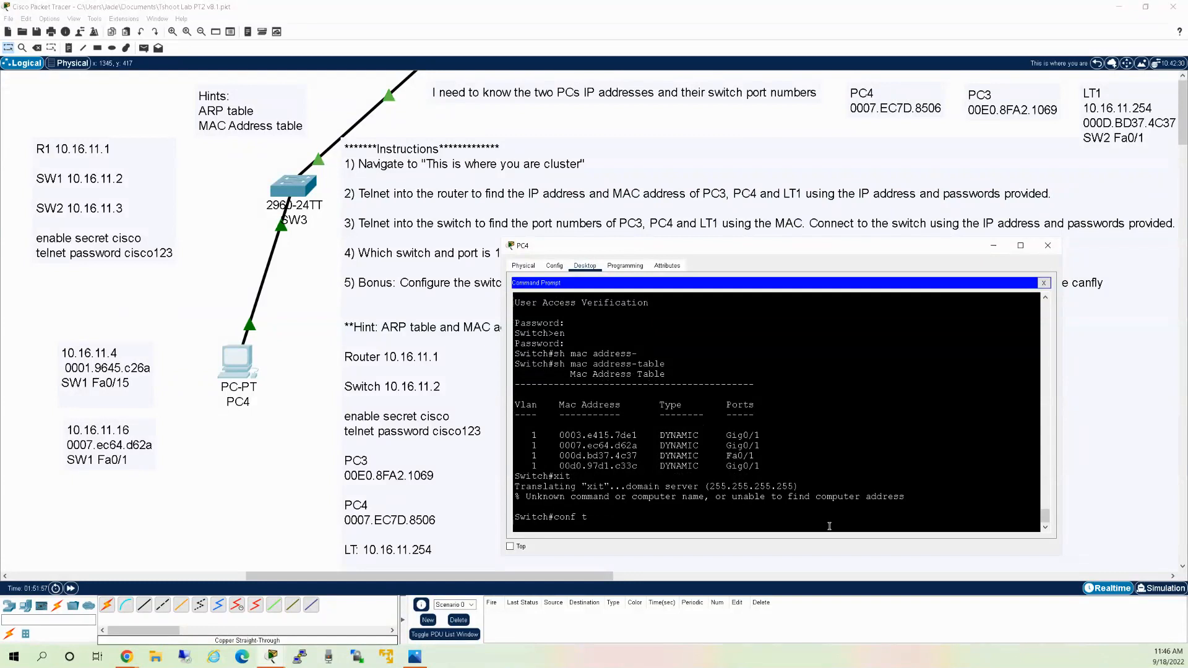
{"action": "key", "text": "Return"}
{"action": "type", "text": "no ip domain-lookup"}
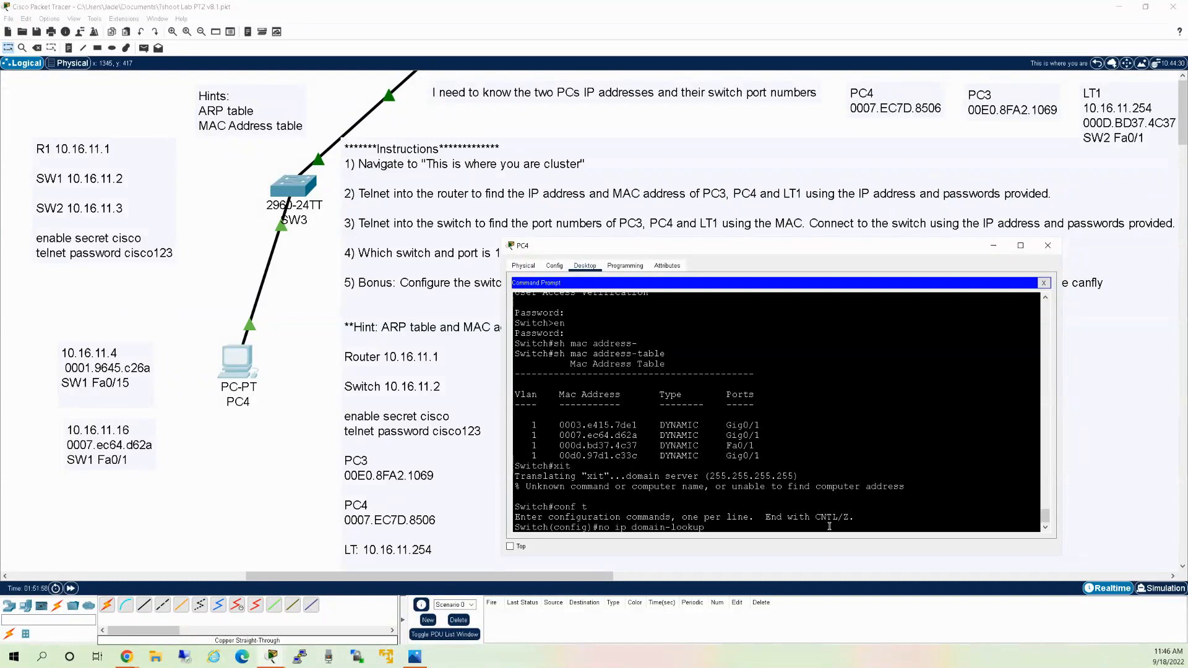
{"action": "key", "text": "Return"}
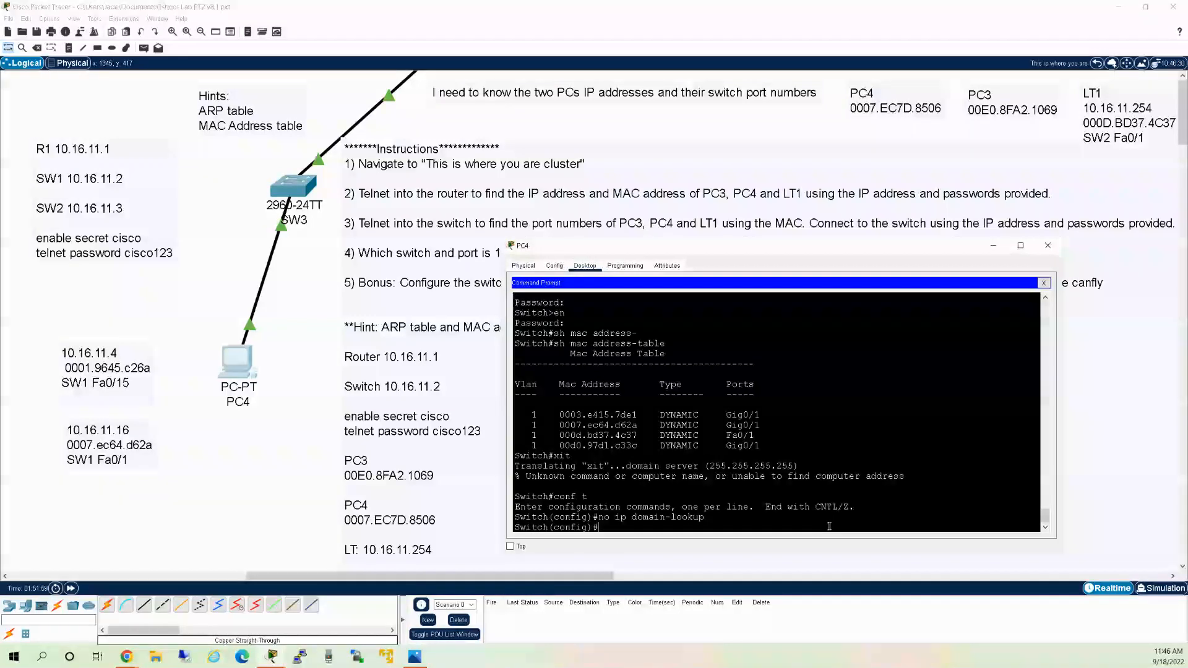
{"action": "type", "text": "do copy run statr"}
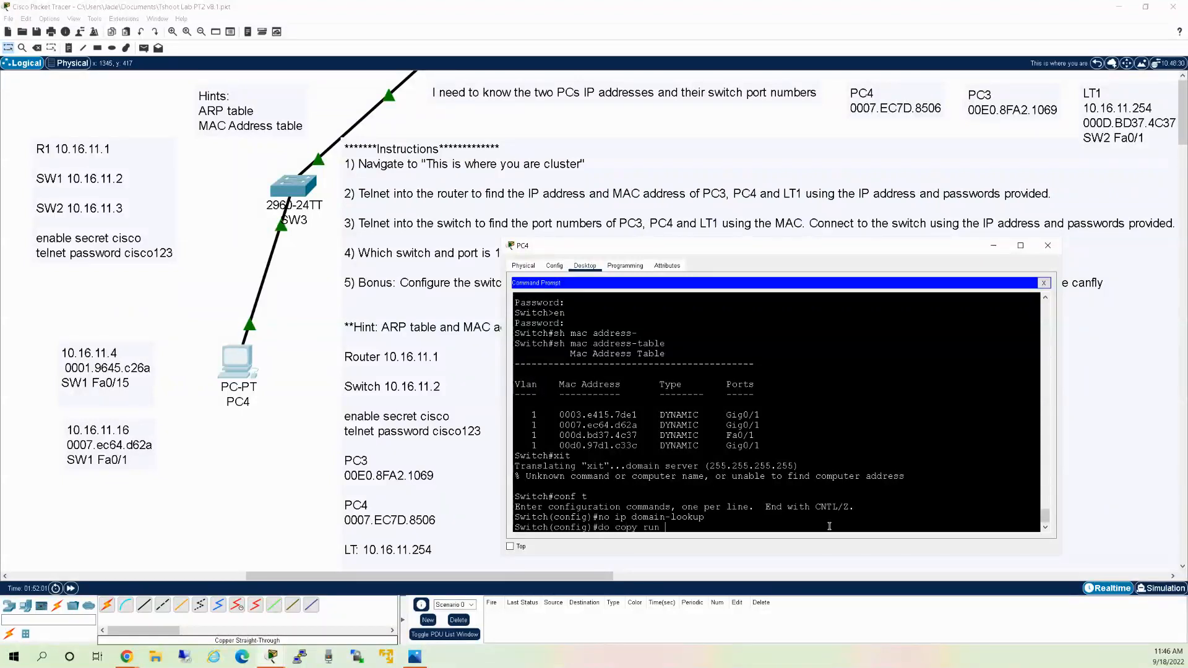
{"action": "key", "text": "BackSpace"}
{"action": "type", "text": "rt"}
{"action": "key", "text": "Return"}
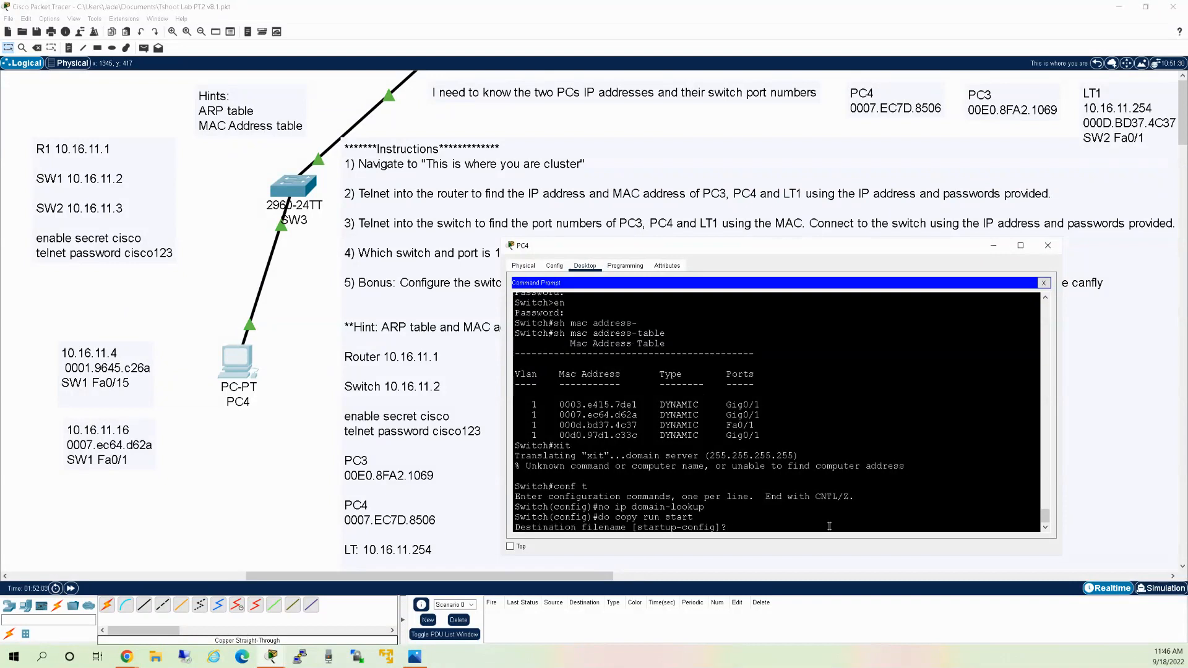
{"action": "key", "text": "Return"}
Exit configuration mode and close the switch session, returning to the router.
{"action": "type", "text": "exit"}
{"action": "key", "text": "Return"}
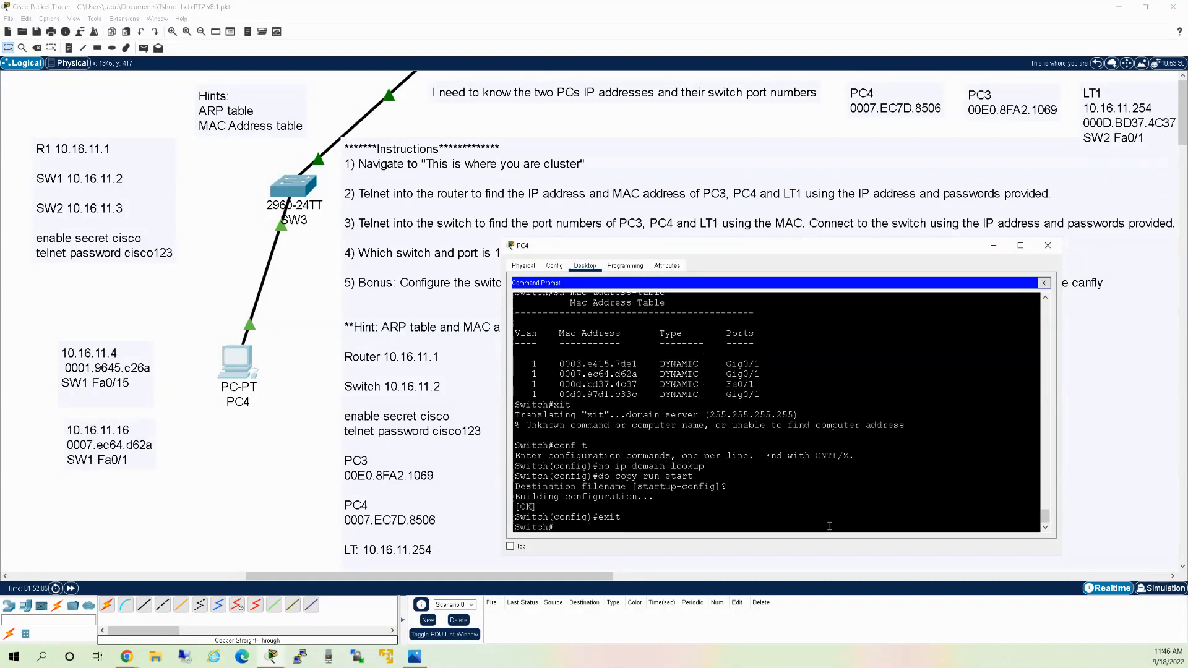
{"action": "type", "text": "exit"}
{"action": "key", "text": "Return"}
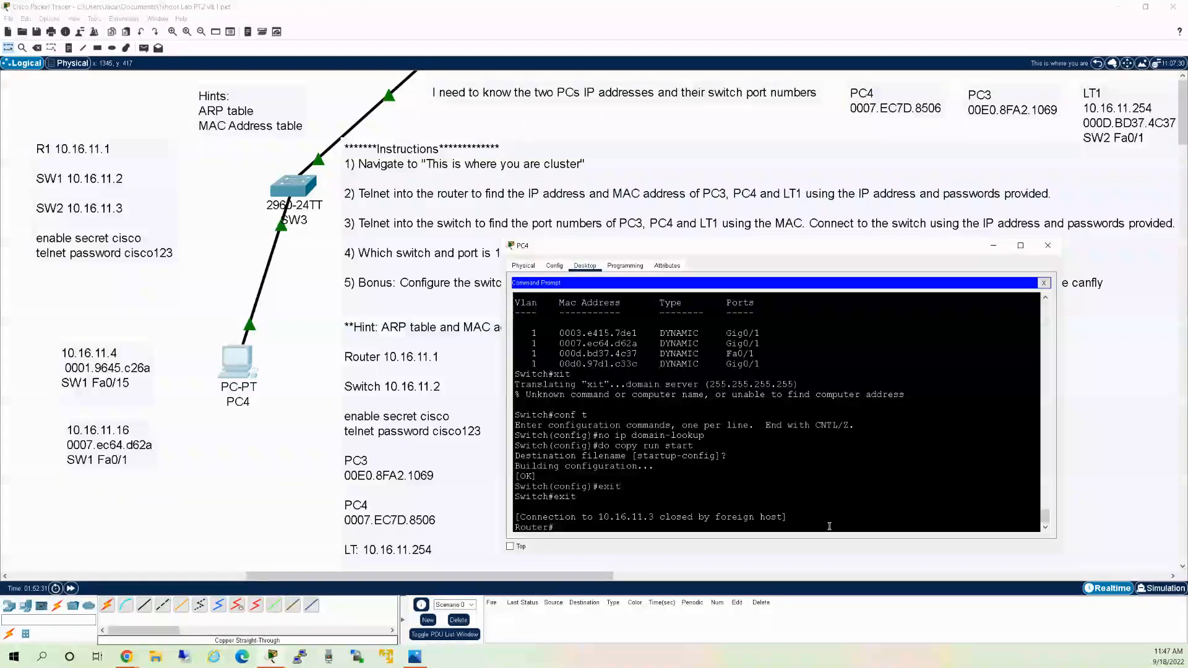
Check the router's ARP table, ping 10.16.11.4, and confirm MAC 0001.9645.C26A now appears.
{"action": "type", "text": "sh ip ar"}
{"action": "key", "text": "Return"}
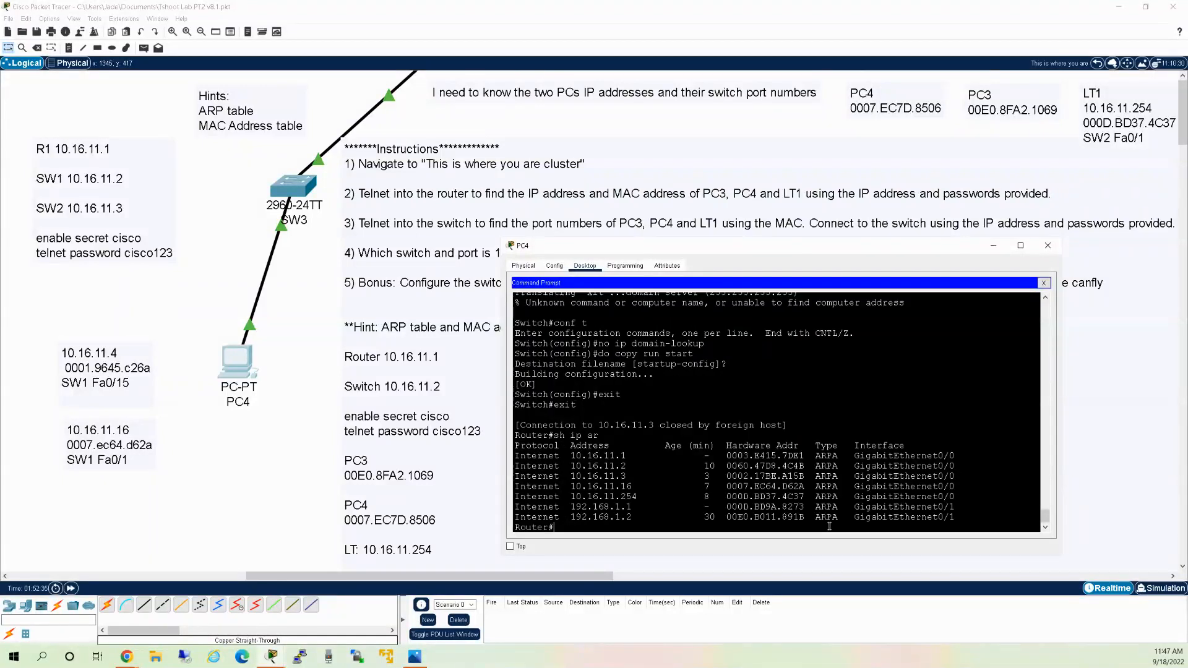
{"action": "type", "text": "telnet 10.16.11.3"}
{"action": "key", "text": "Up"}
{"action": "key", "text": "Up"}
{"action": "key", "text": "Up"}
{"action": "key", "text": "BackSpace"}
{"action": "type", "text": "4"}
{"action": "key", "text": "BackSpace"}
{"action": "key", "text": "BackSpace"}
{"action": "key", "text": "BackSpace"}
{"action": "type", "text": "4"}
{"action": "key", "text": "Return"}
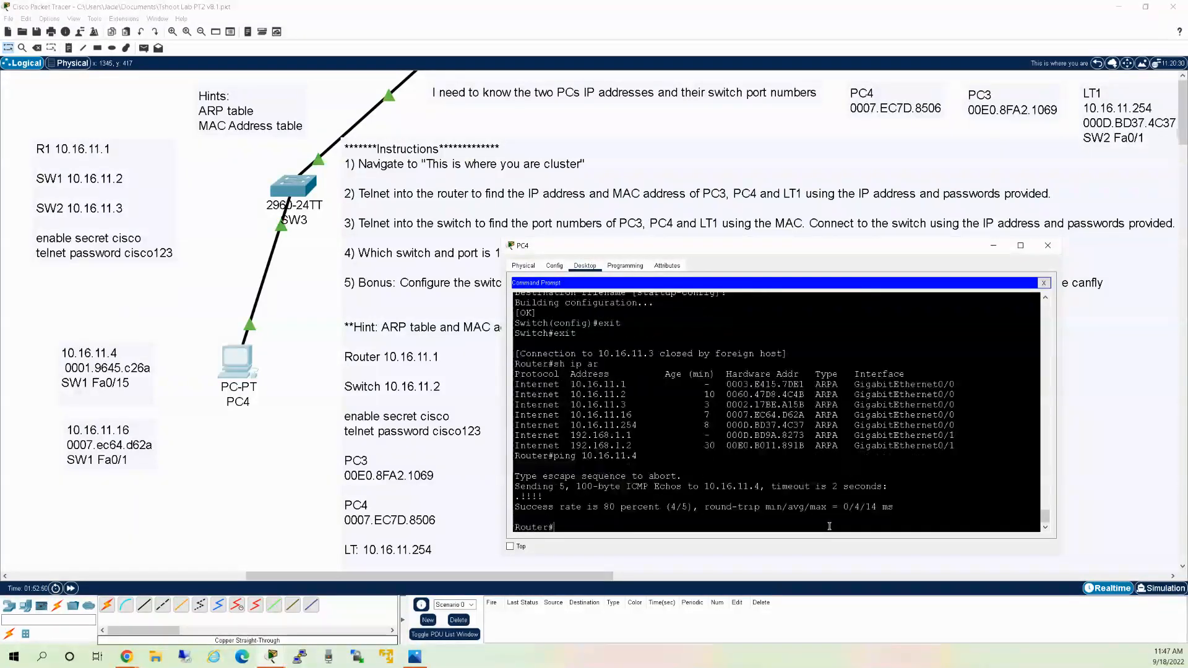
{"action": "type", "text": "sh ip arp"}
{"action": "key", "text": "Return"}
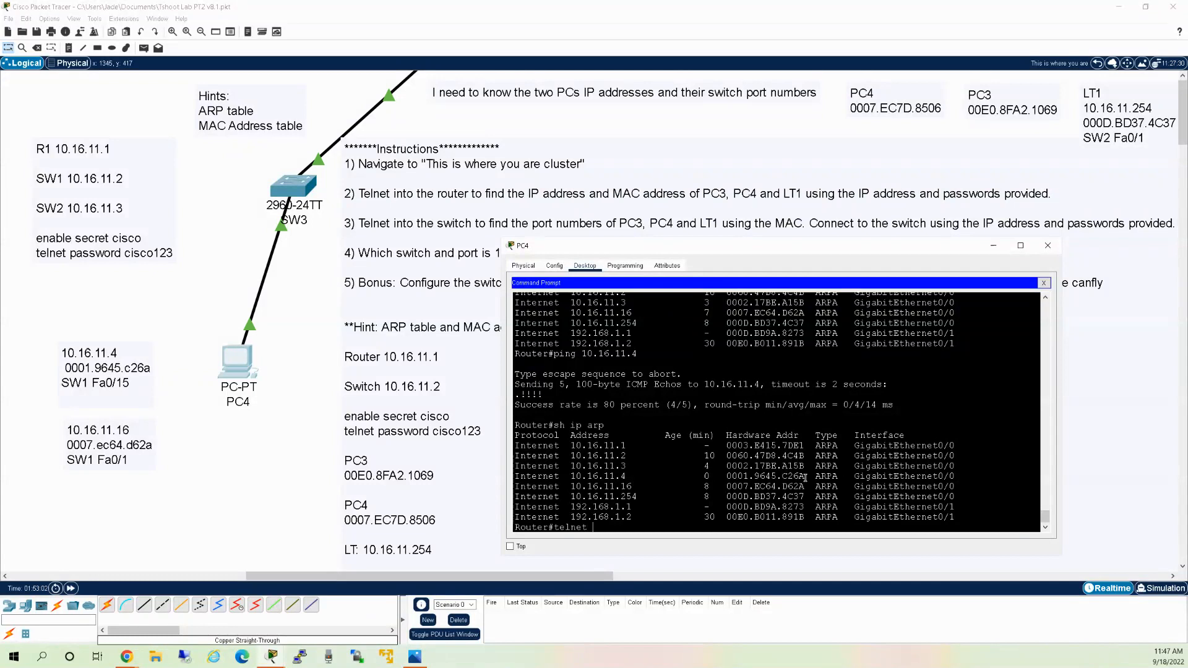
Telnet to switch 10.16.11.2, log in, enter privileged mode, and list its MAC address table.
{"action": "type", "text": "10.16.11.2"}
{"action": "key", "text": "Return"}
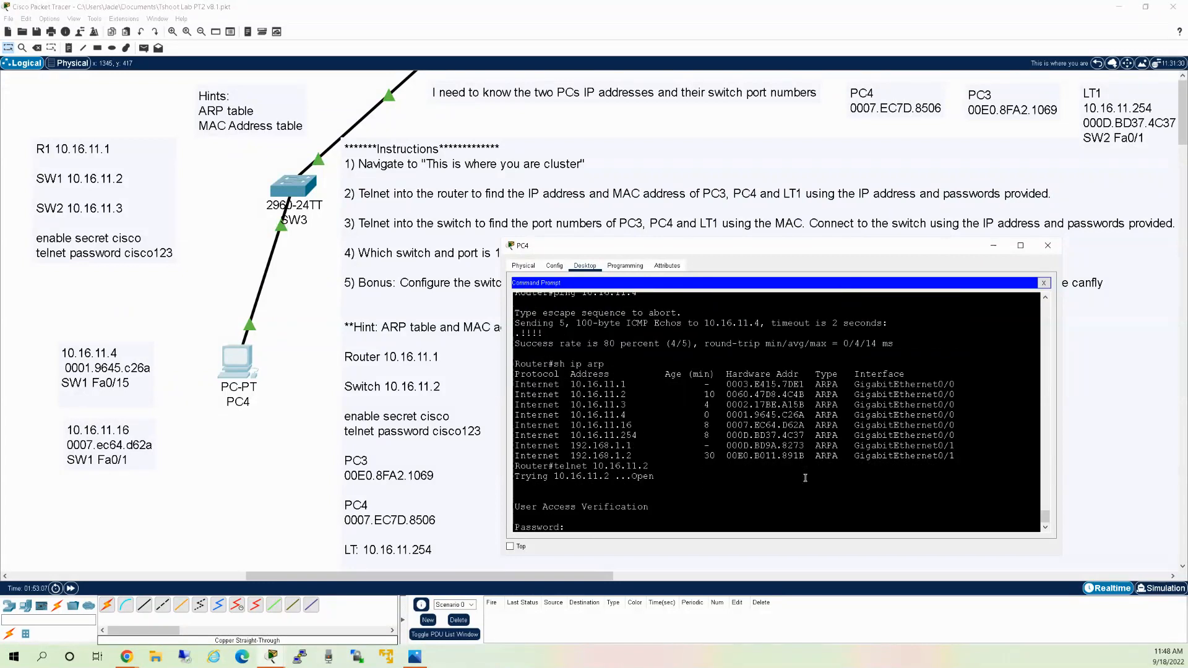
{"action": "type", "text": "cisco123"}
{"action": "key", "text": "Return"}
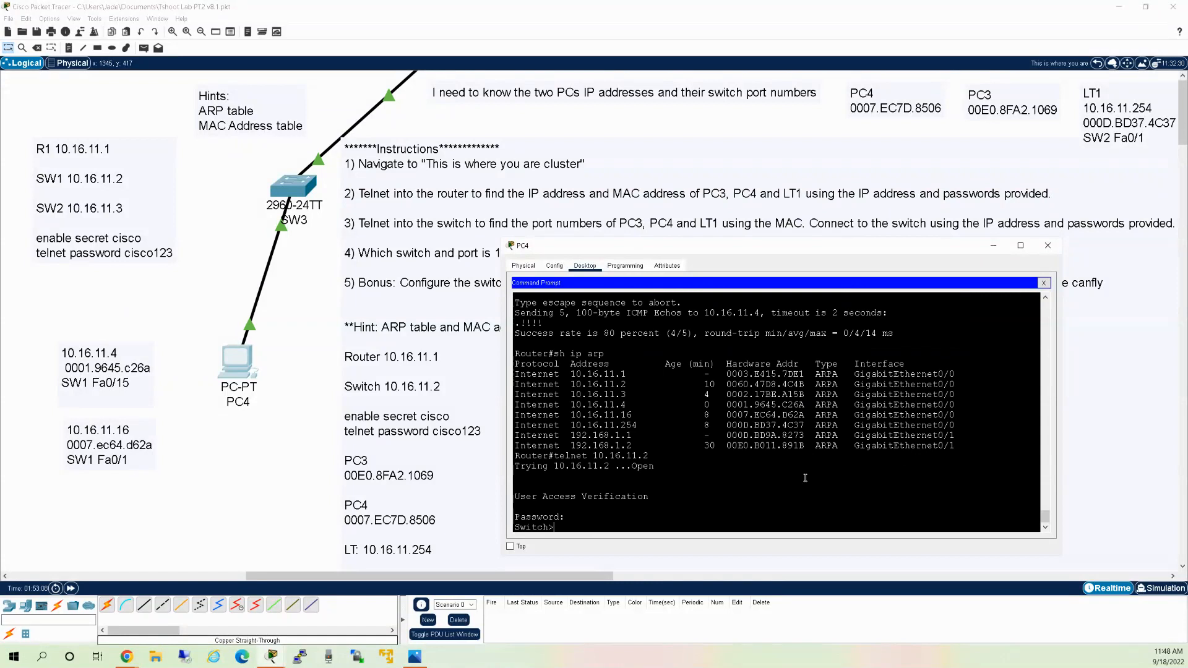
{"action": "type", "text": "en"}
{"action": "key", "text": "Return"}
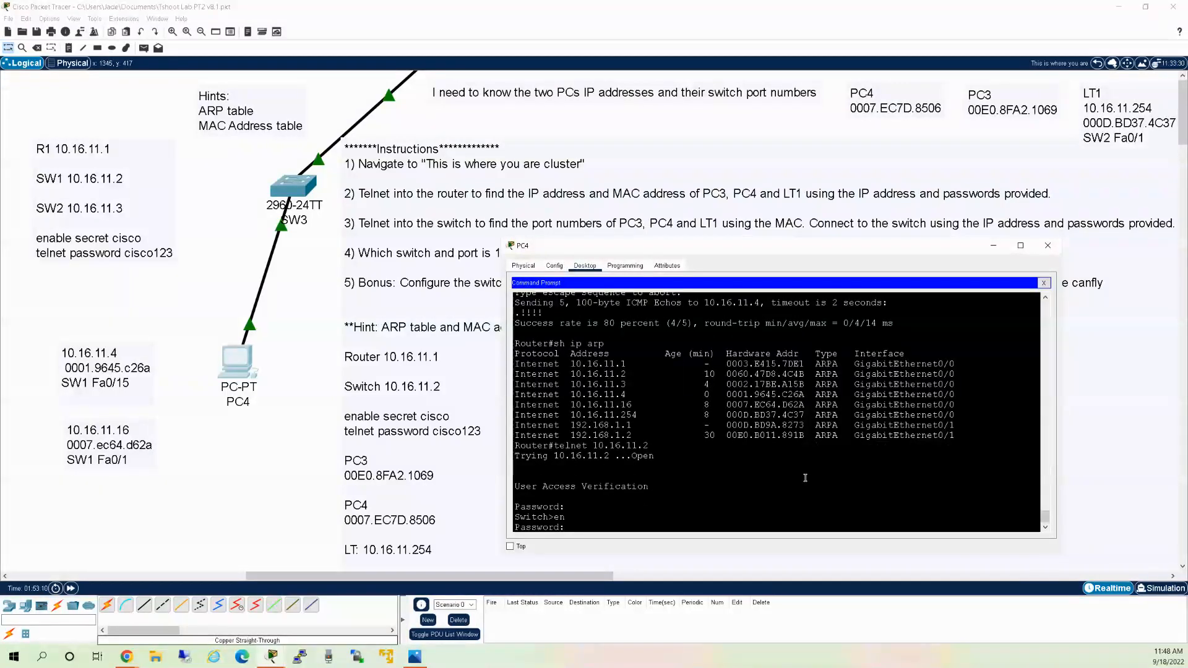
{"action": "type", "text": "cisco"}
{"action": "key", "text": "Return"}
{"action": "type", "text": "sh"}
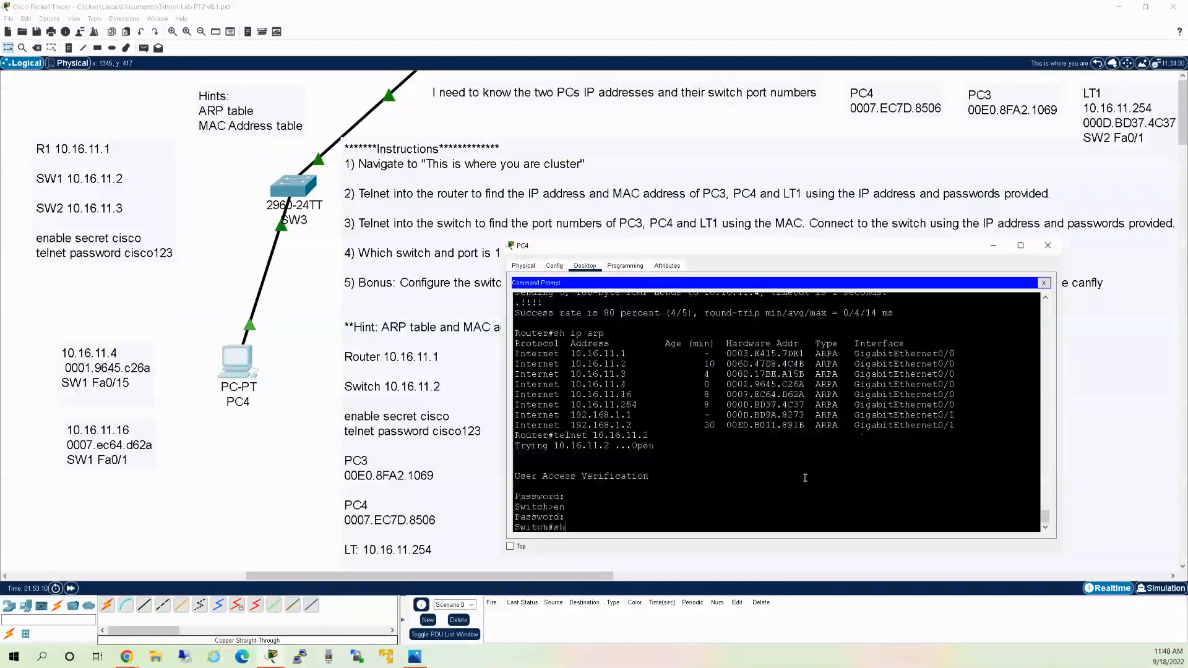
{"action": "type", "text": " mac address"}
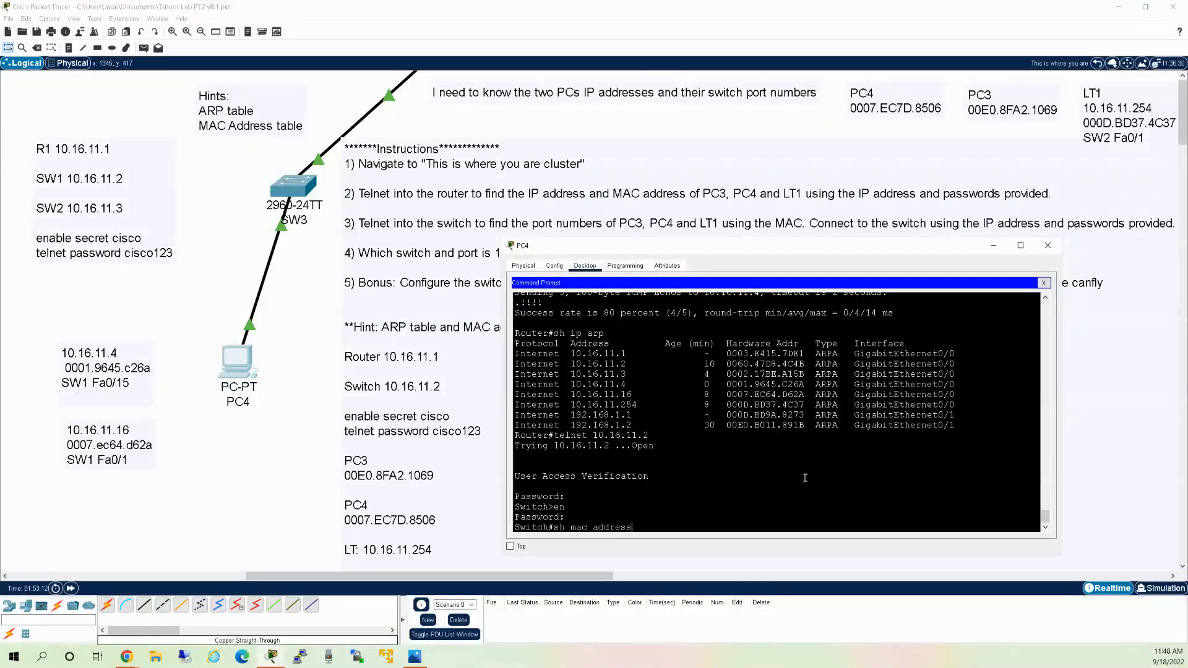
{"action": "type", "text": "-table"}
{"action": "key", "text": "Return"}
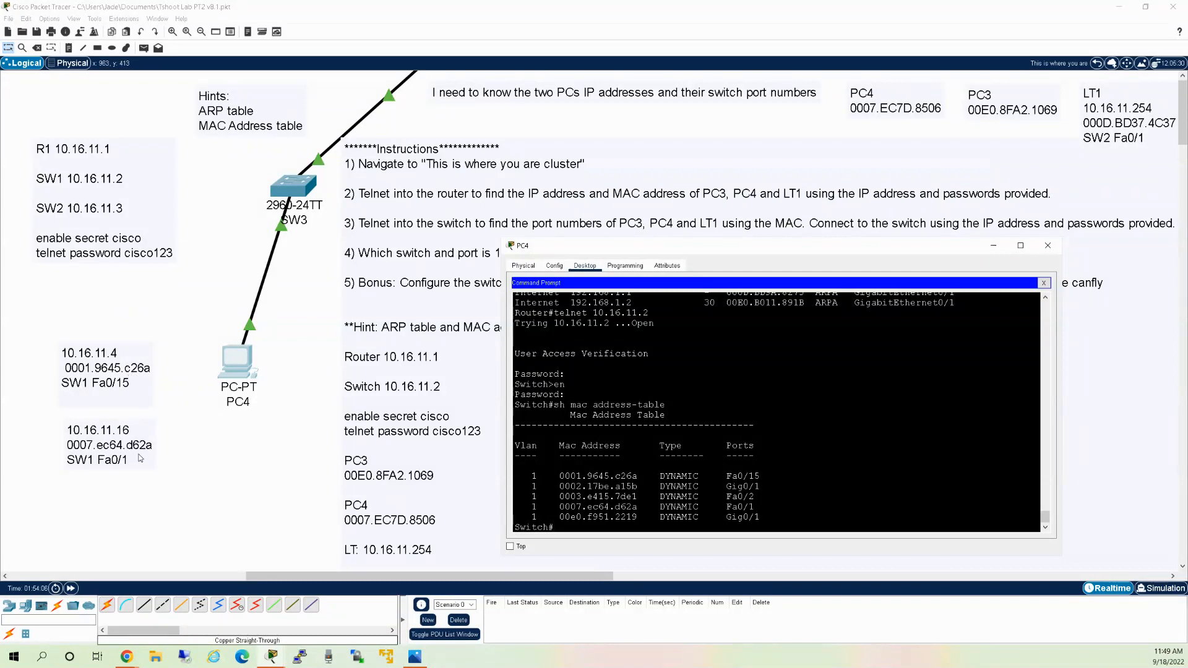
Go back to Root and open the Remote location cluster.
{"action": "left_click", "coordinate": [1097, 63]}
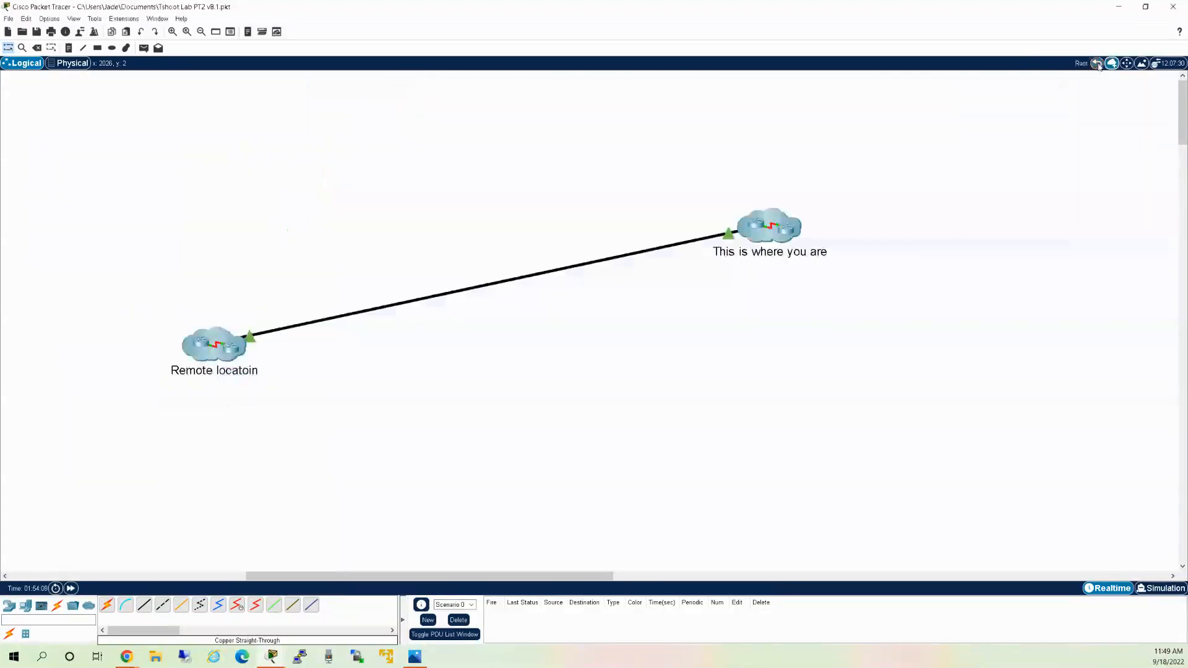
{"action": "double_click", "coordinate": [243, 349]}
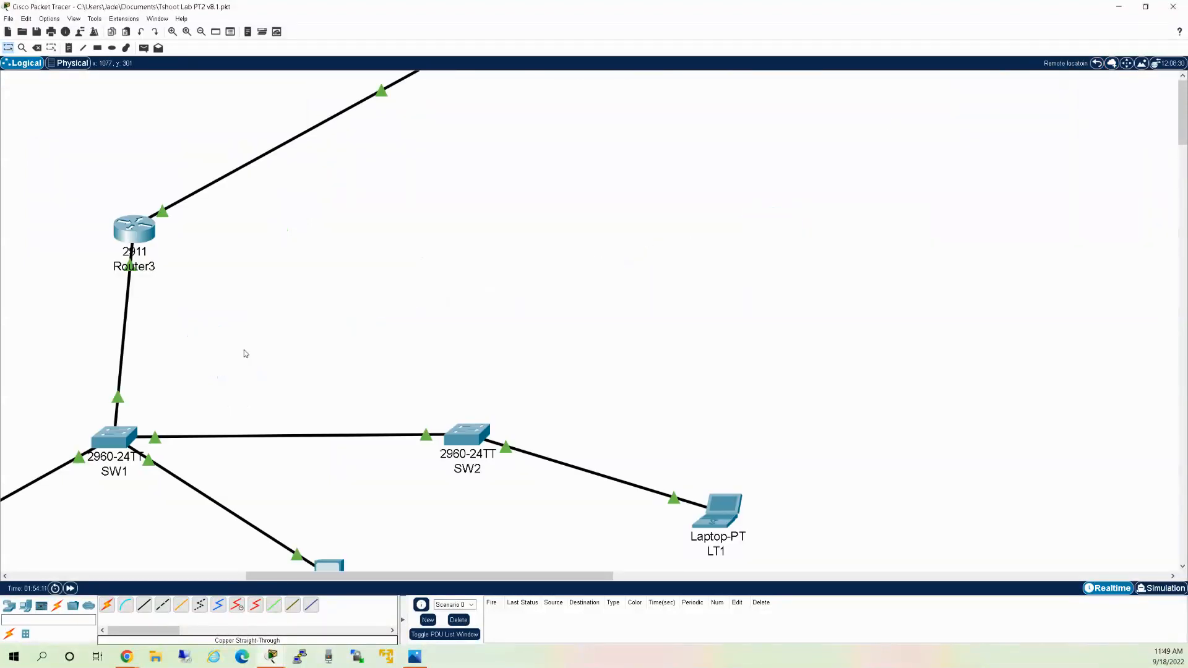
{"action": "scroll", "coordinate": [375, 333], "scroll_direction": "down", "scroll_amount": 3}
{"action": "left_click_drag", "start_coordinate": [368, 575], "coordinate": [279, 574]}
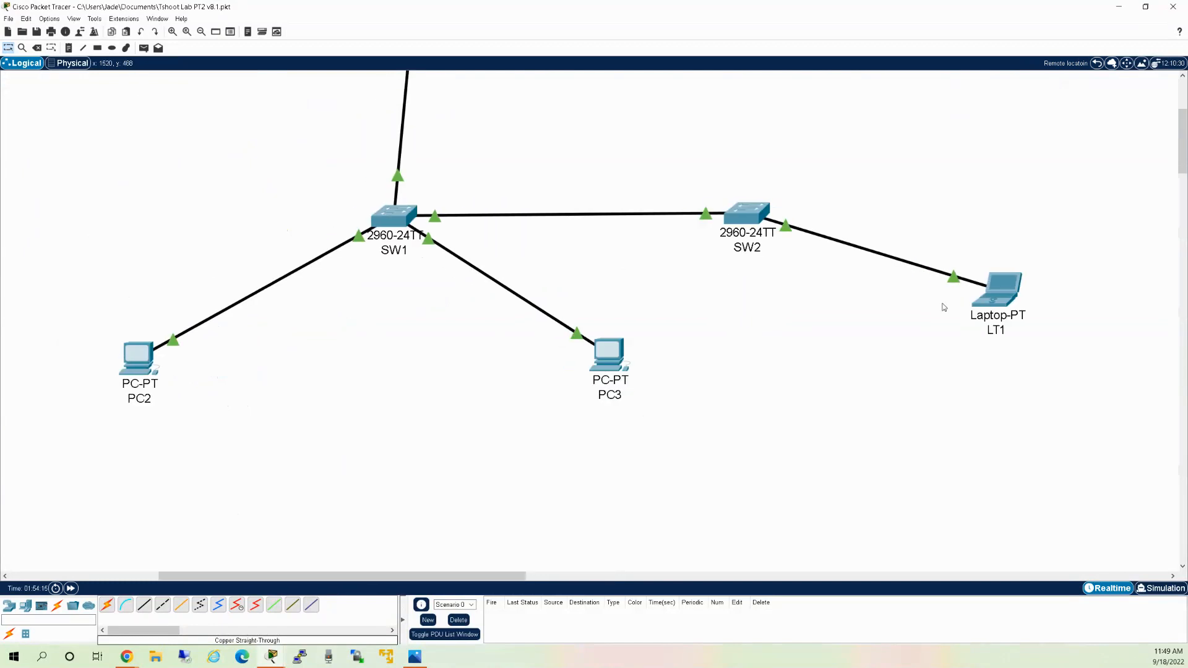
Run ipconfig /all in PC2's Command Prompt.
{"action": "left_click", "coordinate": [141, 357]}
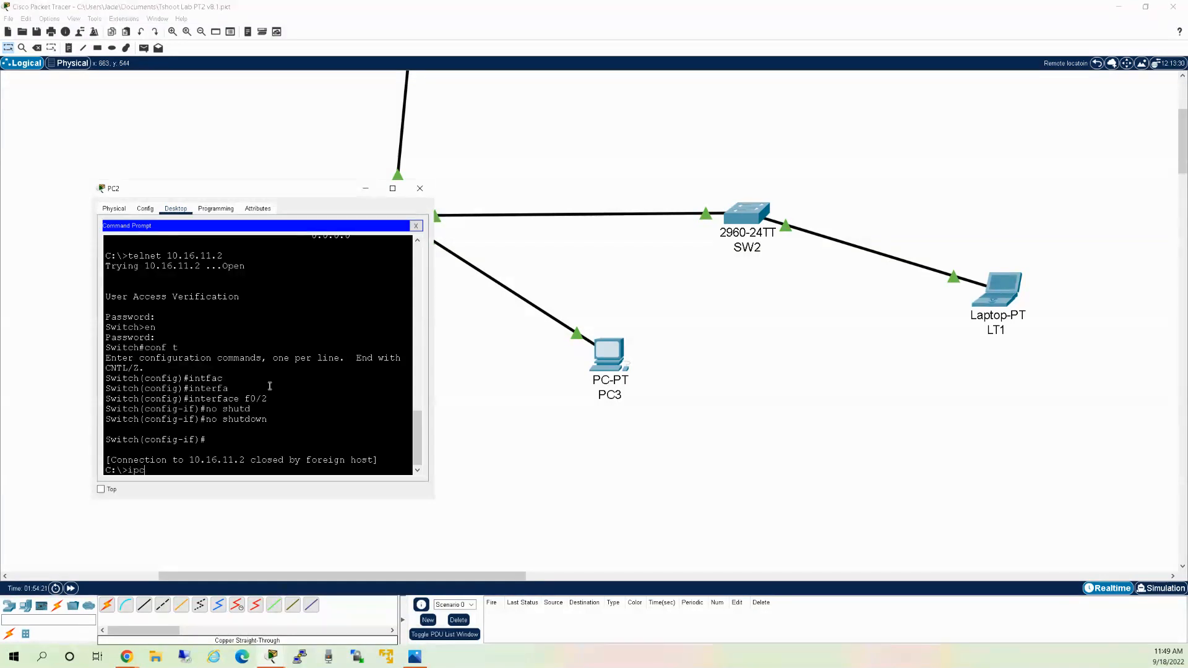
{"action": "key", "text": "BackSpace"}
{"action": "key", "text": "BackSpace"}
{"action": "key", "text": "BackSpace"}
{"action": "key", "text": "Return"}
{"action": "key", "text": "Return"}
{"action": "key", "text": "Return"}
{"action": "key", "text": "Return"}
{"action": "key", "text": "Return"}
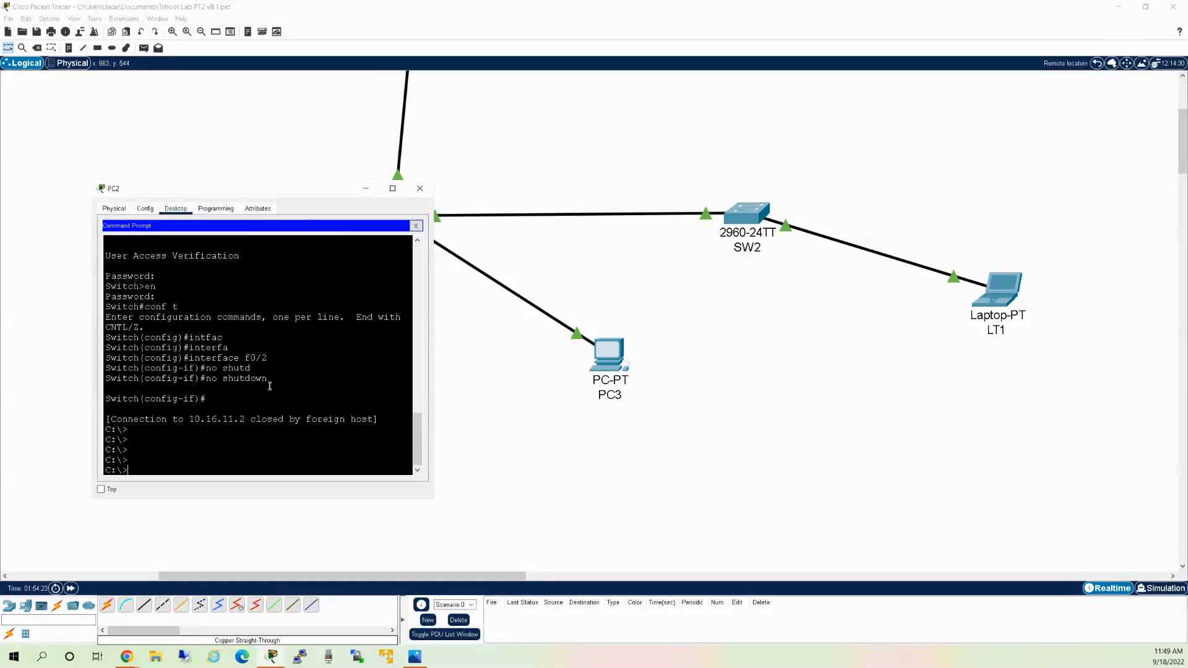
{"action": "type", "text": "ipconfig /all"}
{"action": "key", "text": "Return"}
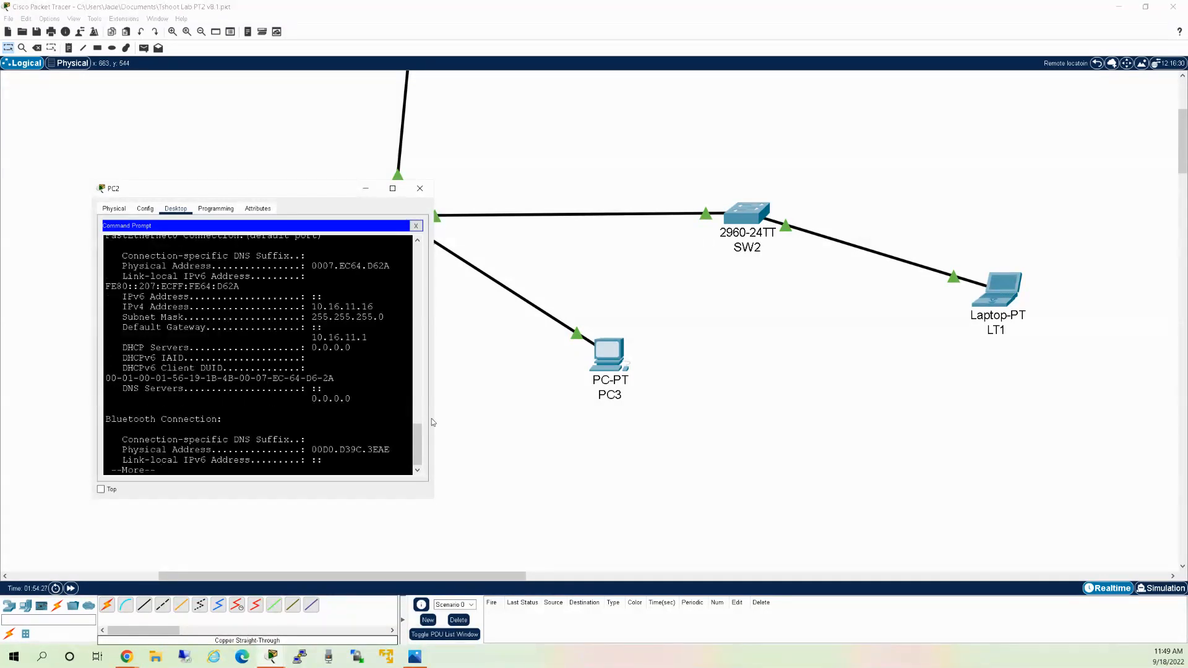
Widen PC2's window and scroll to address 10.16.11.16 and MAC 0007.EC64.D62A.
{"action": "left_click_drag", "start_coordinate": [434, 331], "coordinate": [523, 334]}
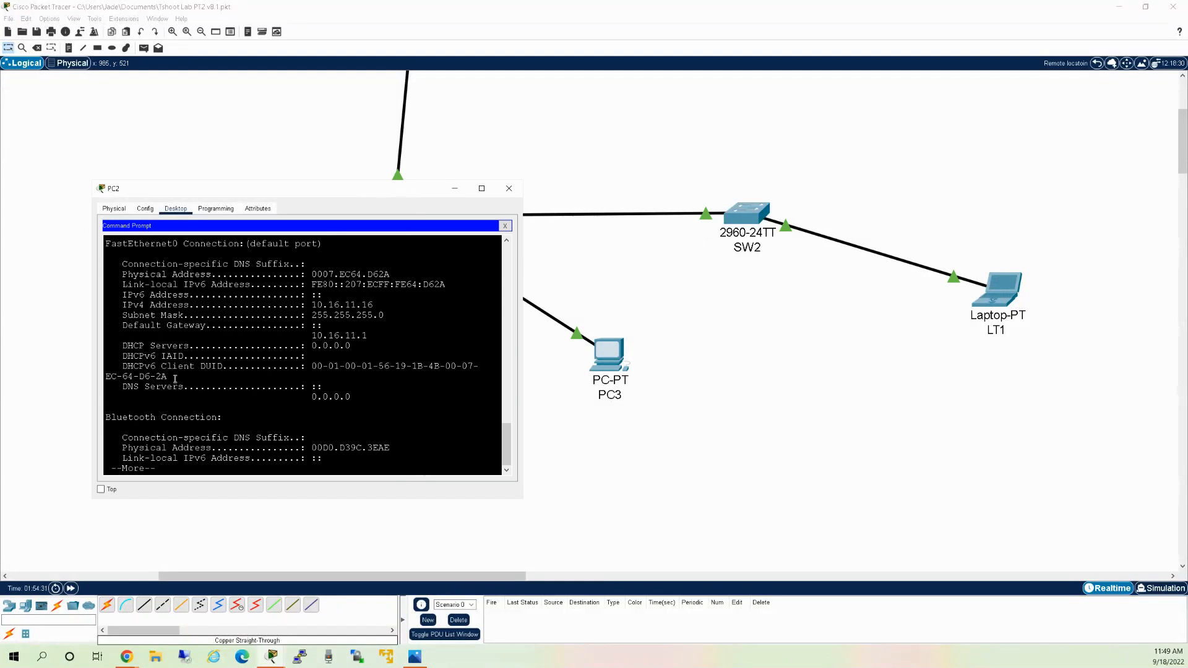
{"action": "scroll", "coordinate": [173, 381], "scroll_direction": "up", "scroll_amount": 2}
{"action": "scroll", "coordinate": [173, 382], "scroll_direction": "down", "scroll_amount": 1}
{"action": "key", "text": "space"}
{"action": "scroll", "coordinate": [203, 412], "scroll_direction": "up", "scroll_amount": 2}
{"action": "scroll", "coordinate": [179, 392], "scroll_direction": "down", "scroll_amount": 3}
{"action": "scroll", "coordinate": [181, 412], "scroll_direction": "up", "scroll_amount": 3}
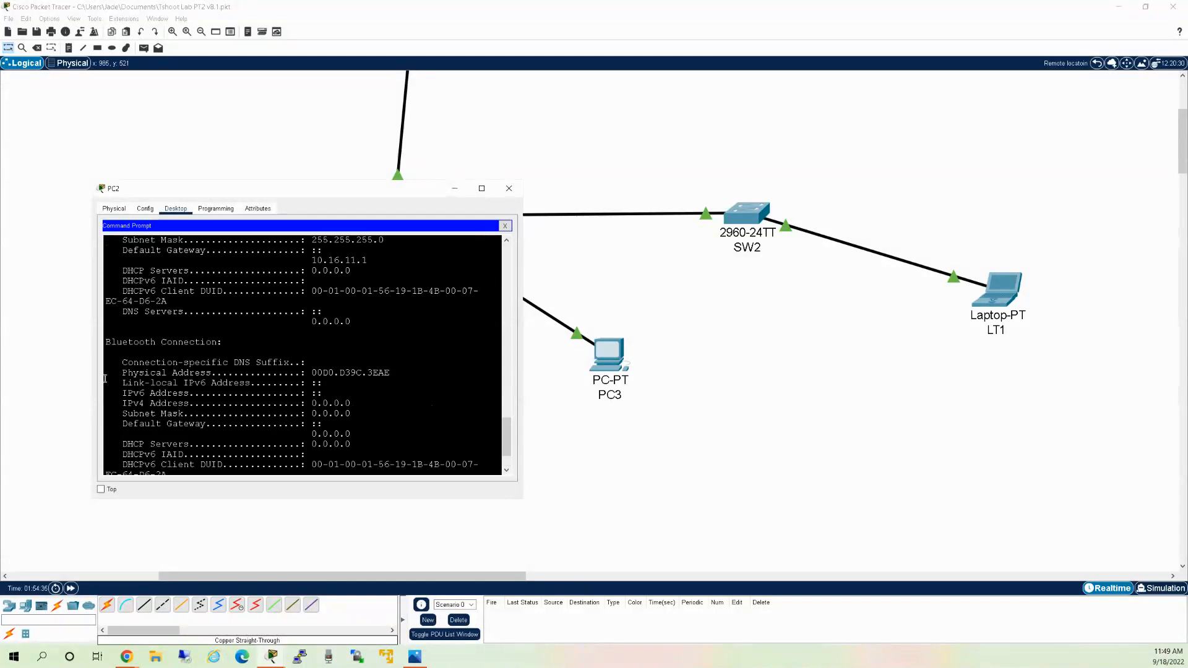
{"action": "left_click_drag", "start_coordinate": [92, 359], "coordinate": [72, 359]}
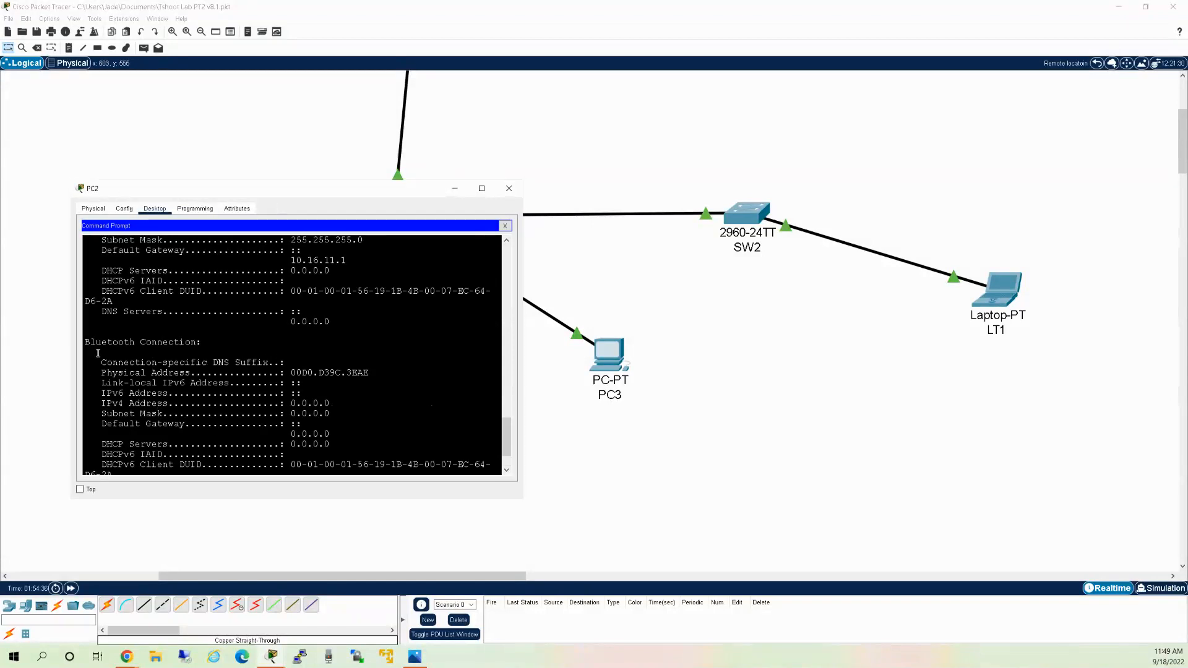
{"action": "scroll", "coordinate": [190, 363], "scroll_direction": "up", "scroll_amount": 4}
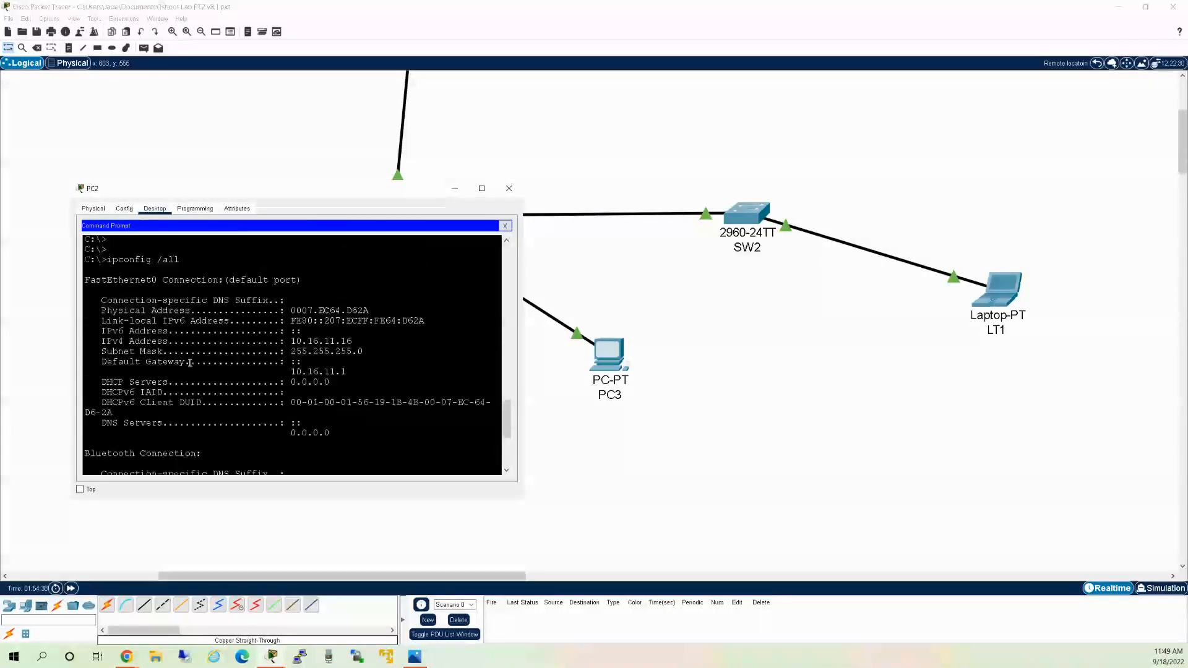
{"action": "scroll", "coordinate": [190, 363], "scroll_direction": "up", "scroll_amount": 1}
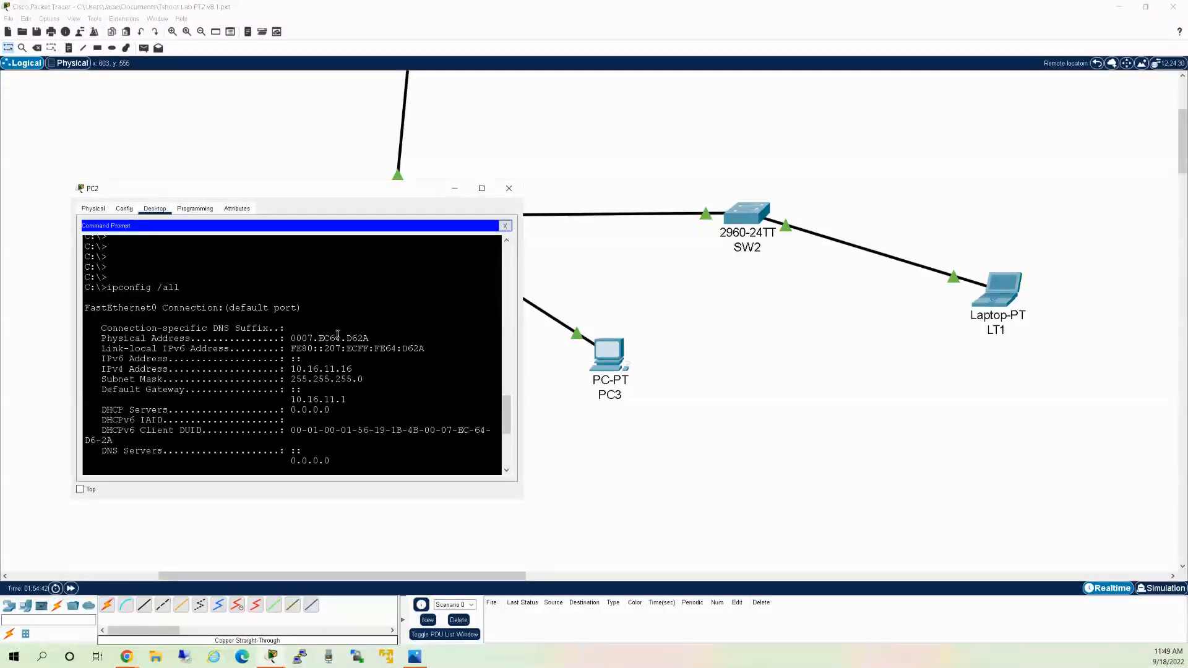
{"action": "left_click_drag", "start_coordinate": [370, 338], "coordinate": [355, 337]}
Add a PC2 label as the first line of the 10.16.11.16 note in the This is where you are cluster.
{"action": "left_click", "coordinate": [1097, 64]}
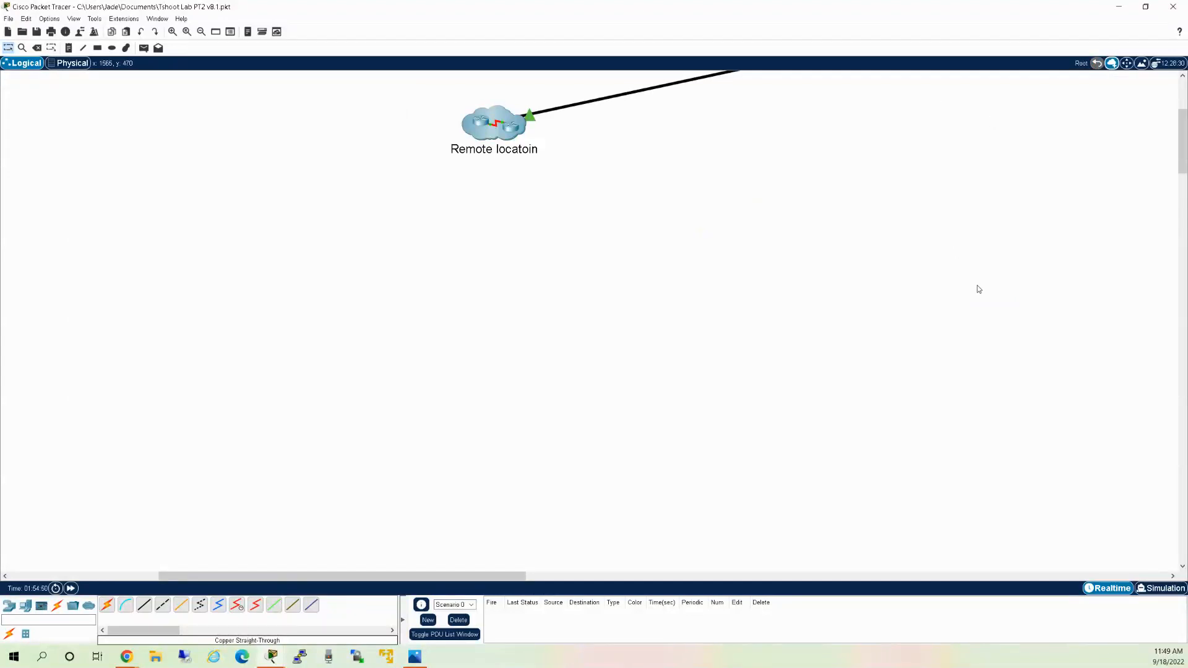
{"action": "scroll", "coordinate": [976, 287], "scroll_direction": "up", "scroll_amount": 3}
{"action": "double_click", "coordinate": [1029, 238]}
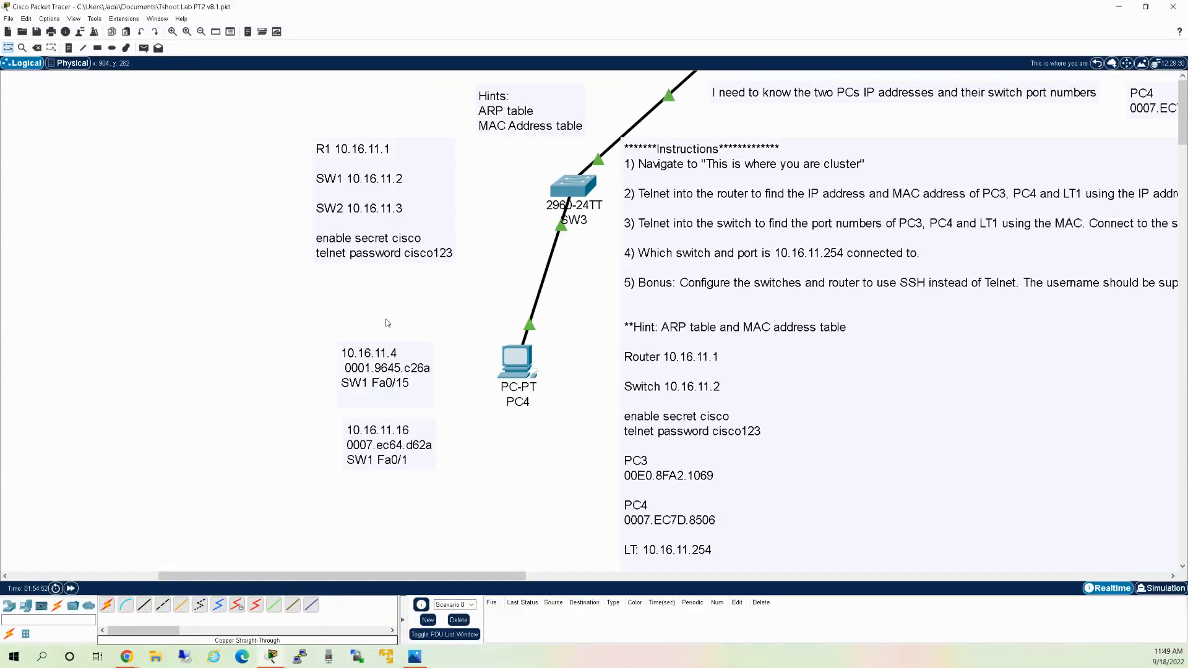
{"action": "double_click", "coordinate": [392, 359]}
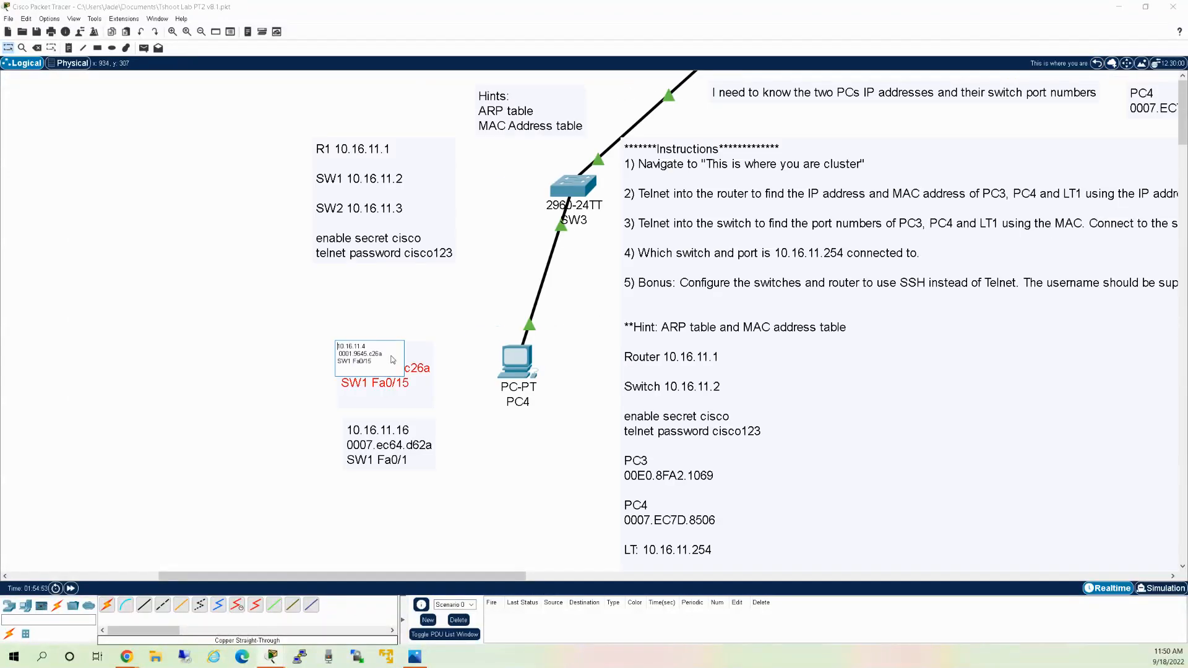
{"action": "left_click", "coordinate": [260, 418]}
{"action": "double_click", "coordinate": [356, 430]}
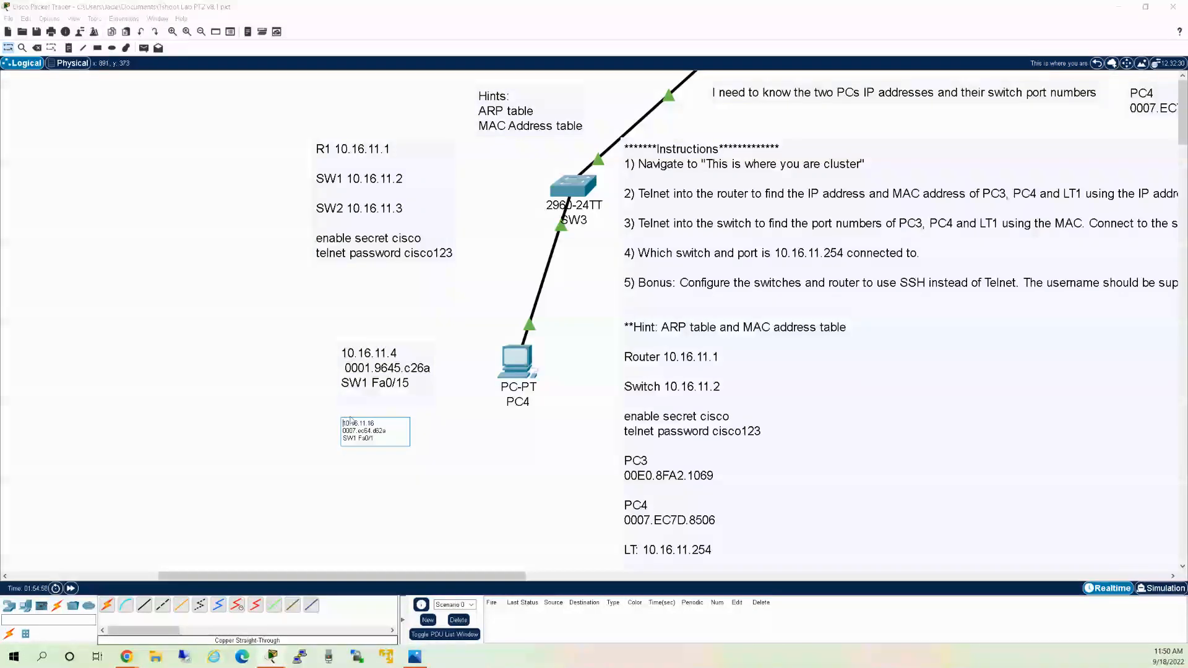
{"action": "key", "text": "Return"}
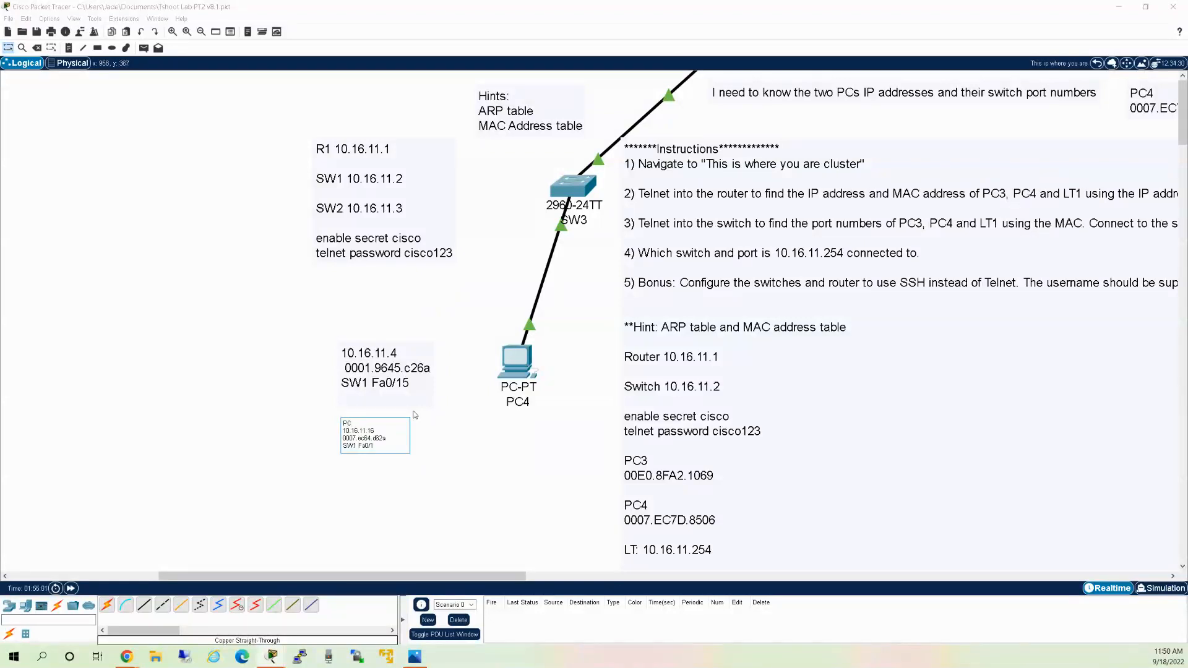
{"action": "left_click", "coordinate": [271, 385]}
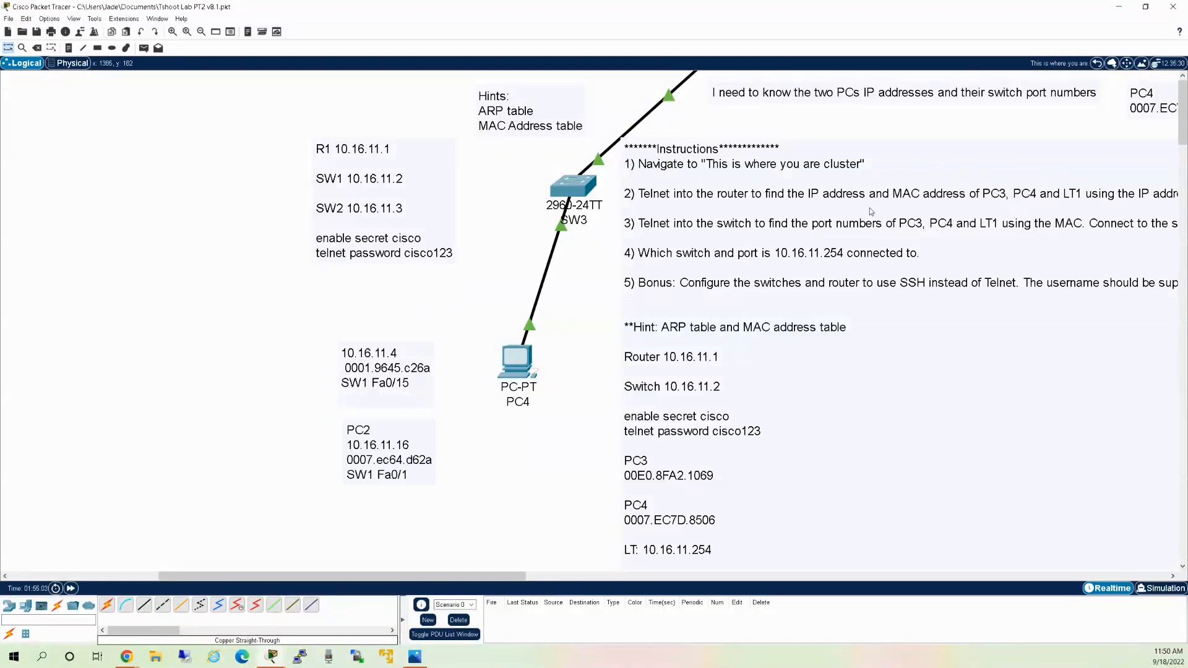
{"action": "left_click", "coordinate": [1097, 62]}
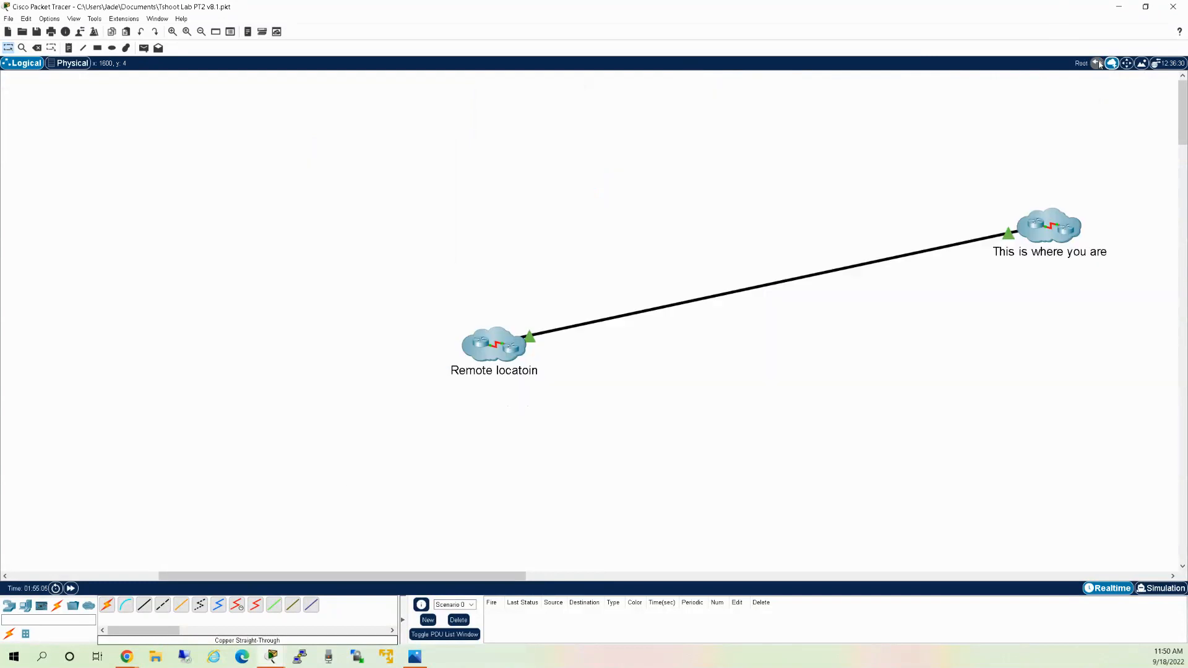
Run ipconfig /all on PC3, showing 10.16.11.4 and MAC 0001.9645.C26A, and widen its window.
{"action": "left_click", "coordinate": [502, 357]}
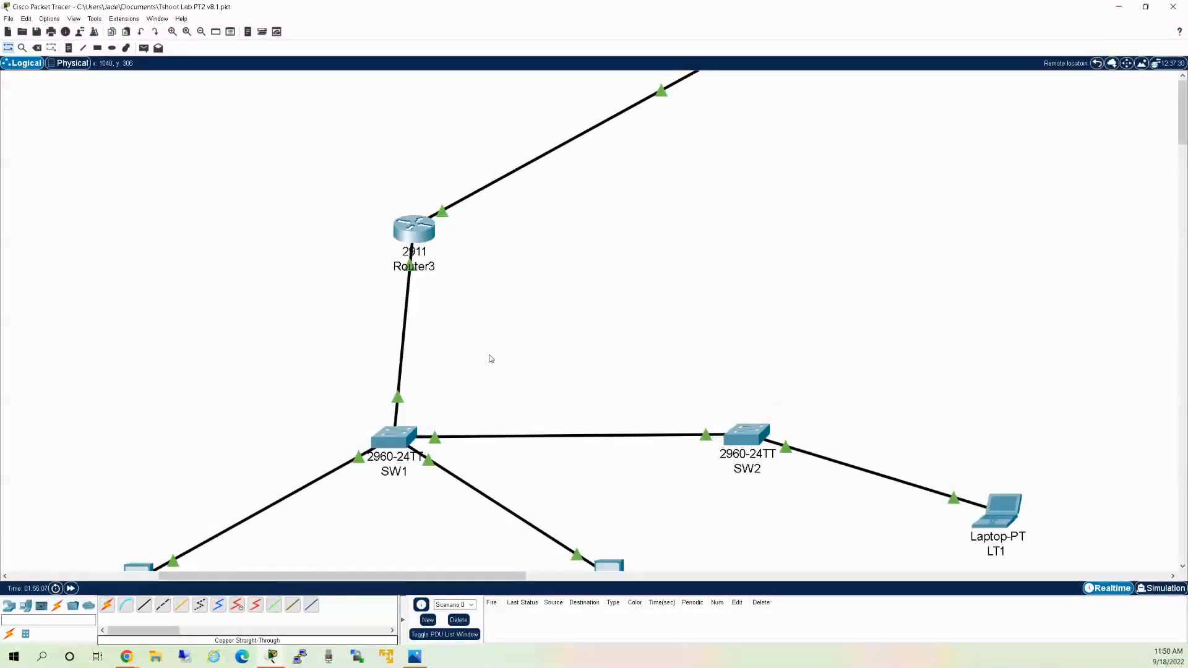
{"action": "scroll", "coordinate": [530, 341], "scroll_direction": "down", "scroll_amount": 5}
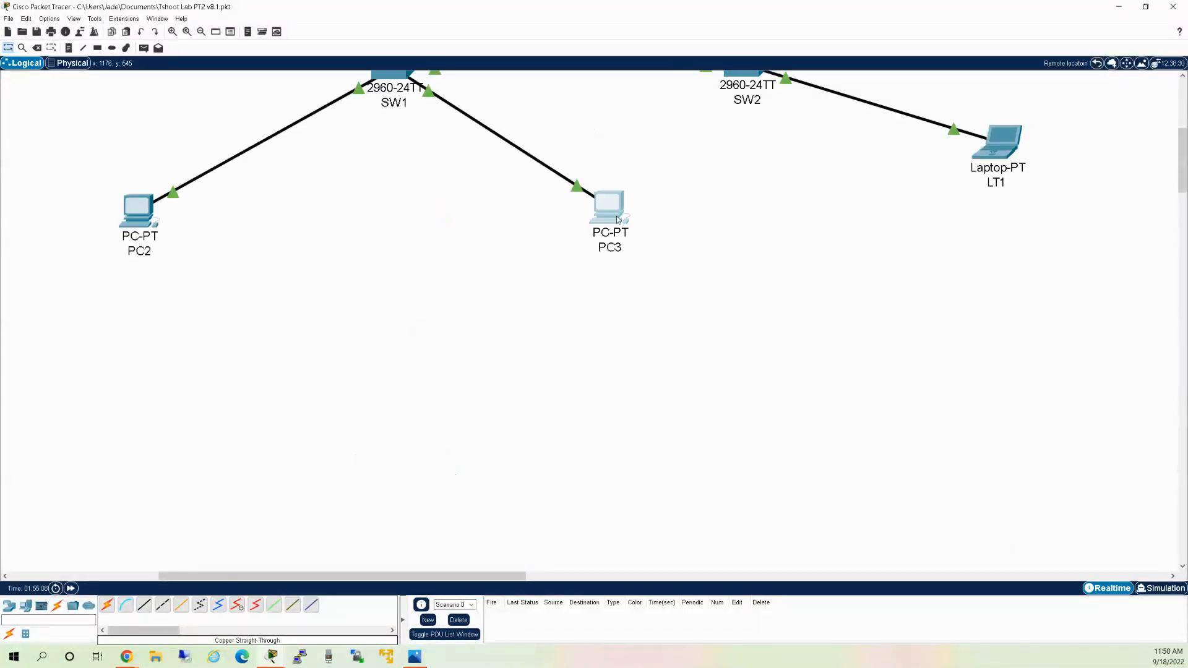
{"action": "left_click", "coordinate": [616, 216]}
{"action": "left_click", "coordinate": [516, 183]}
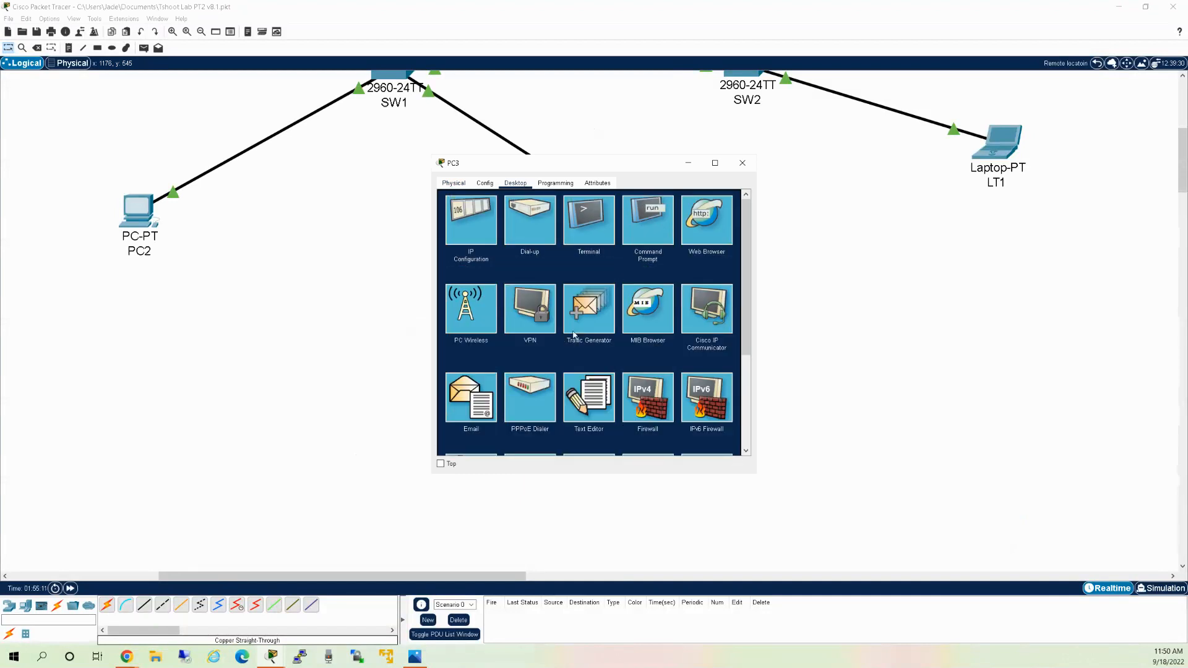
{"action": "left_click", "coordinate": [655, 216]}
{"action": "type", "text": "ipconfig /all"}
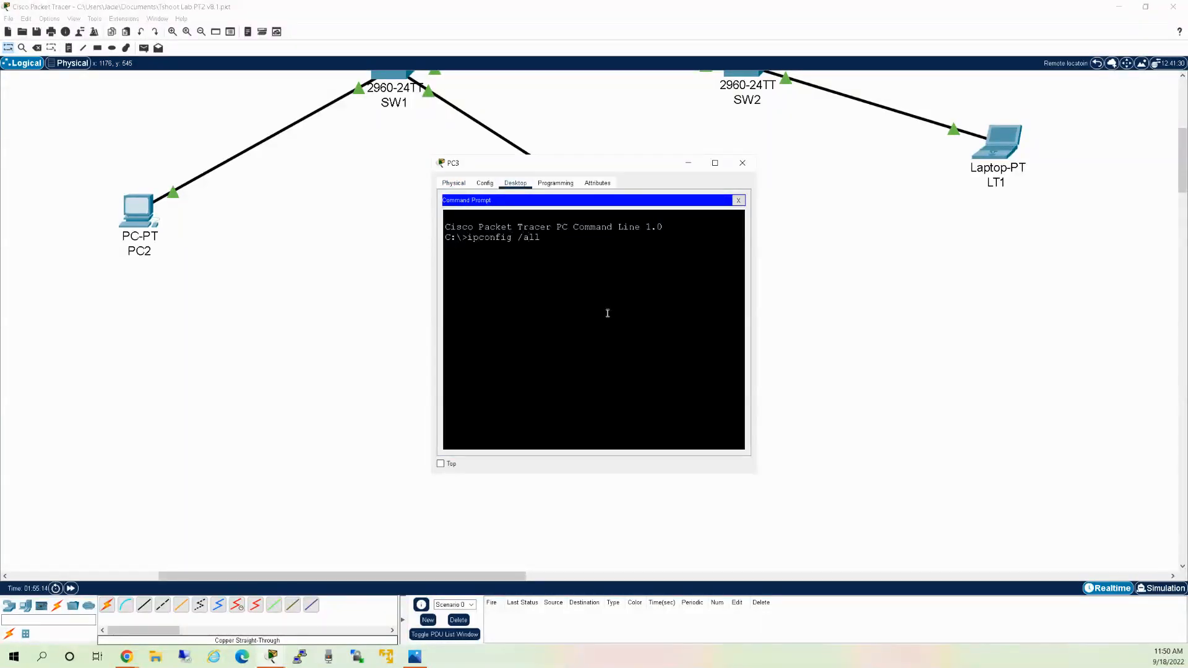
{"action": "key", "text": "Return"}
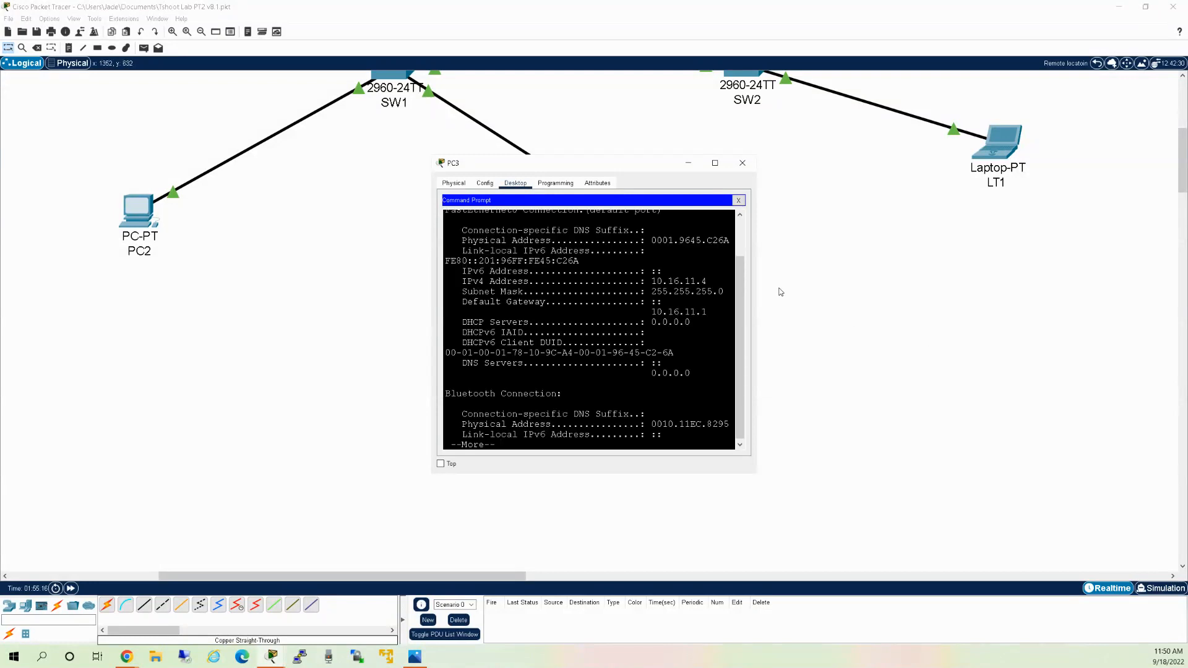
{"action": "left_click_drag", "start_coordinate": [756, 279], "coordinate": [925, 274]}
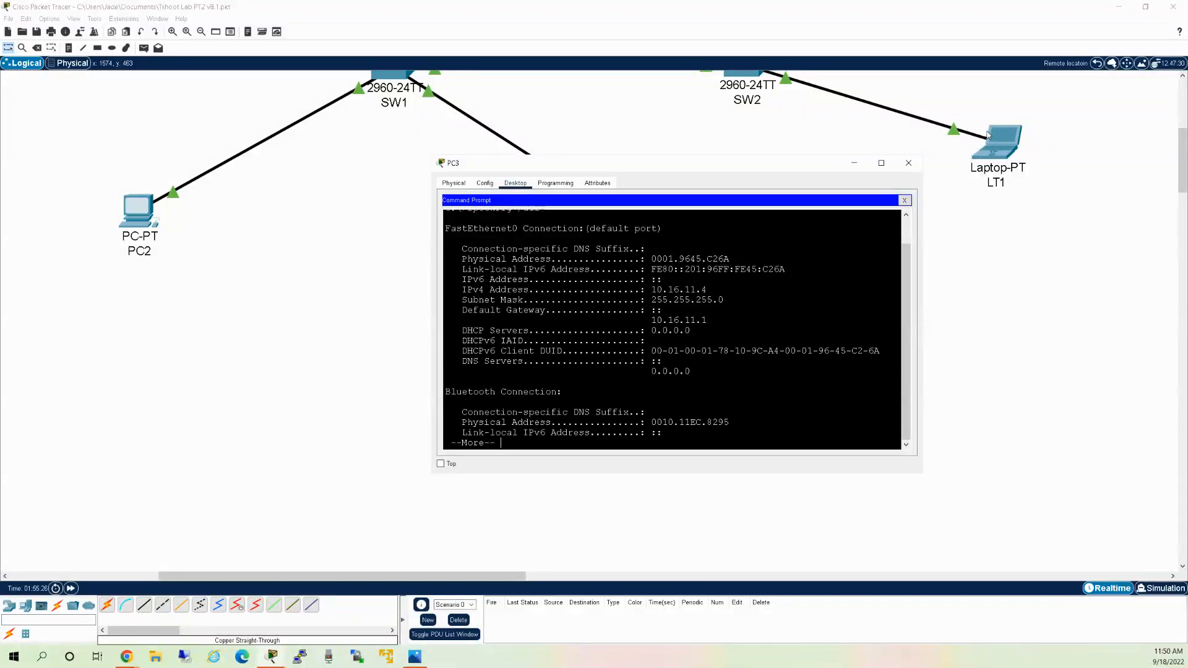
Go up to Root, pass through the This is where you are cluster, and reenter the Remote location cluster.
{"action": "left_click", "coordinate": [1097, 63]}
{"action": "left_click", "coordinate": [1098, 64]}
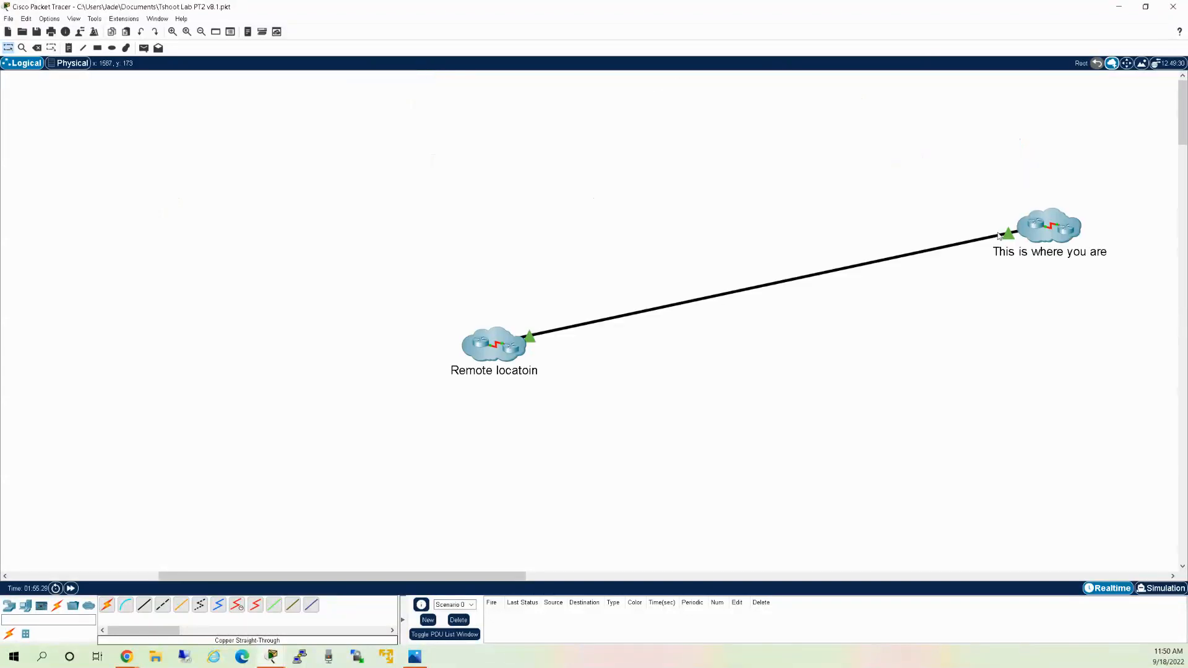
{"action": "double_click", "coordinate": [1057, 232]}
{"action": "double_click", "coordinate": [494, 344]}
{"action": "scroll", "coordinate": [650, 372], "scroll_direction": "down", "scroll_amount": 5}
Compare PC3's ipconfig output with PC2's, close both windows, and return to Root.
{"action": "left_click", "coordinate": [605, 293]}
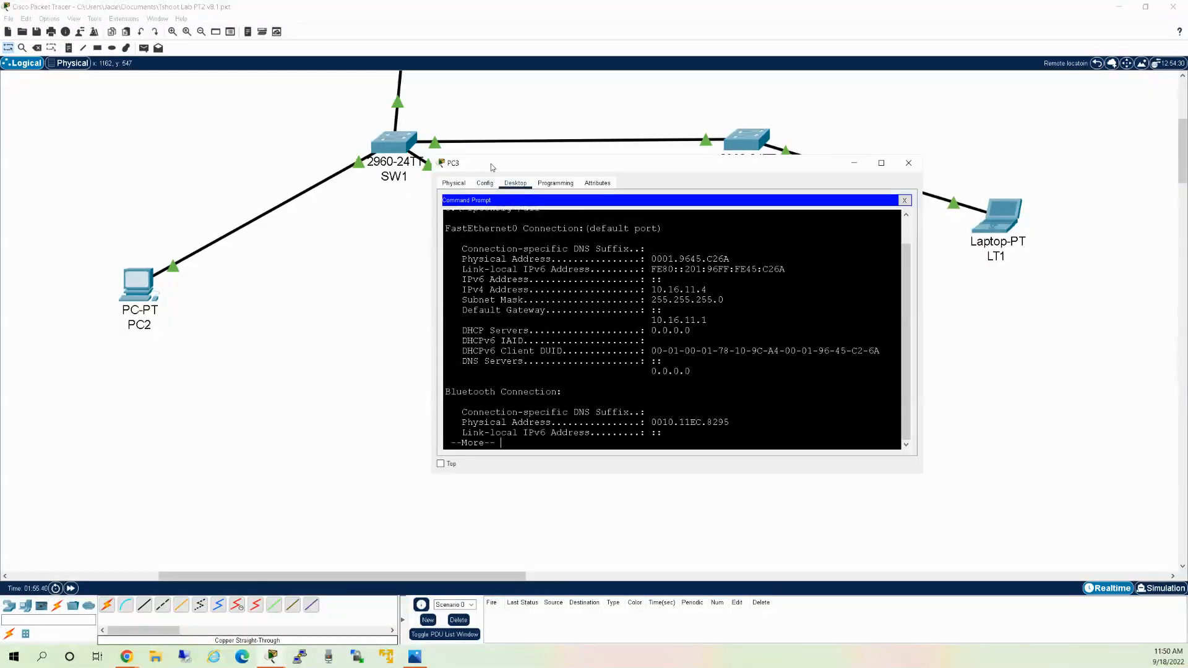
{"action": "key", "text": "space"}
{"action": "scroll", "coordinate": [659, 341], "scroll_direction": "up", "scroll_amount": 5}
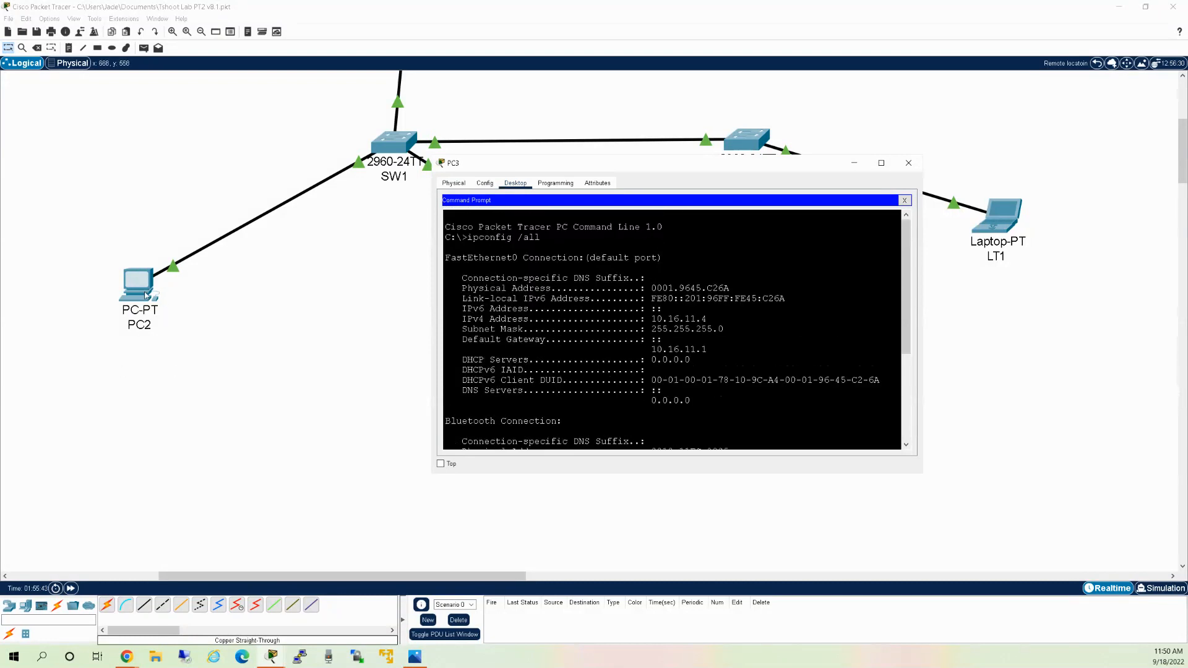
{"action": "left_click", "coordinate": [147, 287]}
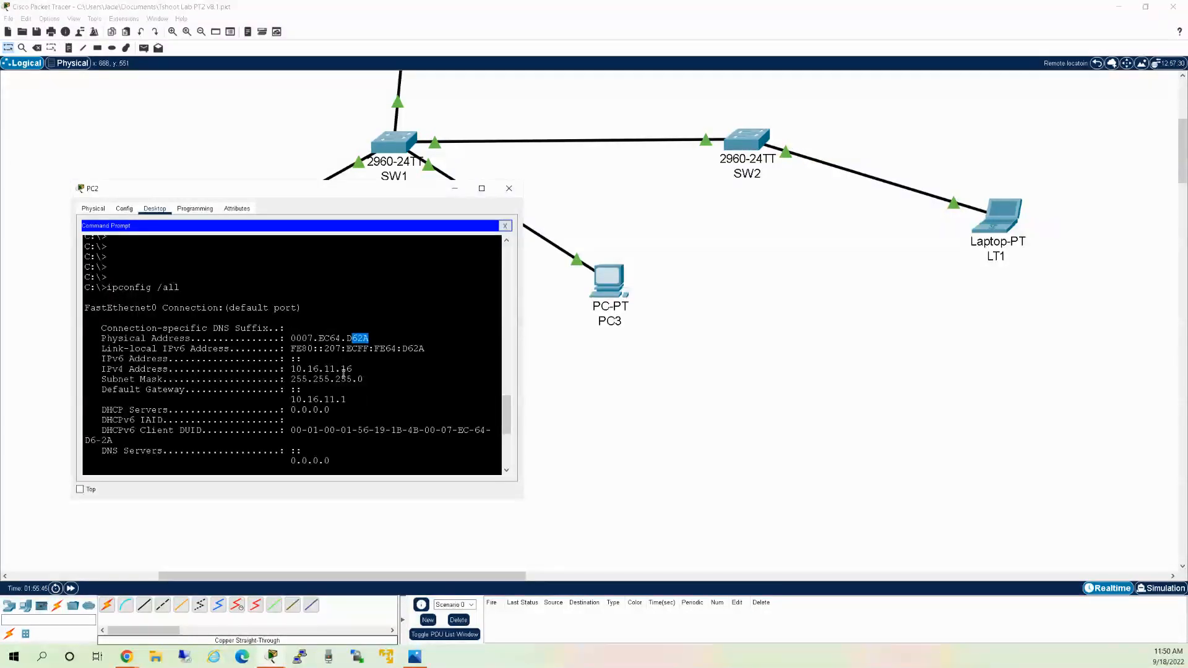
{"action": "left_click", "coordinate": [505, 194]}
{"action": "left_click", "coordinate": [592, 273]}
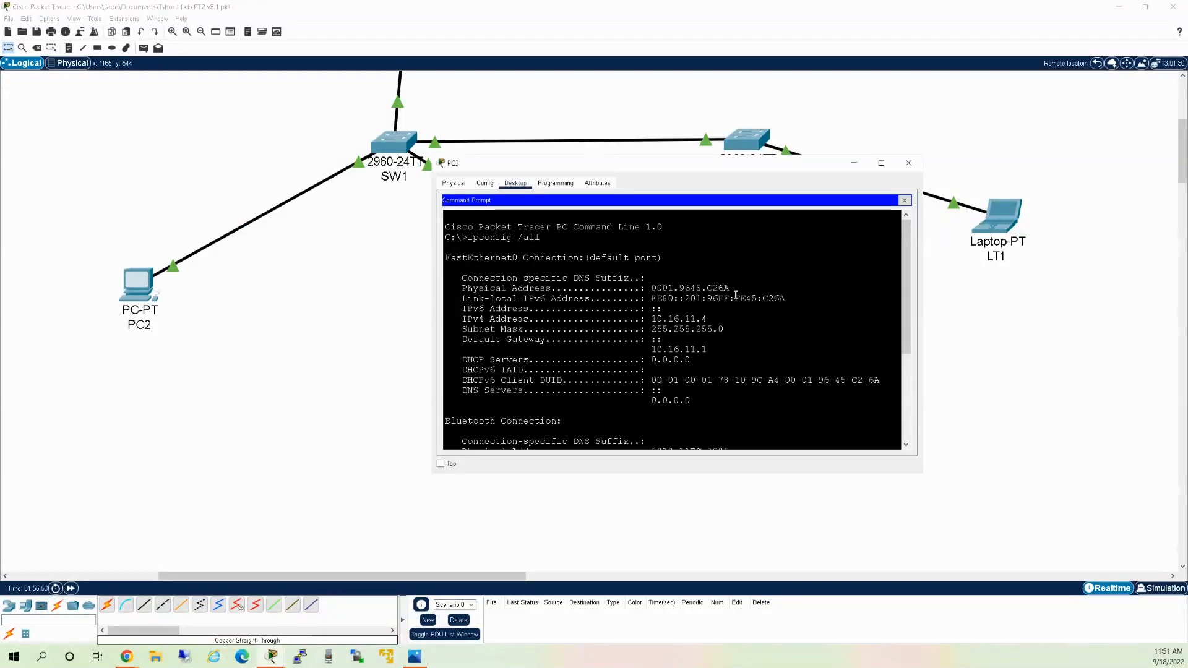
{"action": "left_click", "coordinate": [908, 163]}
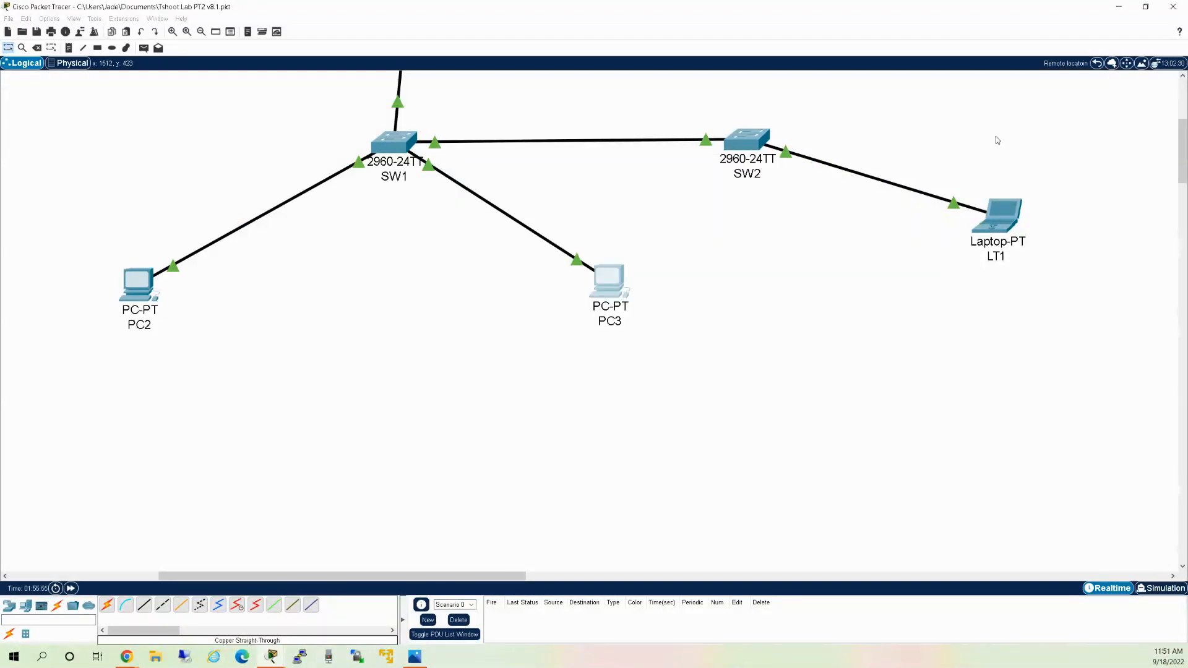
{"action": "left_click", "coordinate": [1096, 65]}
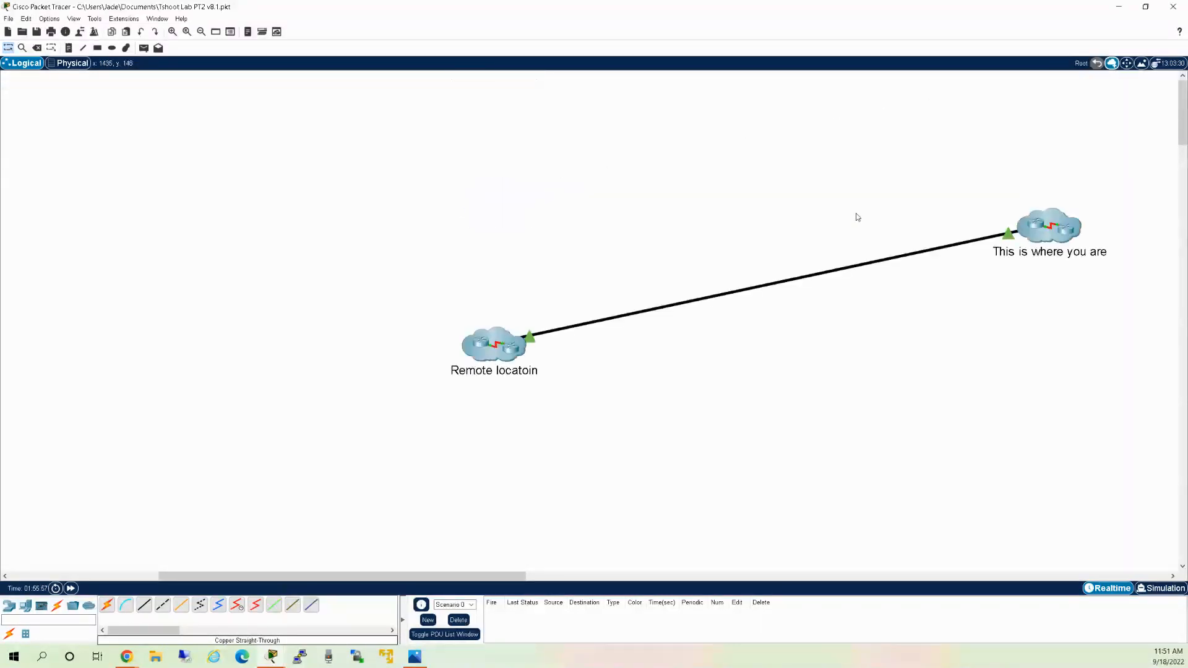
Add a PCS heading line to the 10.16.11.4 note, then reopen the note for editing.
{"action": "left_click", "coordinate": [1068, 232]}
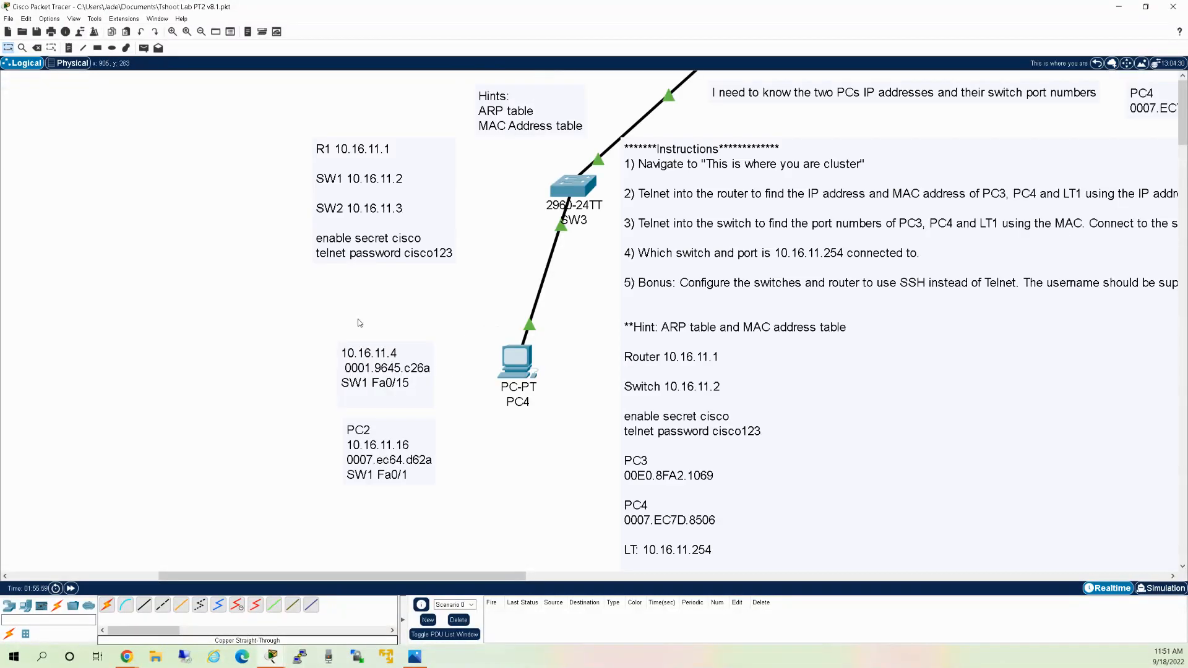
{"action": "double_click", "coordinate": [350, 355]}
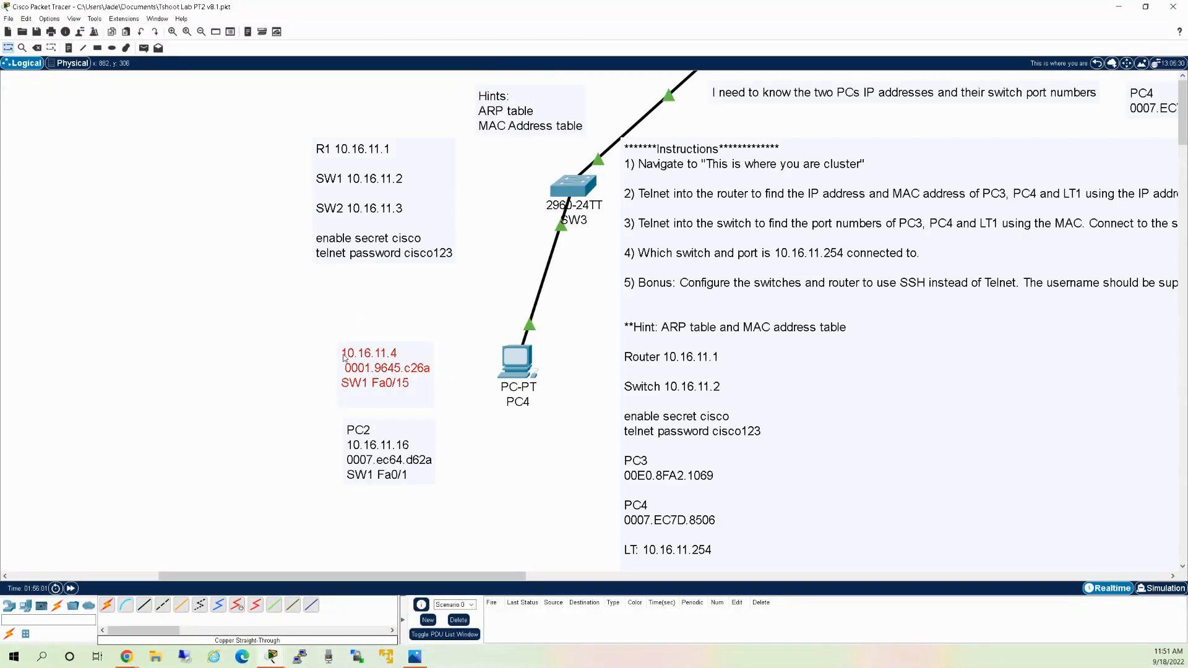
{"action": "key", "text": "Return"}
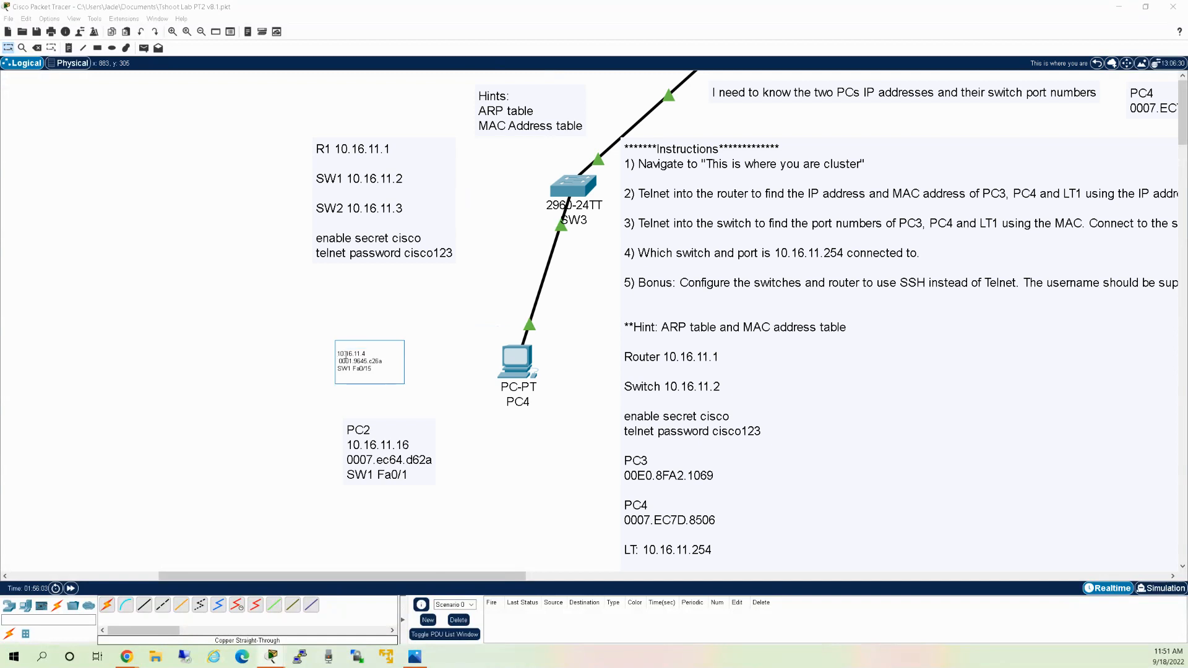
{"action": "type", "text": "PCS"}
{"action": "left_click", "coordinate": [238, 333]}
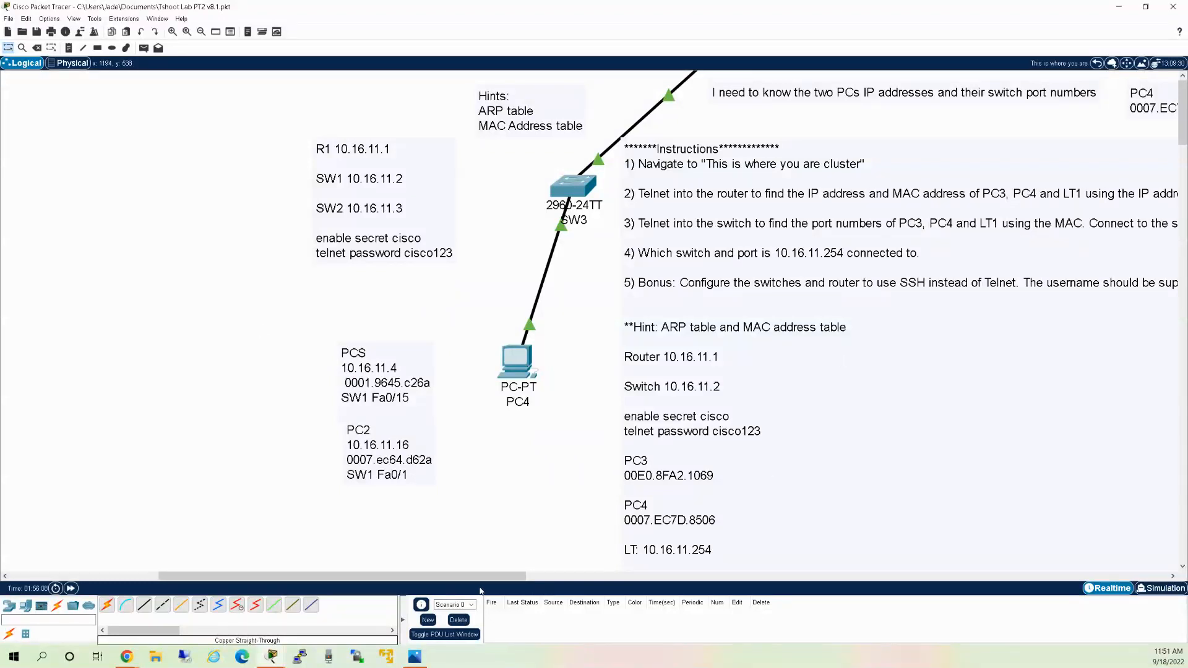
{"action": "left_click_drag", "start_coordinate": [481, 576], "coordinate": [580, 587]}
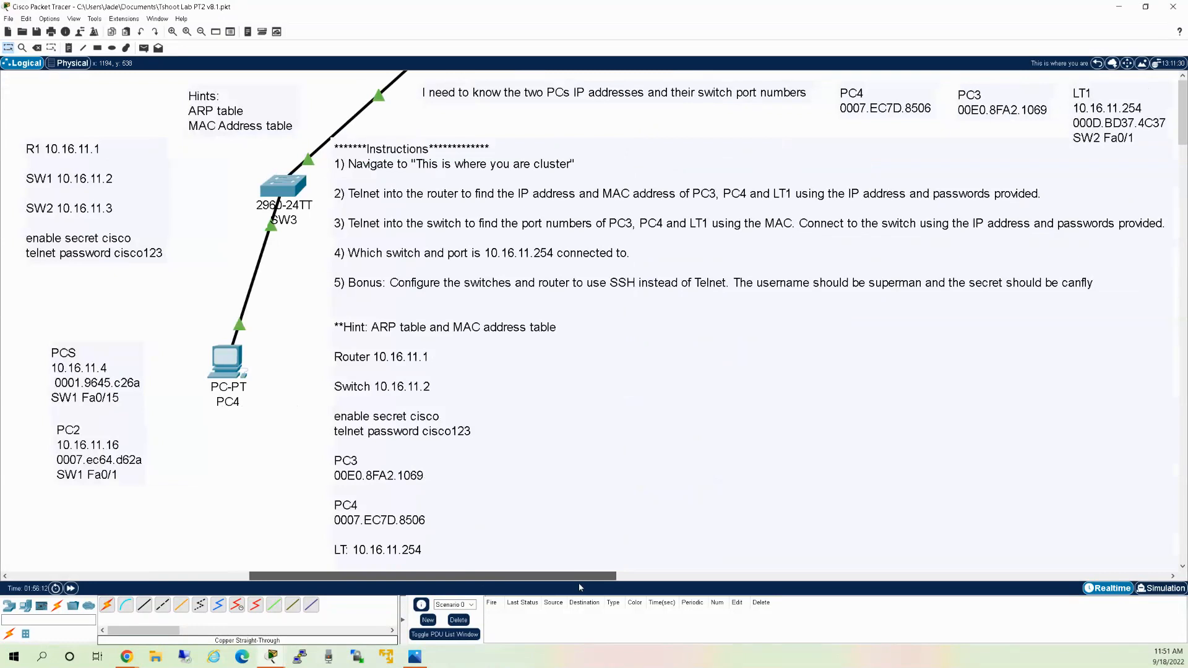
{"action": "left_click", "coordinate": [77, 383]}
{"action": "double_click", "coordinate": [106, 364]}
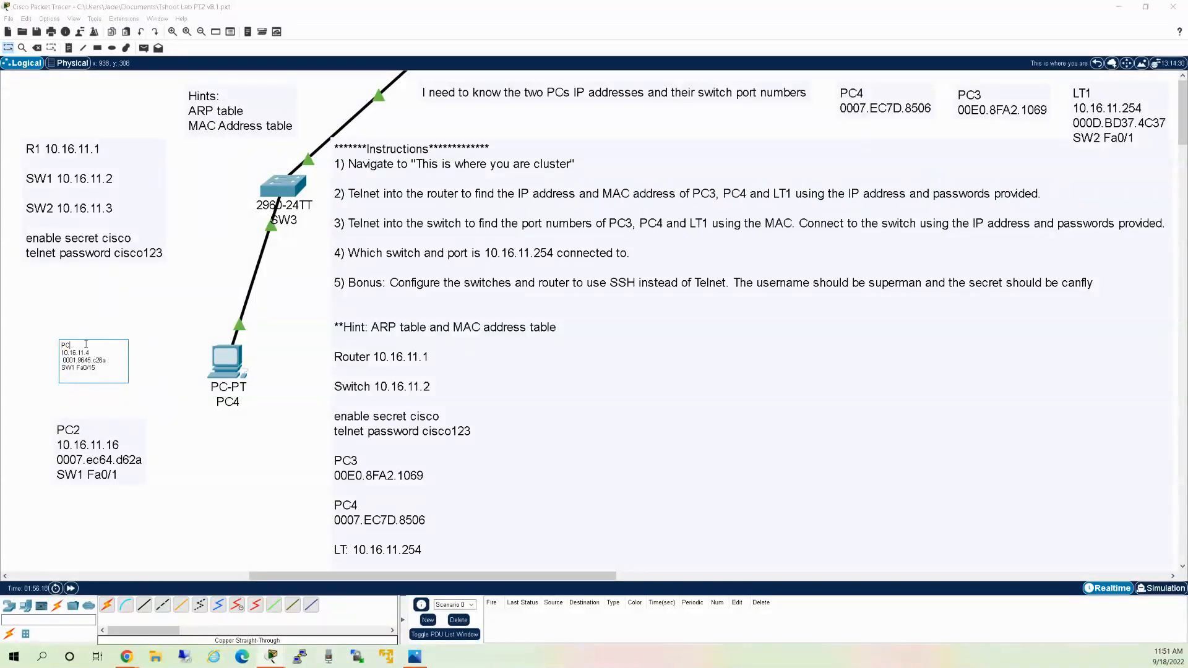
Finish the PC3 heading and move that note under the PC3 MAC note at top right.
{"action": "left_click", "coordinate": [76, 305]}
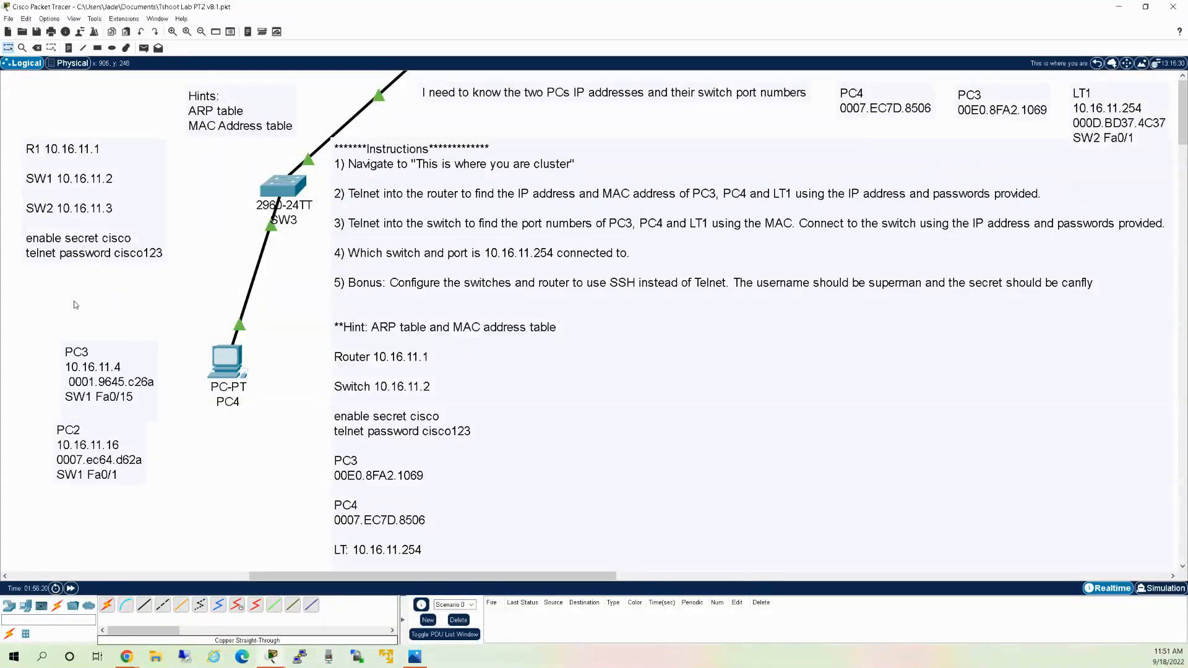
{"action": "left_click", "coordinate": [79, 384]}
{"action": "left_click_drag", "start_coordinate": [79, 384], "coordinate": [88, 384]}
{"action": "left_click", "coordinate": [854, 108]}
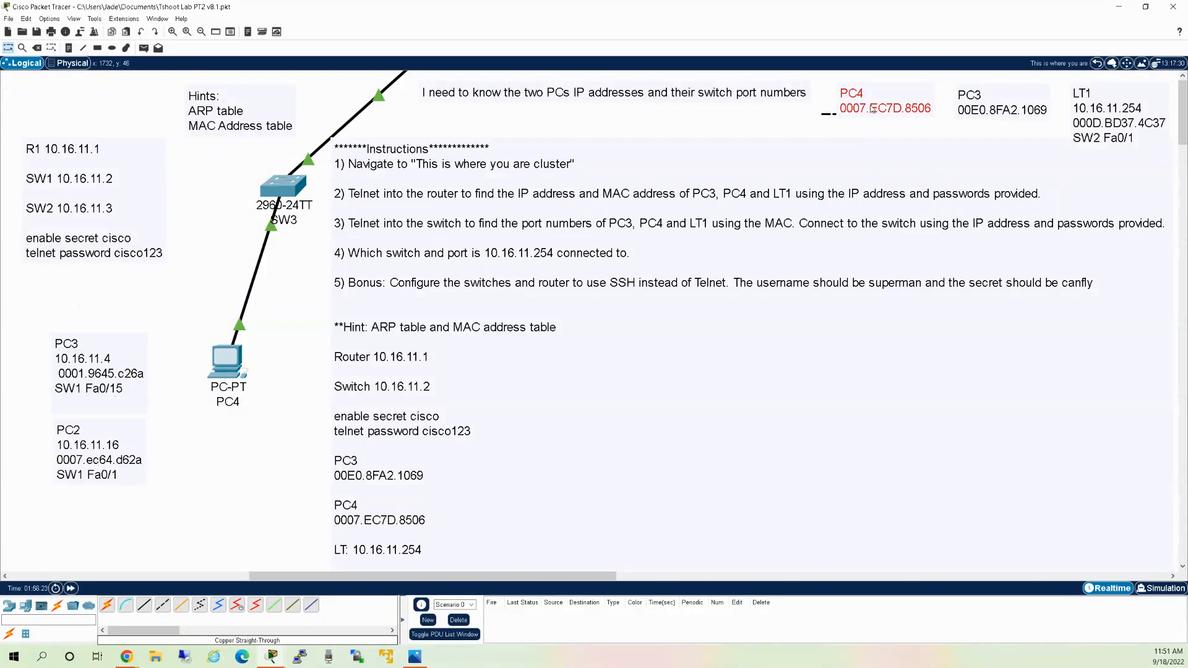
{"action": "left_click", "coordinate": [1006, 109], "text": "ctrl"}
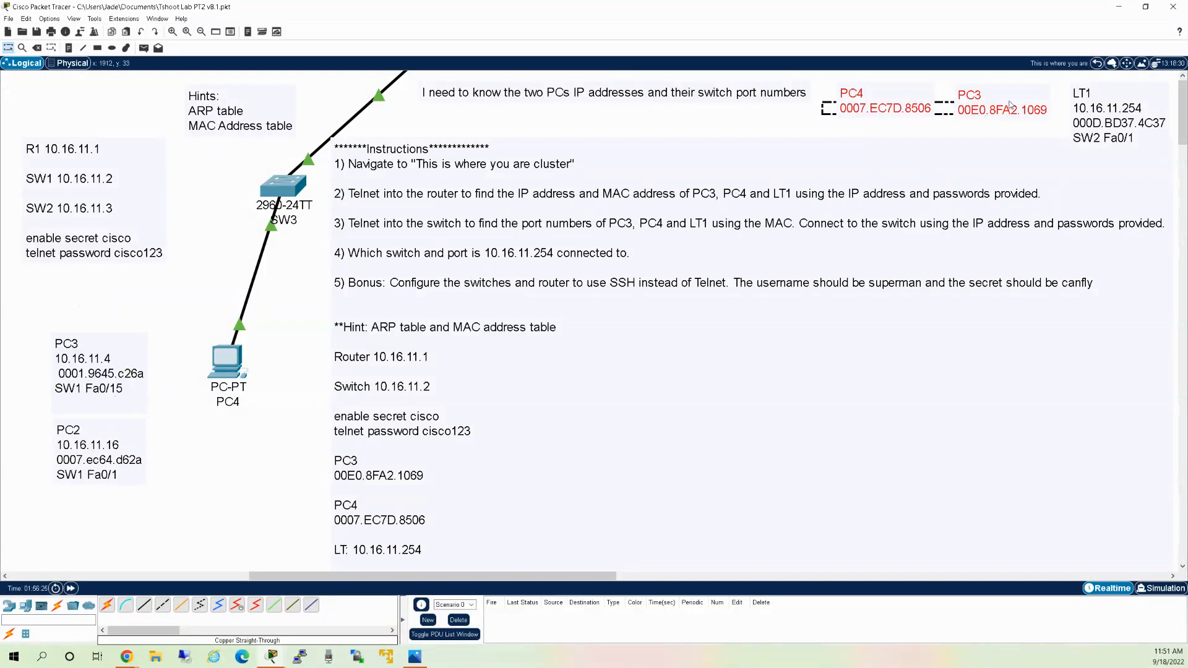
{"action": "left_click", "coordinate": [207, 256]}
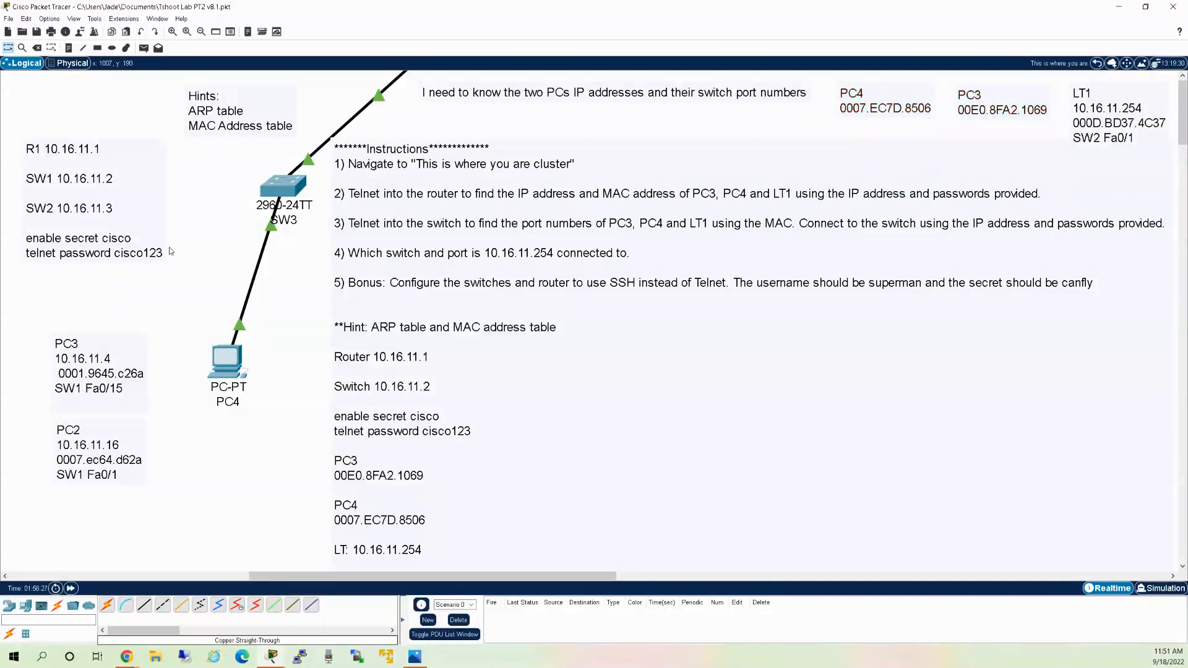
{"action": "left_click_drag", "start_coordinate": [106, 369], "coordinate": [758, 190]}
{"action": "left_click_drag", "start_coordinate": [827, 163], "coordinate": [1012, 157]}
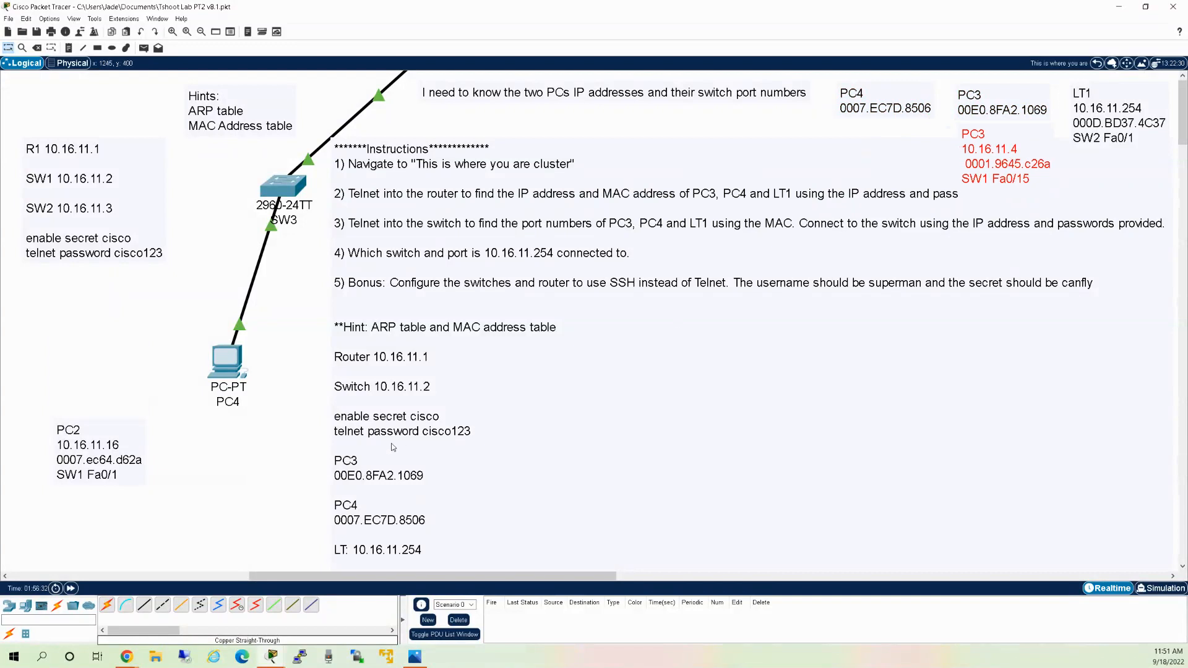
Move the PC2 note beside the MAC notes, restoring the accidentally deleted Instructions note.
{"action": "left_click_drag", "start_coordinate": [103, 452], "coordinate": [882, 151]}
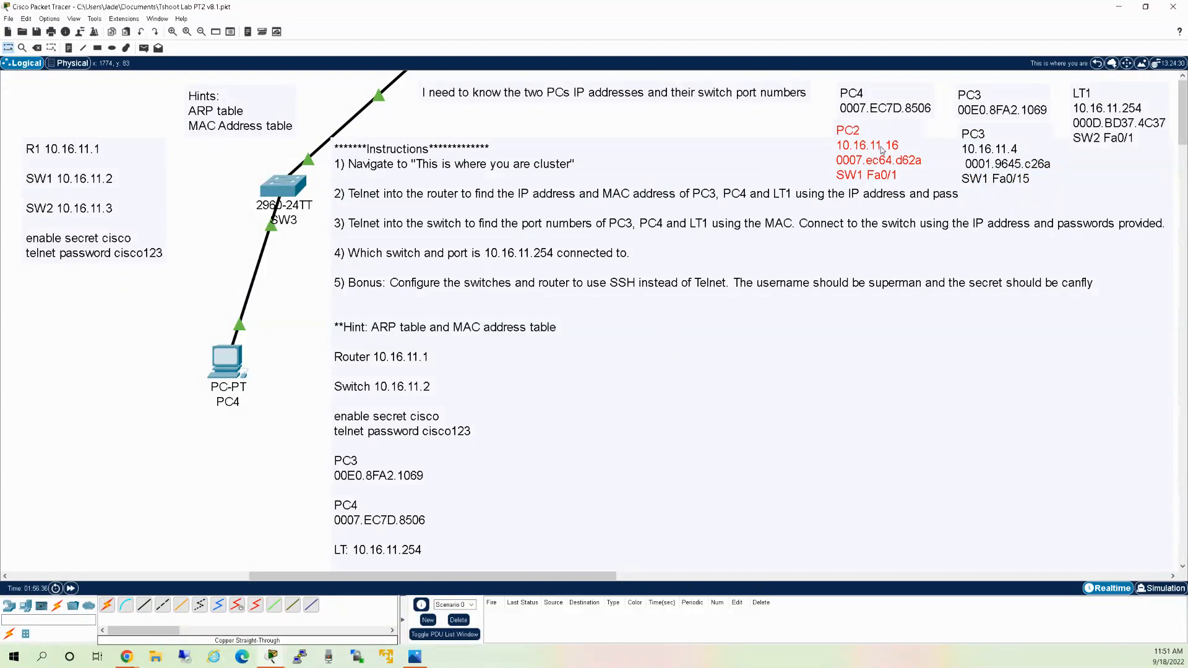
{"action": "left_click_drag", "start_coordinate": [884, 112], "coordinate": [879, 98]}
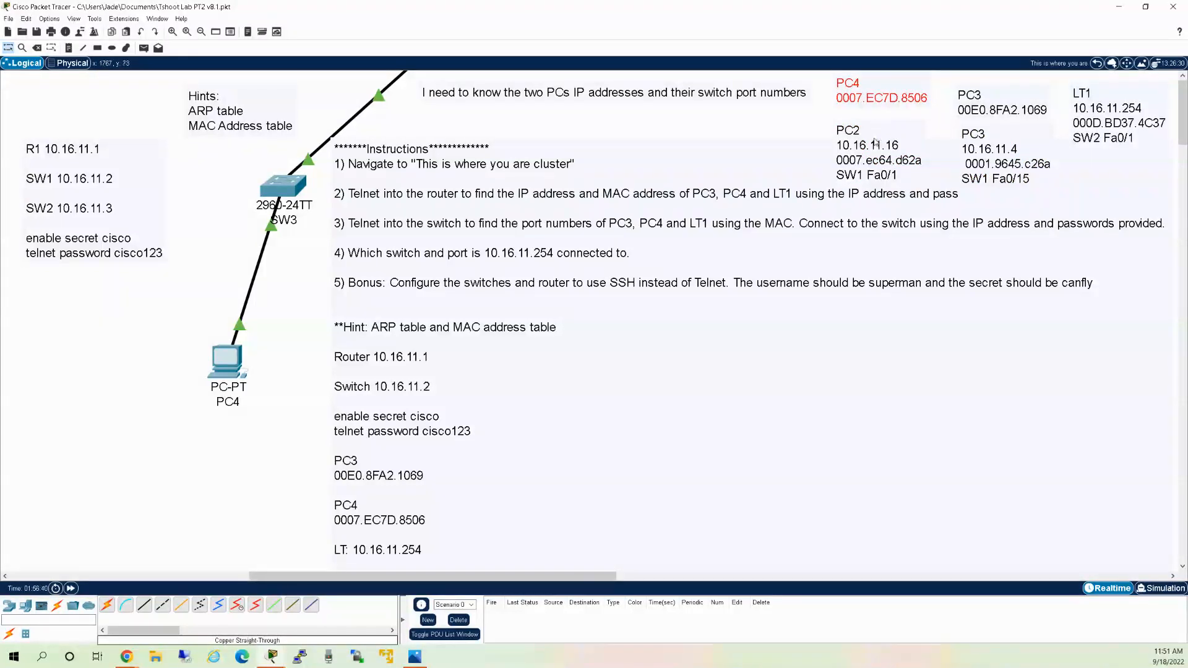
{"action": "left_click_drag", "start_coordinate": [875, 142], "coordinate": [871, 130]}
{"action": "left_click", "coordinate": [871, 132]}
{"action": "left_click", "coordinate": [984, 154]}
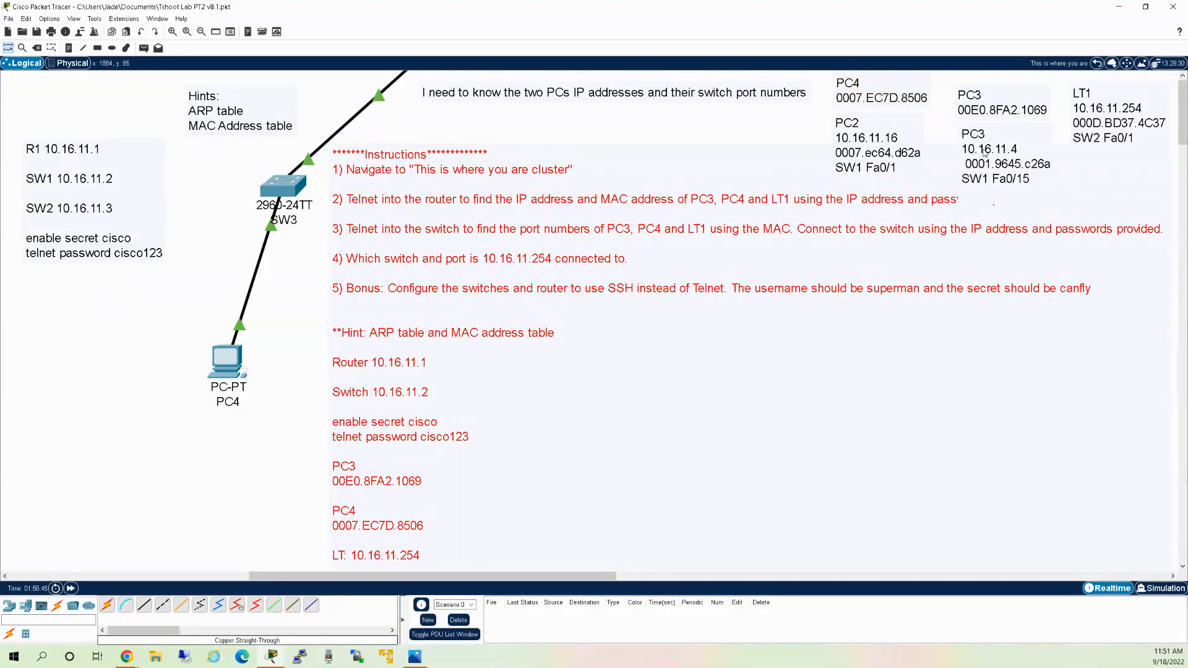
{"action": "key", "text": "Delete"}
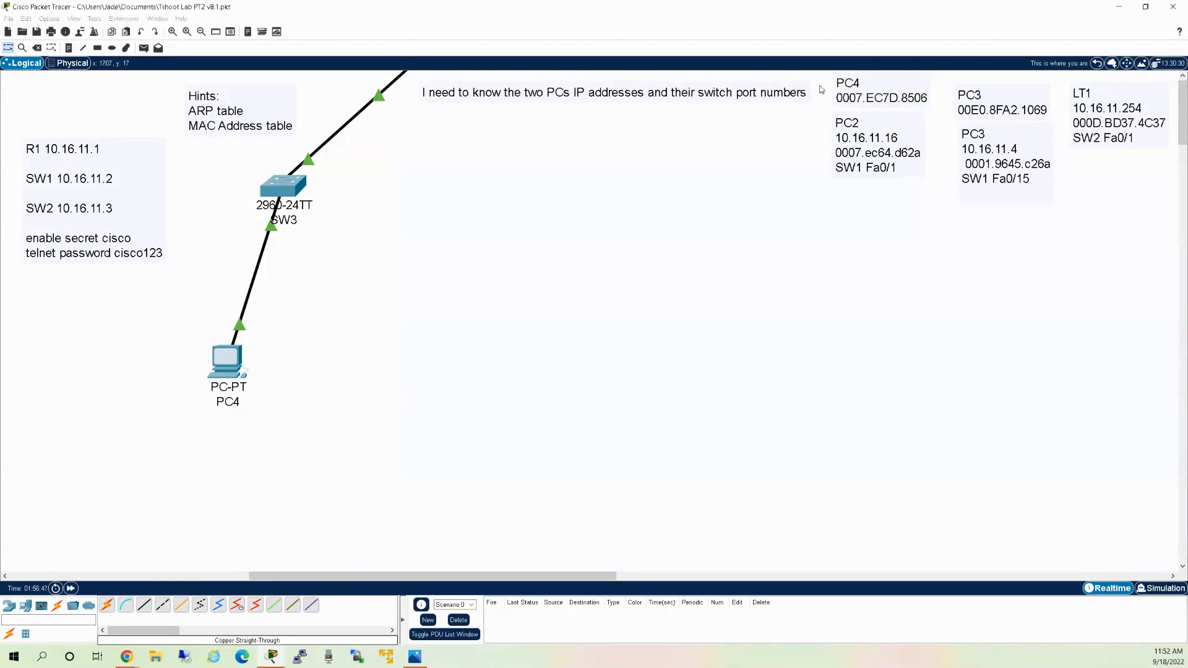
{"action": "key", "text": "ctrl+z"}
Align the PC3 notes, then bring up PC4's window with the switch MAC table.
{"action": "left_click", "coordinate": [971, 110]}
{"action": "left_click_drag", "start_coordinate": [972, 111], "coordinate": [973, 100]}
{"action": "left_click", "coordinate": [984, 143]}
{"action": "left_click_drag", "start_coordinate": [984, 143], "coordinate": [981, 134]}
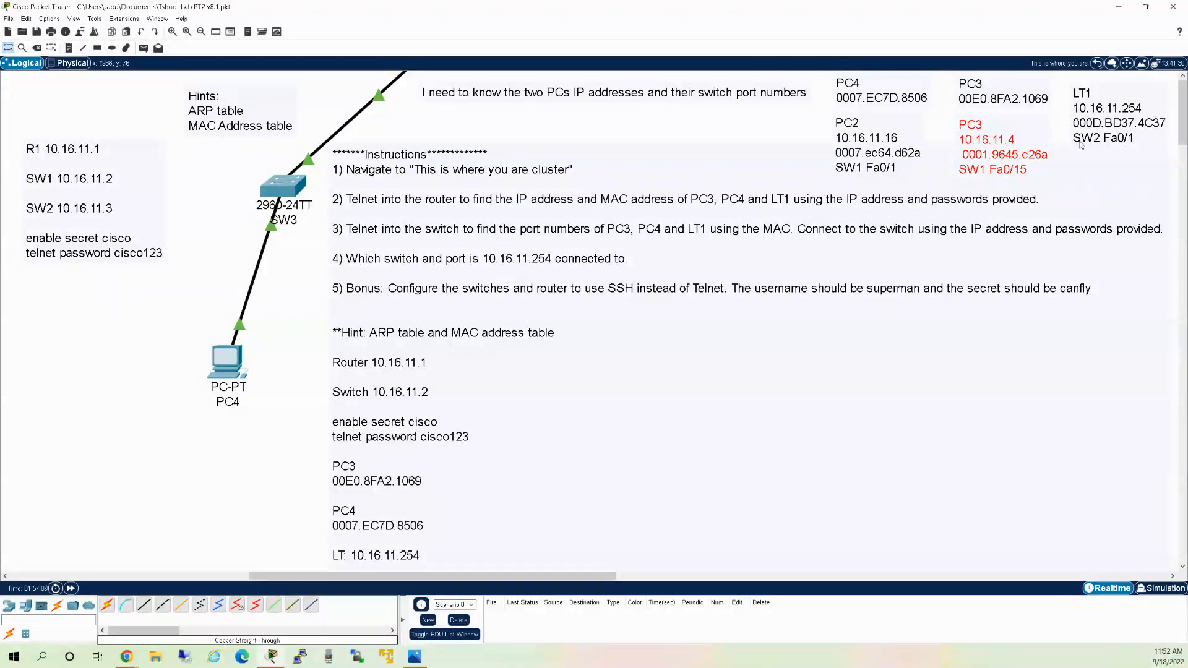
{"action": "left_click", "coordinate": [671, 120]}
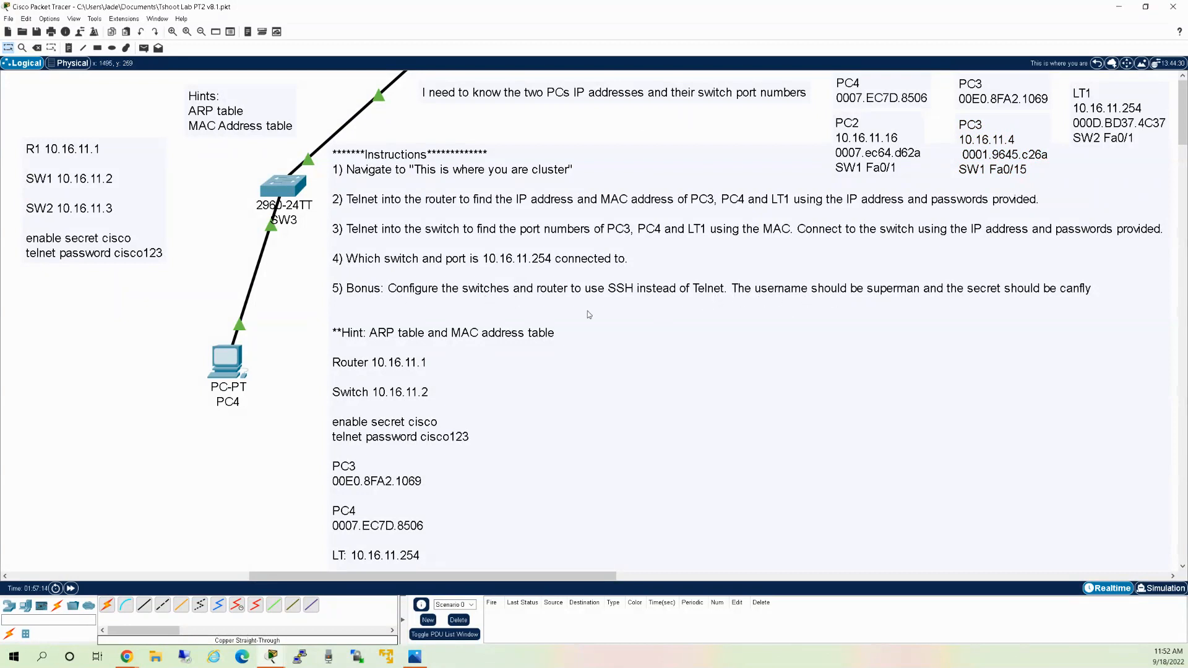
{"action": "left_click", "coordinate": [241, 370]}
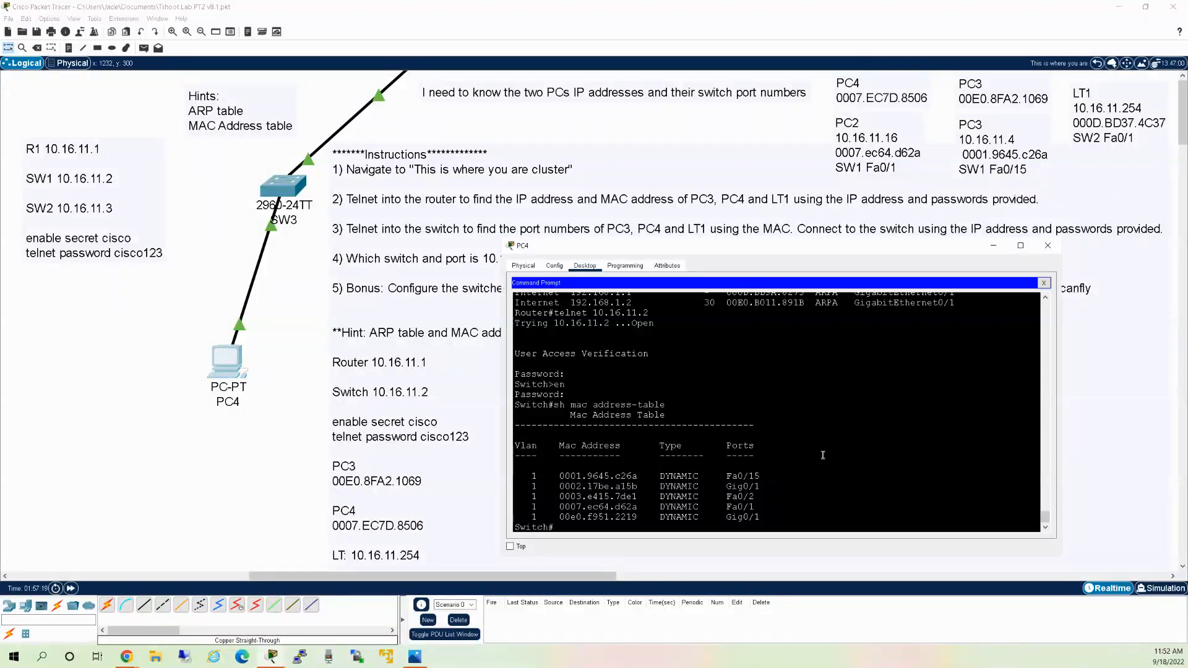
Show switch 10.16.11.2's interface brief, enter global configuration, and start the hostname SW1 command.
{"action": "type", "text": "sh ip int brie"}
{"action": "key", "text": "Return"}
{"action": "key", "text": "space"}
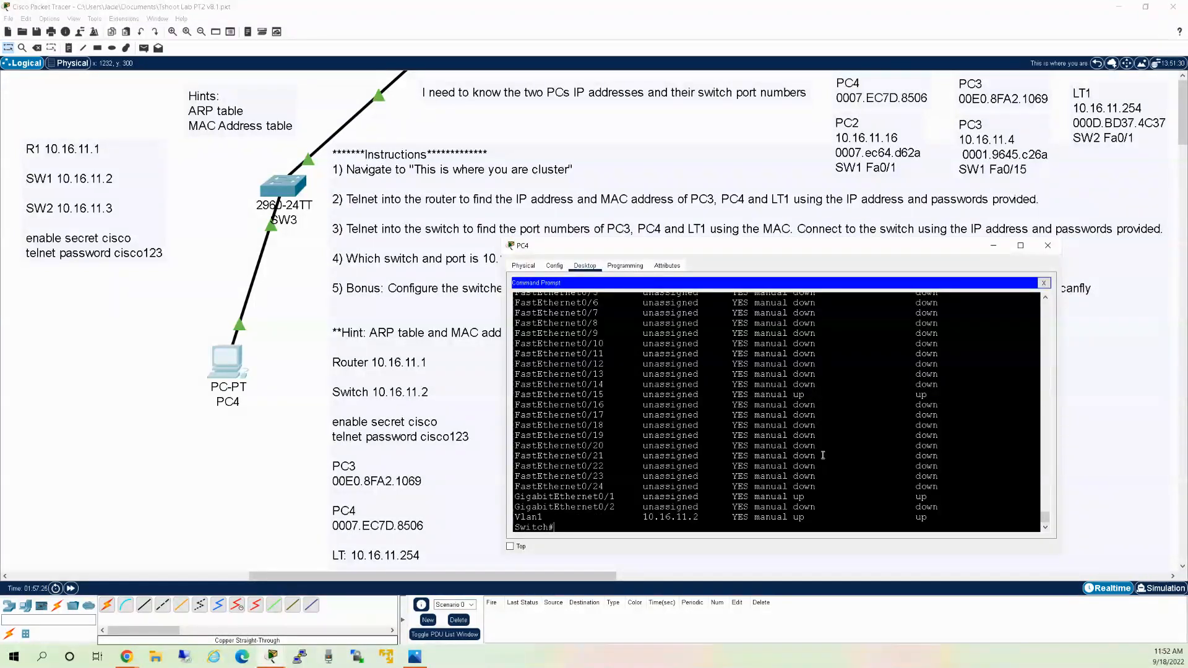
{"action": "type", "text": "conf t"}
{"action": "key", "text": "Return"}
{"action": "type", "text": "hos"}
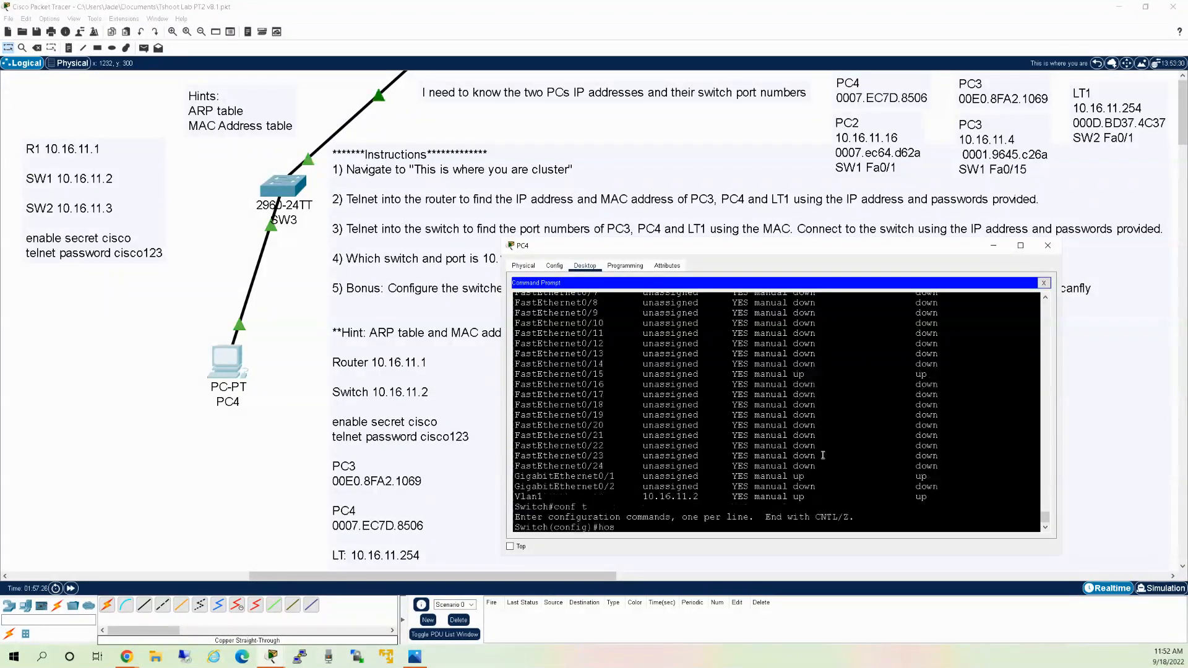
{"action": "type", "text": "tname SW1"}
Apply hostname SW1 and create a privilege-15 local user with a secret password.
{"action": "key", "text": "Return"}
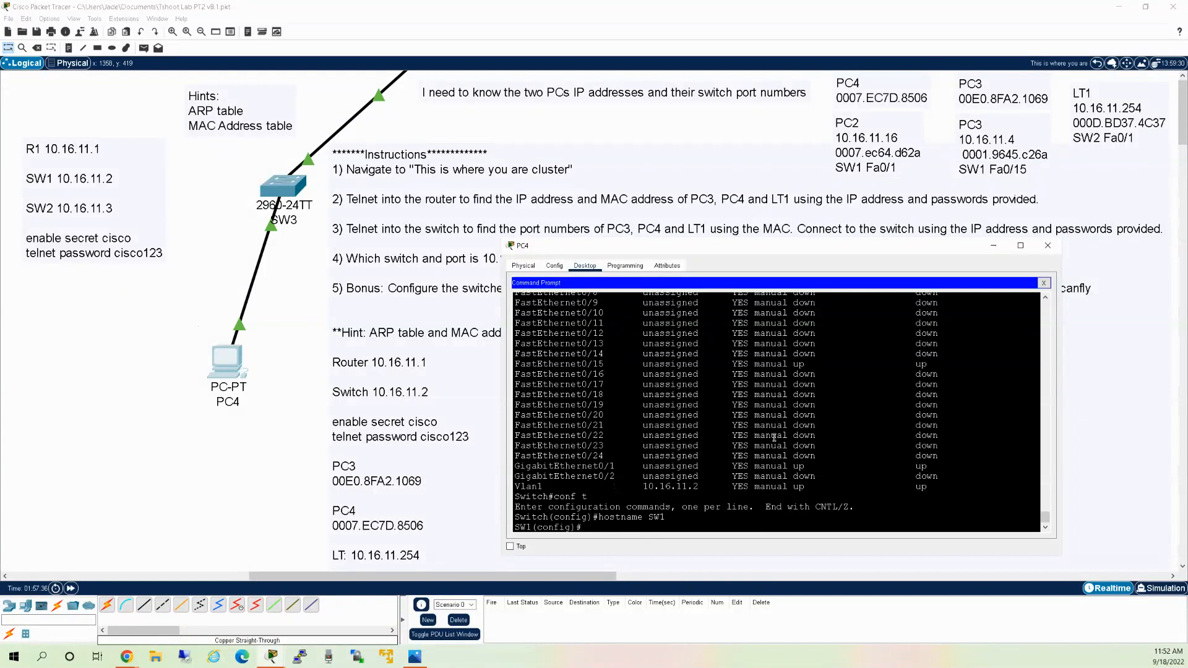
{"action": "key", "text": "Tab"}
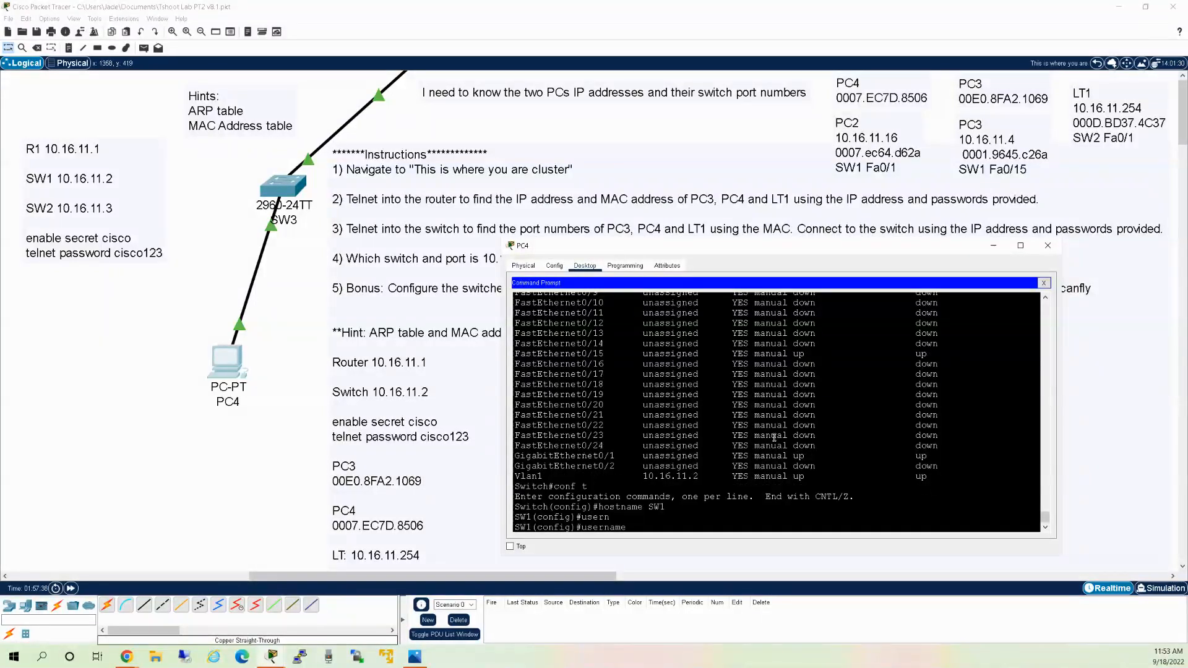
{"action": "key", "text": "Tab"}
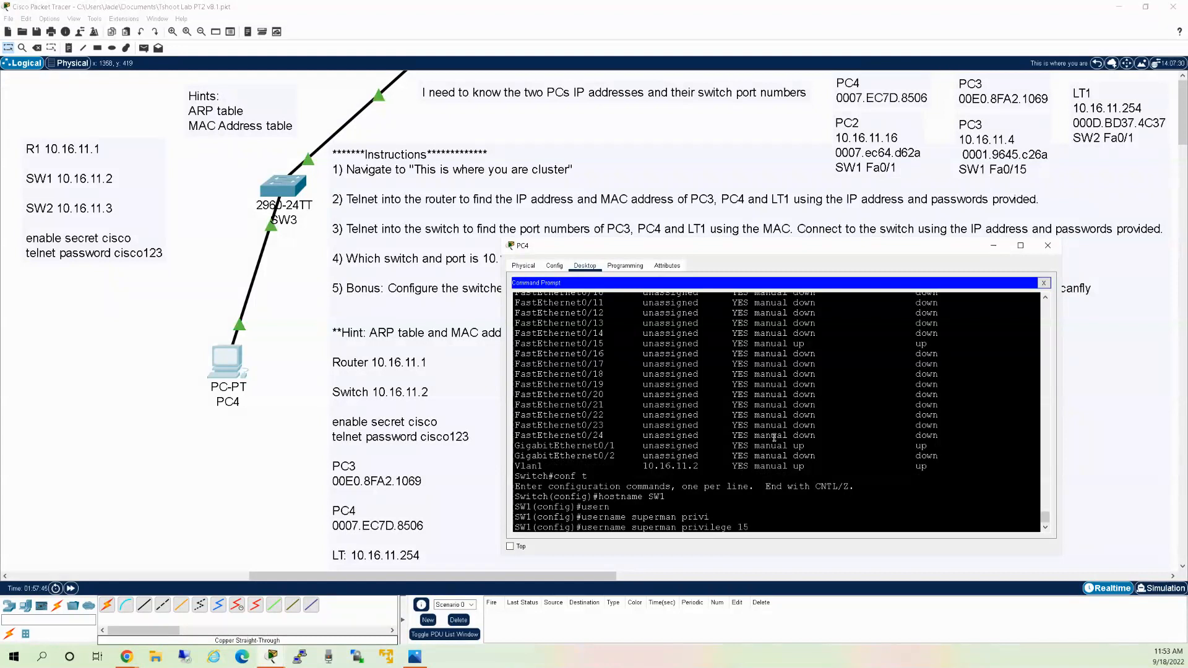
{"action": "key", "text": "Tab"}
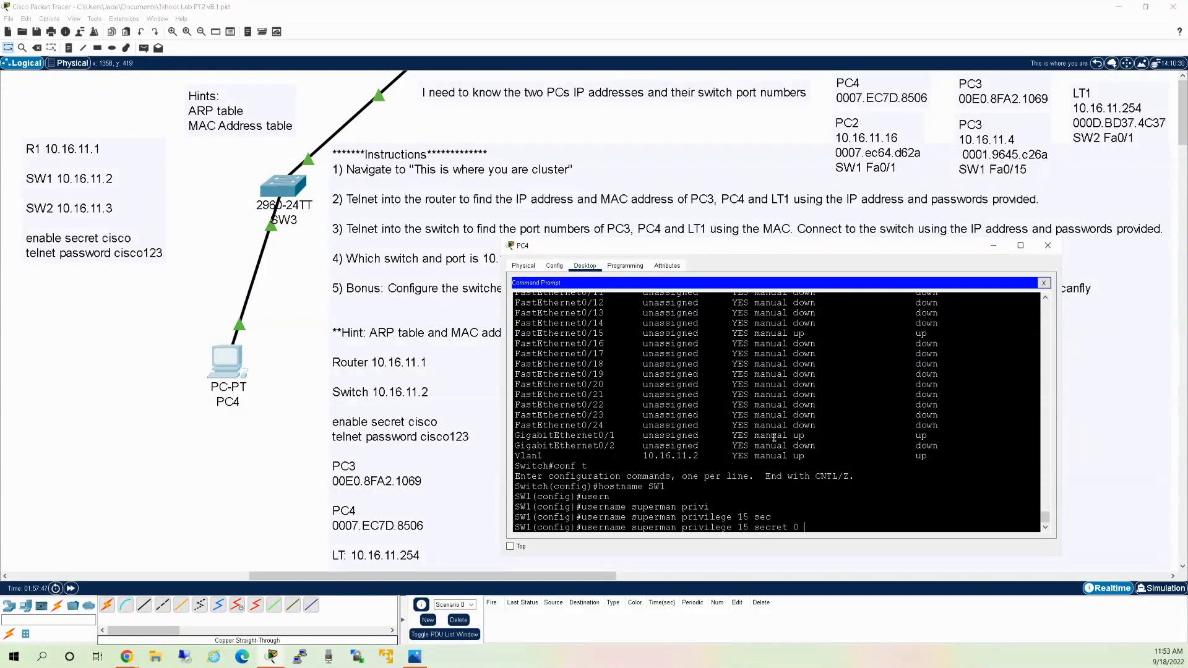
{"action": "key", "text": "Return"}
Set SW1's IP domain name to hulu.com.
{"action": "type", "text": "ip"}
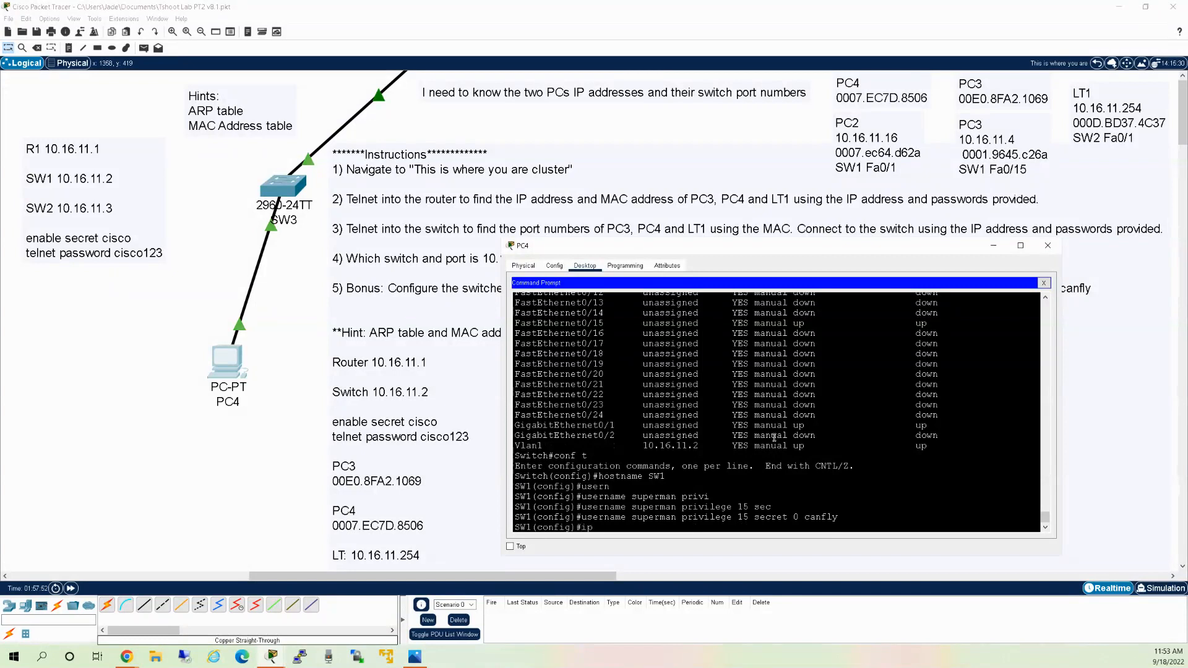
{"action": "type", "text": " domain-name hul"}
{"action": "type", "text": "u.com"}
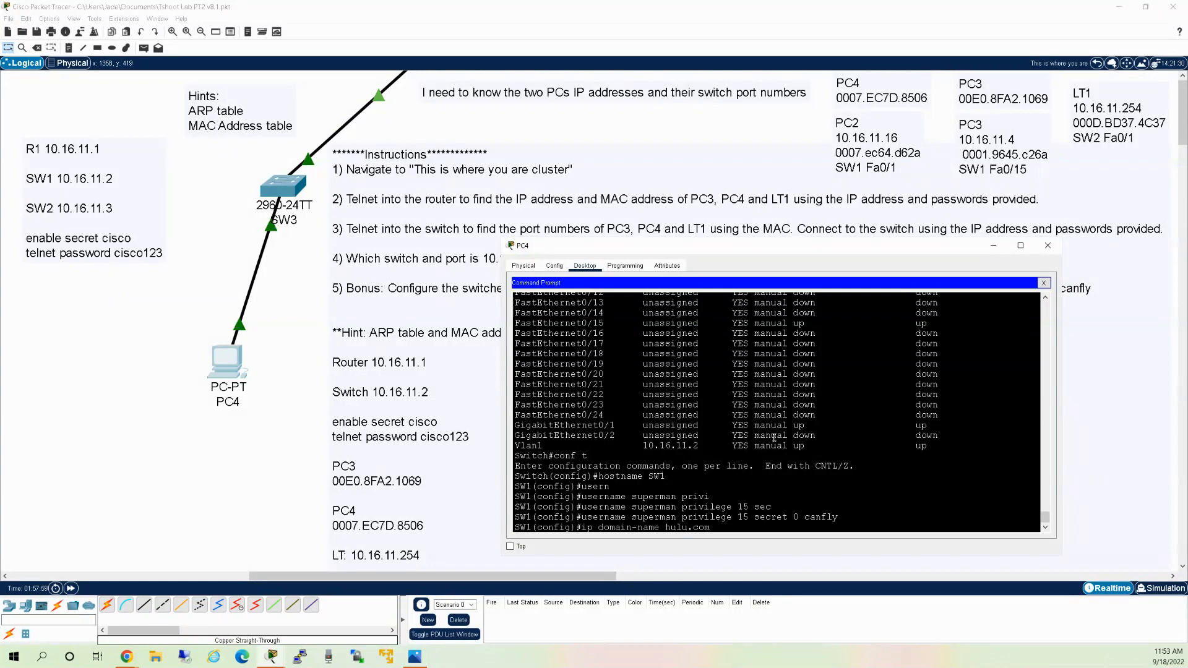
{"action": "key", "text": "Return"}
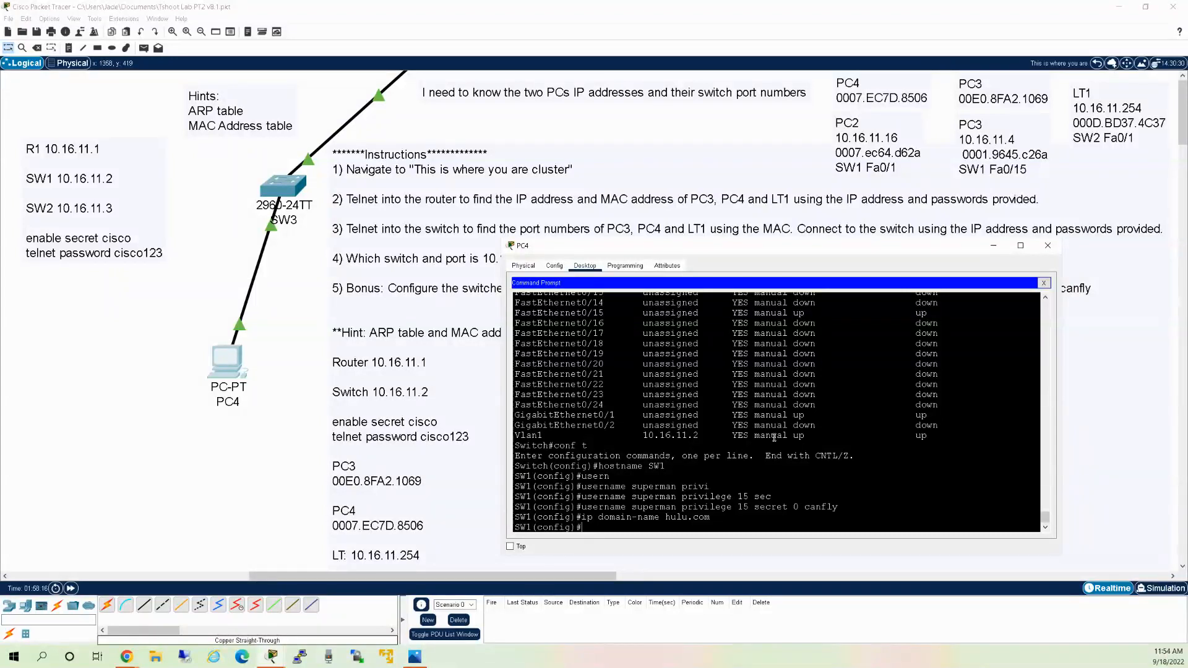
Generate 1024-bit RSA keys with 'crypto key generate rsa'.
{"action": "type", "text": "cry"}
{"action": "key", "text": "Tab"}
{"action": "type", "text": "ke"}
{"action": "type", "text": "generate "}
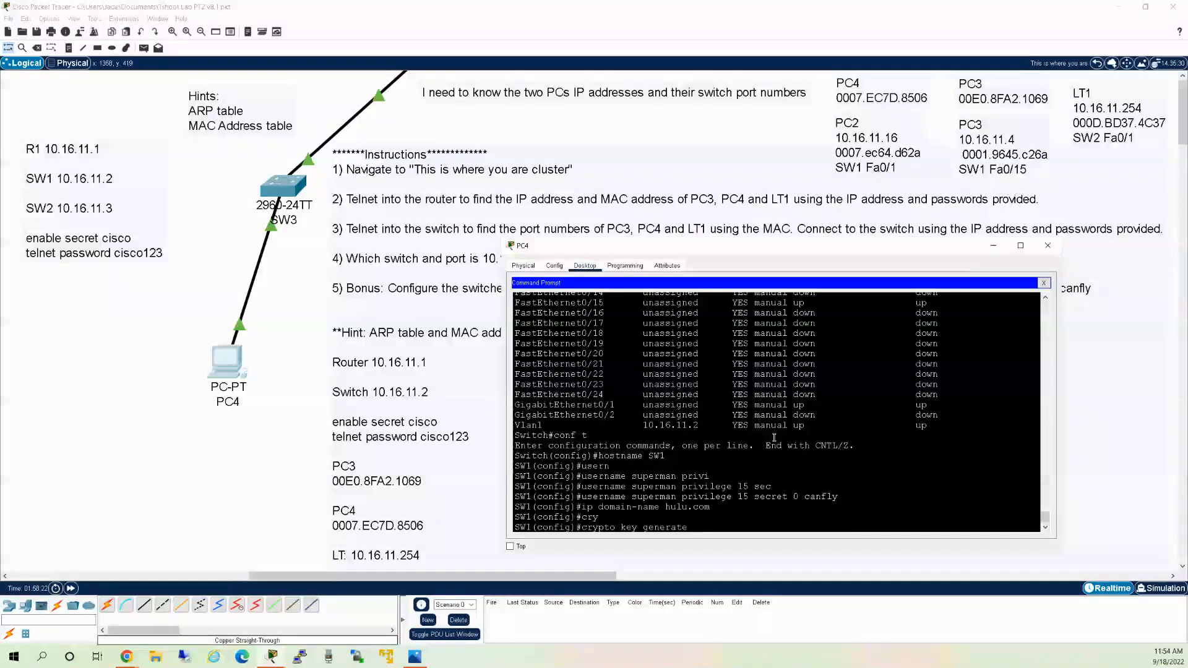
{"action": "type", "text": "rsa"}
{"action": "key", "text": "Return"}
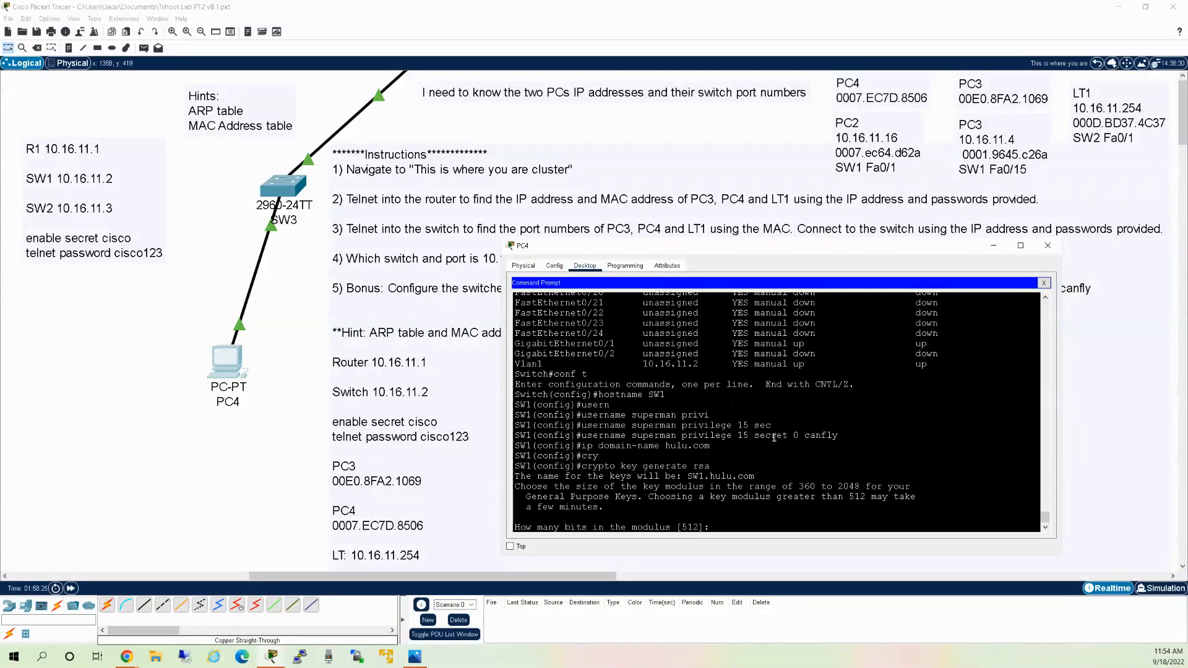
{"action": "type", "text": "1024"}
{"action": "key", "text": "Return"}
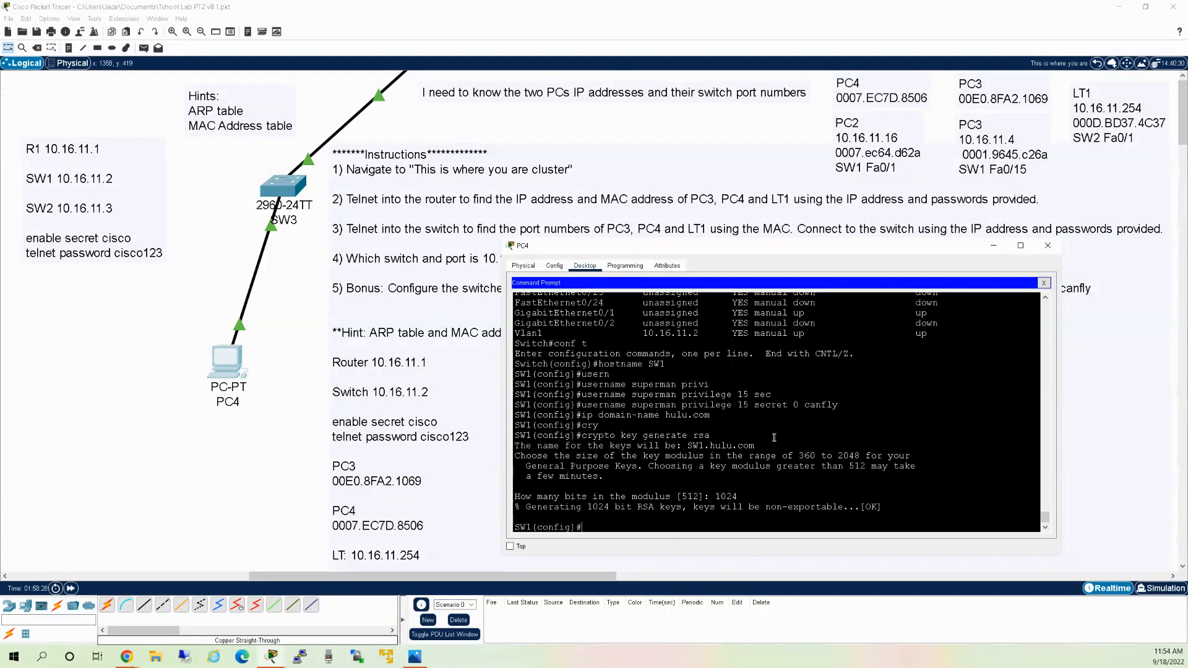
Enter the 'line vty 0 4' command, correcting a typo.
{"action": "type", "text": "line vty 0 4"}
Require local login and enable synchronous logging on SW1's VTY lines 0-4.
{"action": "key", "text": "Return"}
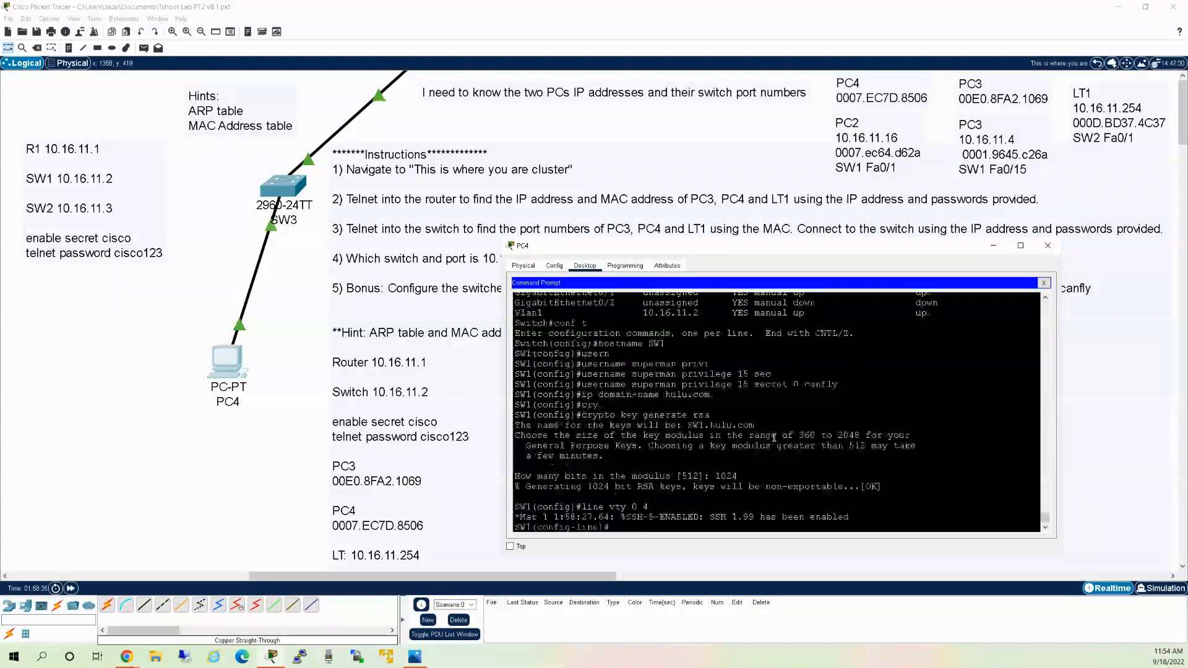
{"action": "type", "text": "login local"}
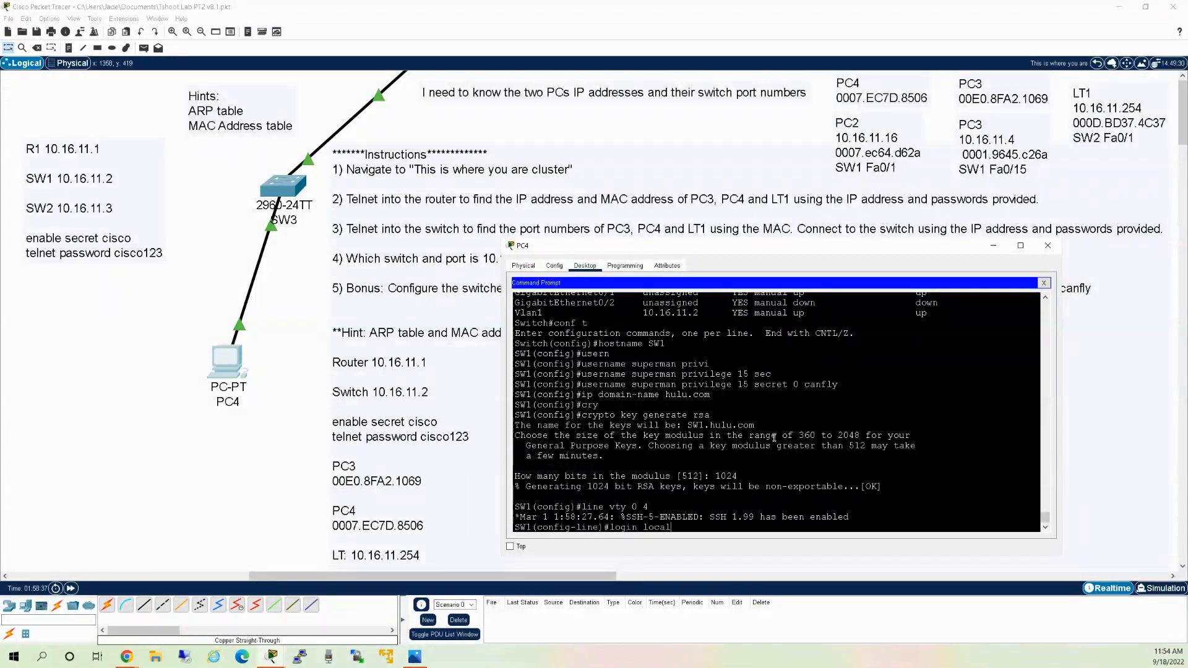
{"action": "key", "text": "Return"}
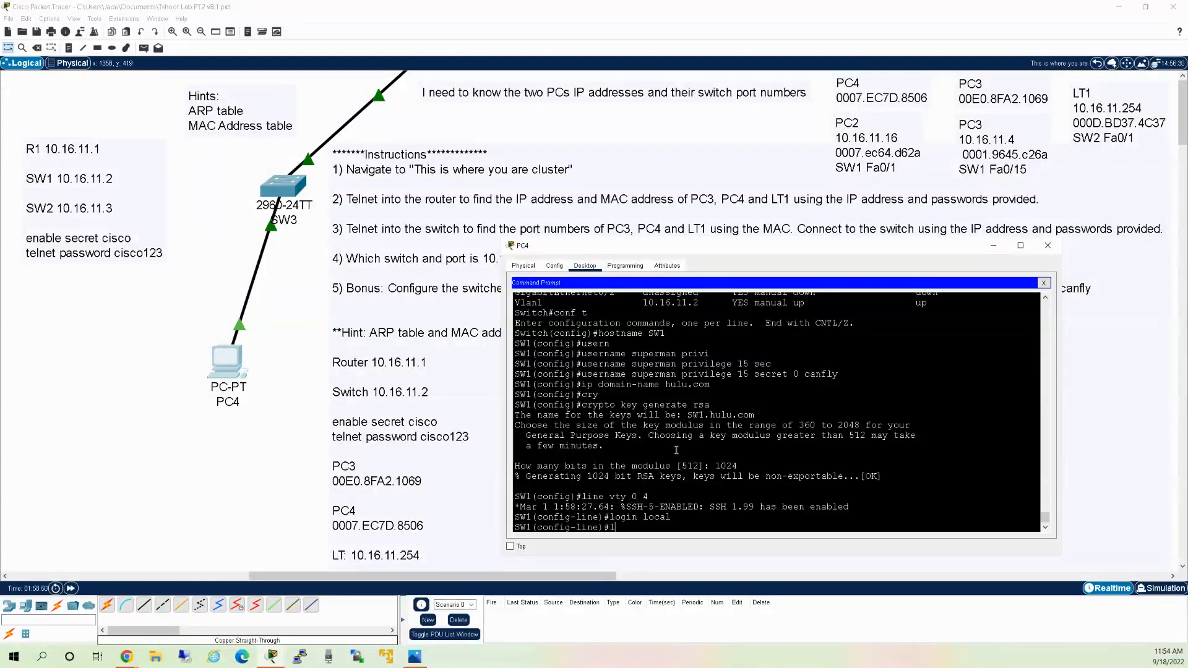
{"action": "type", "text": "loggin"}
{"action": "key", "text": "Tab"}
{"action": "type", "text": "sys"}
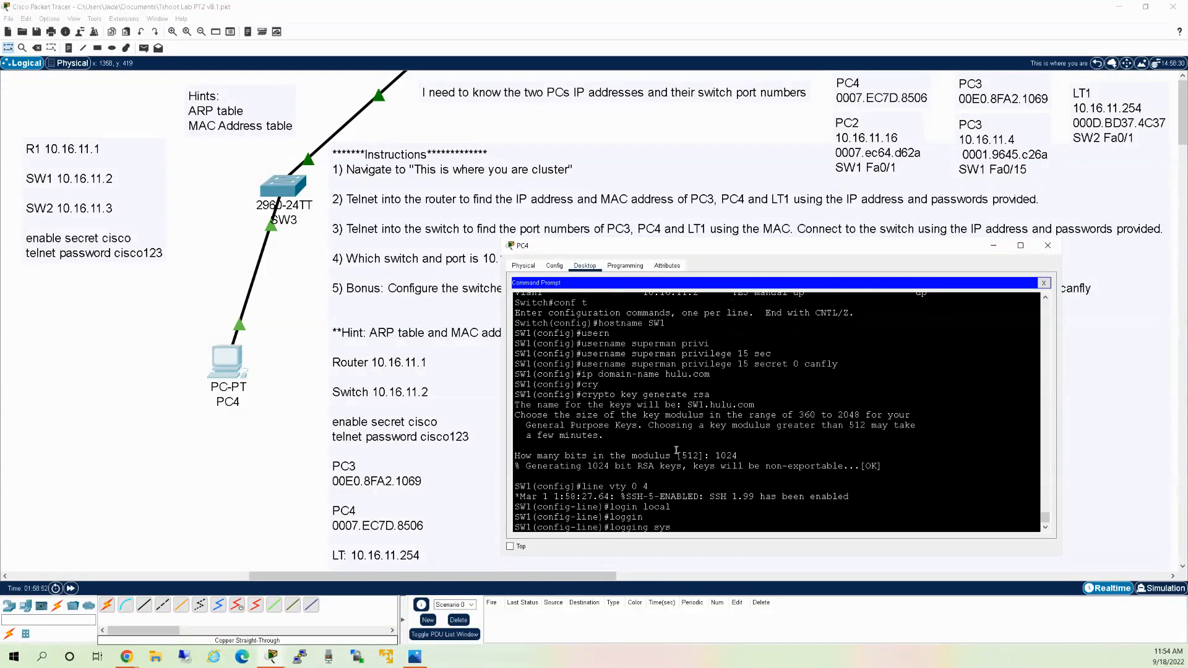
{"action": "key", "text": "Tab"}
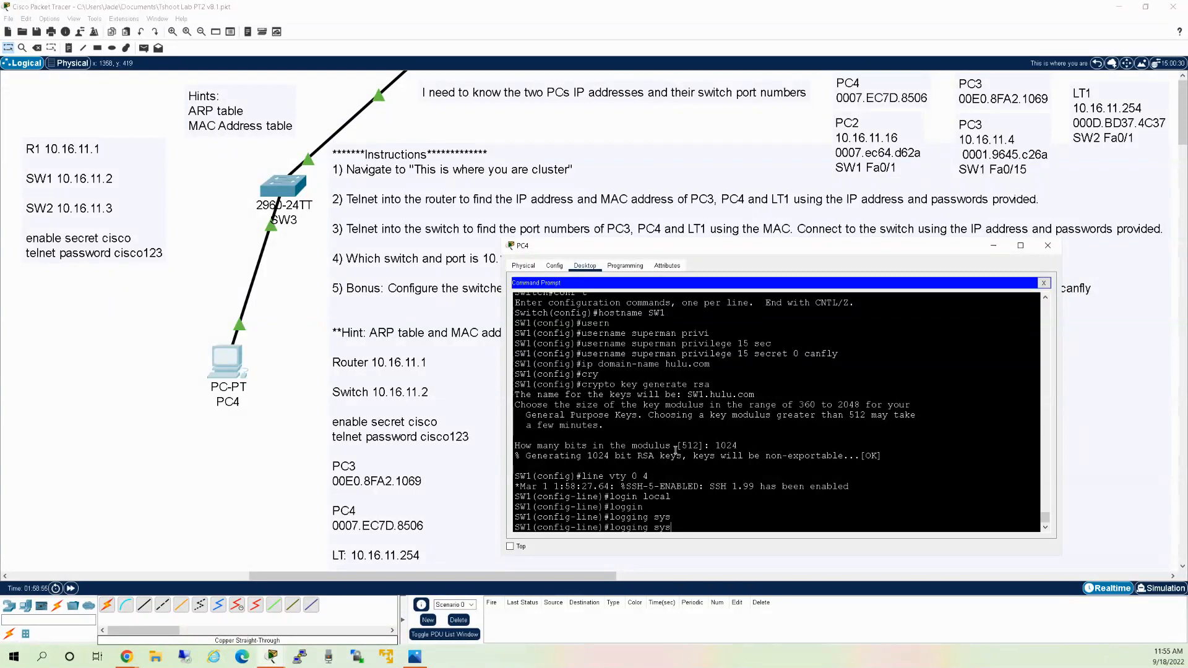
{"action": "key", "text": "BackSpace"}
{"action": "type", "text": "n"}
{"action": "key", "text": "Tab"}
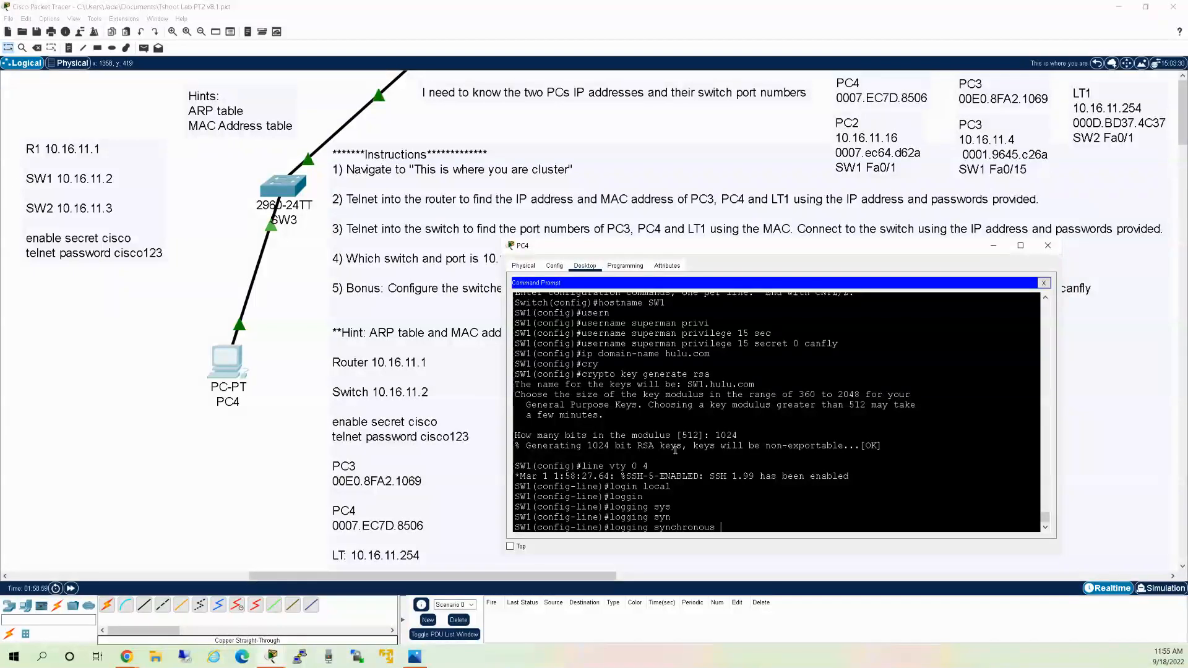
{"action": "key", "text": "Return"}
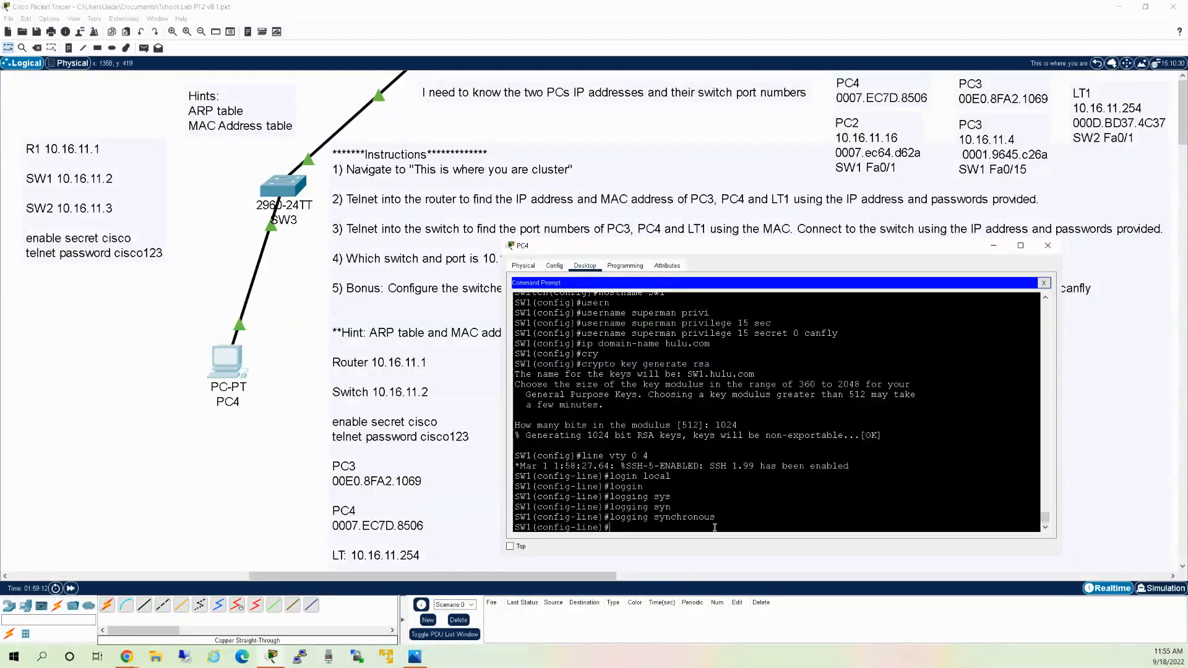
Set a 5-minute 10-second exec-timeout on the VTY lines.
{"action": "type", "text": "exit"}
{"action": "key", "text": "Tab"}
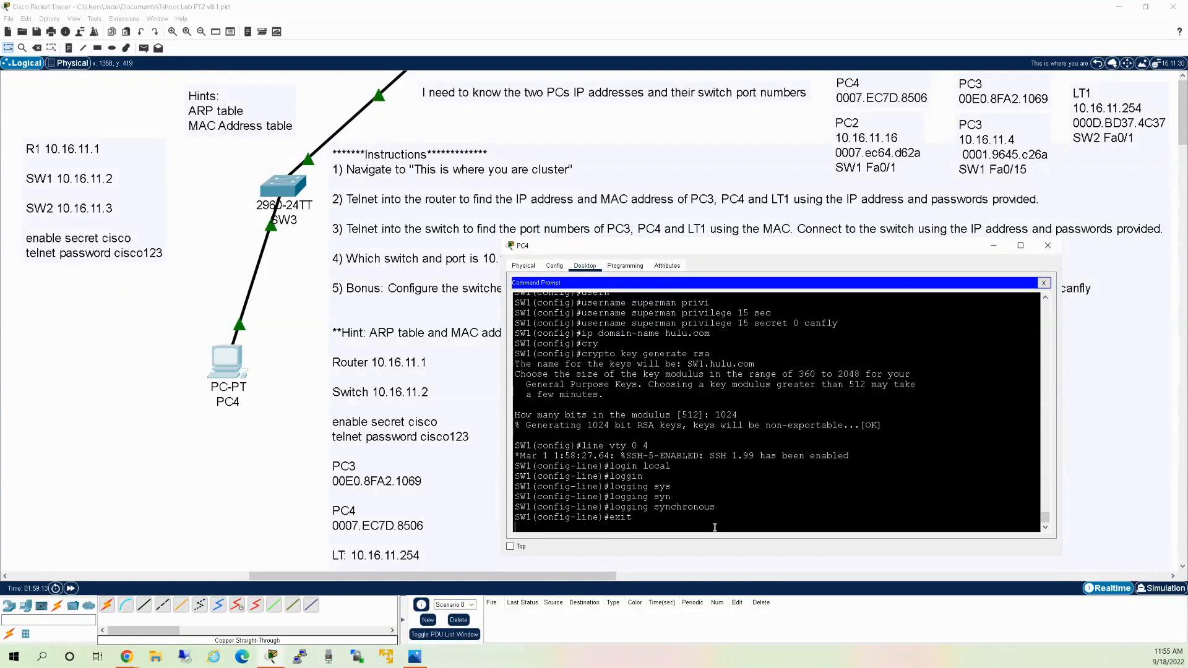
{"action": "key", "text": "BackSpace"}
{"action": "key", "text": "BackSpace"}
{"action": "key", "text": "BackSpace"}
{"action": "key", "text": "BackSpace"}
{"action": "key", "text": "BackSpace"}
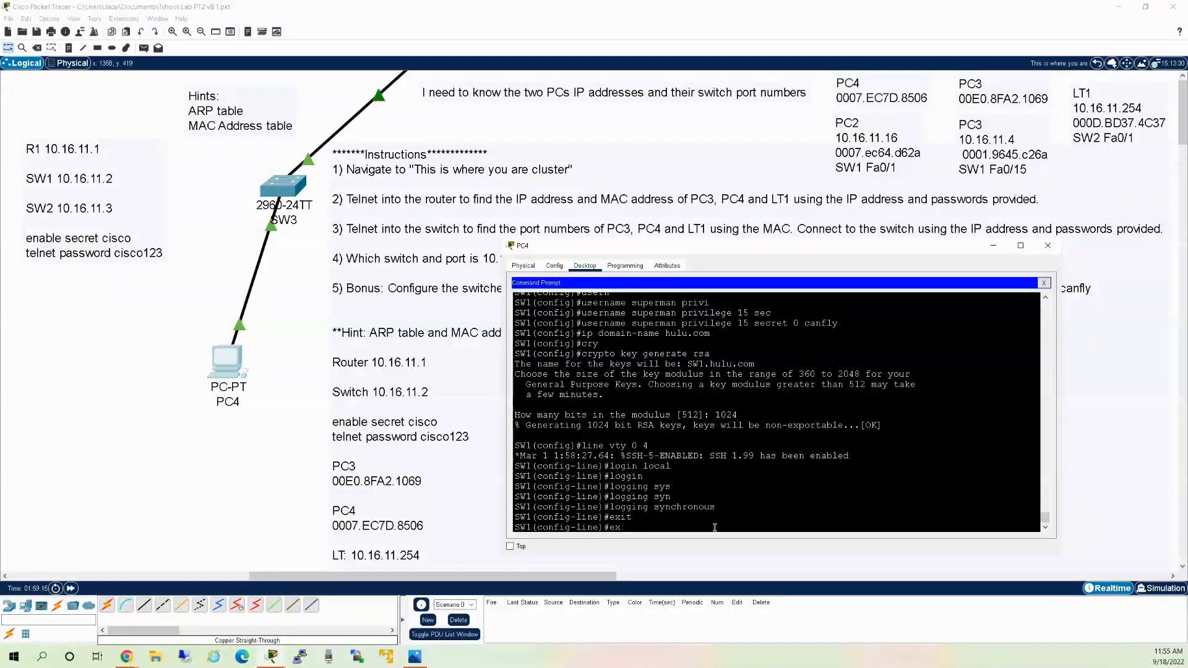
{"action": "type", "text": "ec"}
{"action": "key", "text": "Tab"}
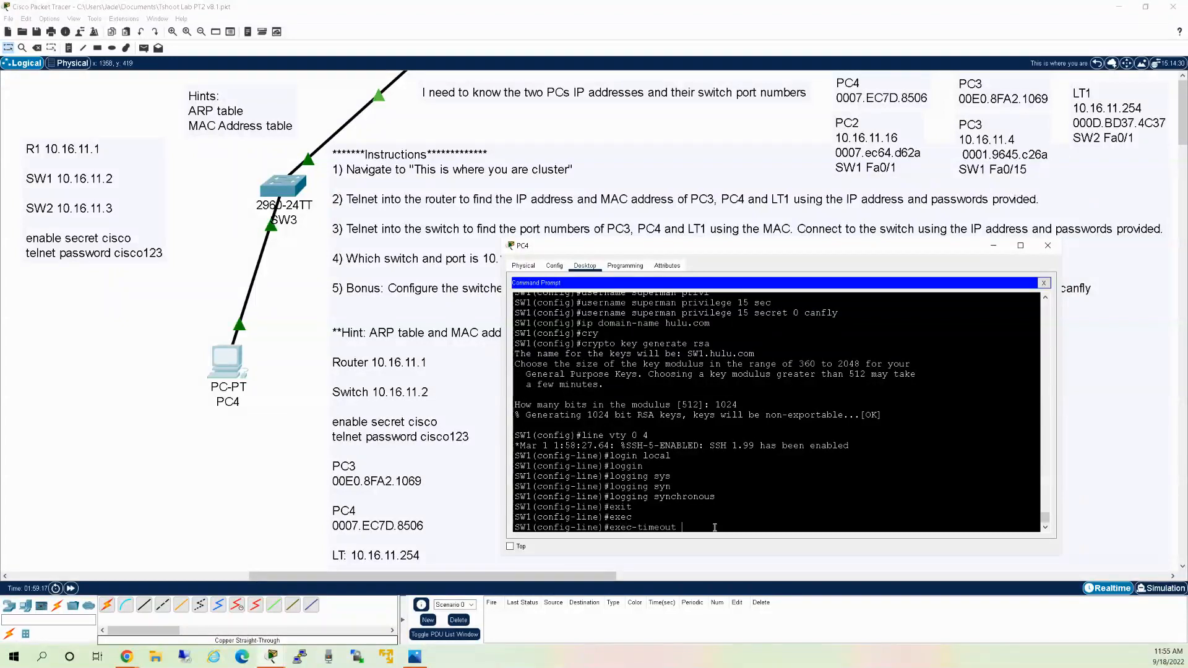
{"action": "type", "text": "5 10"}
{"action": "key", "text": "Return"}
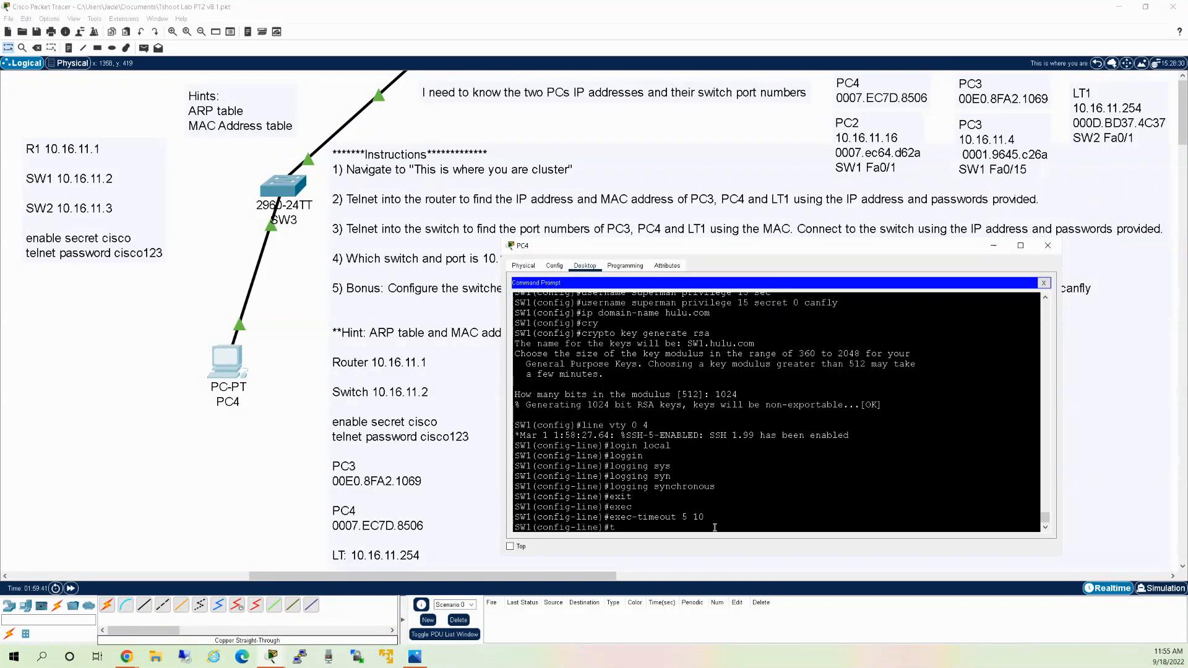
Allow only SSH as VTY transport input, save SW1's configuration and end the switch session.
{"action": "type", "text": "r"}
{"action": "key", "text": "Tab"}
{"action": "type", "text": "inpu"}
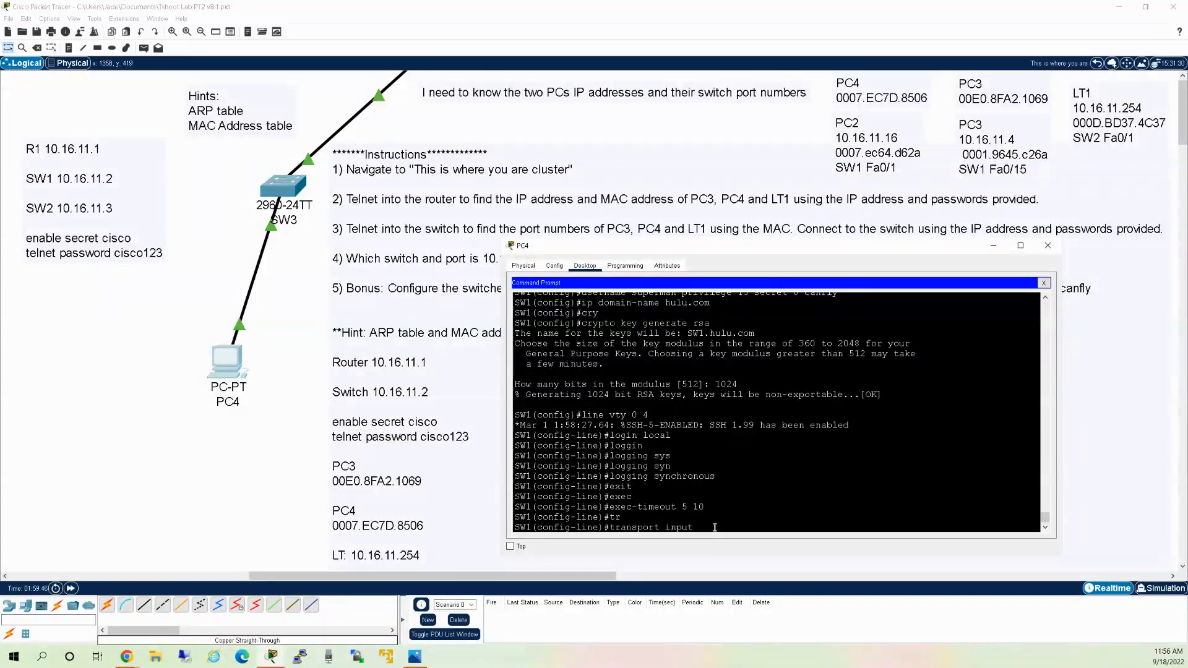
{"action": "type", "text": "t"}
{"action": "type", "text": " ssh"}
{"action": "key", "text": "BackSpace"}
{"action": "key", "text": "BackSpace"}
{"action": "key", "text": "BackSpace"}
{"action": "type", "text": "?"}
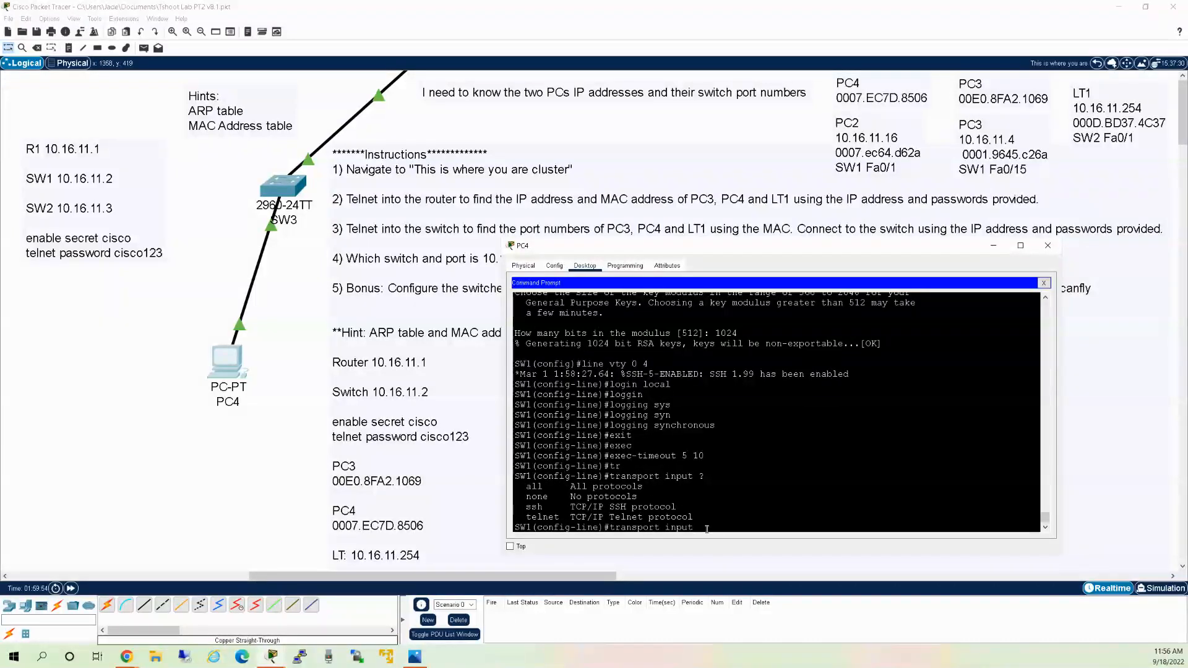
{"action": "type", "text": "ssh"}
{"action": "key", "text": "Return"}
{"action": "type", "text": "end"}
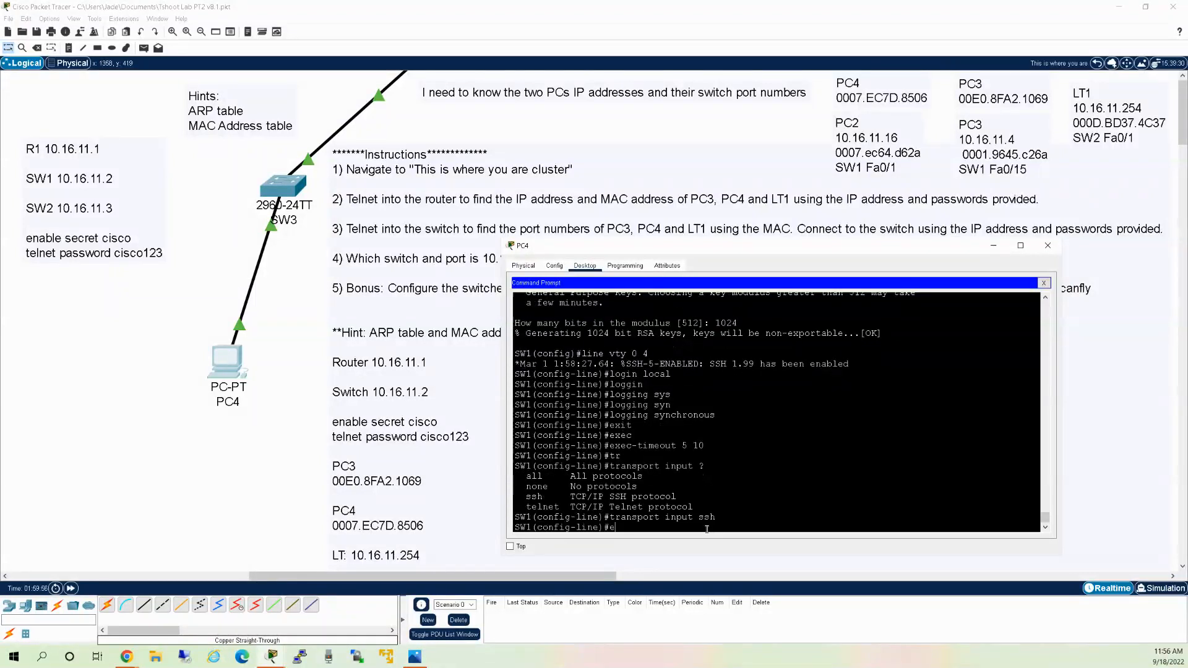
{"action": "key", "text": "Return"}
{"action": "key", "text": "Return"}
{"action": "key", "text": "Return"}
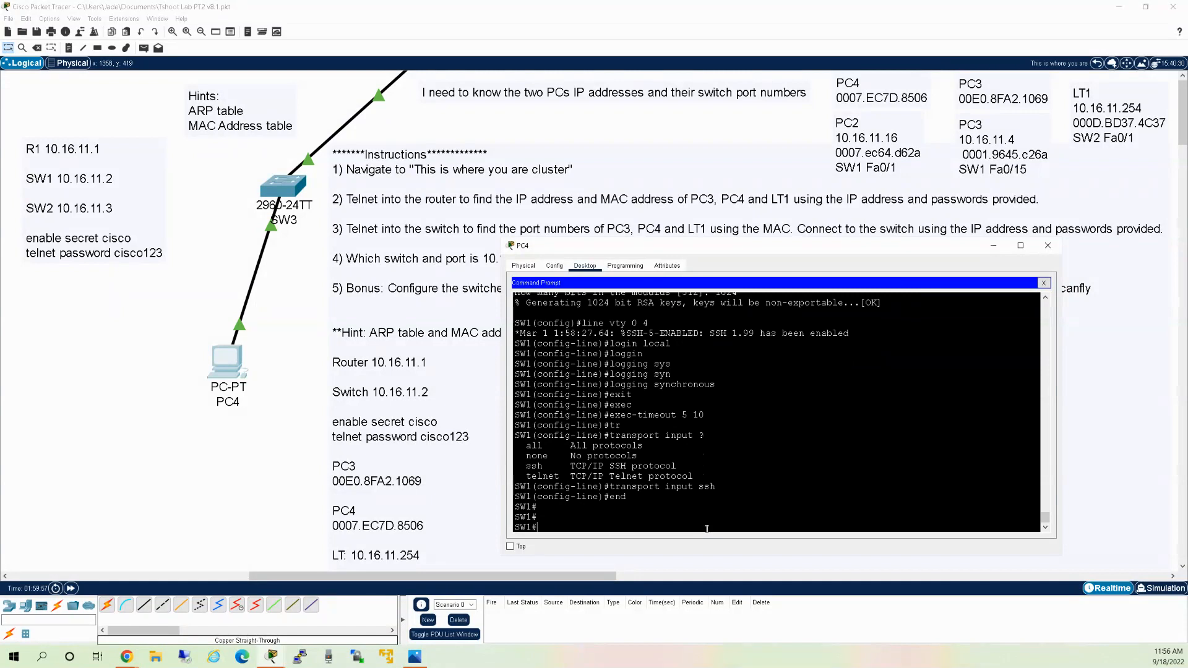
{"action": "key", "text": "Return"}
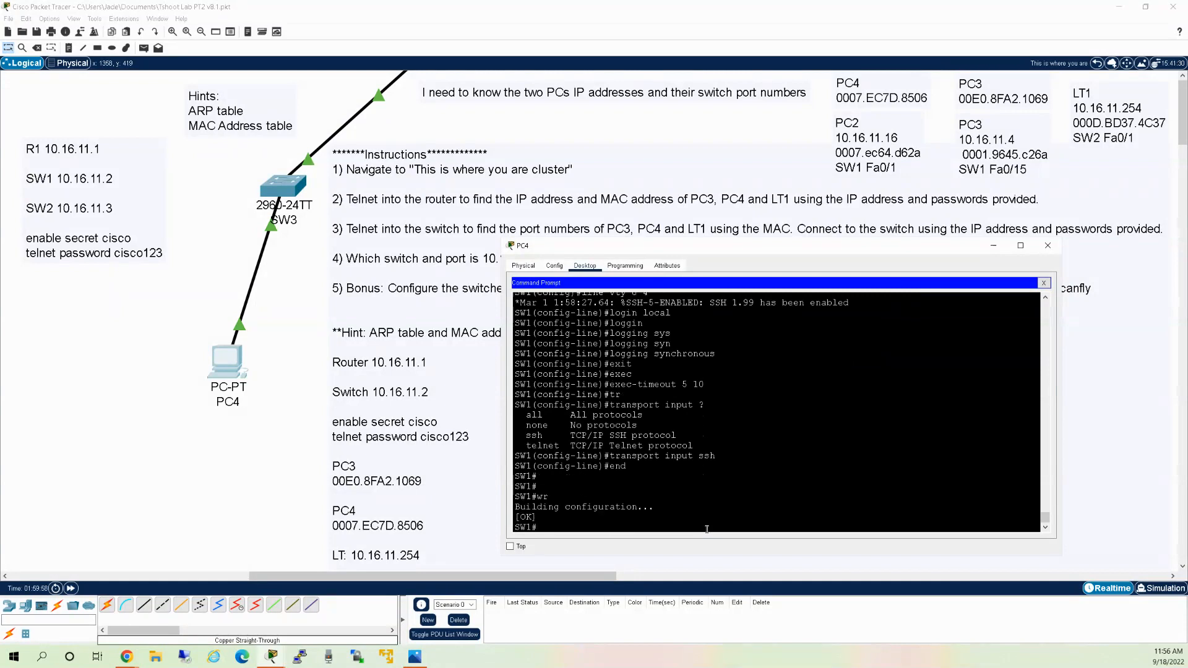
{"action": "type", "text": "exit"}
{"action": "key", "text": "Return"}
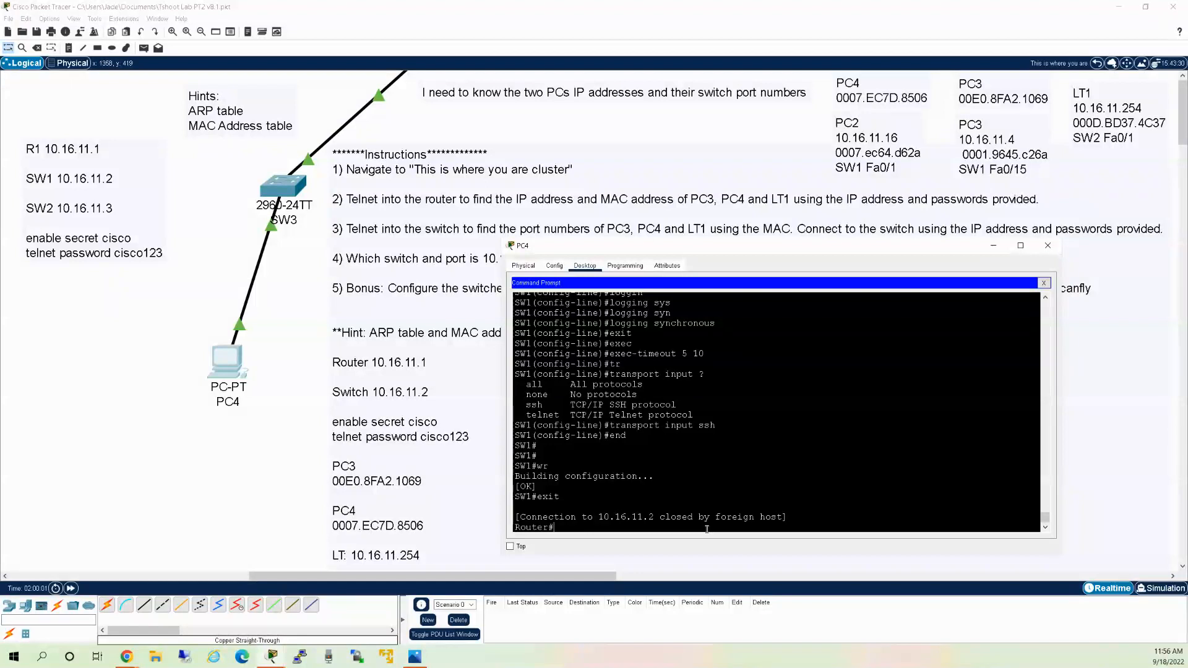
Enter global configuration on the router and set its hostname to R1.
{"action": "type", "text": "conf t"}
{"action": "key", "text": "Return"}
{"action": "type", "text": "h R1"}
{"action": "key", "text": "Return"}
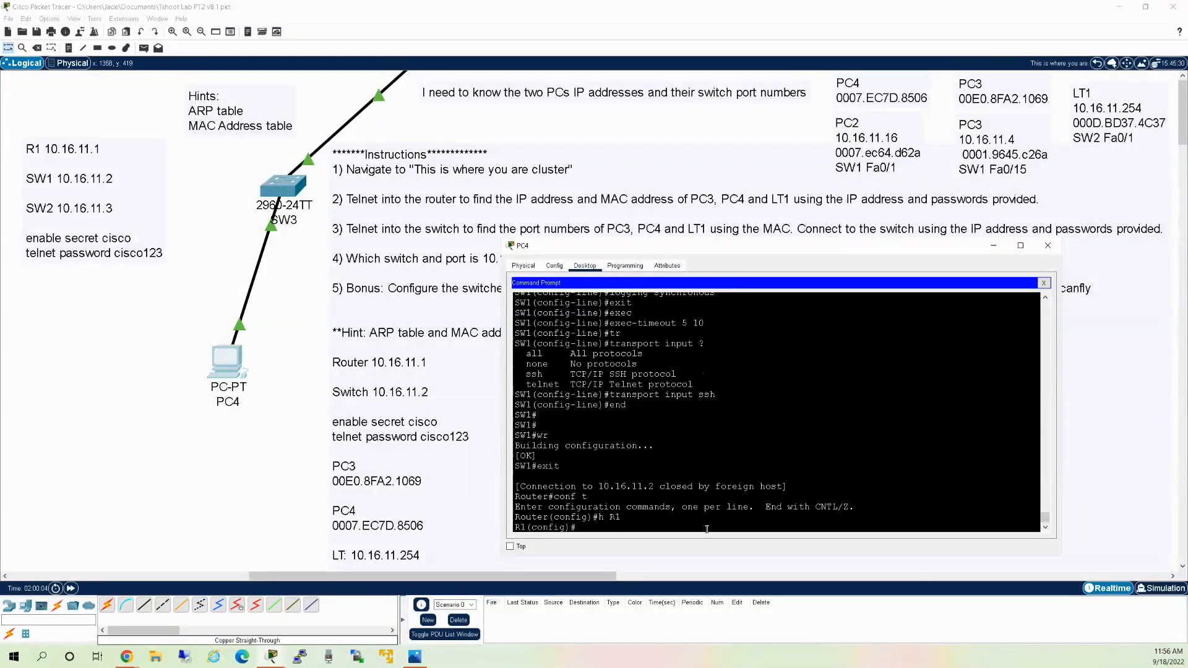
{"action": "type", "text": "username"}
Start a note left of PC4 with the privilege-15 local user command and ip domain-name hulu.com.
{"action": "left_click", "coordinate": [69, 48]}
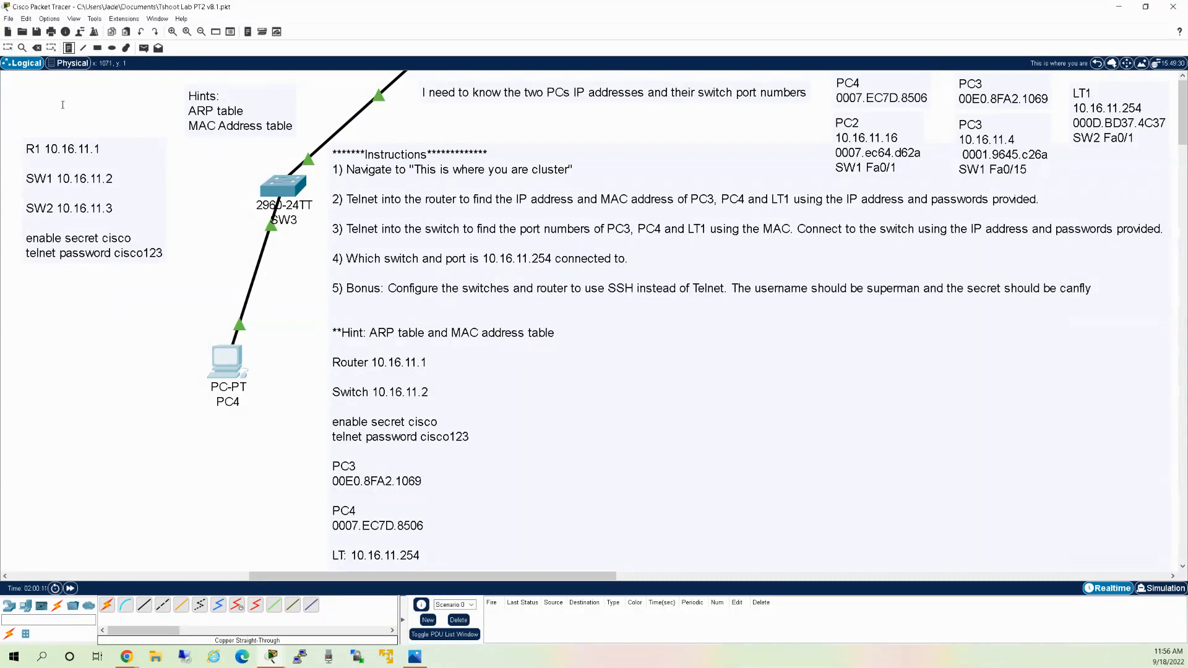
{"action": "left_click", "coordinate": [54, 317]}
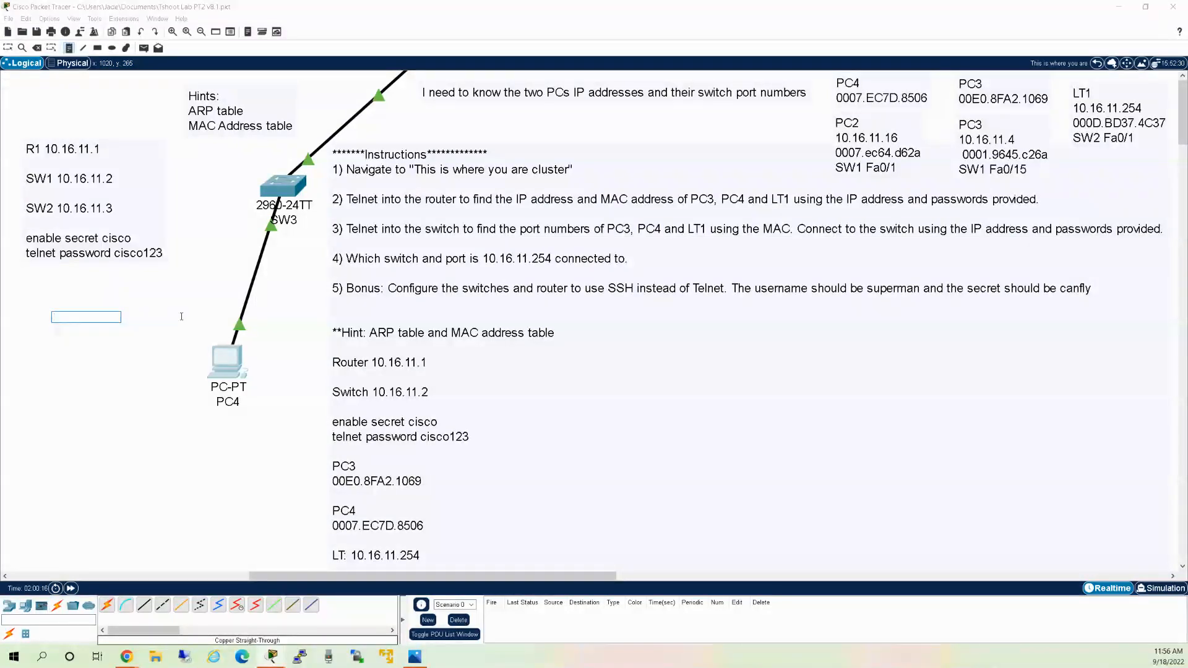
{"action": "type", "text": "4"}
{"action": "type", "text": "sernam"}
{"action": "type", "text": "e super"}
{"action": "type", "text": "man"}
{"action": "type", "text": " priv"}
{"action": "type", "text": "iledg"}
{"action": "type", "text": "e 15"}
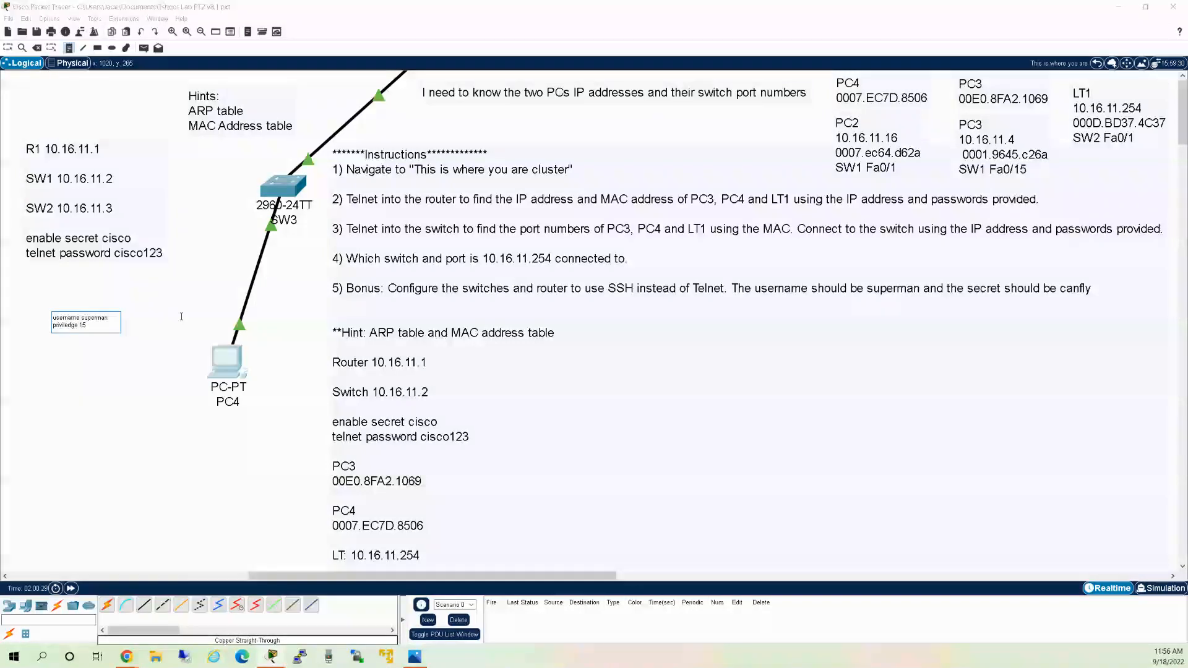
{"action": "type", "text": " secre"}
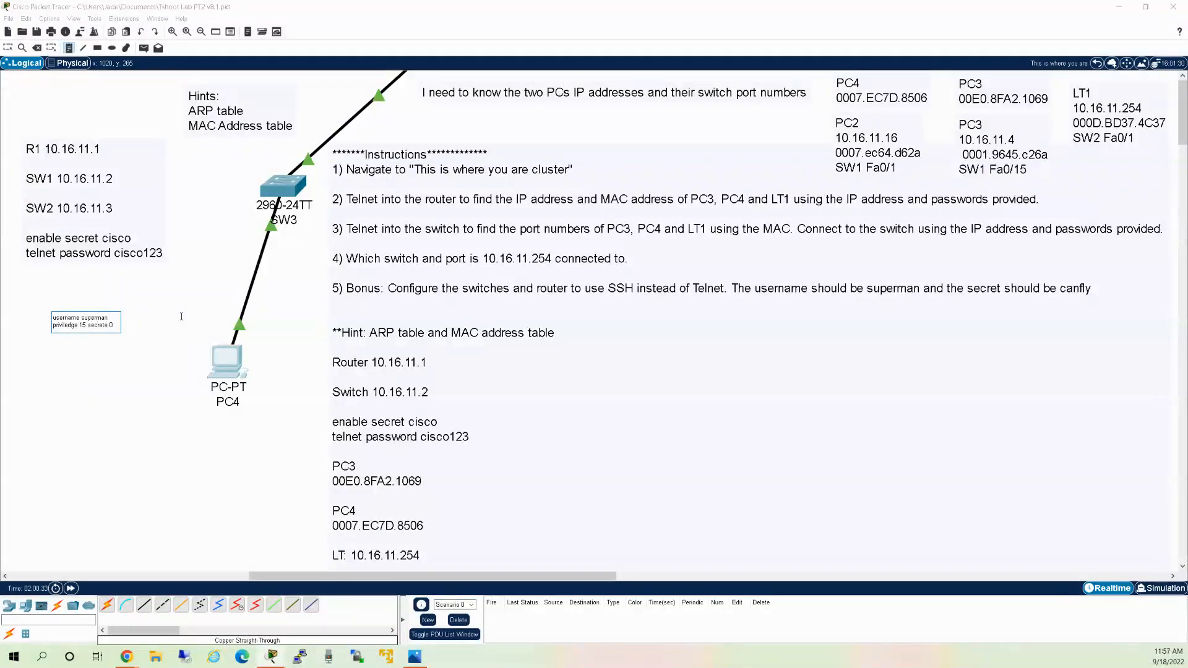
{"action": "type", "text": "te 0"}
{"action": "key", "text": "Return"}
{"action": "type", "text": "canfly"}
{"action": "key", "text": "Return"}
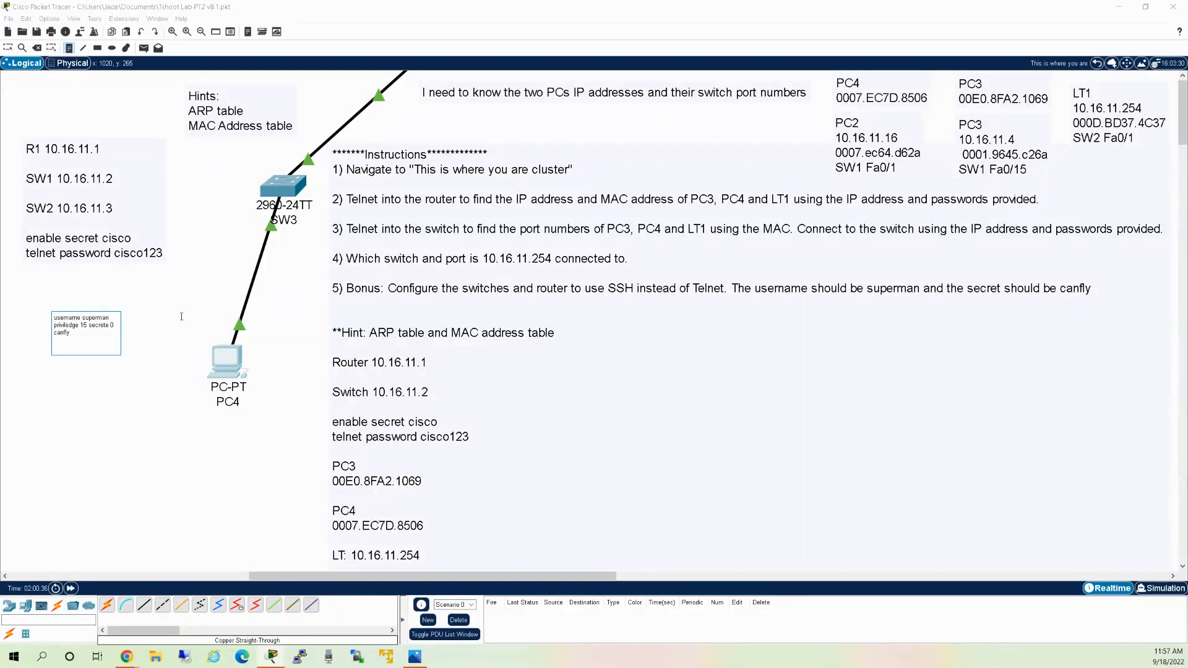
{"action": "type", "text": "ip domain-name hulu.com"}
{"action": "key", "text": "Return"}
{"action": "key", "text": "Return"}
Add crypto key generate rsa 1024, line vty 0 4, login local, logging syn and exec lines.
{"action": "type", "text": "cry"}
{"action": "key", "text": "BackSpace"}
{"action": "key", "text": "BackSpace"}
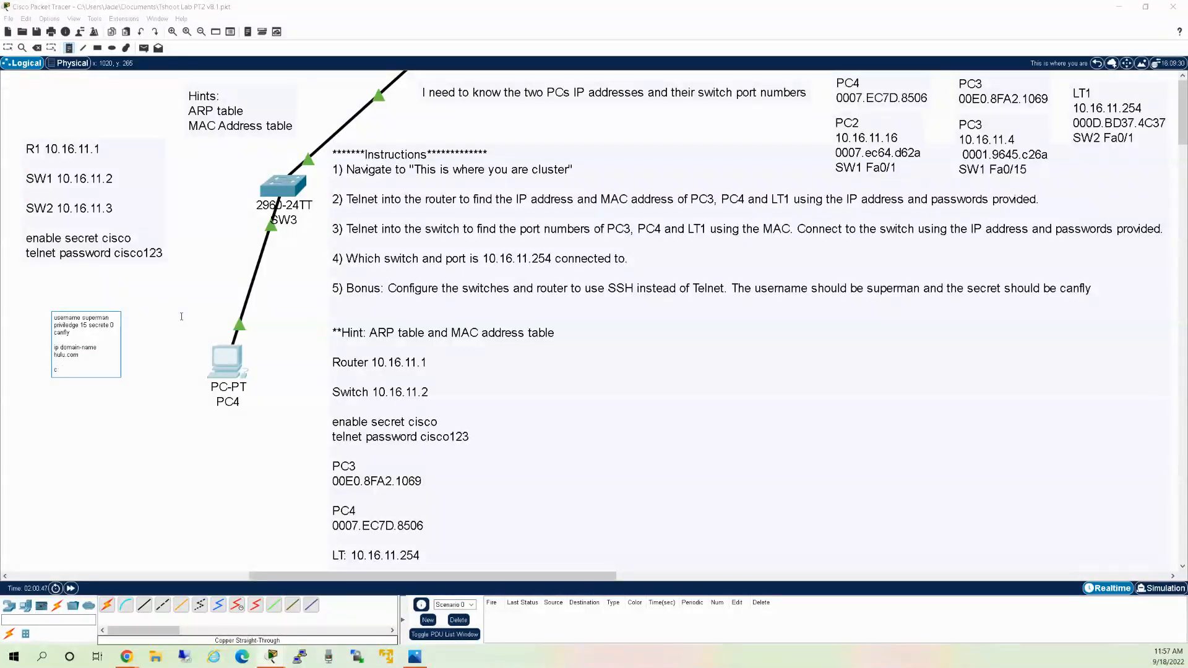
{"action": "type", "text": "rypto key ge"}
{"action": "type", "text": "nerate"}
{"action": "type", "text": "rsa"}
{"action": "key", "text": "Return"}
{"action": "type", "text": "1024"}
{"action": "key", "text": "Return"}
{"action": "key", "text": "Return"}
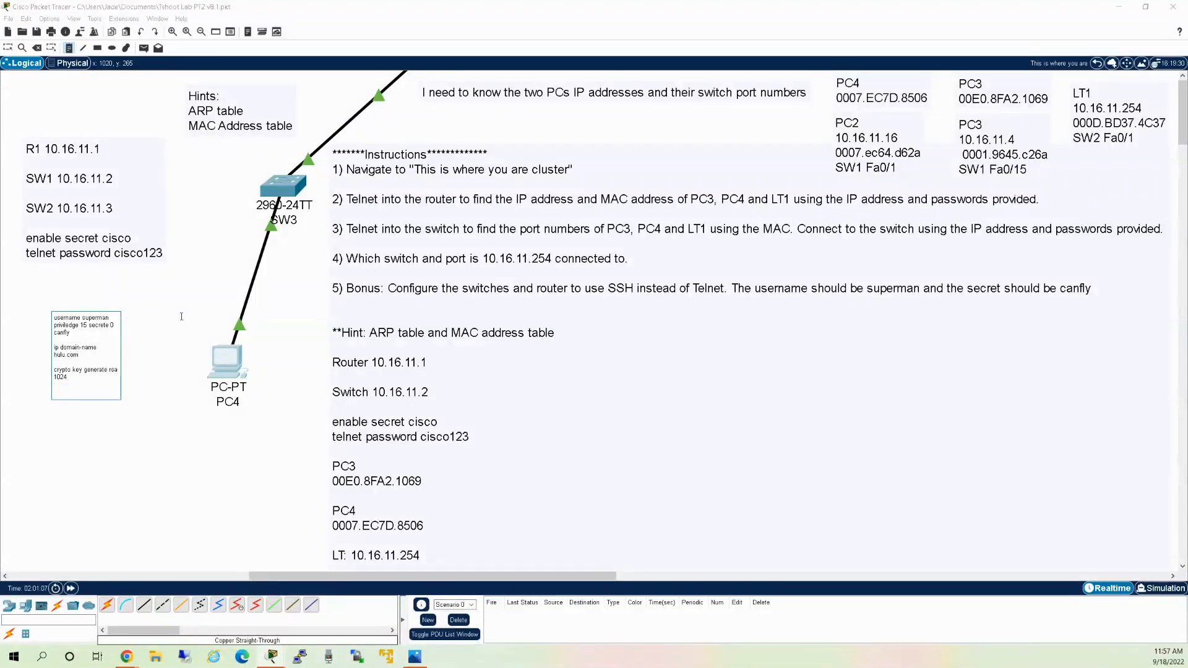
{"action": "type", "text": "line vty 0 4"}
{"action": "key", "text": "Return"}
{"action": "type", "text": "login local"}
{"action": "key", "text": "Return"}
{"action": "type", "text": "logging s"}
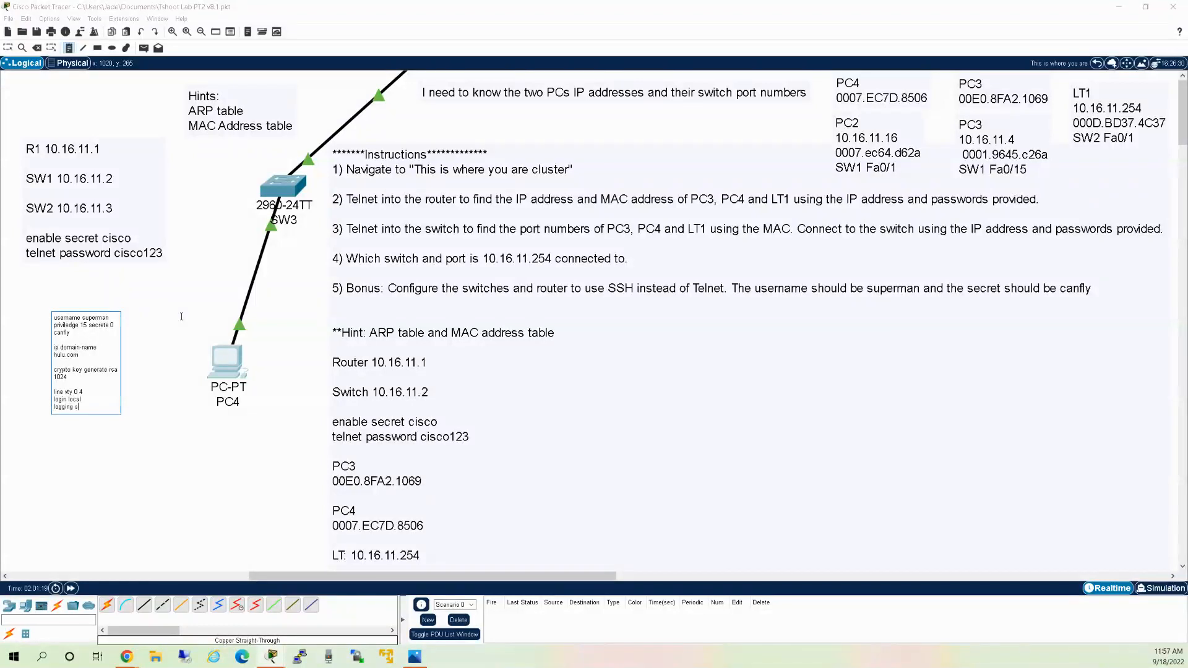
{"action": "type", "text": "yn"}
{"action": "key", "text": "Return"}
{"action": "type", "text": "exec"}
Finish the SSH commands note and move it beside the Instructions note.
{"action": "left_click", "coordinate": [240, 364]}
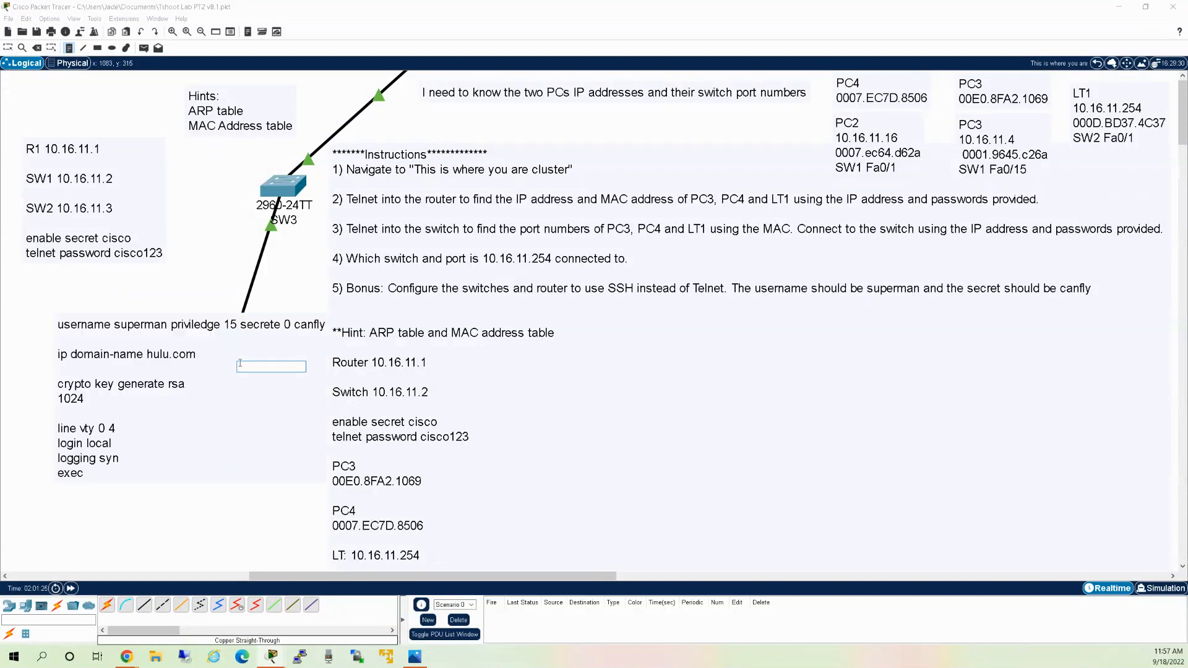
{"action": "left_click", "coordinate": [191, 276]}
{"action": "key", "text": "Escape"}
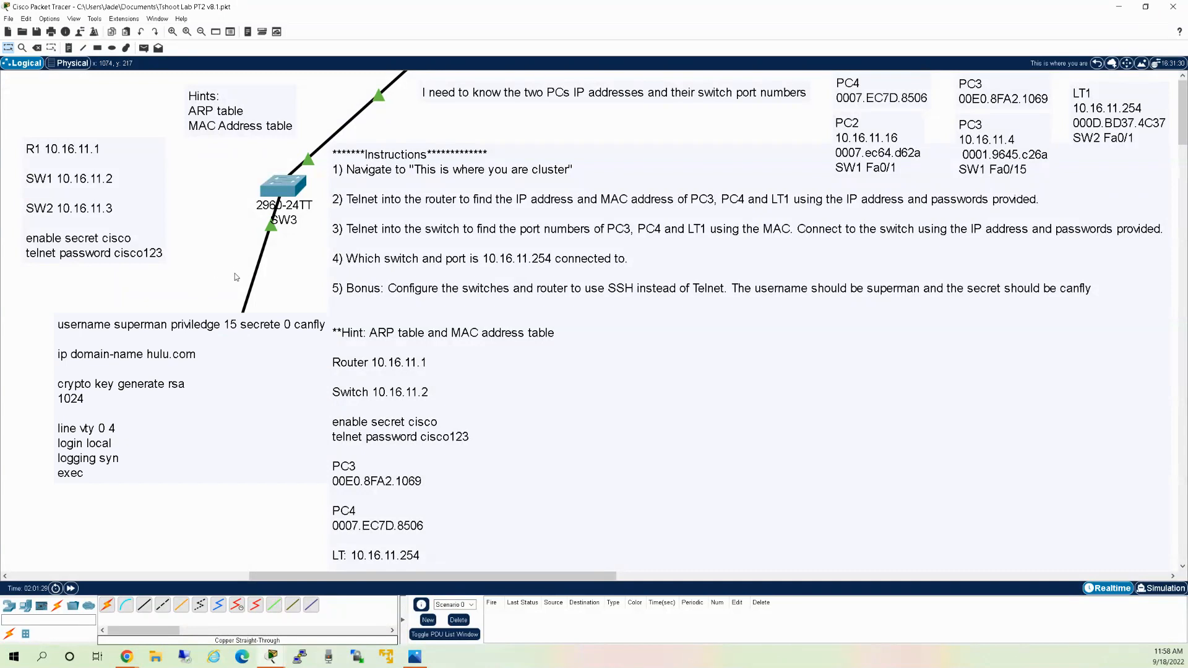
{"action": "left_click_drag", "start_coordinate": [198, 335], "coordinate": [355, 338]}
{"action": "left_click_drag", "start_coordinate": [529, 387], "coordinate": [734, 385]}
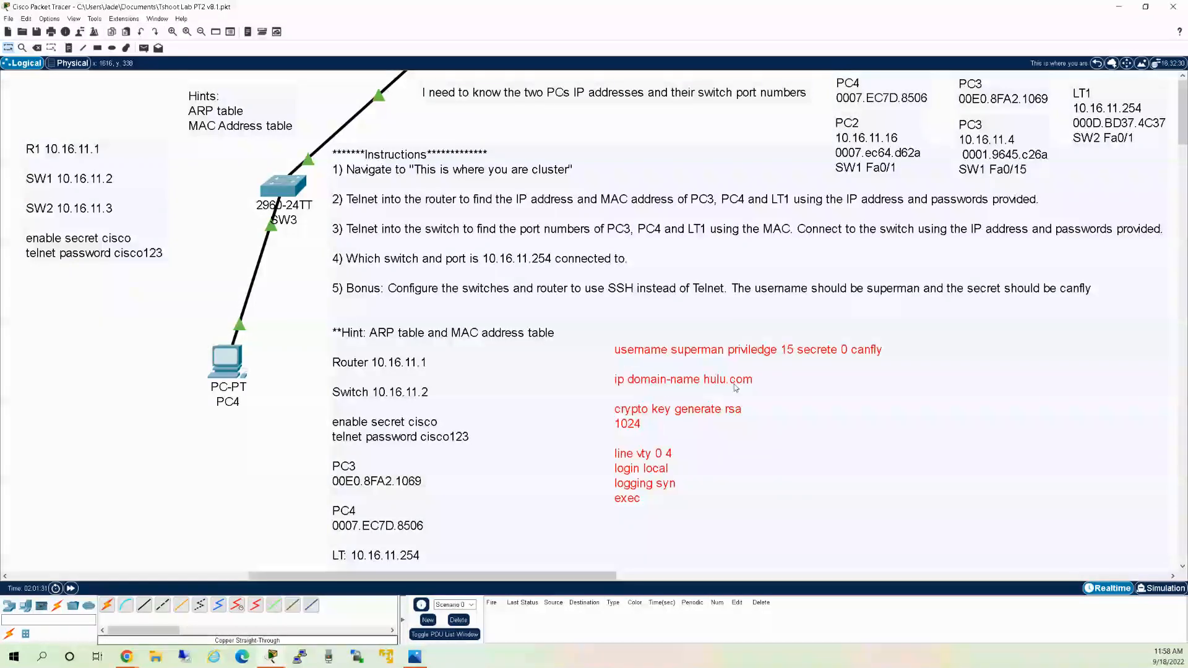
Copy the exec-timeout 5 10 command from PC4's command prompt.
{"action": "left_click", "coordinate": [236, 367]}
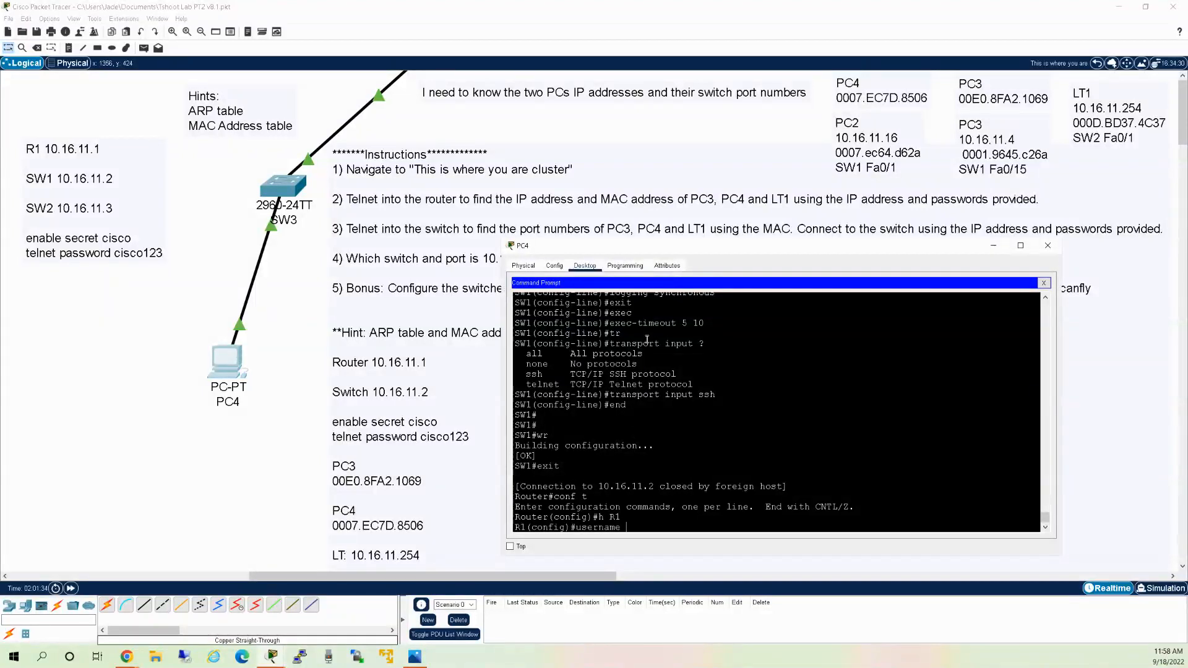
{"action": "left_click_drag", "start_coordinate": [706, 323], "coordinate": [609, 324]}
{"action": "right_click", "coordinate": [619, 327]}
{"action": "left_click", "coordinate": [627, 331]}
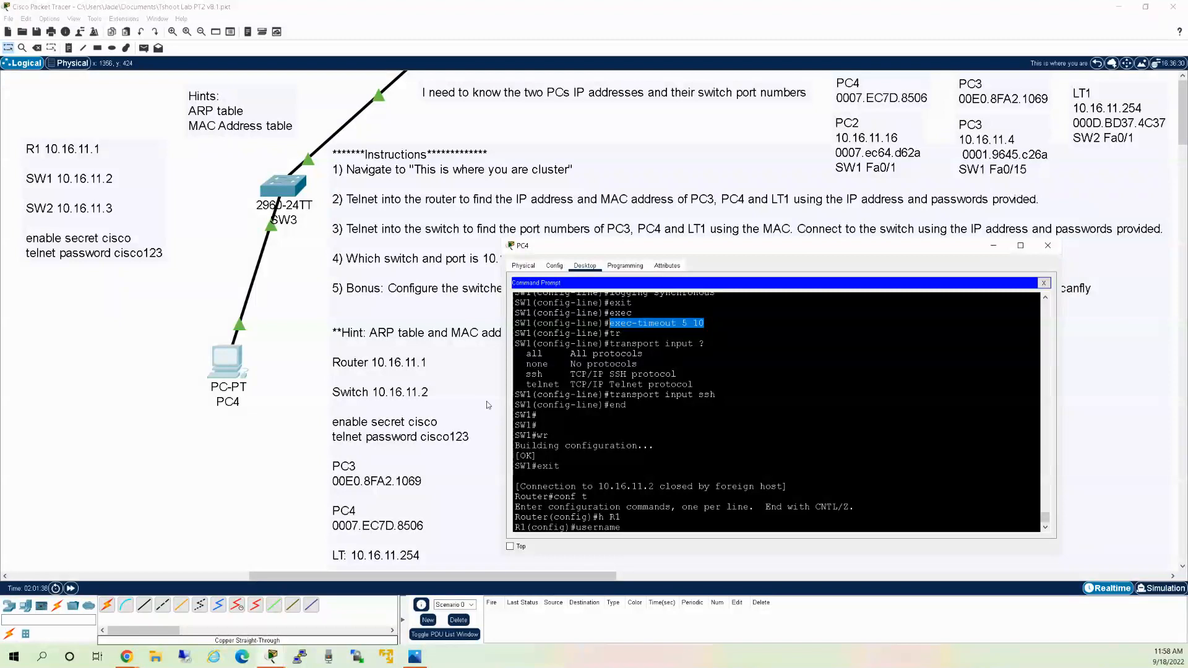
{"action": "left_click", "coordinate": [254, 442]}
Rearrange the Instructions and SSH command notes so they no longer overlap.
{"action": "double_click", "coordinate": [654, 412]}
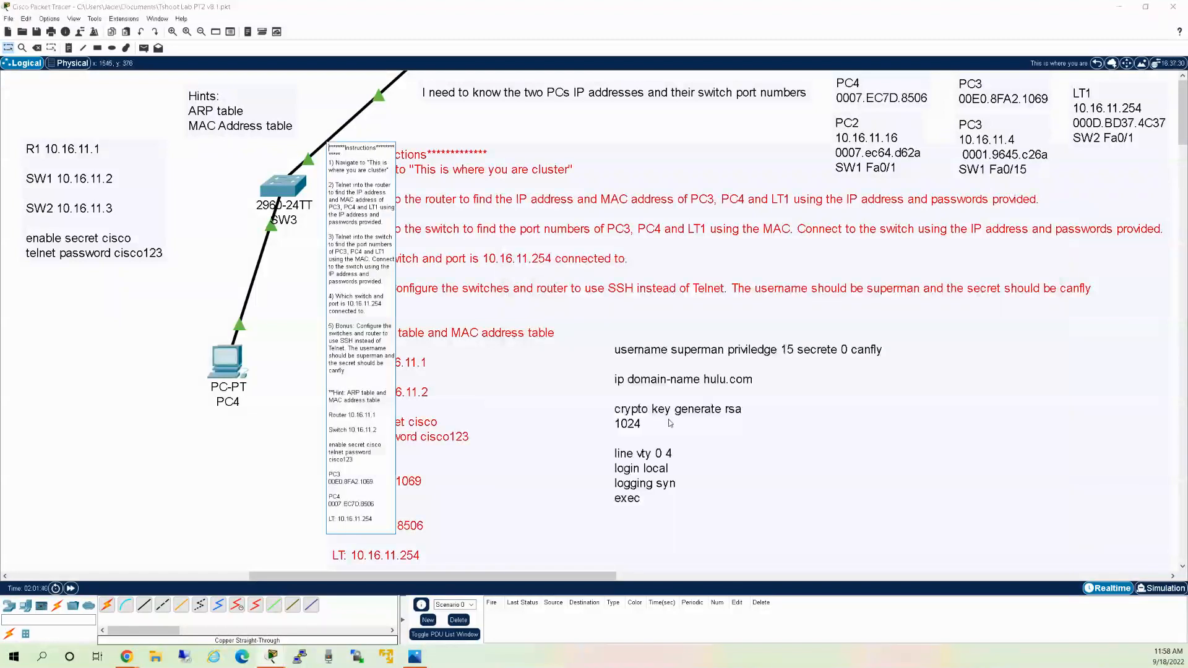
{"action": "left_click", "coordinate": [679, 419]}
{"action": "left_click_drag", "start_coordinate": [679, 419], "coordinate": [708, 343]}
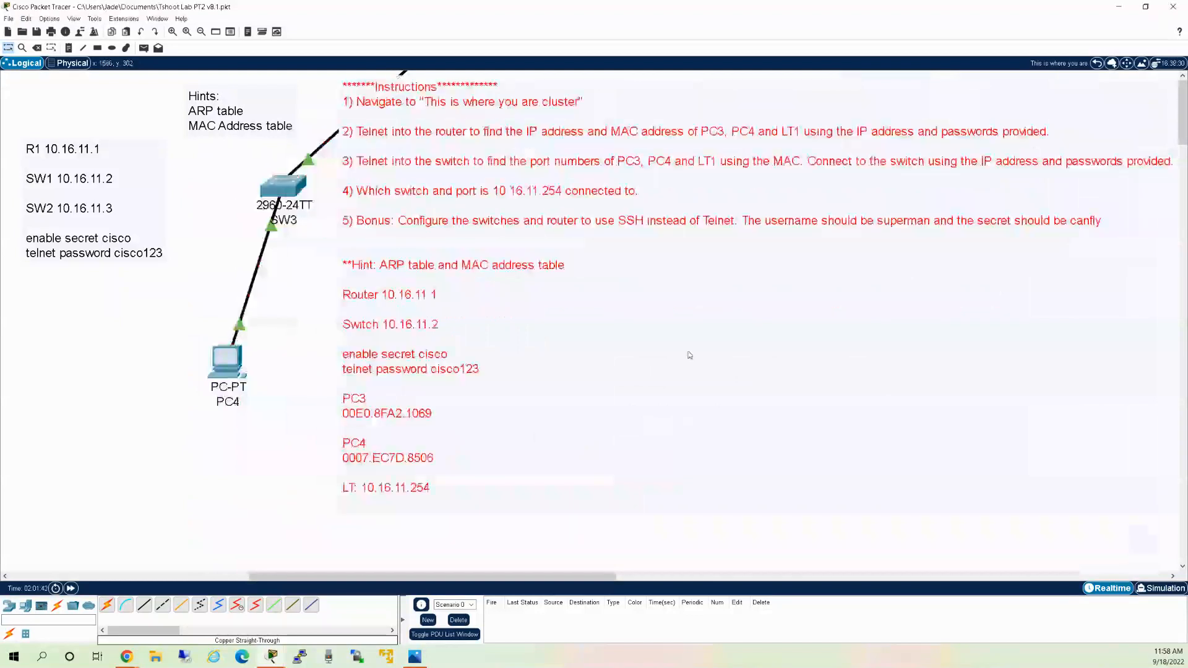
{"action": "left_click_drag", "start_coordinate": [657, 455], "coordinate": [601, 499]}
{"action": "left_click_drag", "start_coordinate": [660, 368], "coordinate": [114, 322]}
{"action": "left_click_drag", "start_coordinate": [575, 460], "coordinate": [611, 257]}
Replace the note's exec line with the pasted exec-timeout 5 10.
{"action": "left_click", "coordinate": [131, 363]}
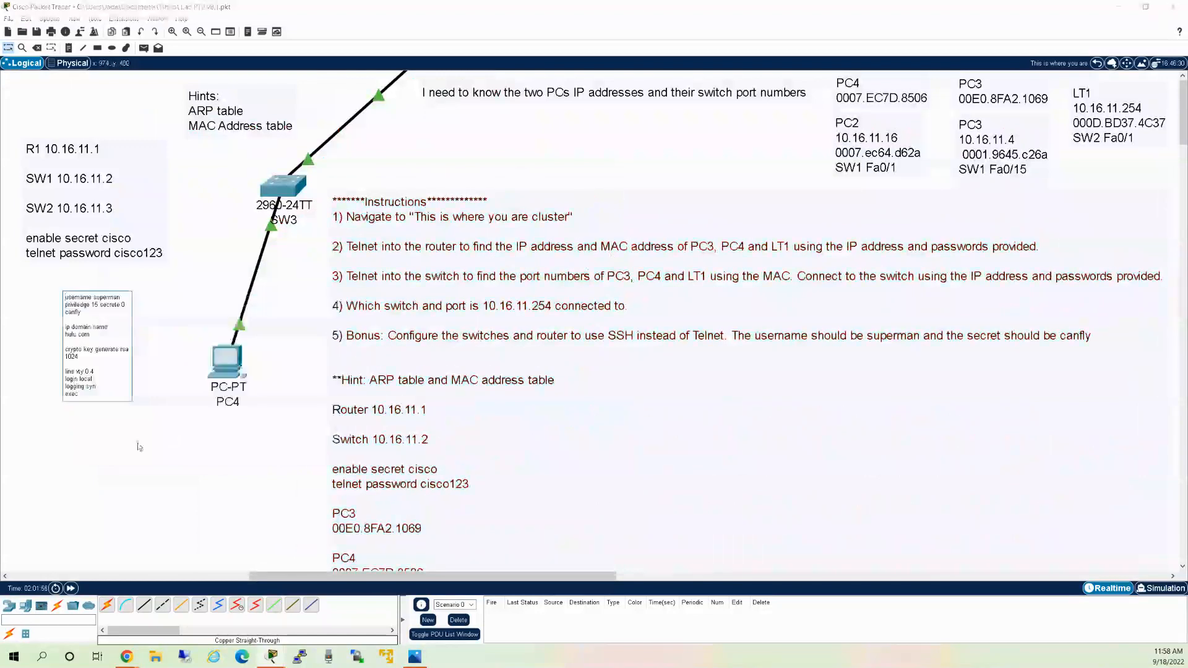
{"action": "left_click_drag", "start_coordinate": [80, 394], "coordinate": [65, 385]}
{"action": "key", "text": "Down"}
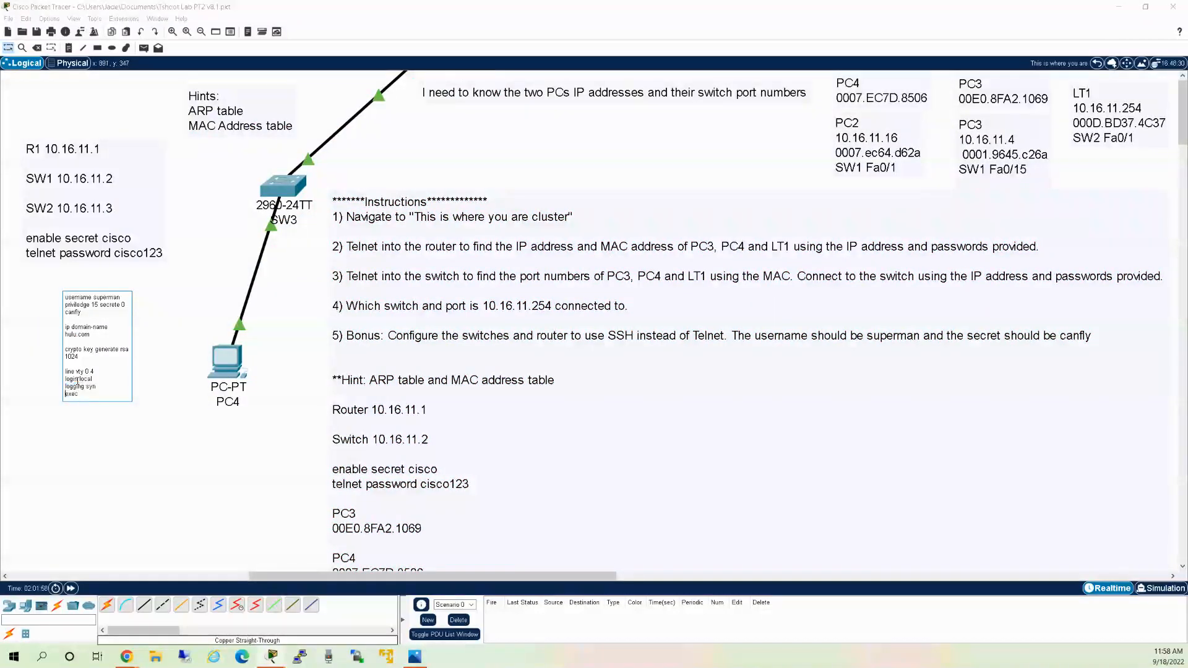
{"action": "key", "text": "Delete"}
{"action": "key", "text": "Delete"}
{"action": "key", "text": "Delete"}
{"action": "key", "text": "Delete"}
{"action": "key", "text": "ctrl+v"}
{"action": "left_click", "coordinate": [25, 383]}
Enlarge the SSH note's text in red and position the note below PC4.
{"action": "left_click", "coordinate": [97, 405]}
{"action": "left_click_drag", "start_coordinate": [128, 395], "coordinate": [60, 282]}
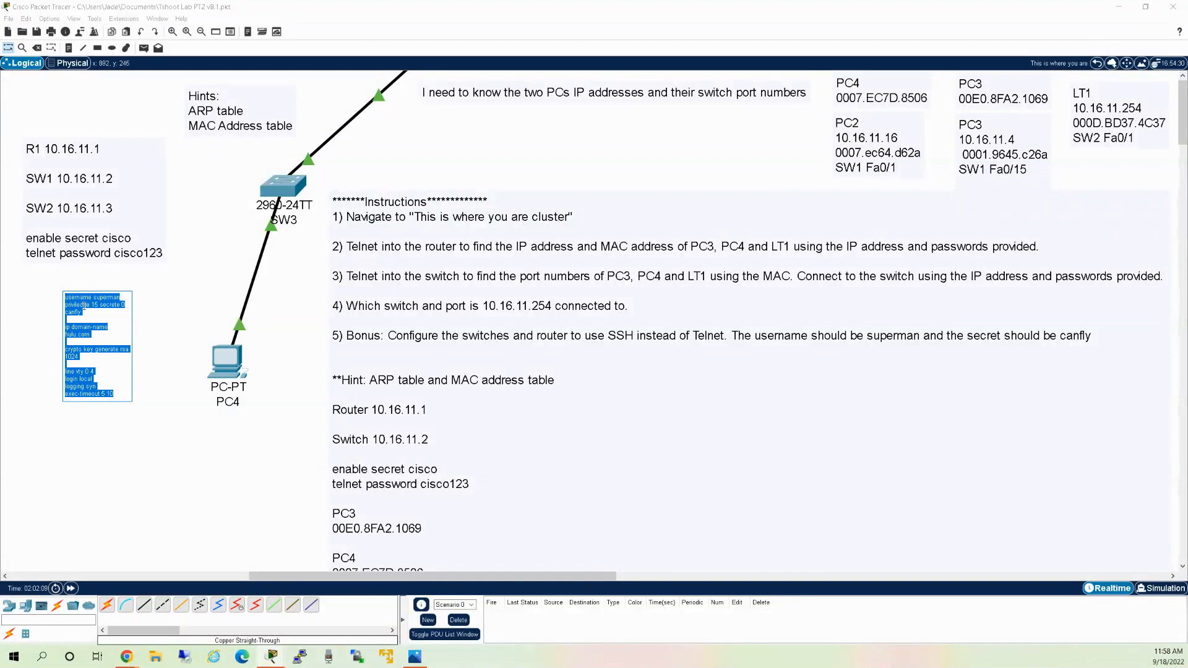
{"action": "left_click", "coordinate": [43, 301]}
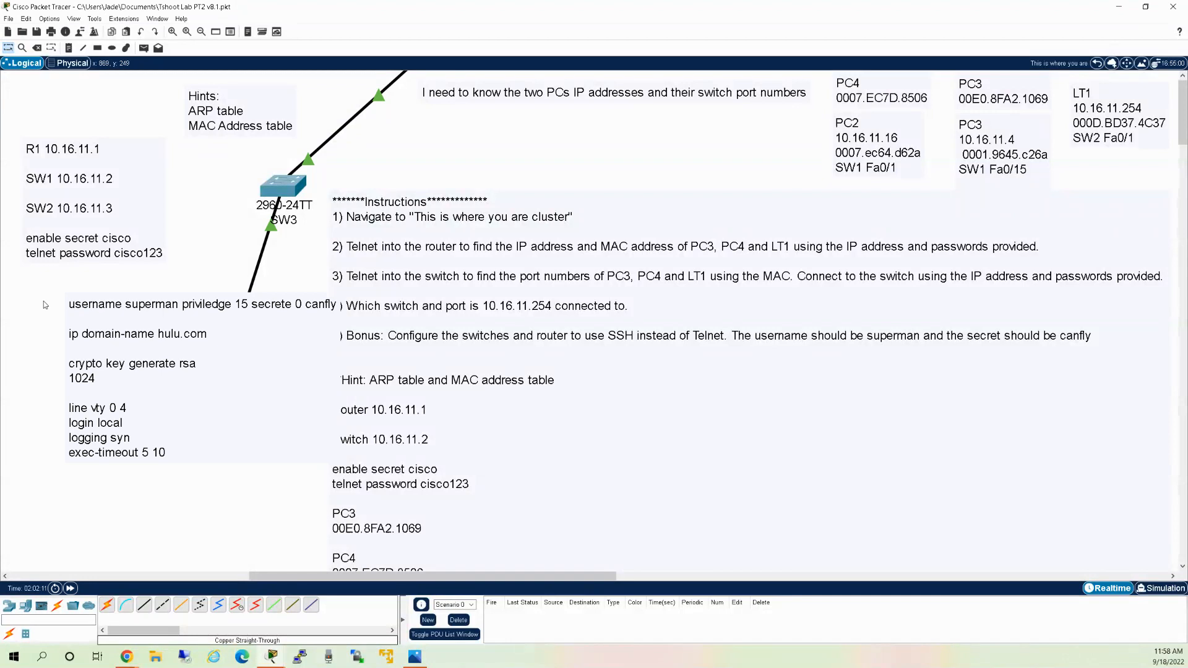
{"action": "left_click_drag", "start_coordinate": [146, 335], "coordinate": [96, 366]}
{"action": "left_click", "coordinate": [182, 297]}
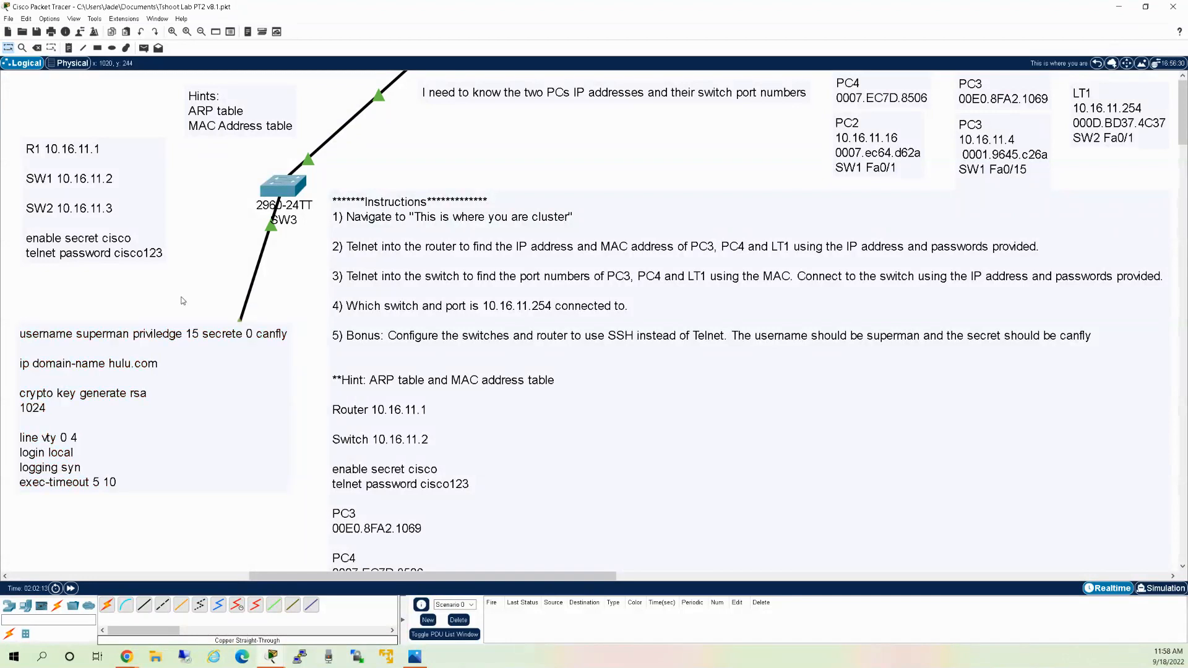
{"action": "left_click_drag", "start_coordinate": [198, 331], "coordinate": [232, 386]}
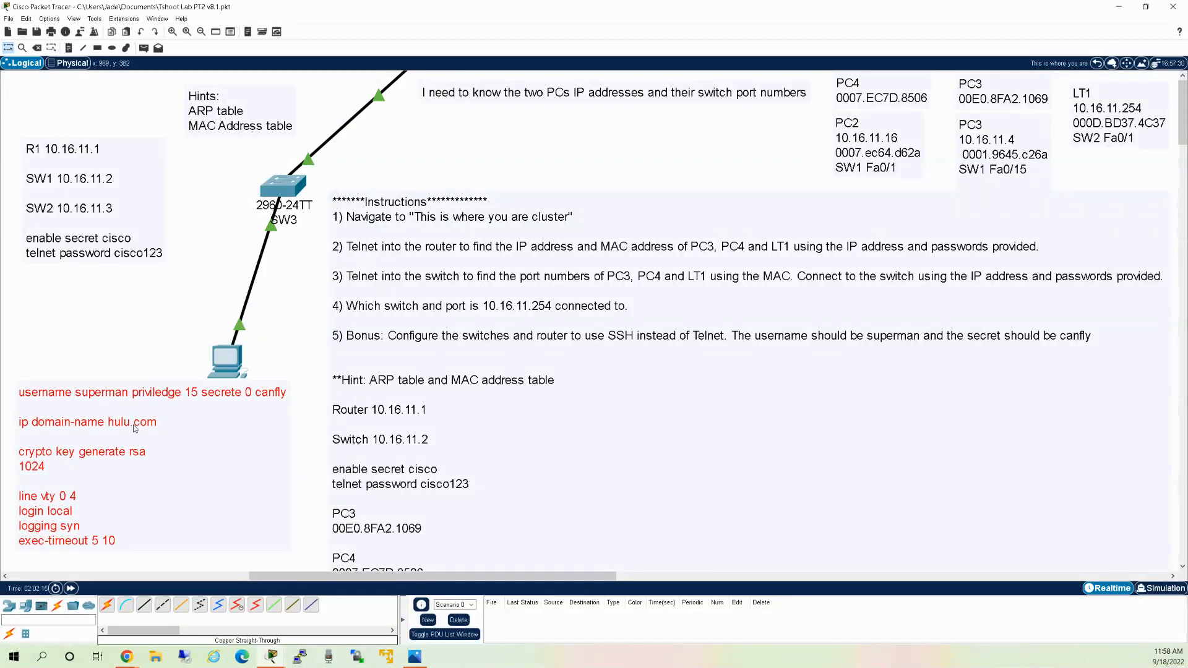
Paste the privilege-15 local-user command with its secret at R1's configuration prompt.
{"action": "left_click", "coordinate": [224, 366]}
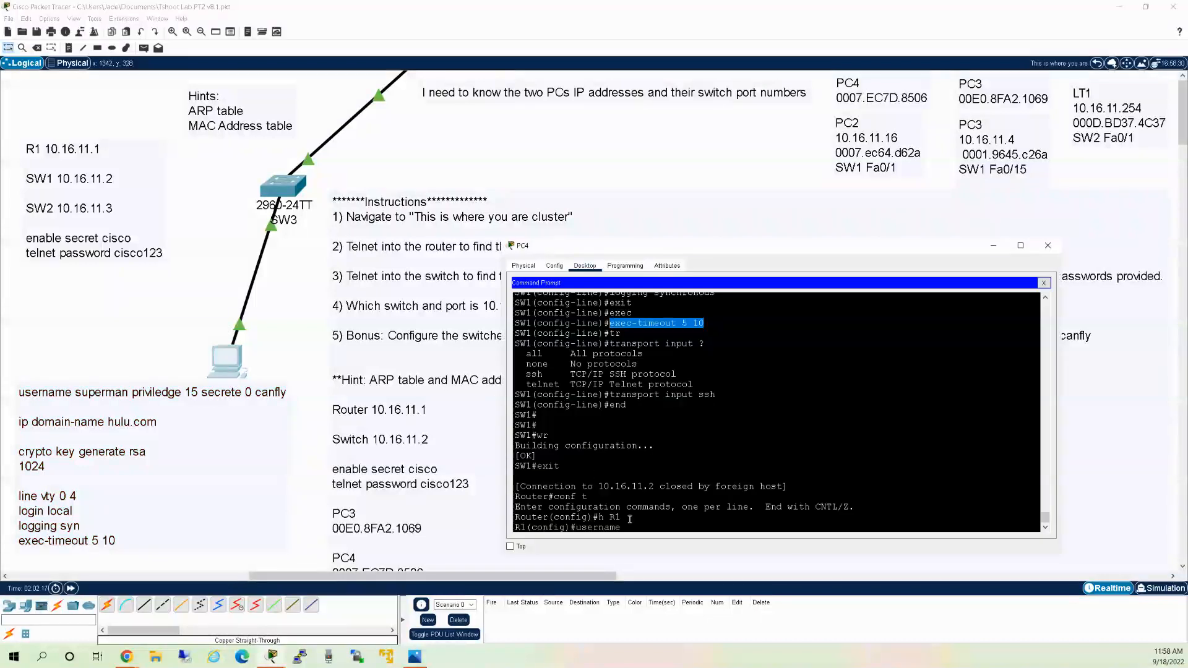
{"action": "key", "text": "BackSpace"}
{"action": "key", "text": "BackSpace"}
{"action": "key", "text": "BackSpace"}
{"action": "key", "text": "BackSpace"}
{"action": "key", "text": "BackSpace"}
{"action": "key", "text": "BackSpace"}
{"action": "key", "text": "BackSpace"}
{"action": "key", "text": "BackSpace"}
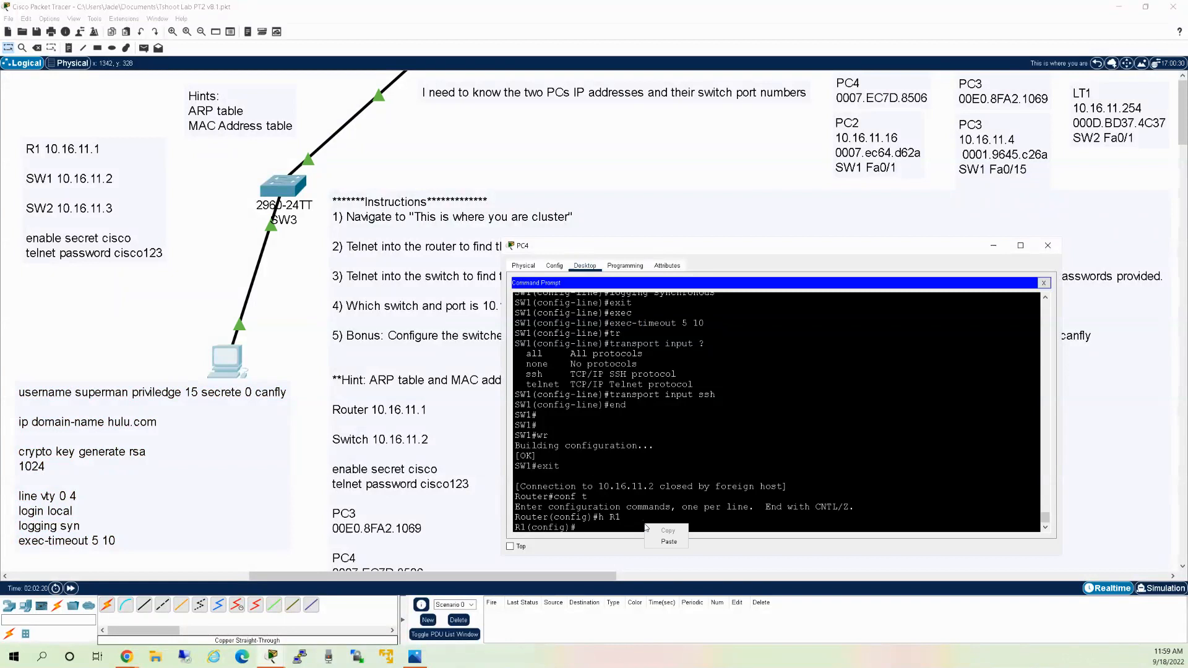
{"action": "type", "text": "username superman priviledge 15 secrete 0 canfly"}
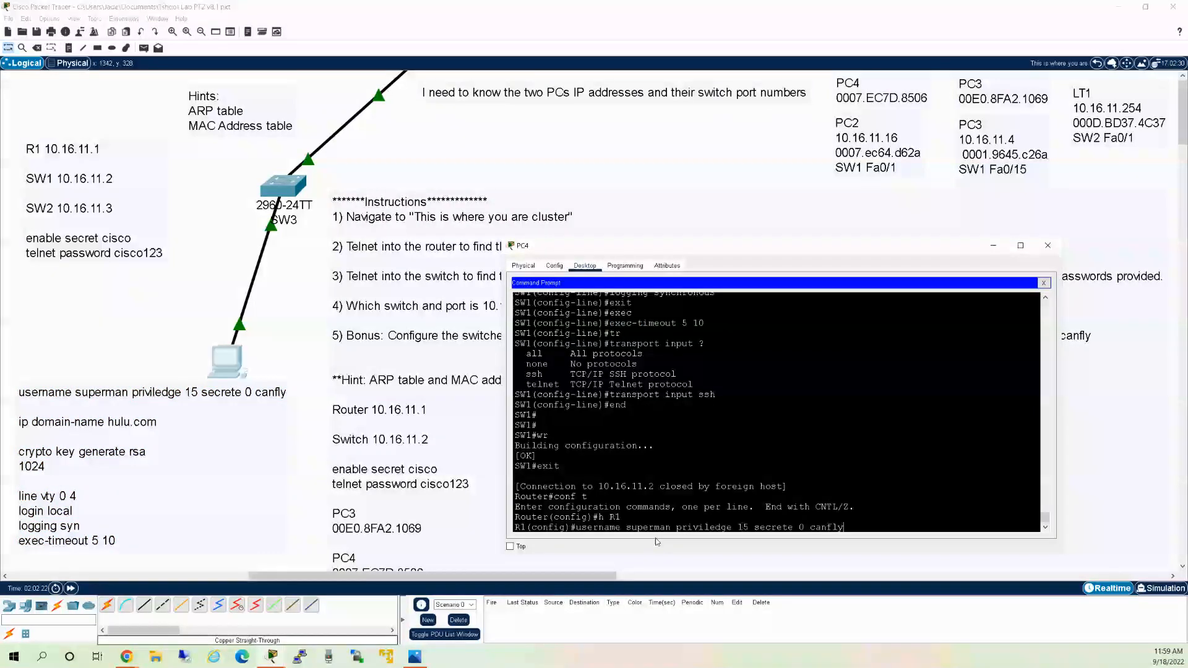
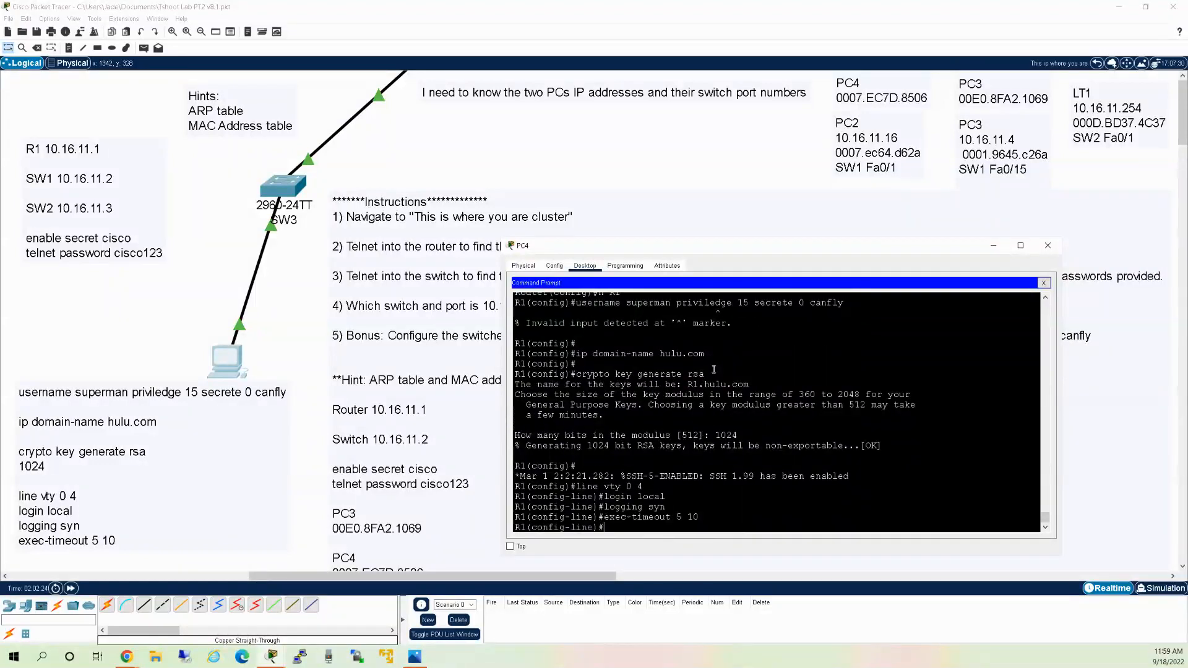
Correct 'priviledge' to 'privilege' in the SSH command note and return to PC4's command prompt.
{"action": "scroll", "coordinate": [713, 406], "scroll_direction": "up", "scroll_amount": 10}
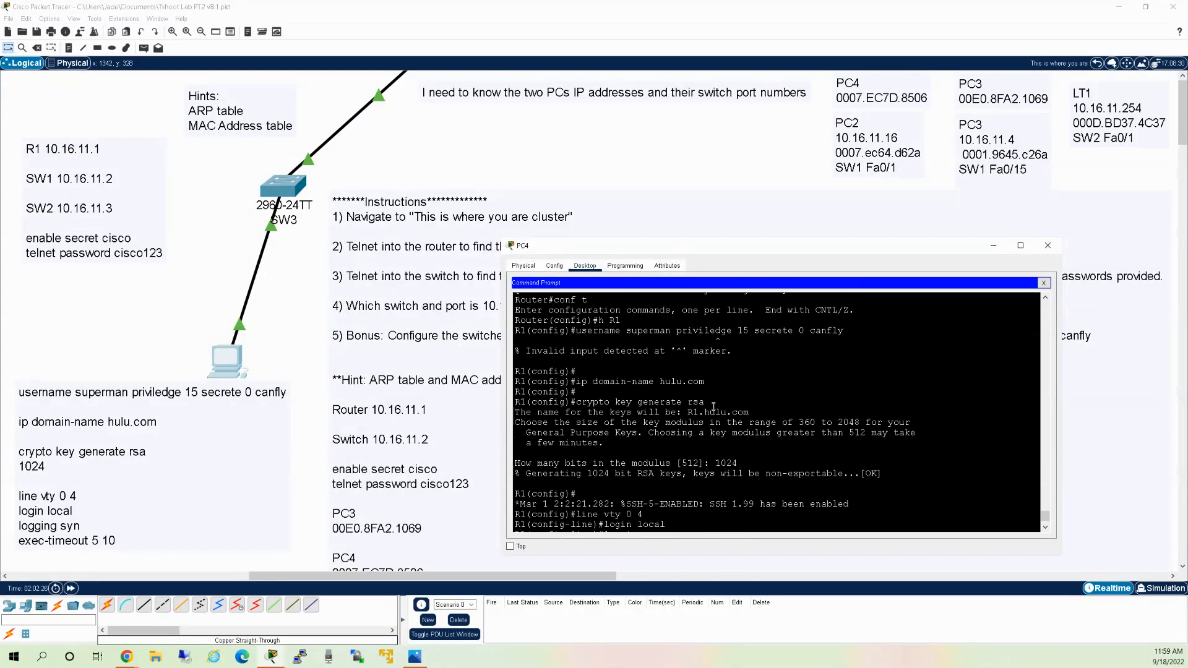
{"action": "scroll", "coordinate": [713, 406], "scroll_direction": "up", "scroll_amount": 10}
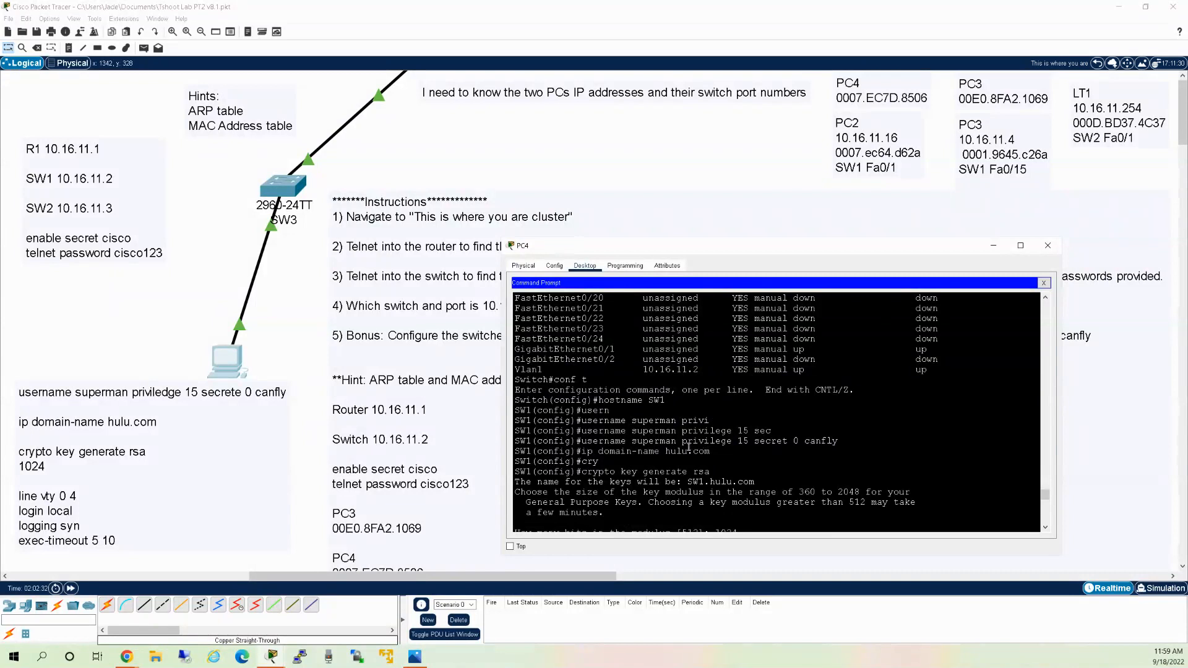
{"action": "scroll", "coordinate": [708, 445], "scroll_direction": "down", "scroll_amount": 10}
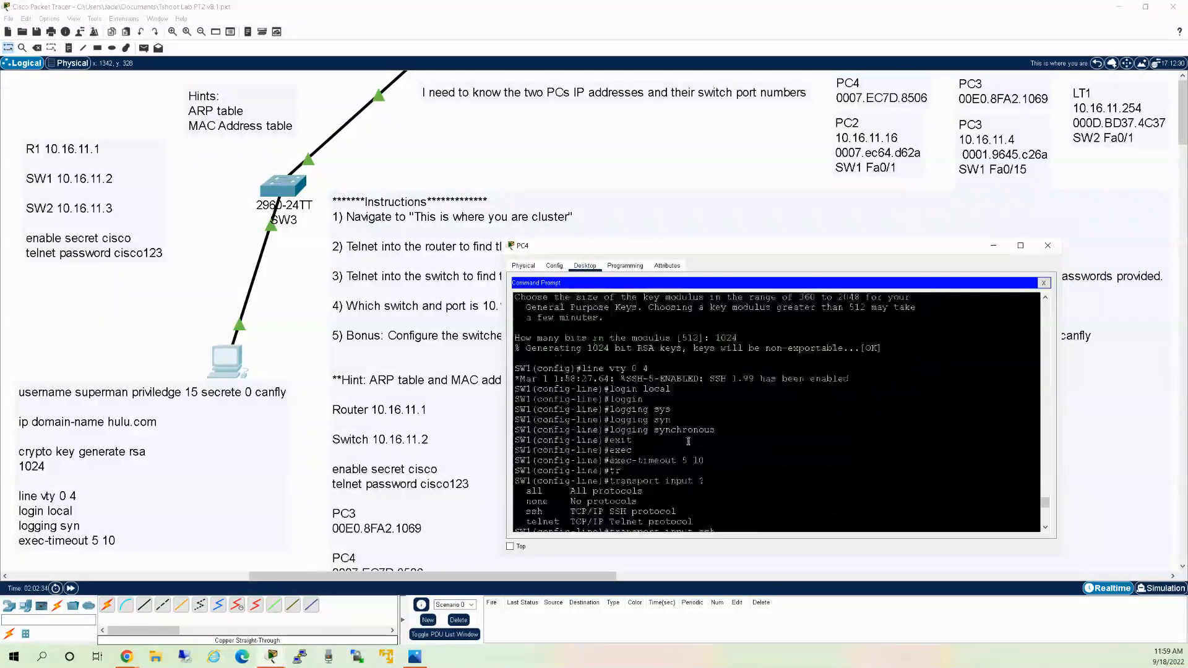
{"action": "left_click", "coordinate": [118, 456]}
{"action": "left_click", "coordinate": [118, 457]}
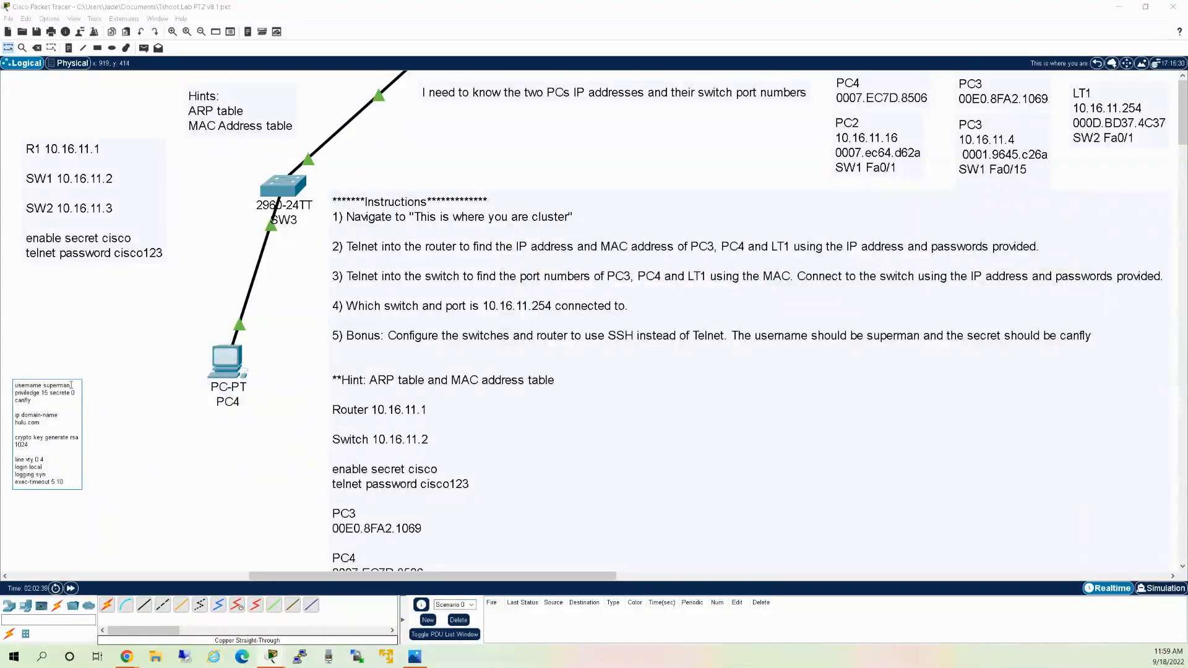
{"action": "key", "text": "Delete"}
{"action": "left_click_drag", "start_coordinate": [71, 482], "coordinate": [6, 385]}
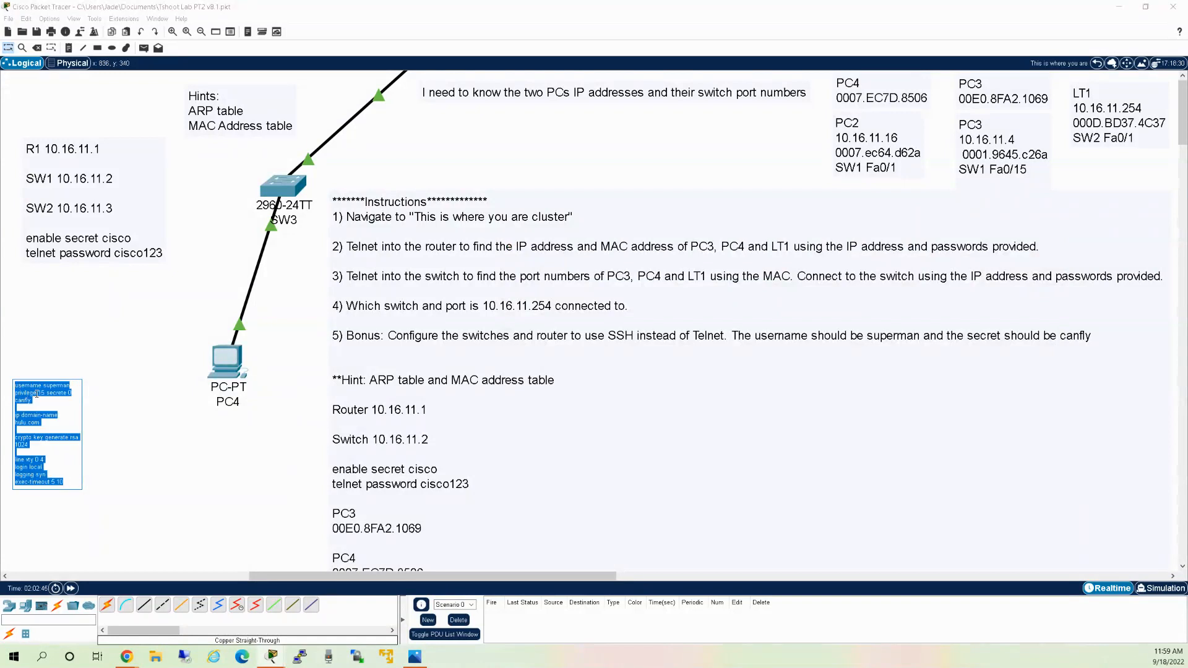
{"action": "left_click", "coordinate": [171, 377]}
{"action": "left_click", "coordinate": [224, 364]}
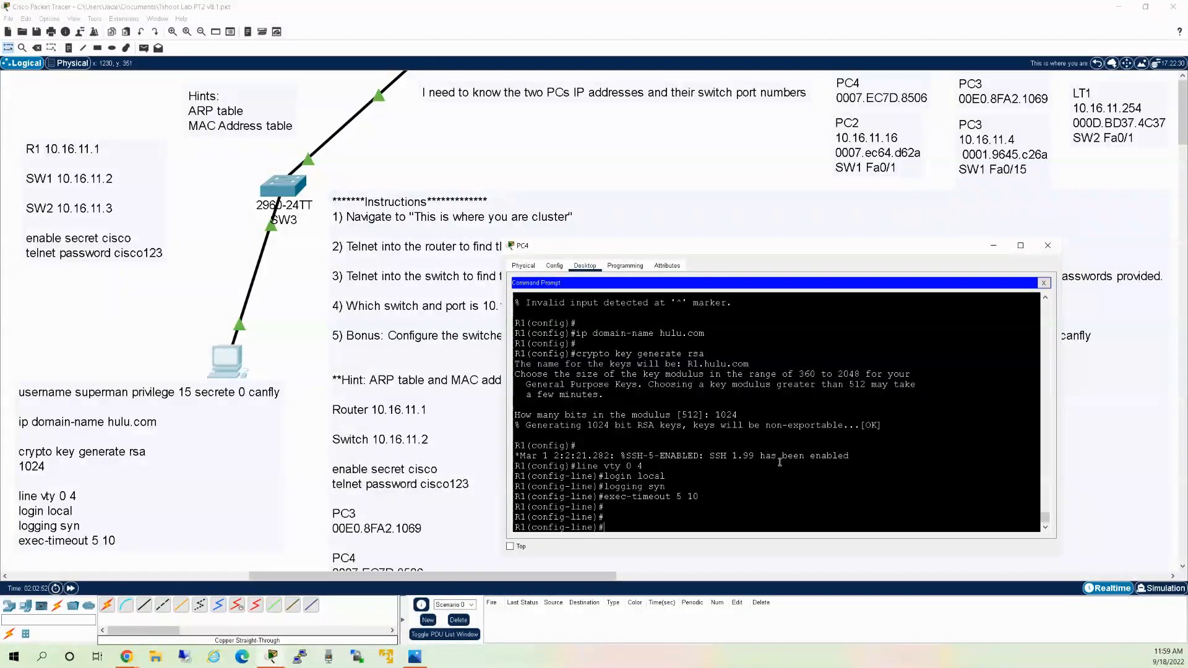
Save R1's running configuration to startup-config with copy run start.
{"action": "type", "text": "end"}
{"action": "key", "text": "Return"}
{"action": "key", "text": "Return"}
{"action": "key", "text": "Return"}
{"action": "type", "text": "copy run"}
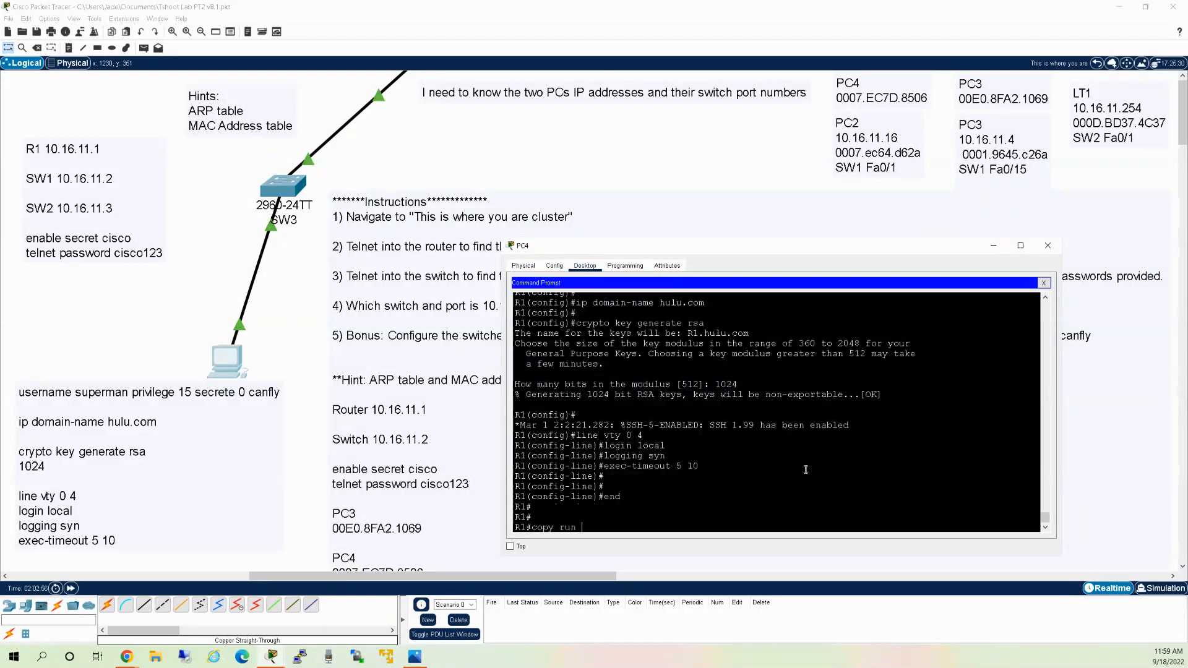
{"action": "key", "text": "Tab"}
{"action": "type", "text": "star"}
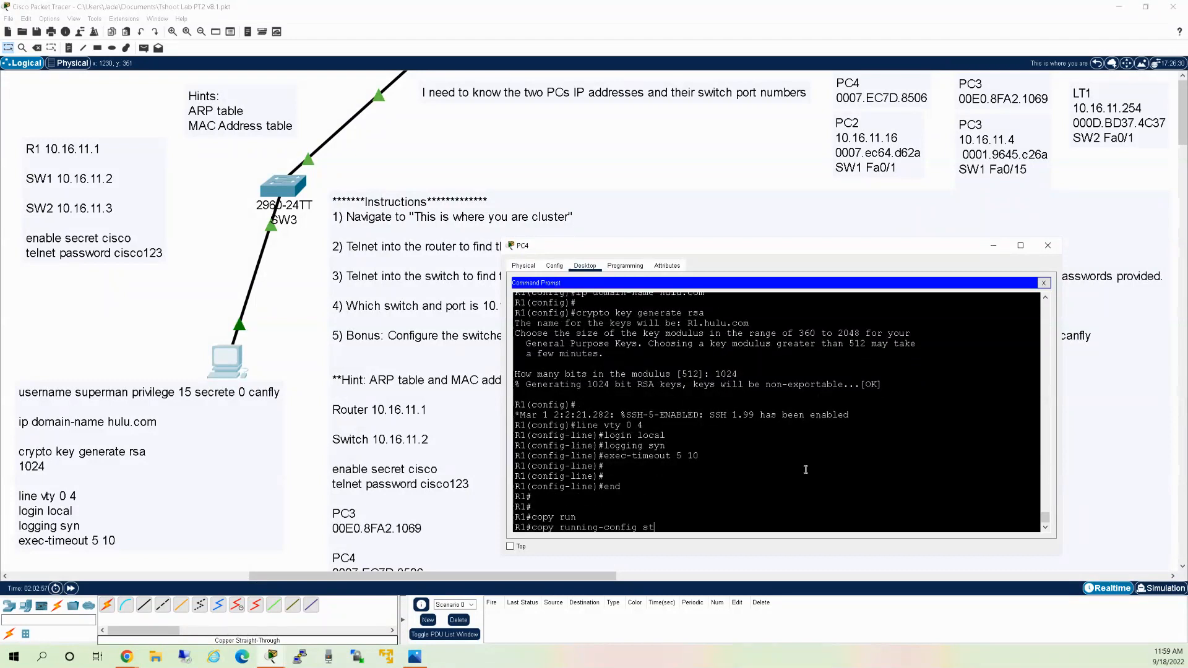
{"action": "key", "text": "Tab"}
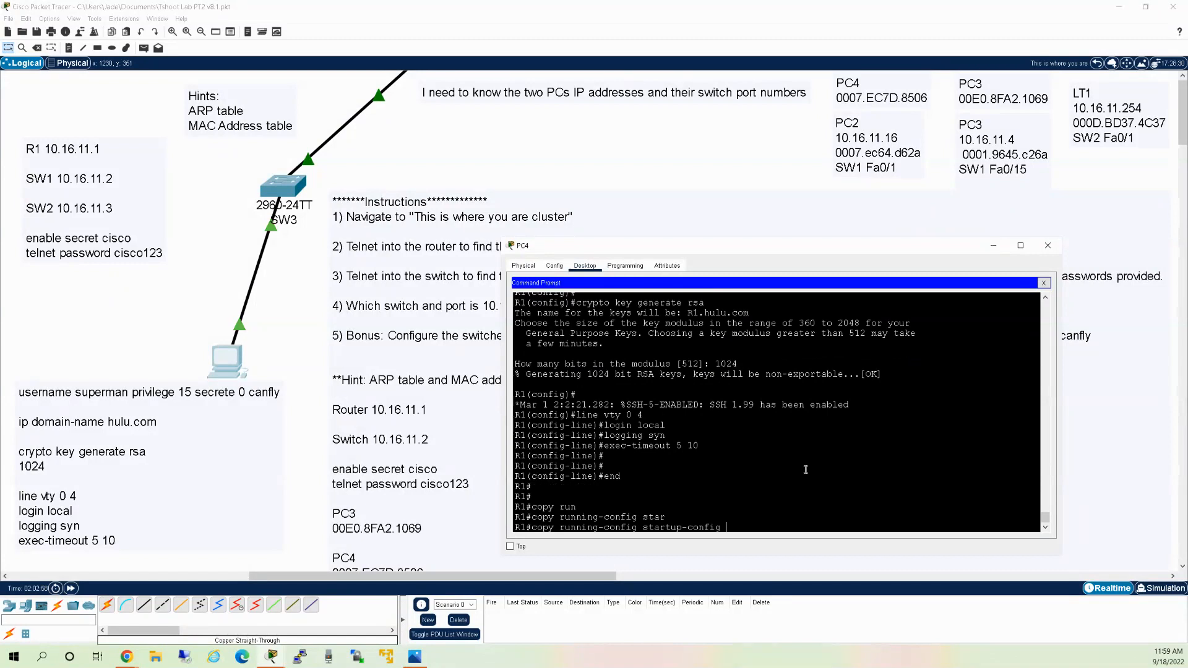
{"action": "key", "text": "Return"}
{"action": "key", "text": "Return"}
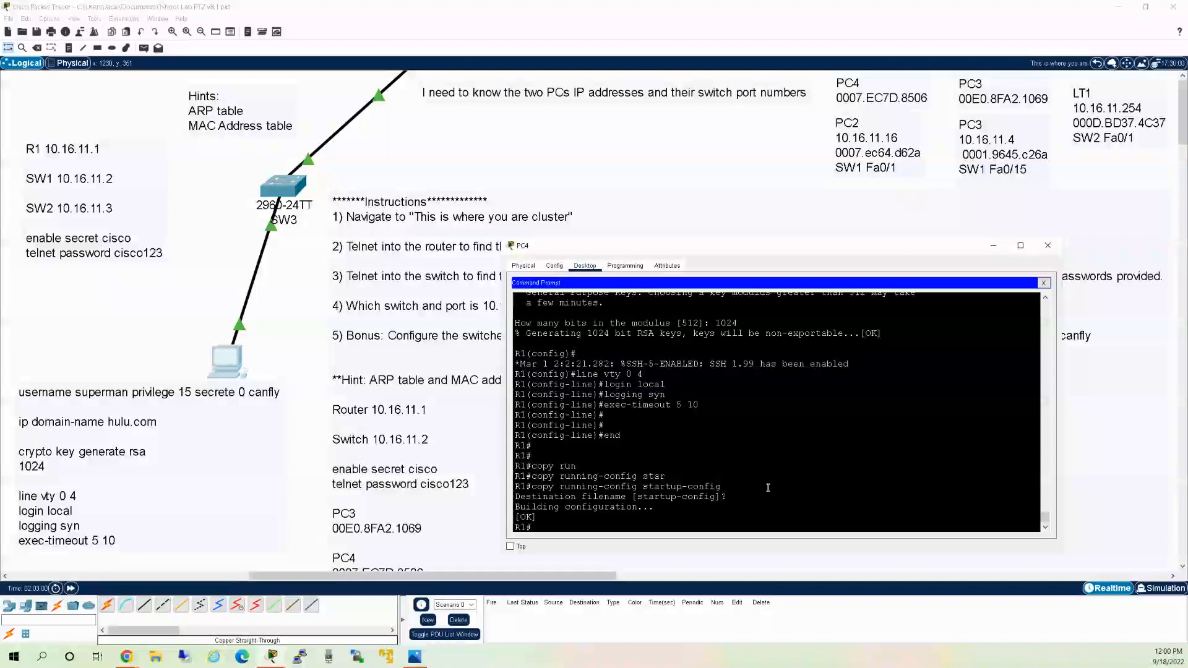
Telnet from PC4 to the switch at 10.16.11.3.
{"action": "type", "text": "telnet 10.16.11.3"}
{"action": "key", "text": "Return"}
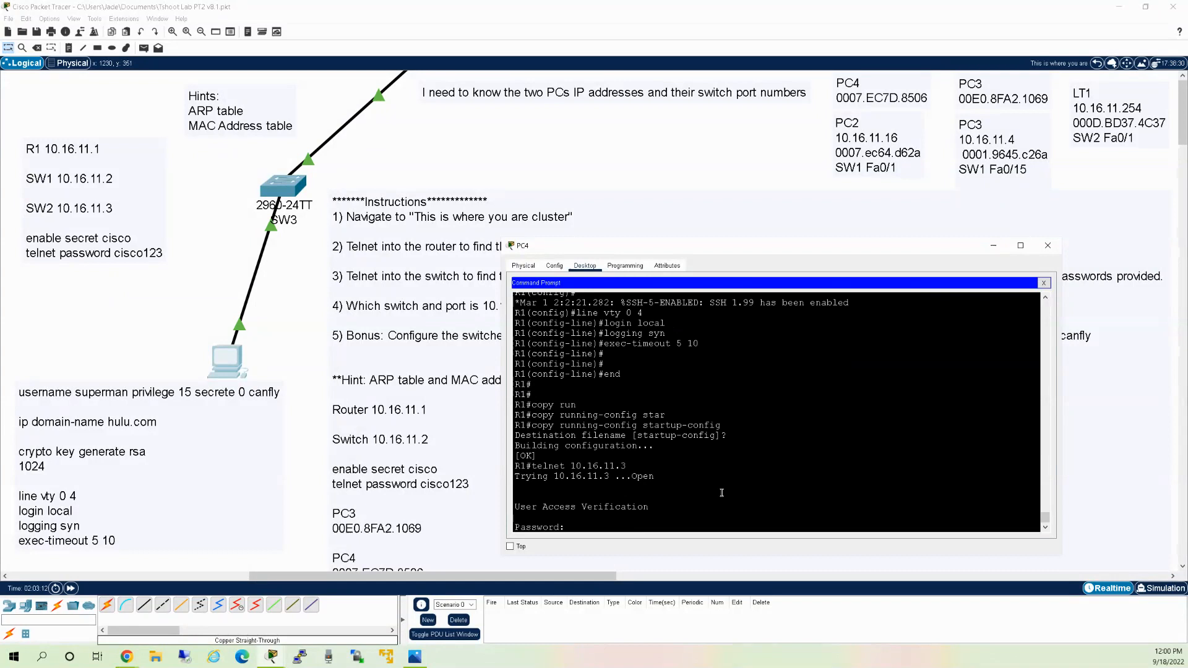
Log in to the switch, enter enable mode, and go into global configuration.
{"action": "type", "text": "cisco123"}
{"action": "key", "text": "Return"}
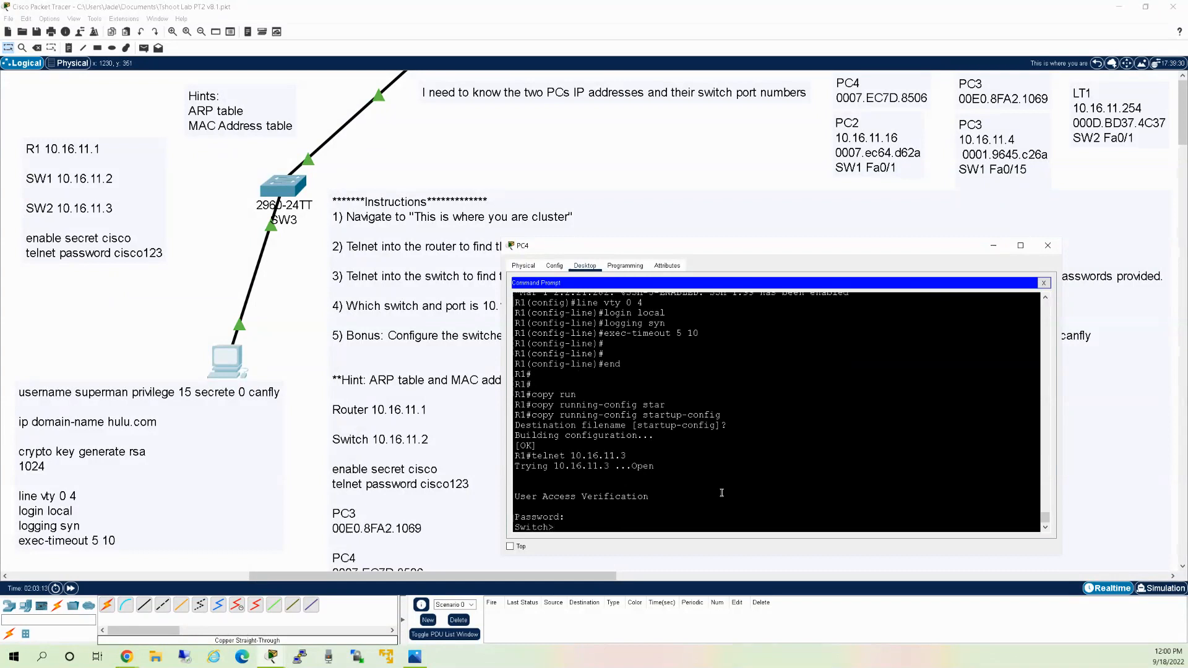
{"action": "type", "text": "en"}
{"action": "key", "text": "Return"}
{"action": "type", "text": "cisco"}
{"action": "key", "text": "Return"}
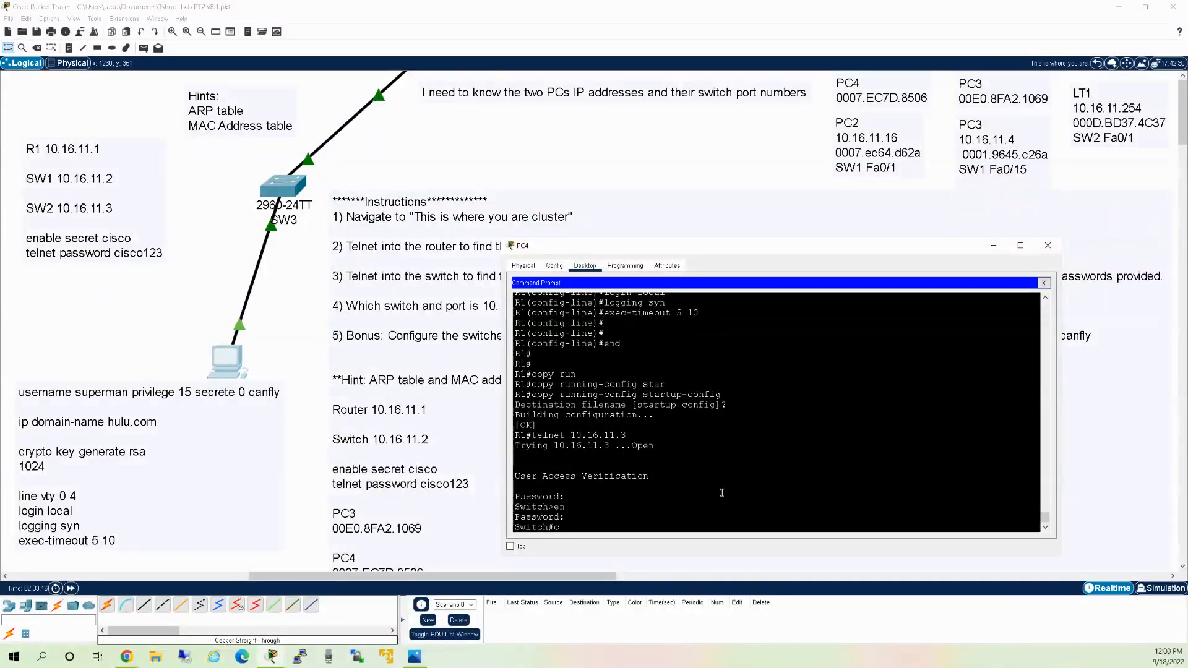
{"action": "type", "text": "conf"}
{"action": "type", "text": " t"}
{"action": "key", "text": "Return"}
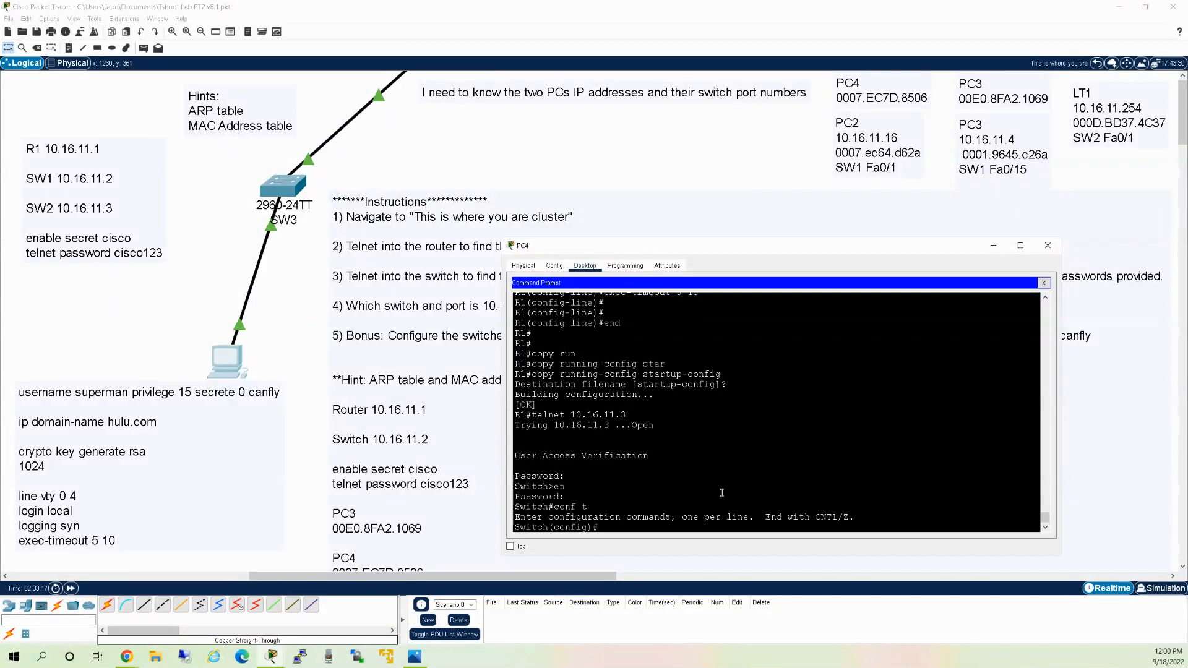
Copy the SSH commands from the canvas note back into PC4's terminal.
{"action": "right_click", "coordinate": [713, 481]}
{"action": "left_click", "coordinate": [112, 535]}
{"action": "left_click_drag", "start_coordinate": [74, 475], "coordinate": [14, 383]}
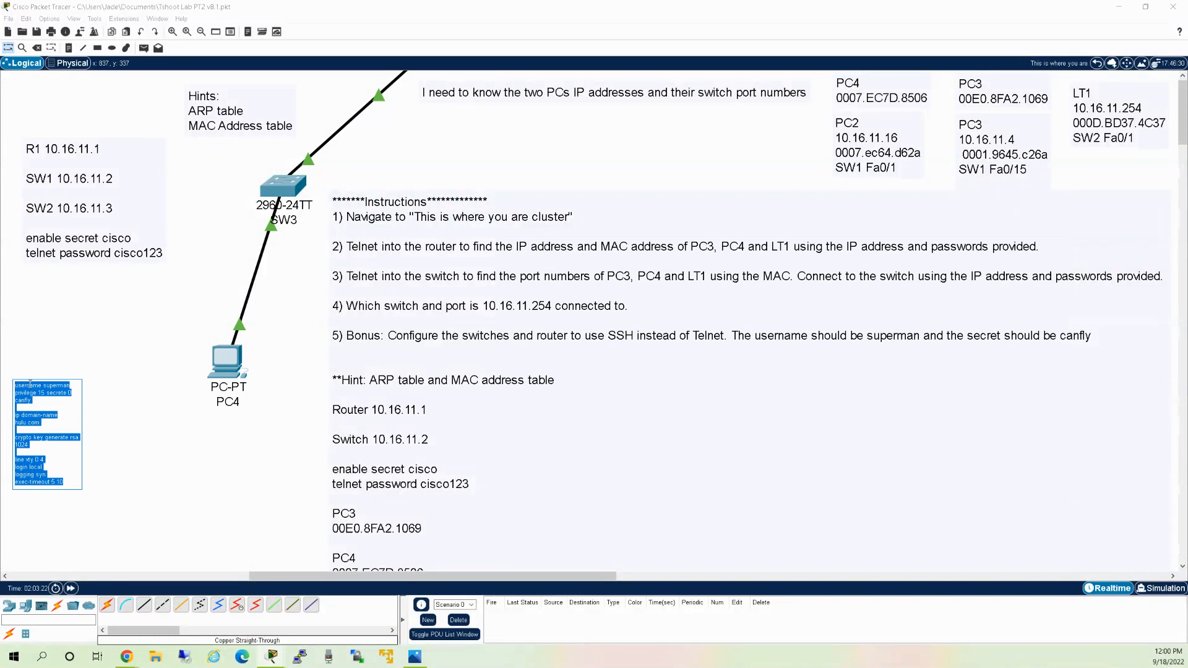
{"action": "left_click", "coordinate": [129, 323]}
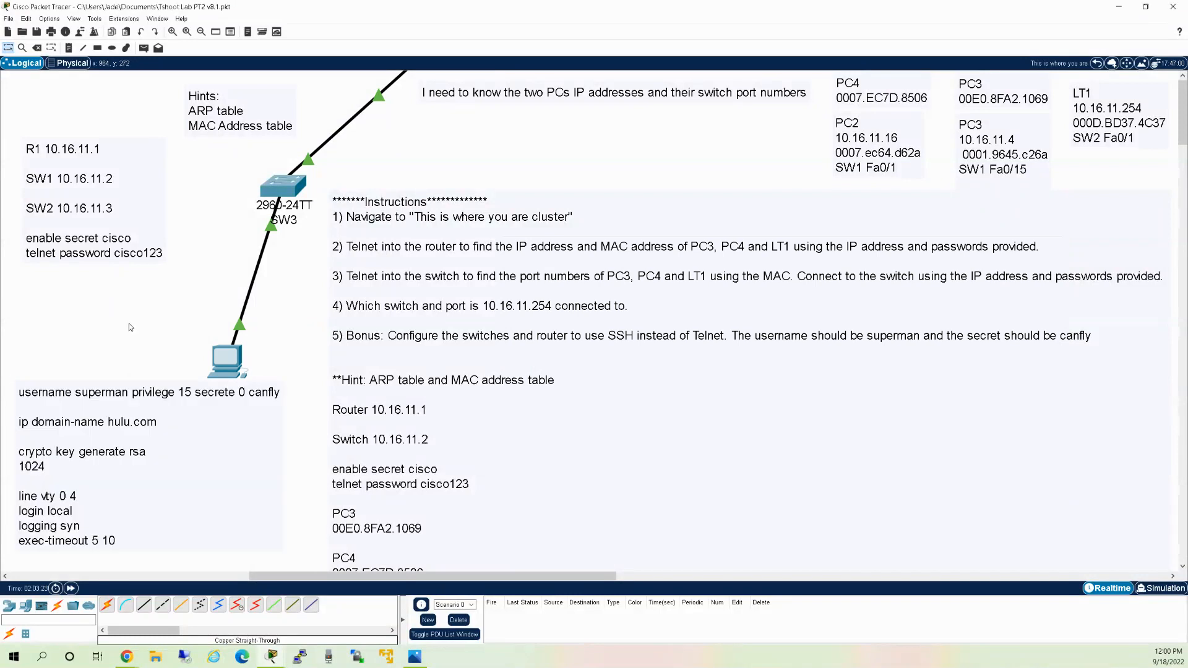
{"action": "left_click", "coordinate": [228, 361]}
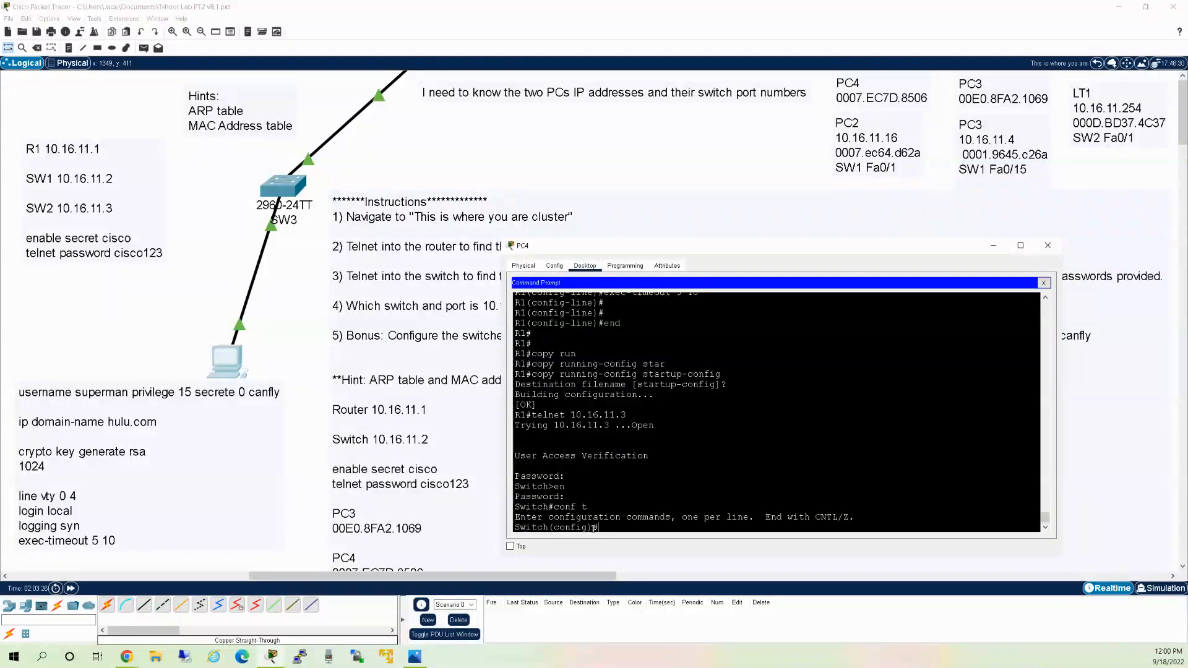
Set the switch hostname to SW2 and enter the superman privilege-15 user line.
{"action": "type", "text": "h"}
{"action": "key", "text": "Tab"}
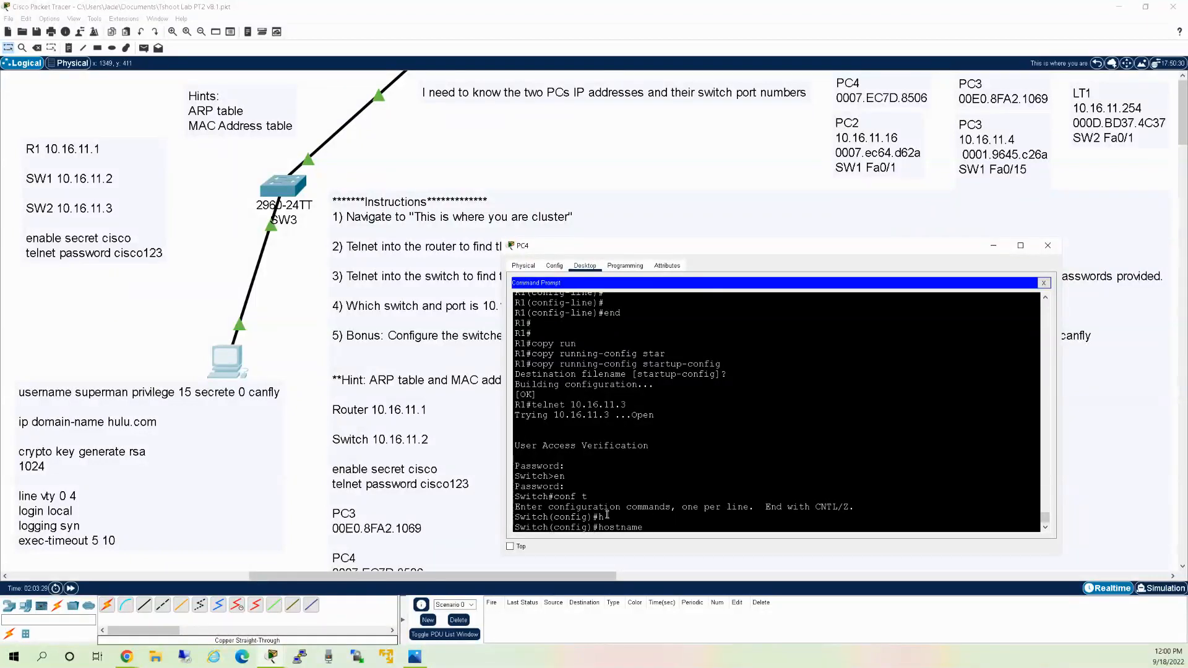
{"action": "type", "text": "SW2"}
{"action": "key", "text": "Return"}
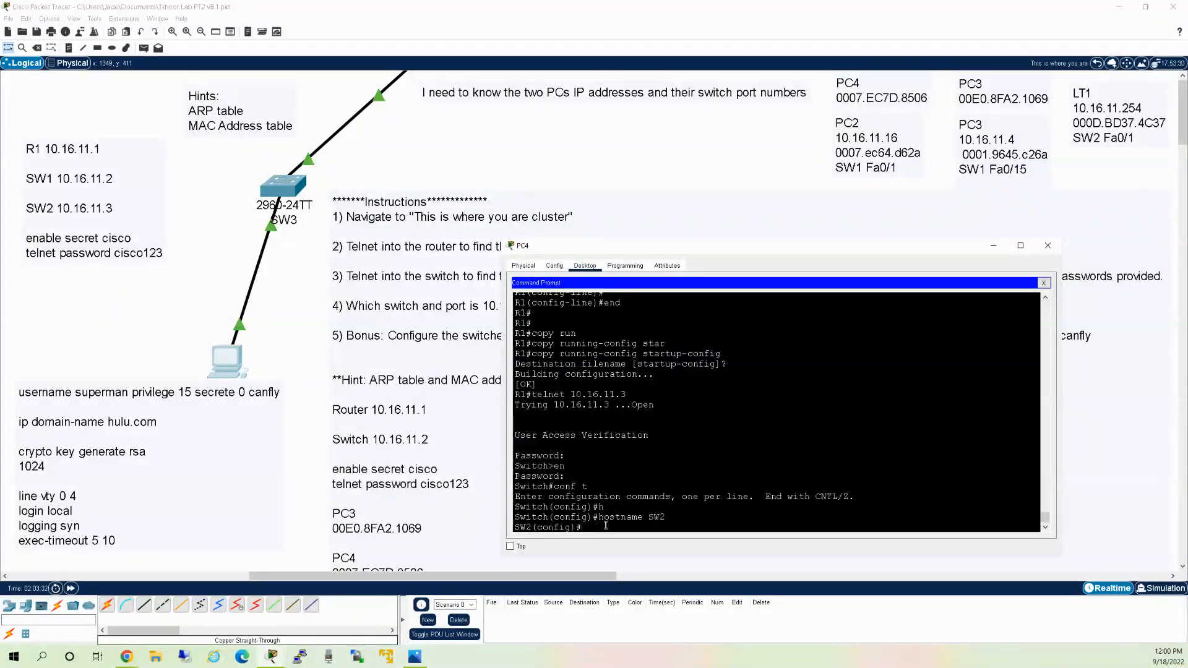
{"action": "type", "text": "username superman privilege 15 secrete 0 canfly"}
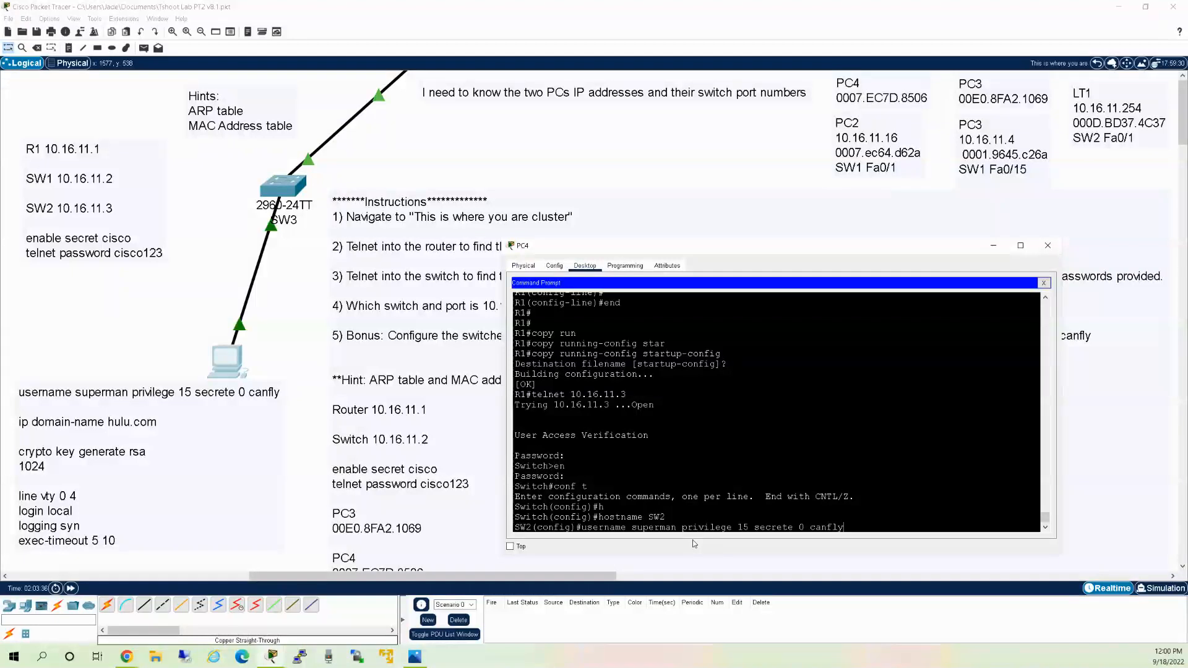
{"action": "key", "text": "Return"}
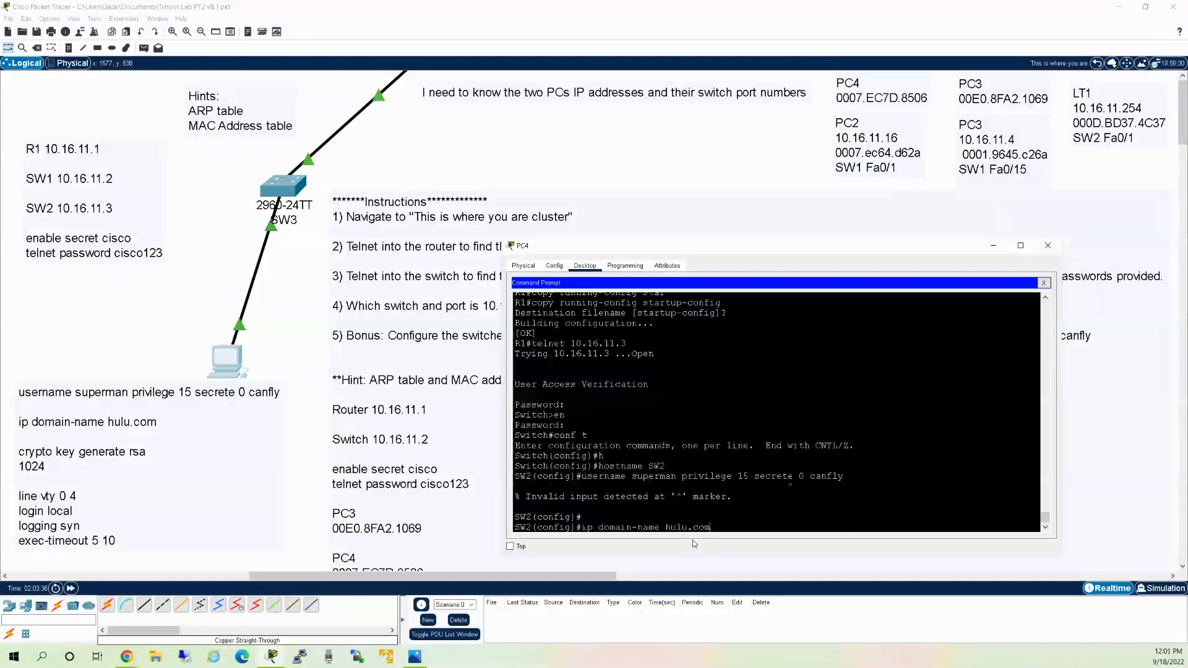
Set domain name hulu.com and generate 1024-bit RSA keys on SW2.
{"action": "key", "text": "Return"}
{"action": "key", "text": "Return"}
{"action": "type", "text": "crypto key generate rsa"}
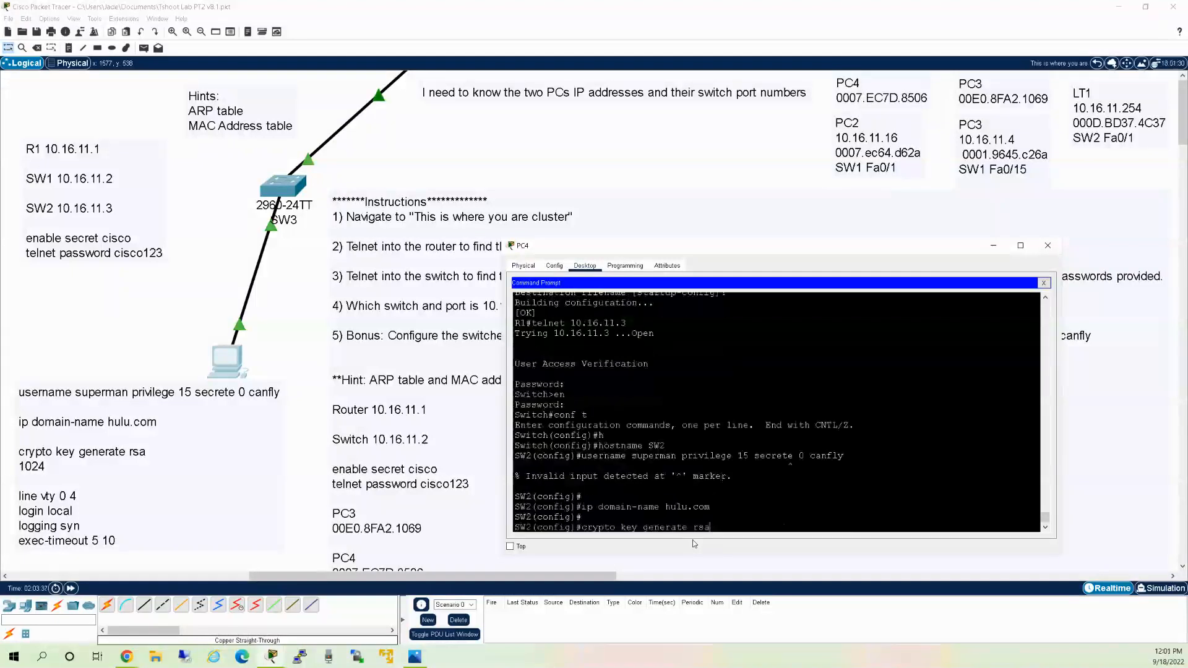
{"action": "key", "text": "Return"}
{"action": "type", "text": "1024"}
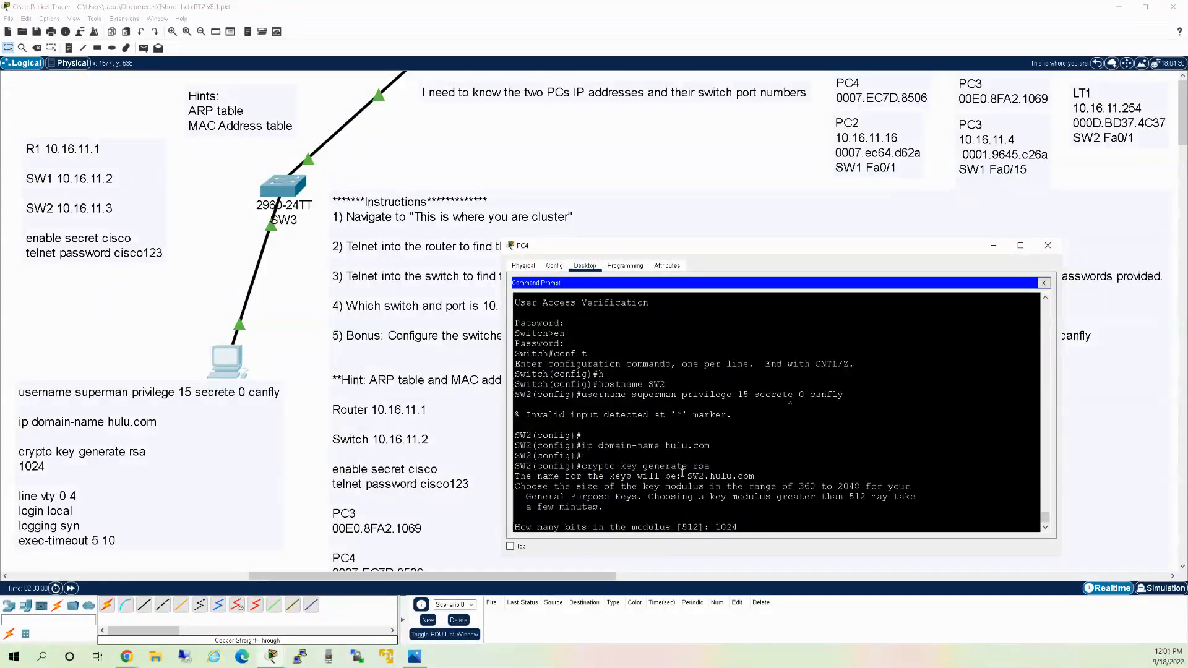
{"action": "key", "text": "Return"}
Give vty lines 0-4 login local, logging synchronous and exec-timeout 5 10.
{"action": "type", "text": "line vty 0 4"}
{"action": "key", "text": "Return"}
{"action": "type", "text": "login local"}
{"action": "key", "text": "Return"}
{"action": "type", "text": "logging syn"}
{"action": "key", "text": "Return"}
{"action": "type", "text": "exec-timeout 5 10"}
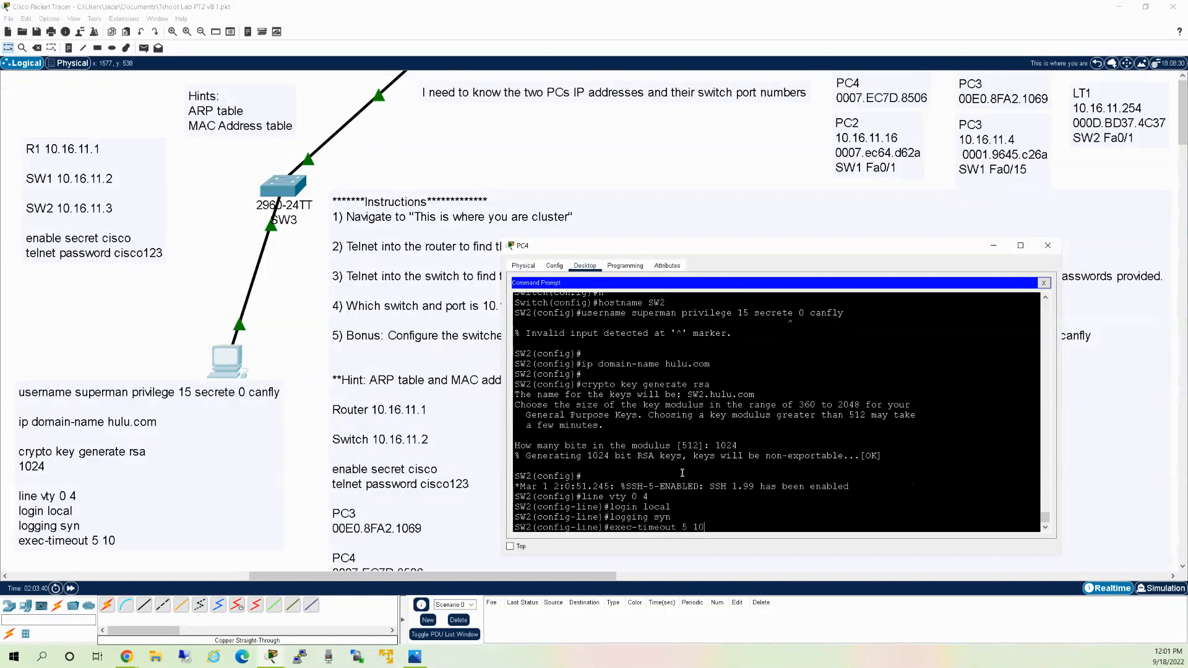
{"action": "key", "text": "Return"}
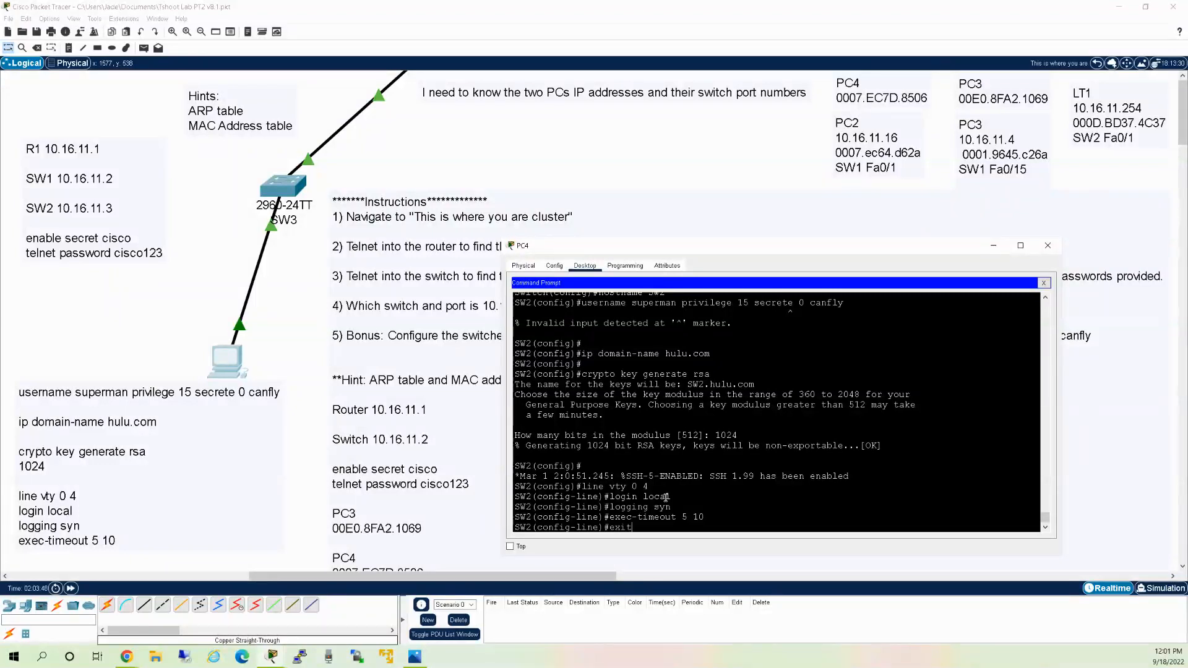
{"action": "type", "text": "exit"}
{"action": "key", "text": "Return"}
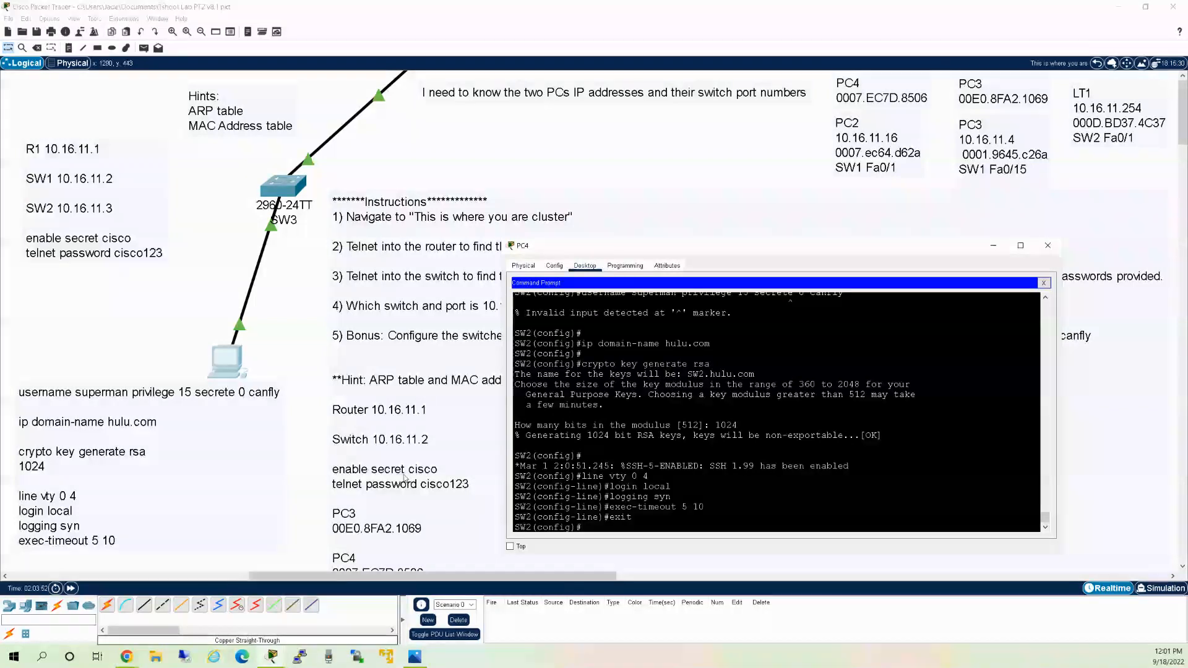
Correct 'secrete' to 'secret' in the SSH command note.
{"action": "left_click", "coordinate": [233, 396]}
{"action": "left_click", "coordinate": [233, 396]}
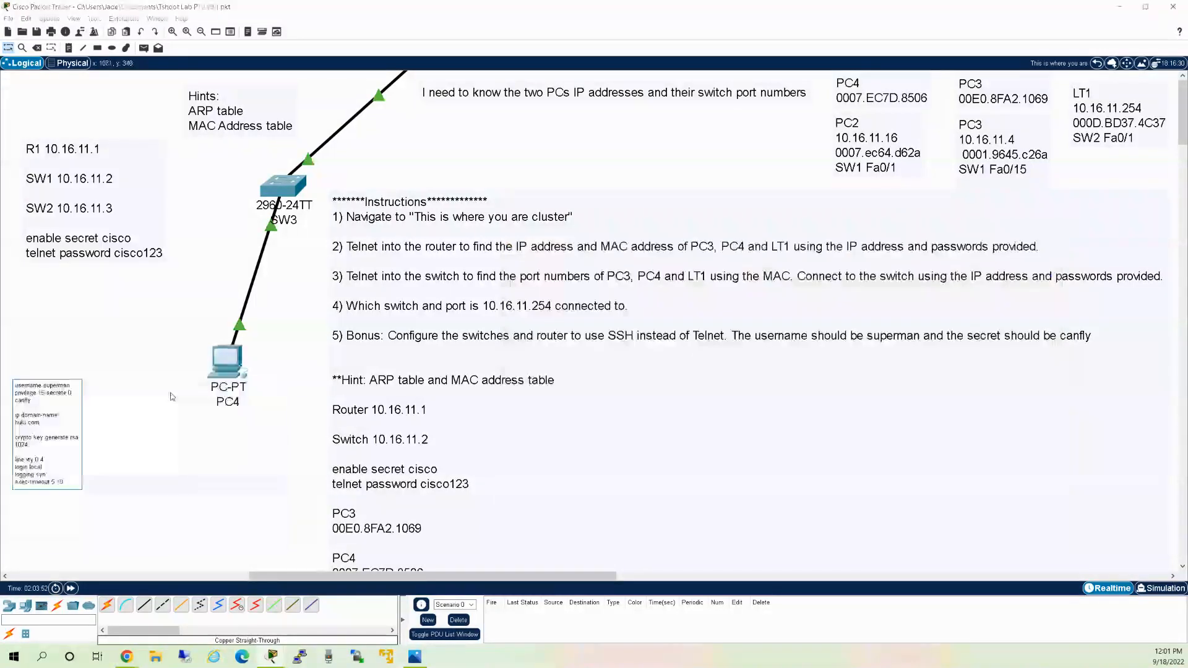
{"action": "left_click", "coordinate": [69, 395]}
{"action": "key", "text": "BackSpace"}
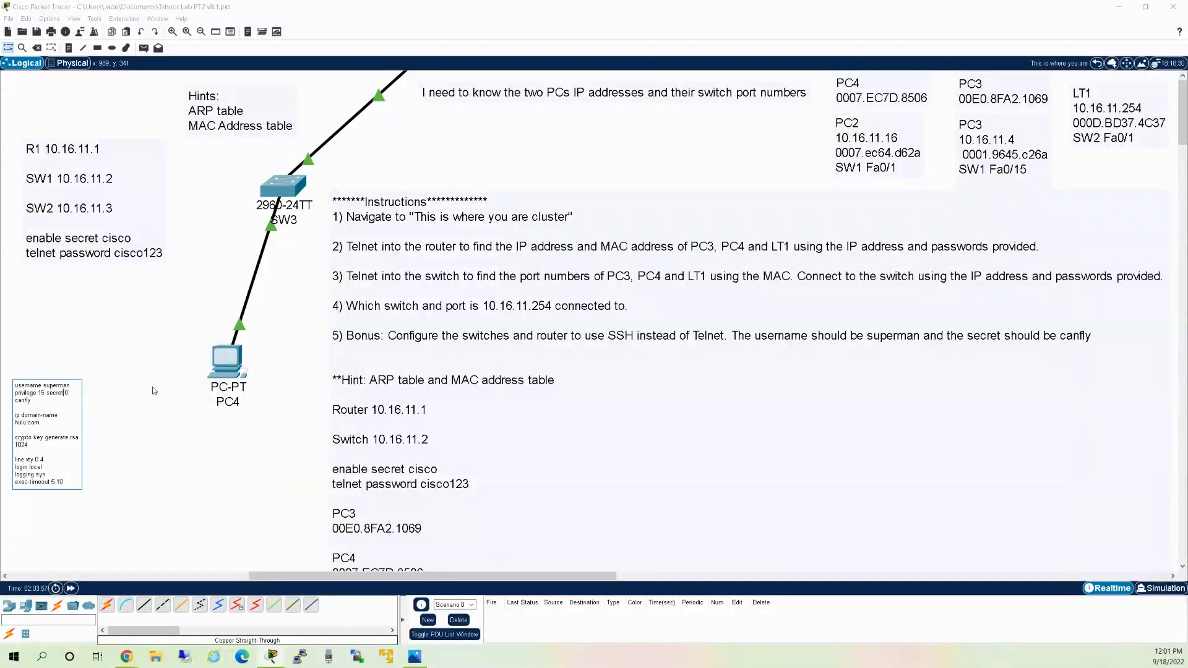
{"action": "left_click_drag", "start_coordinate": [64, 482], "coordinate": [10, 384]}
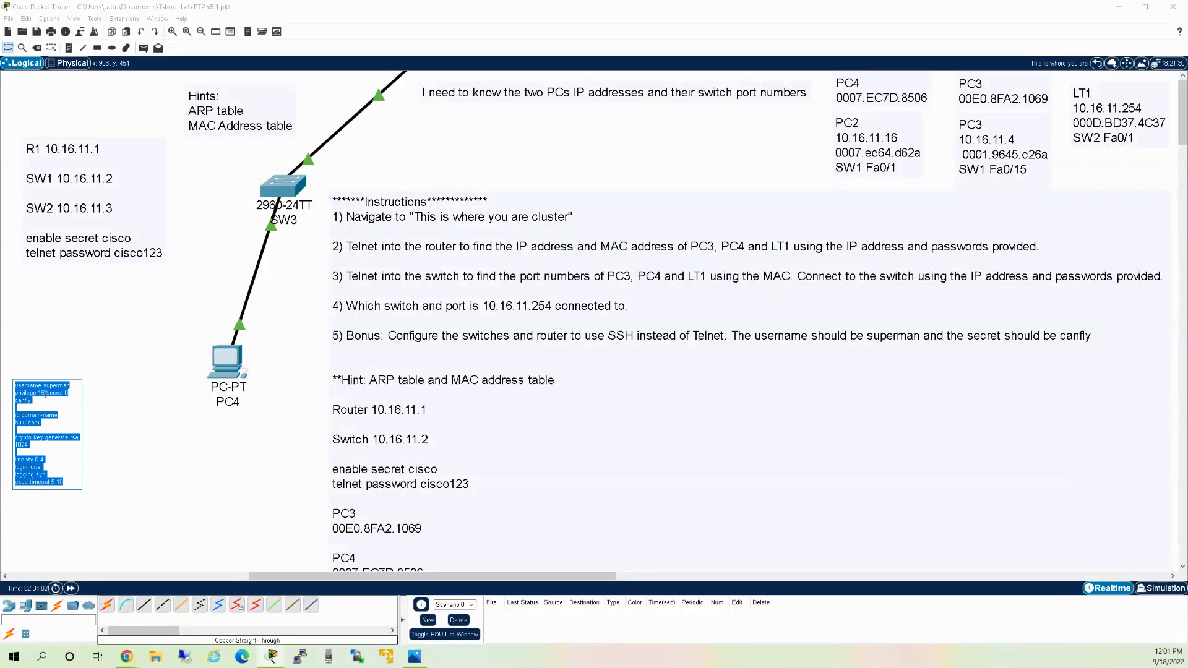
{"action": "left_click", "coordinate": [228, 360]}
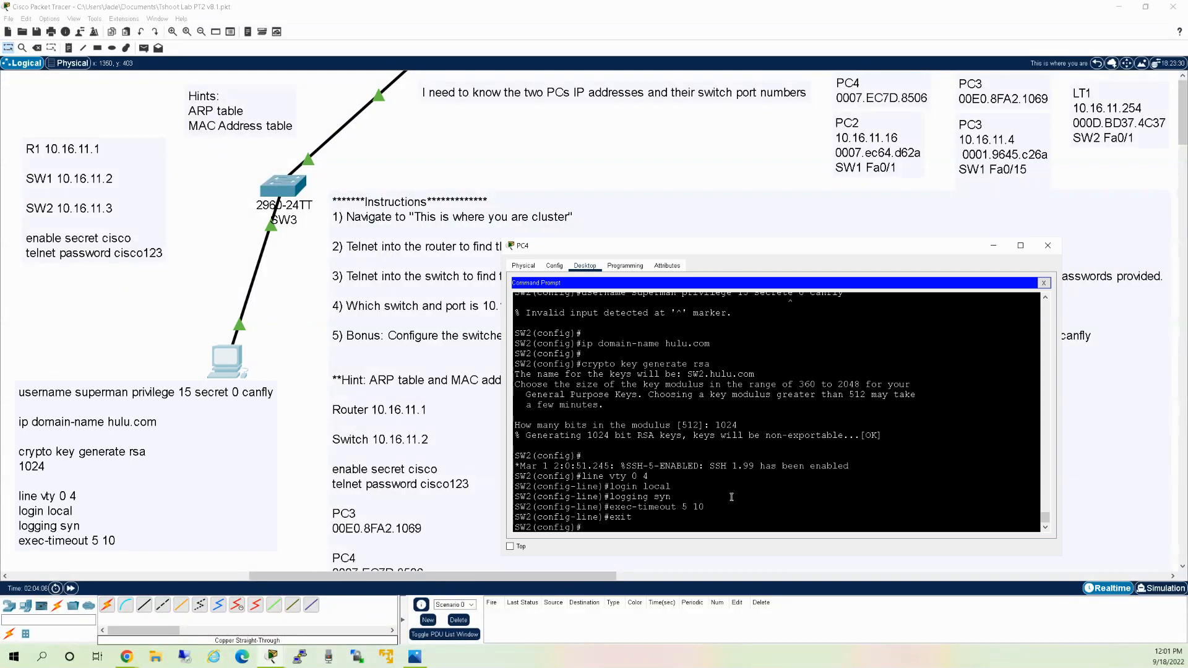
Copy the note's username superman command line and return to PC4's command prompt.
{"action": "left_click", "coordinate": [157, 425]}
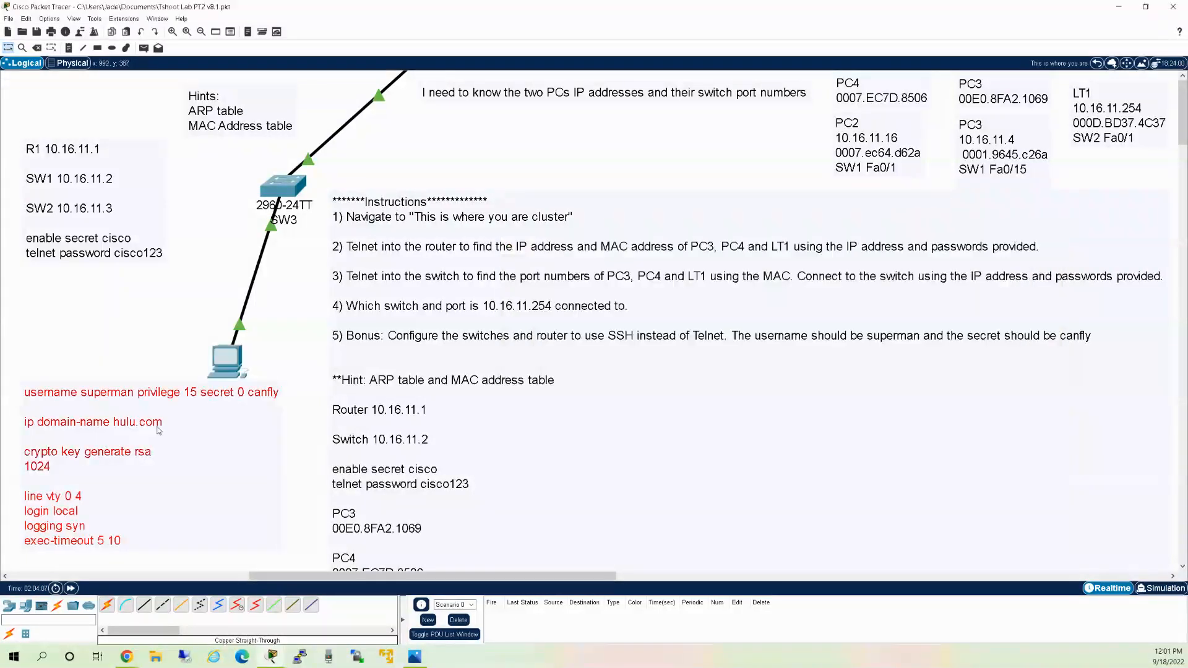
{"action": "left_click", "coordinate": [191, 411]}
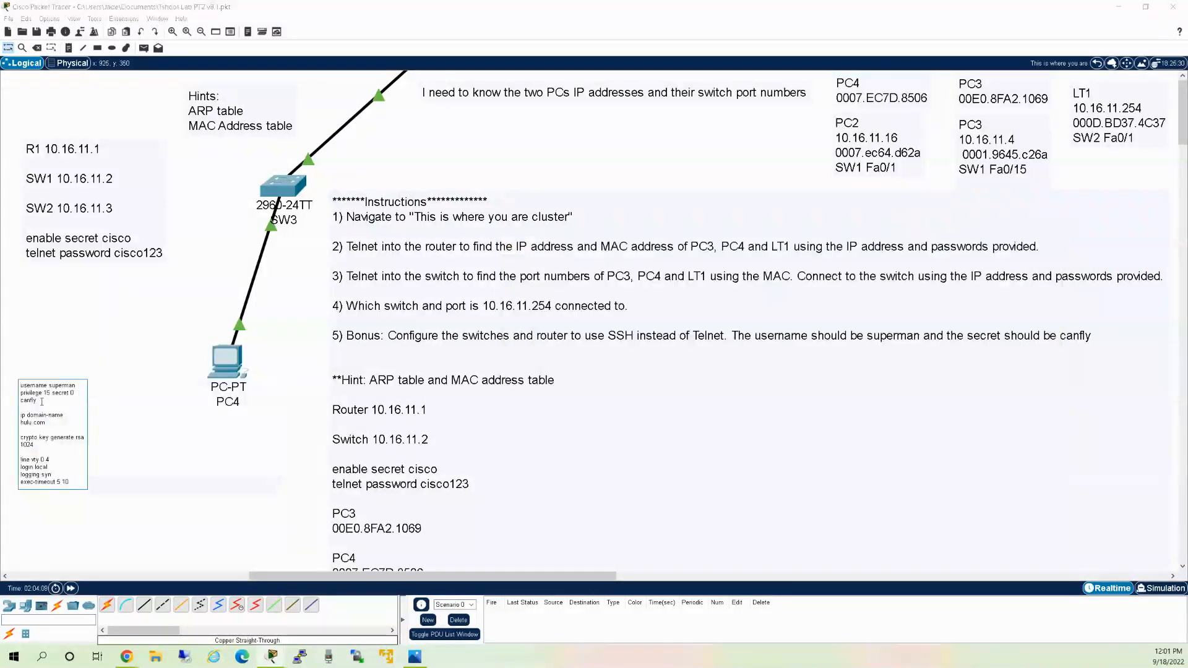
{"action": "left_click_drag", "start_coordinate": [49, 400], "coordinate": [20, 385]}
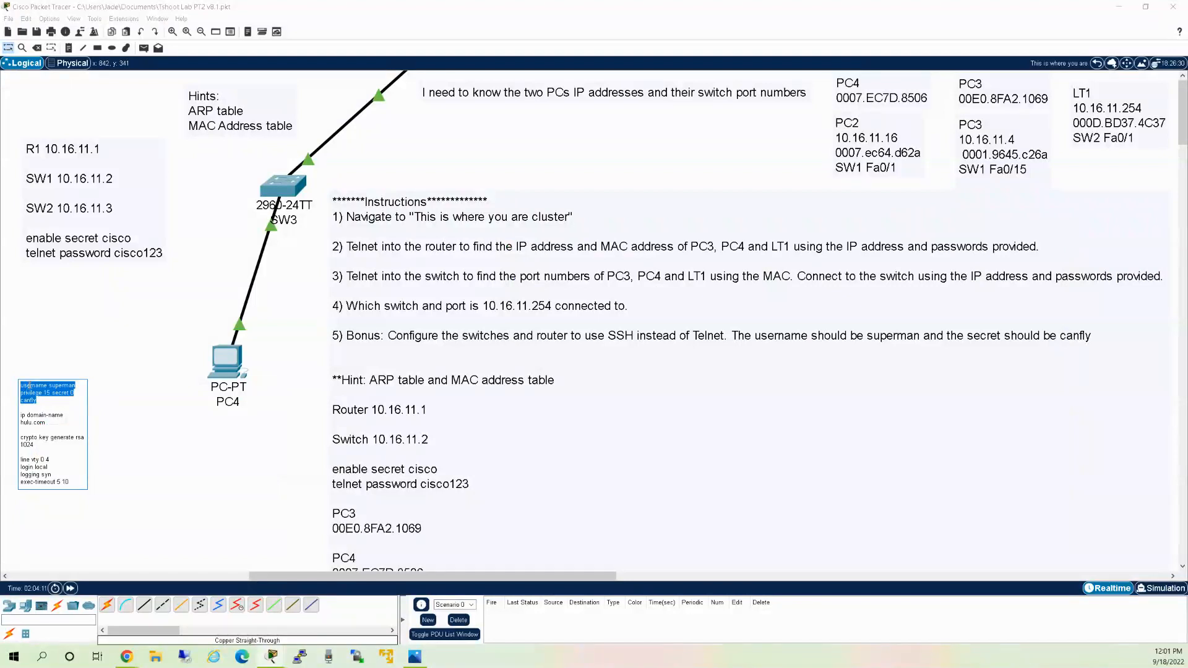
{"action": "left_click", "coordinate": [229, 366]}
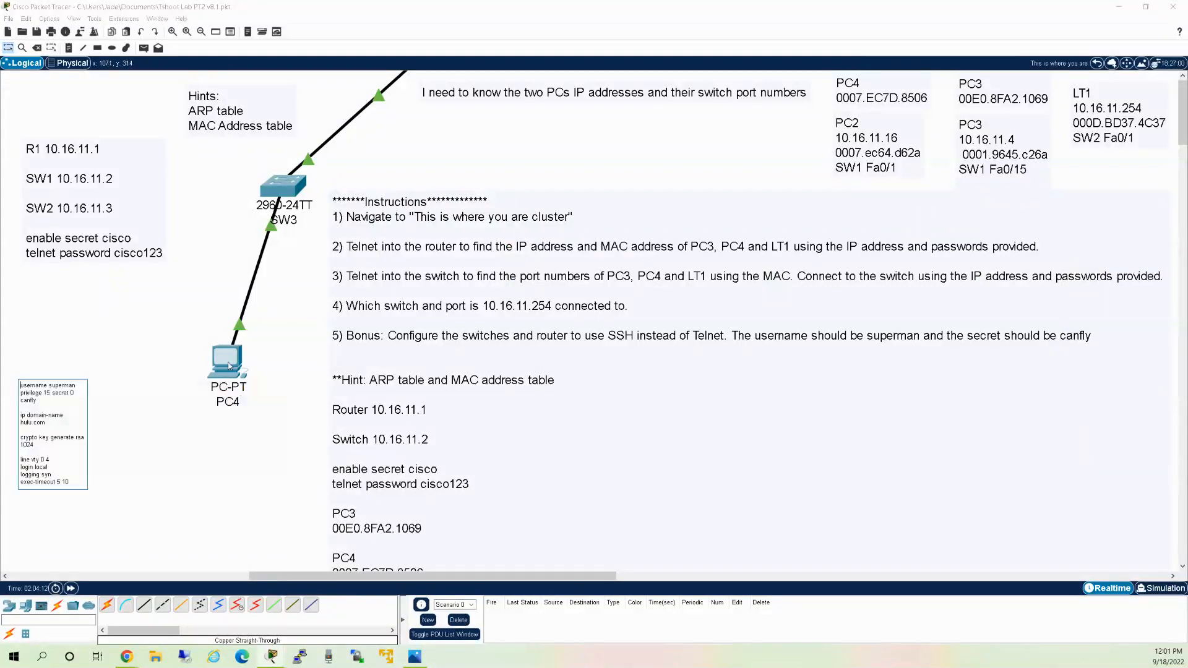
{"action": "left_click", "coordinate": [229, 366]}
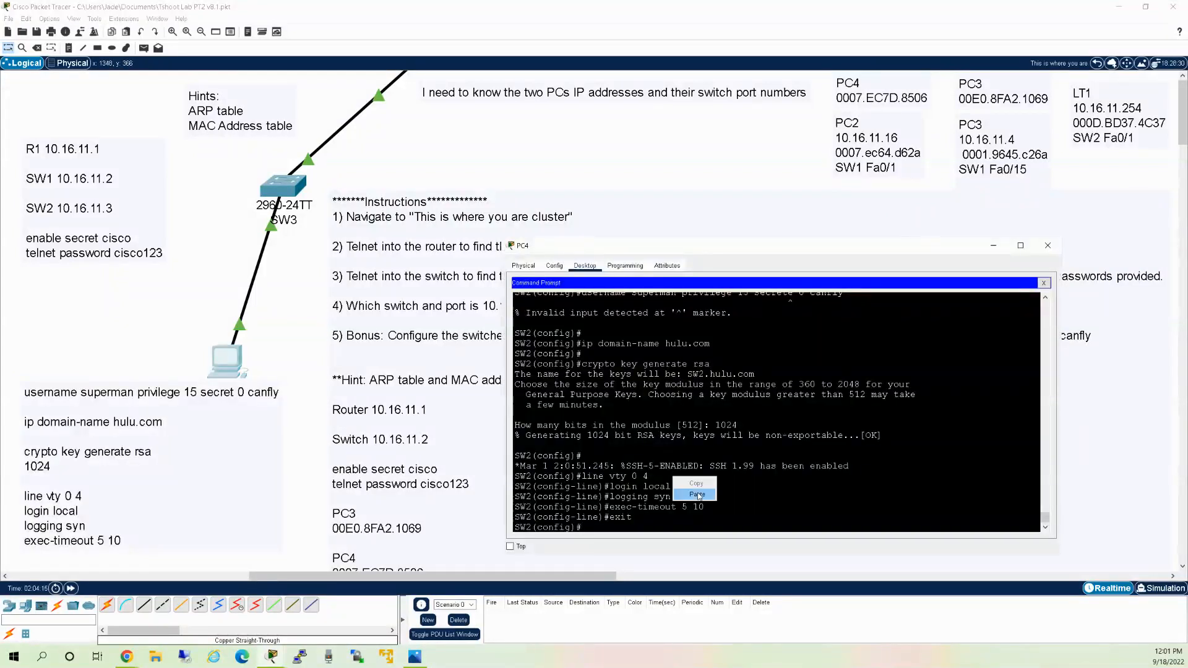
Create local user superman with privilege 15 and its secret on SW2.
{"action": "type", "text": "username superman privilege 15 secret 0 canfly"}
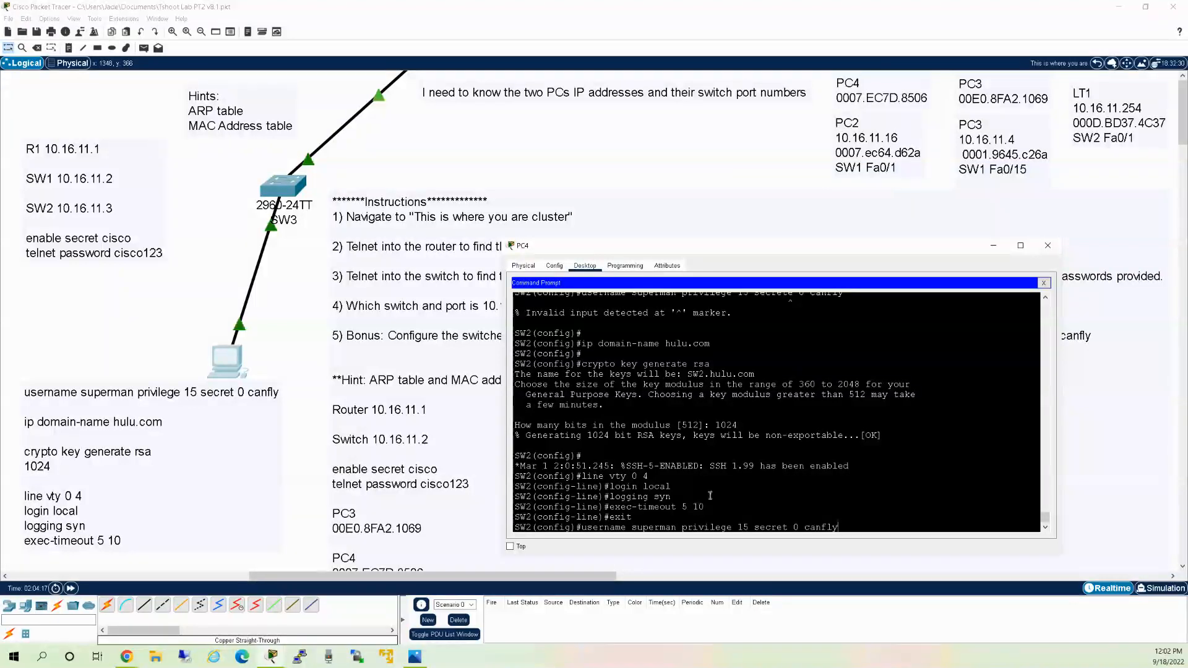
{"action": "key", "text": "Return"}
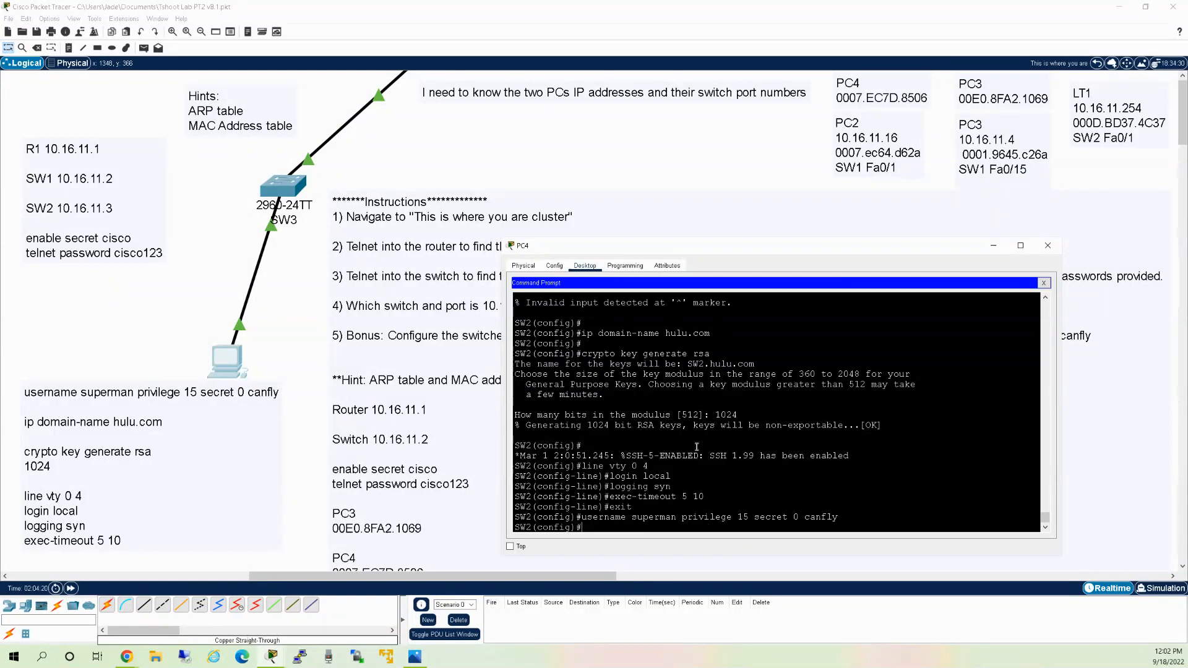
{"action": "type", "text": "exit"}
{"action": "key", "text": "Return"}
End the SW2 session and check R1 with 'sh run | i username'.
{"action": "type", "text": "sh"}
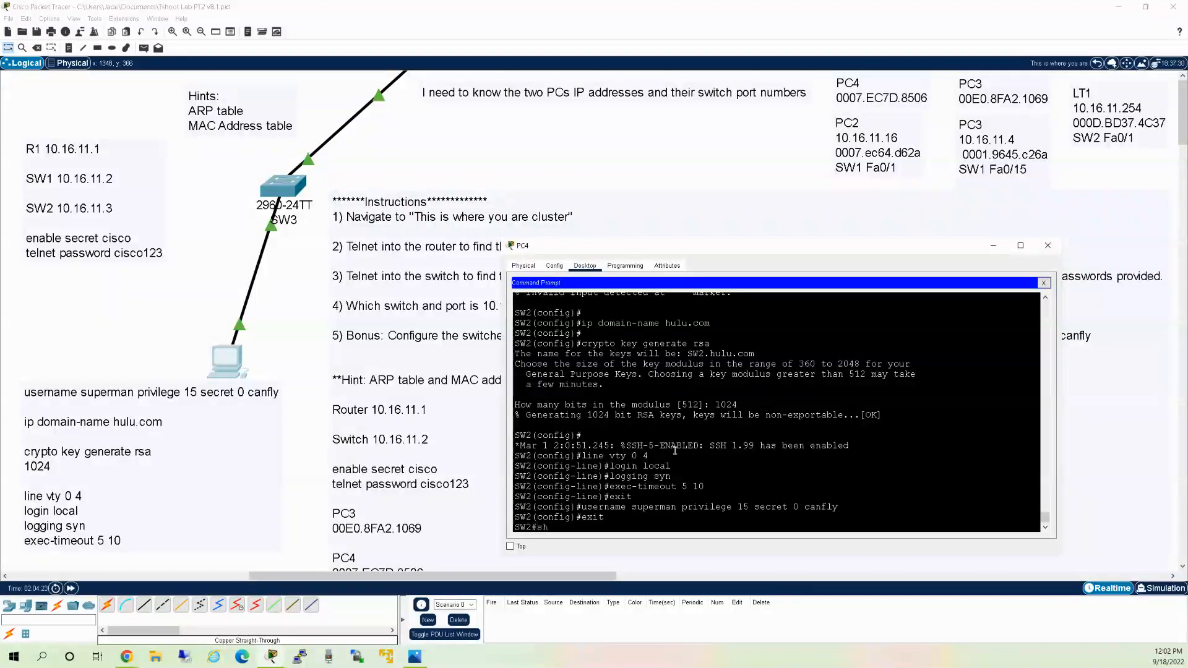
{"action": "key", "text": "BackSpace"}
{"action": "key", "text": "BackSpace"}
{"action": "key", "text": "BackSpace"}
{"action": "type", "text": "exit"}
{"action": "key", "text": "Return"}
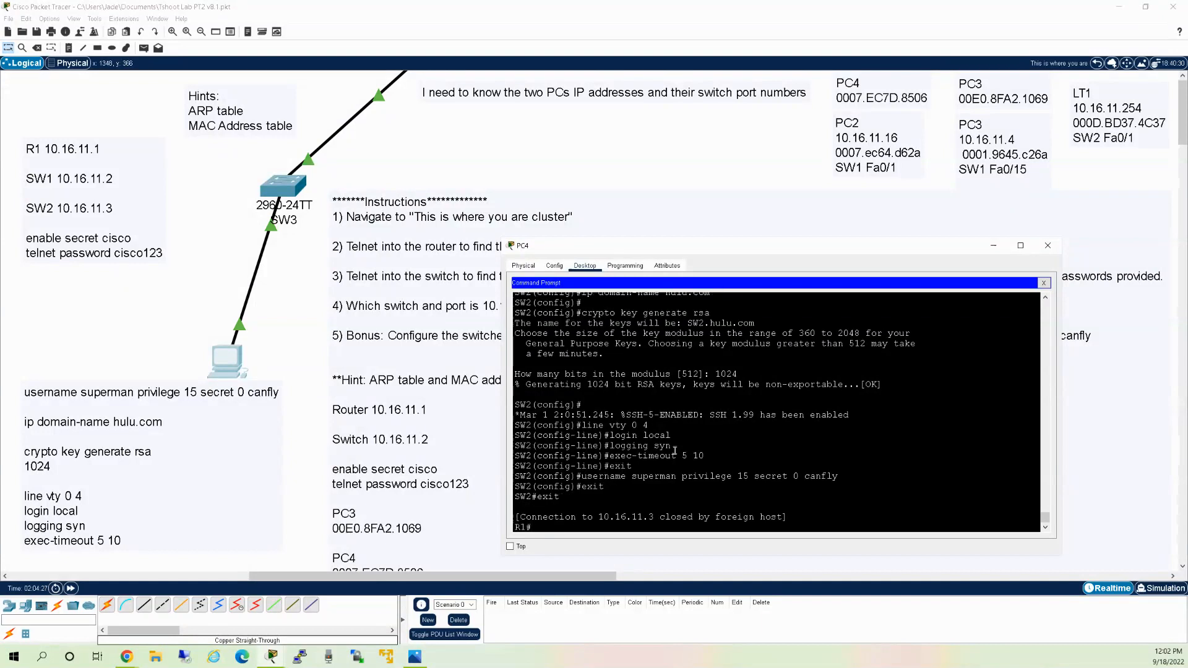
{"action": "type", "text": "sh run | i username"}
{"action": "key", "text": "Return"}
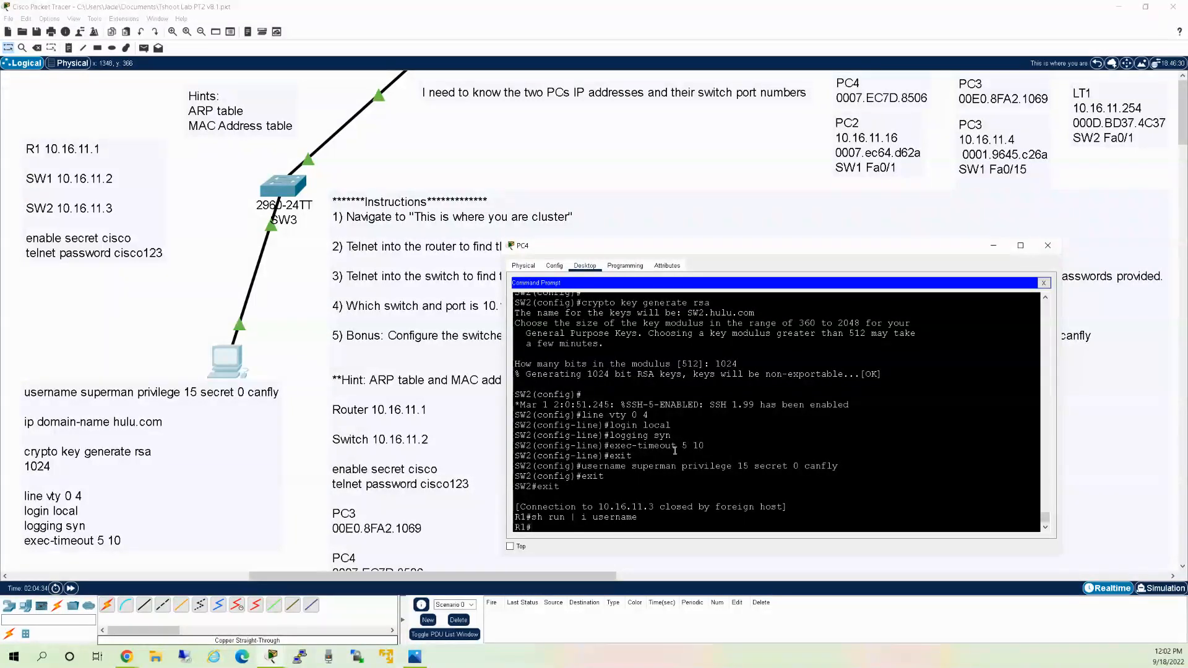
Add the pasted superman privilege-15 user command to R1's configuration.
{"action": "type", "text": "conf t"}
{"action": "key", "text": "Return"}
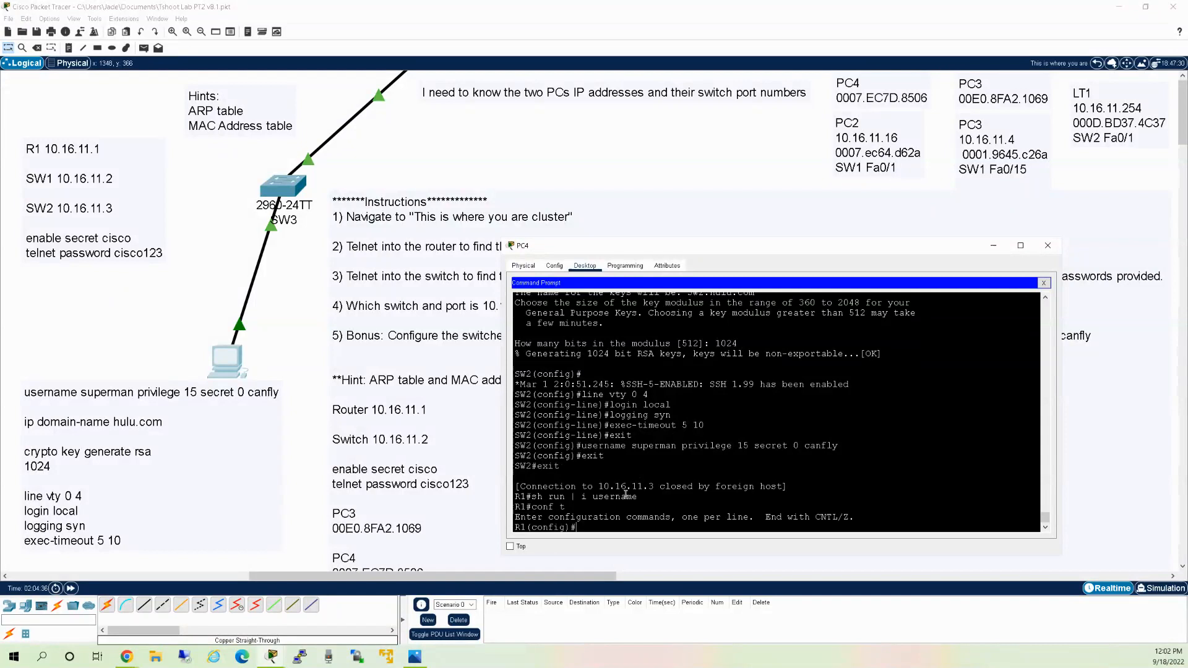
{"action": "right_click", "coordinate": [627, 497]}
{"action": "left_click", "coordinate": [649, 512]}
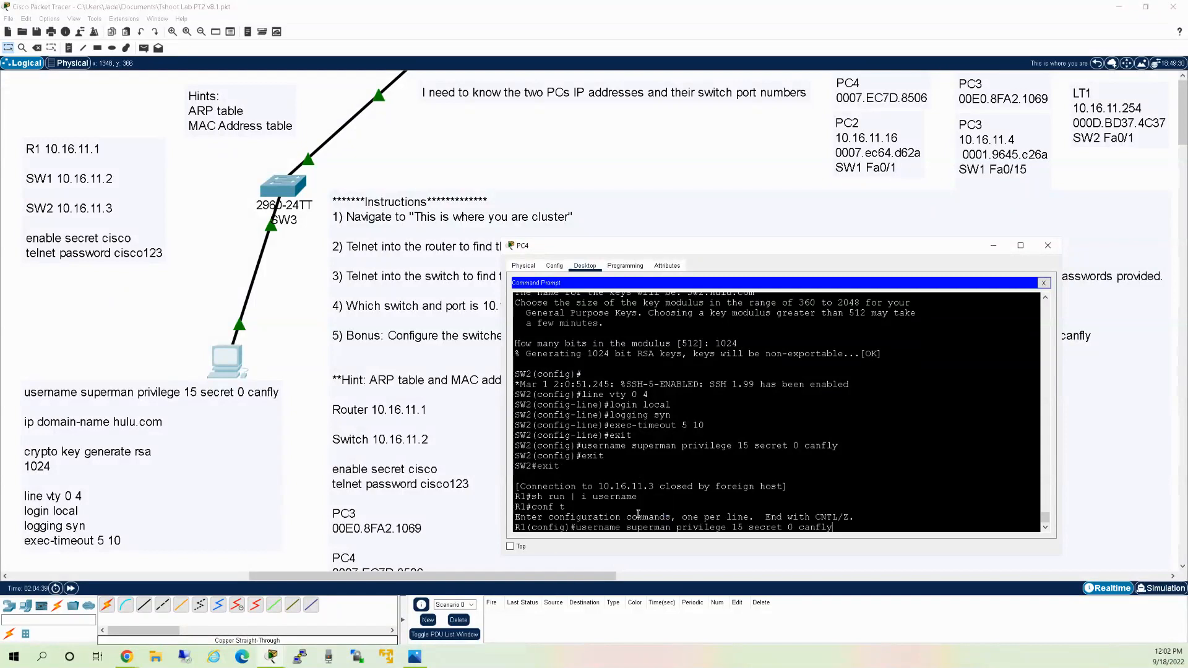
{"action": "key", "text": "Return"}
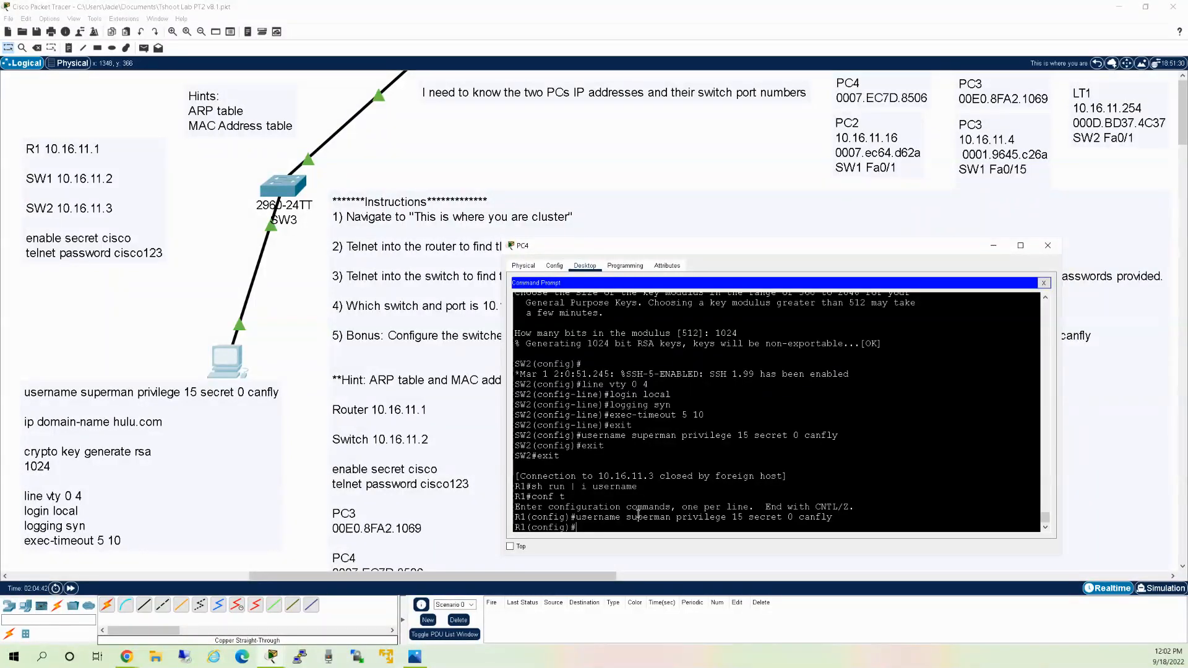
Save R1's configuration with do wr and exit back to PC4's prompt.
{"action": "type", "text": "do wr"}
{"action": "key", "text": "Return"}
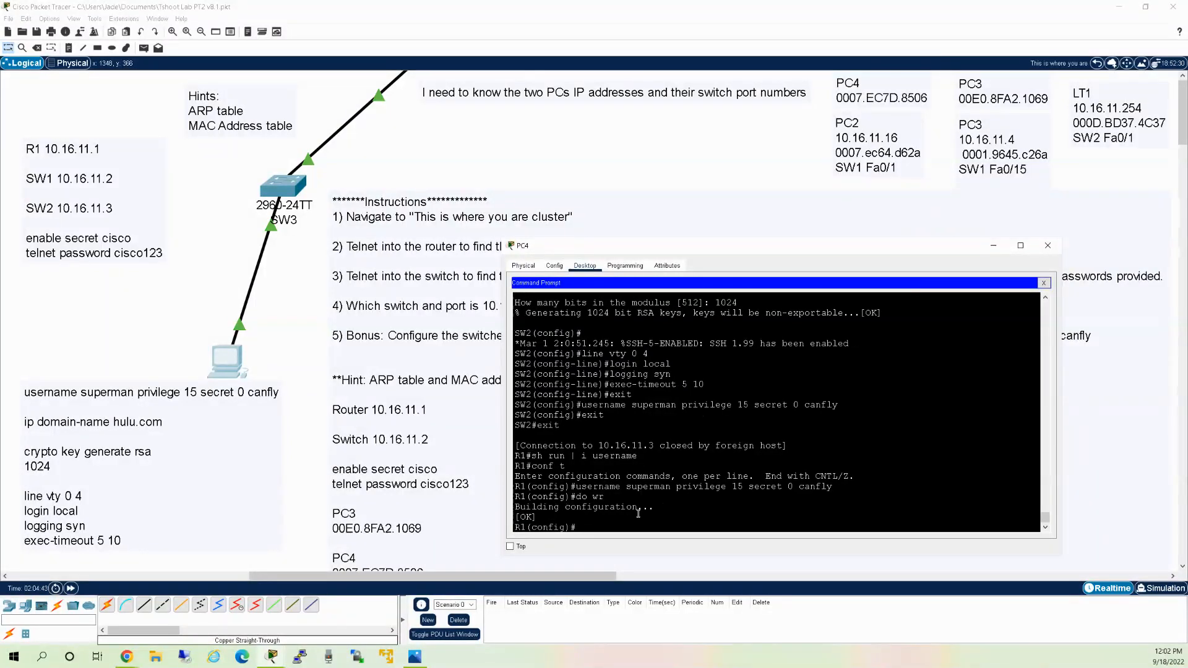
{"action": "type", "text": "exit"}
{"action": "key", "text": "Return"}
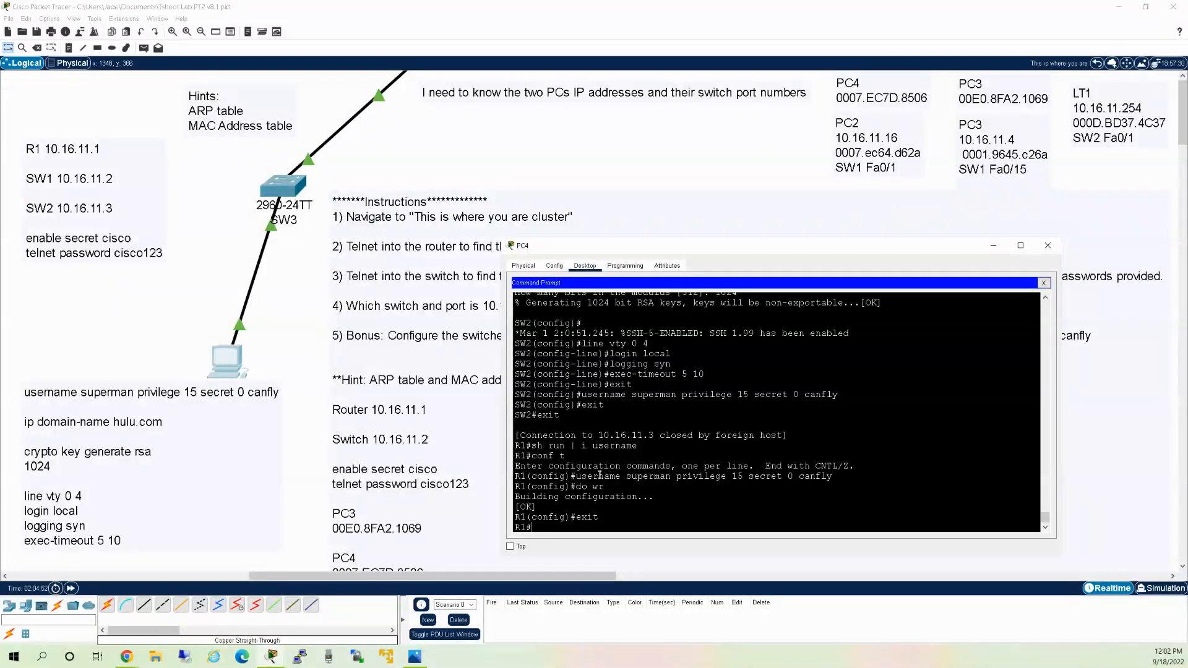
{"action": "type", "text": "exit"}
{"action": "key", "text": "Return"}
{"action": "type", "text": "telnet"}
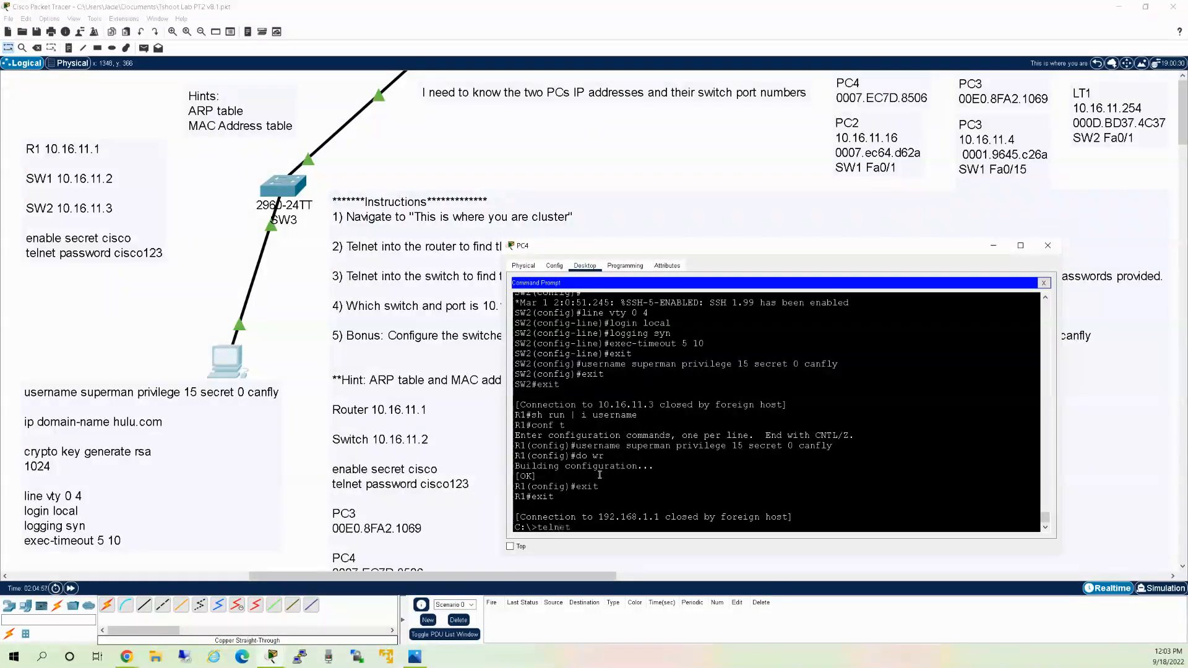
{"action": "type", "text": " 10.16.11.1"}
Attempt a telnet login to 10.16.11.1, which fails.
{"action": "key", "text": "Return"}
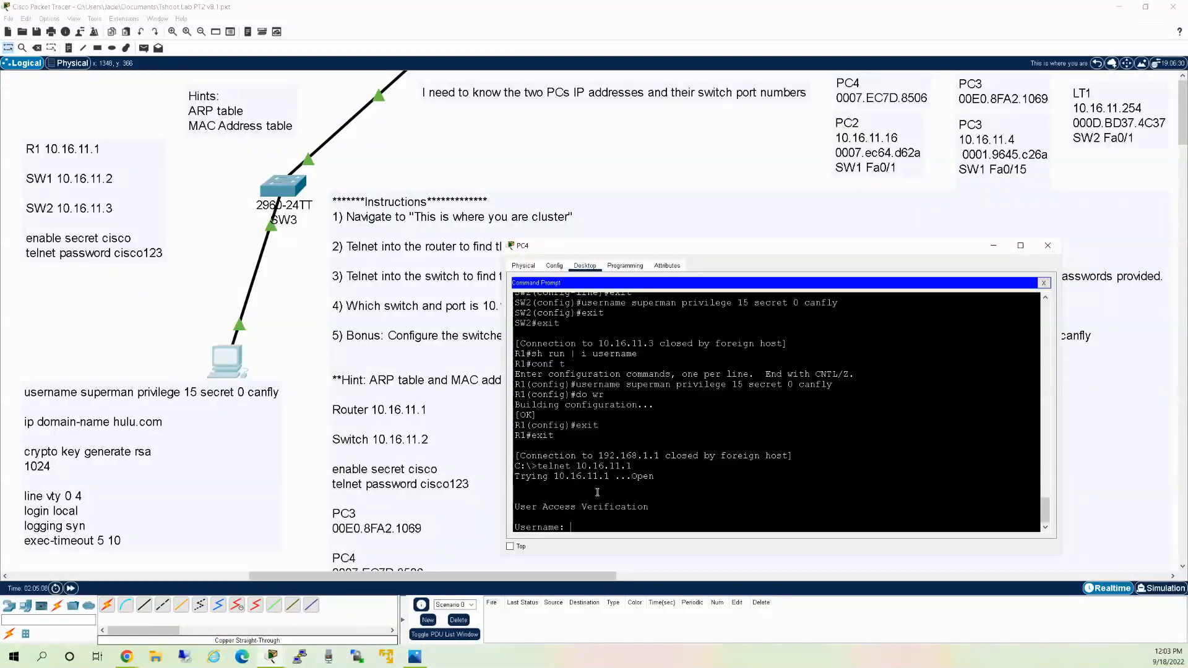
{"action": "type", "text": "cisco123"}
{"action": "key", "text": "Return"}
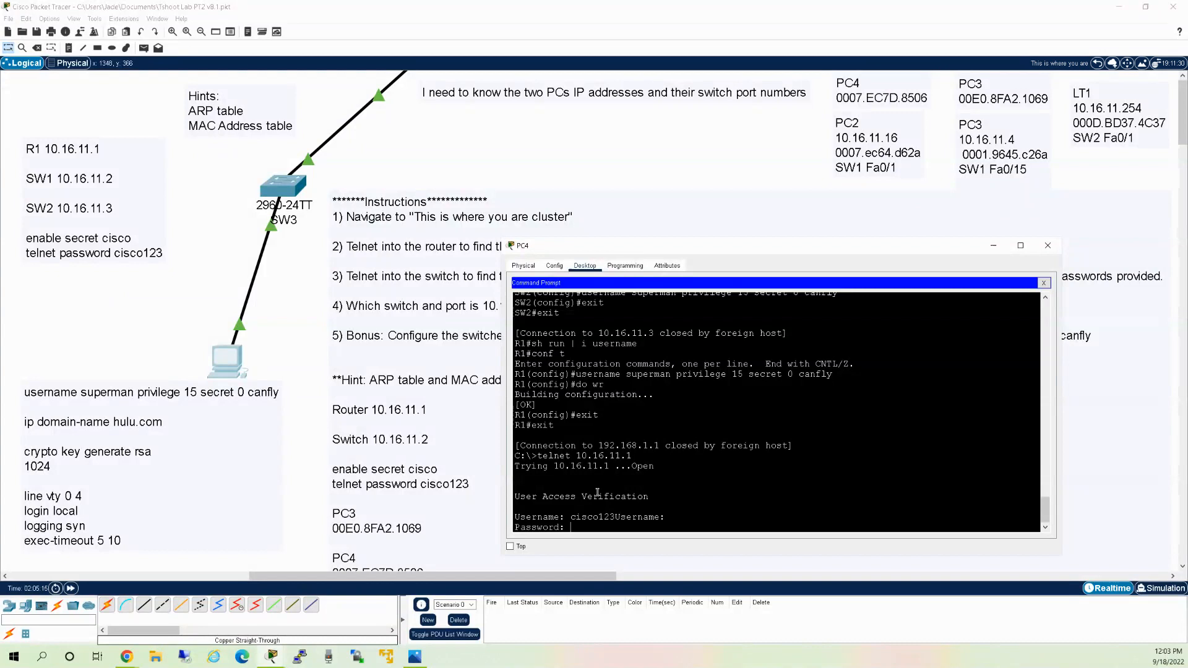
{"action": "key", "text": "Return"}
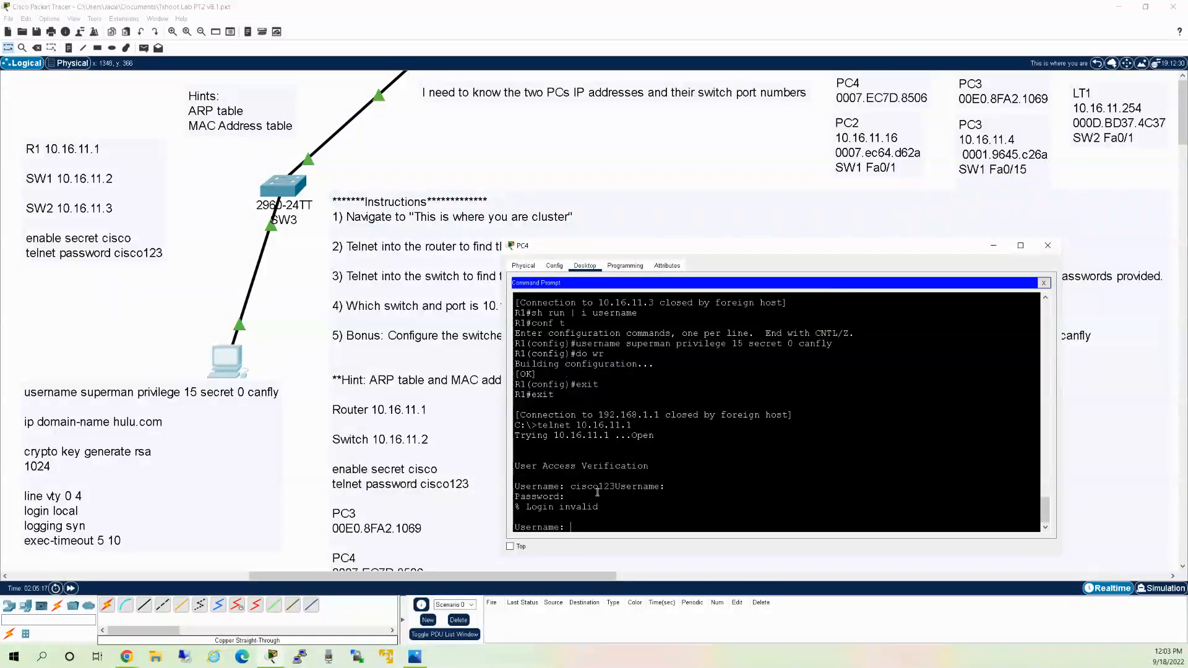
{"action": "key", "text": "Return"}
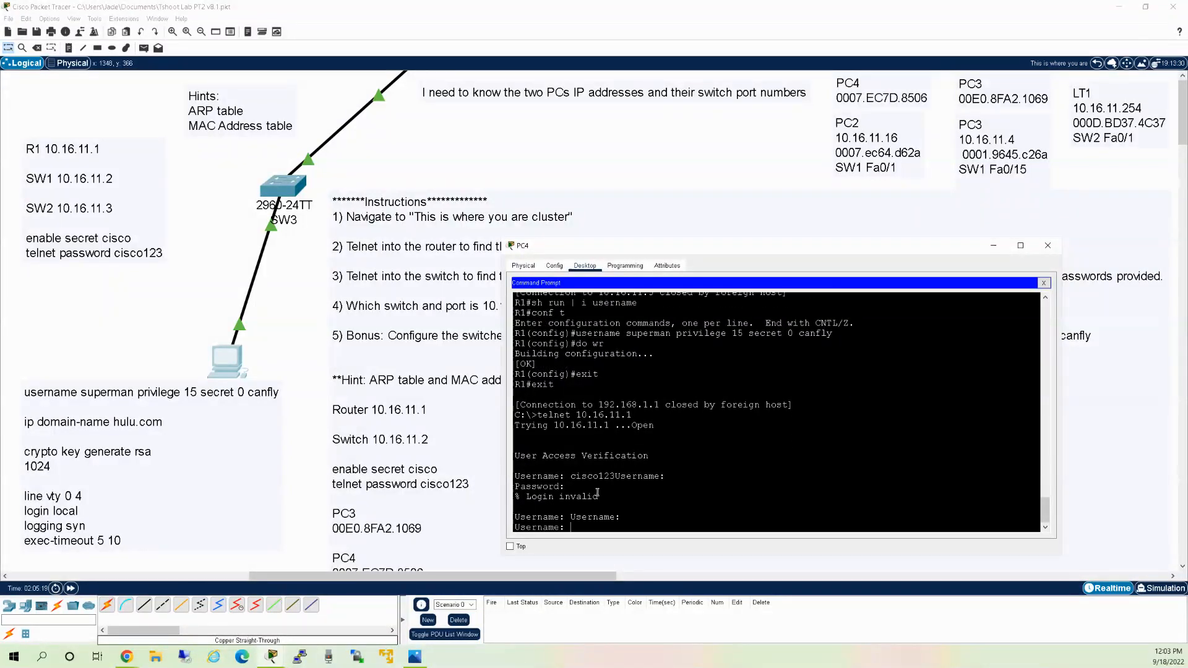
{"action": "key", "text": "Return"}
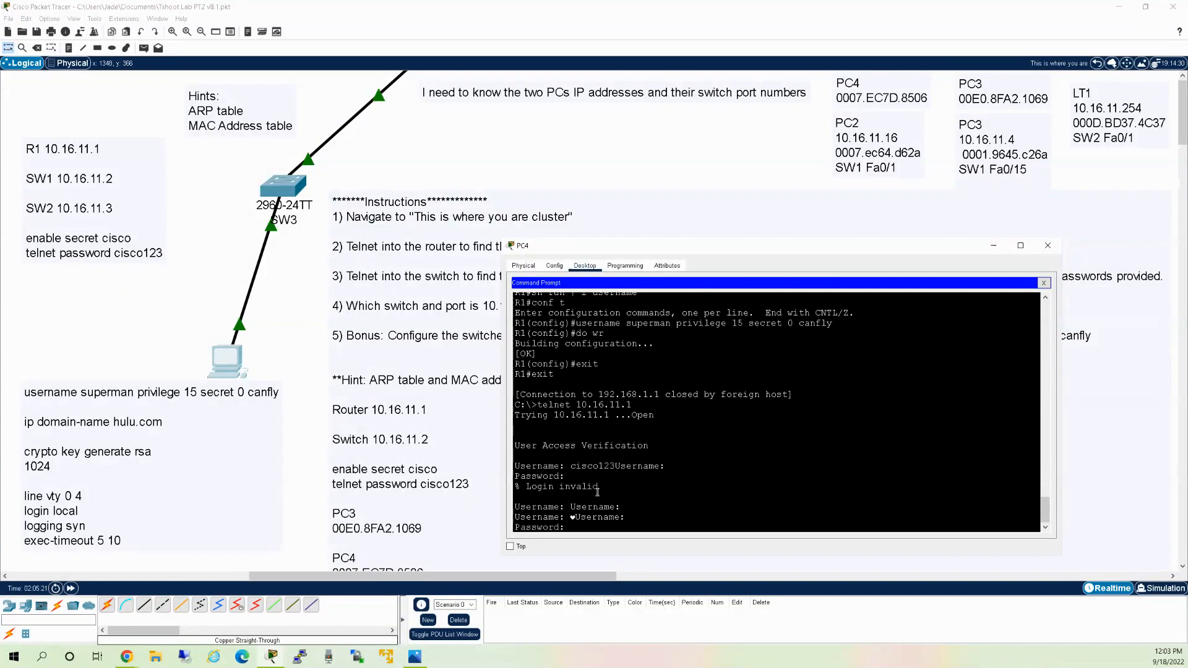
{"action": "key", "text": "Return"}
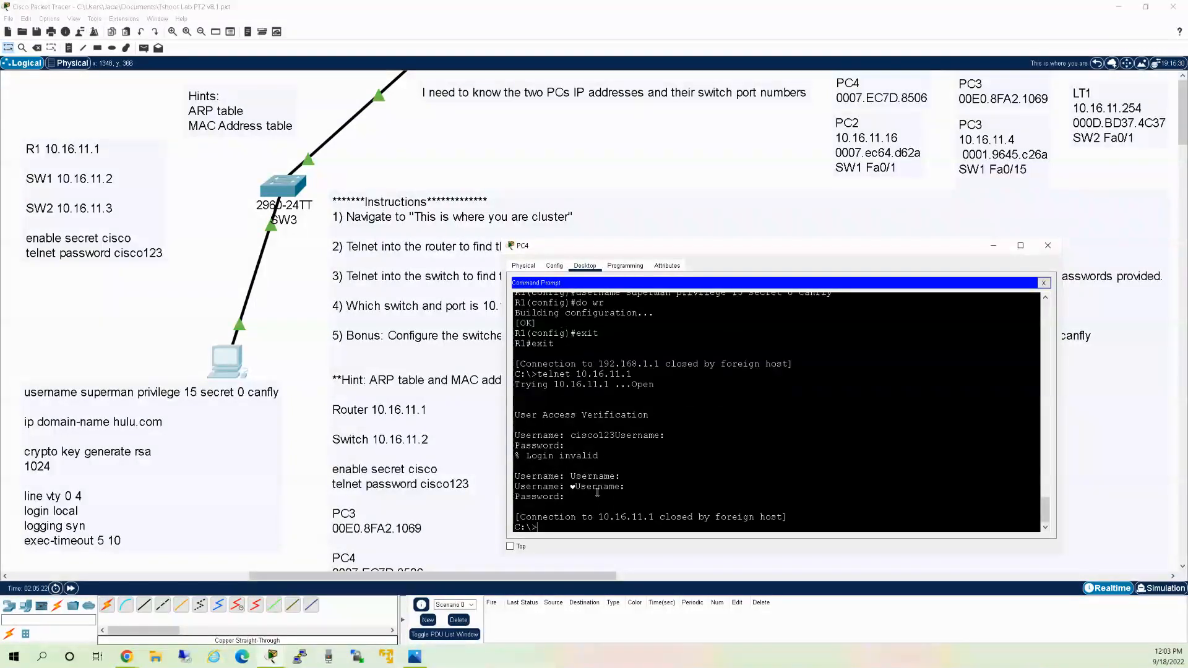
Start an SSH connection to R1 with 'ssh -l superman 10.16.11.1'.
{"action": "type", "text": "ssh -l superman 10.16.11.1"}
{"action": "key", "text": "Return"}
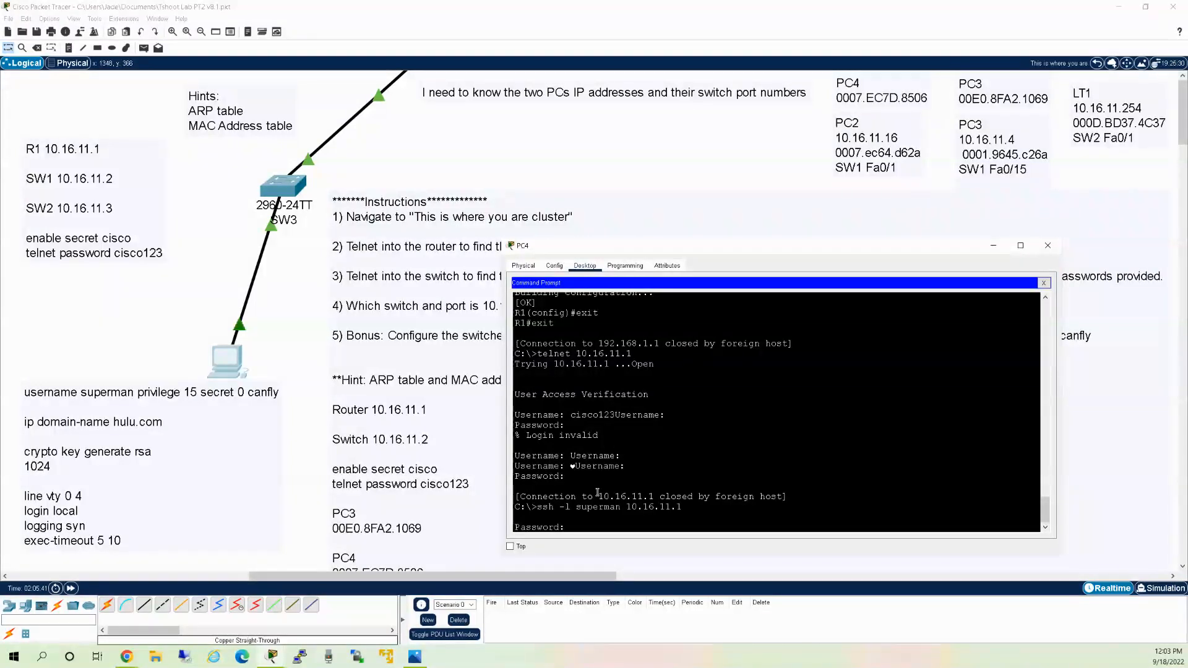
Log in to R1 over SSH, then SSH as superman to SW1 at 10.16.11.2.
{"action": "key", "text": "Return"}
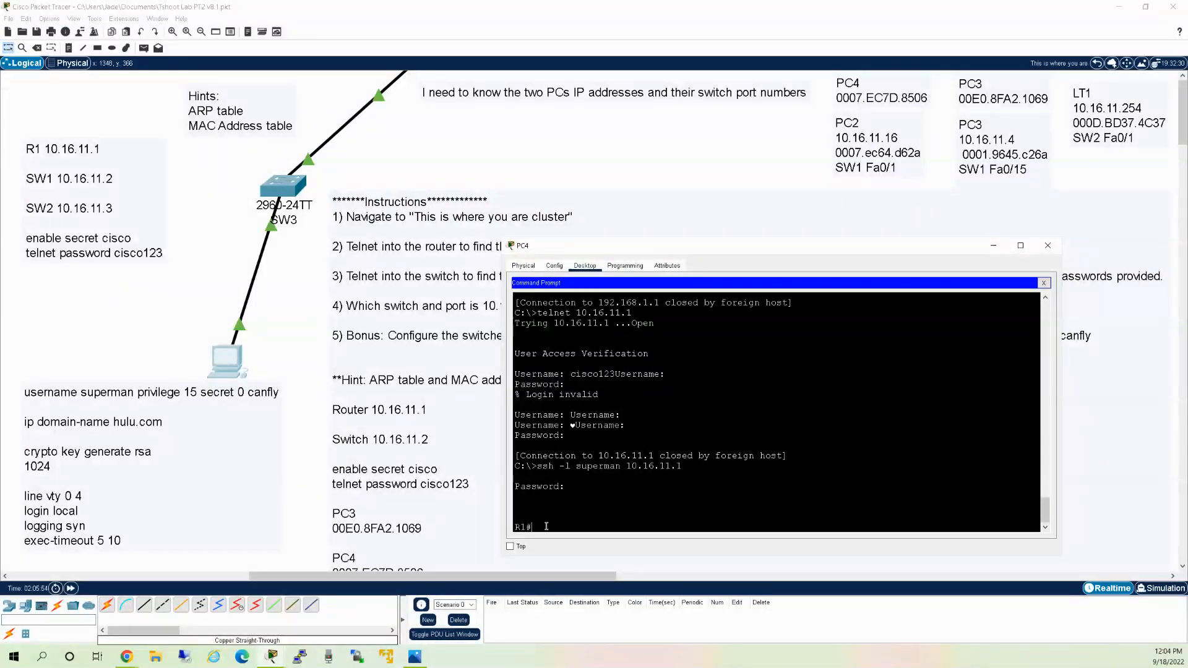
{"action": "type", "text": "t"}
{"action": "key", "text": "BackSpace"}
{"action": "type", "text": "ssh -l superman 10.16.11.2"}
{"action": "key", "text": "Return"}
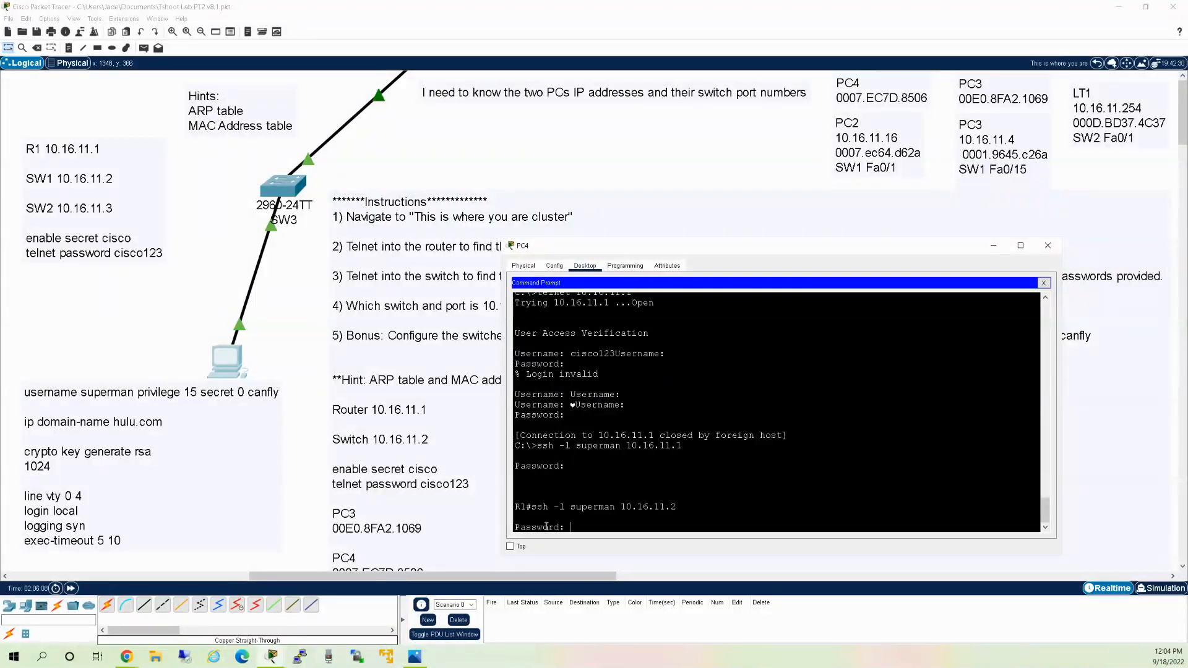
{"action": "key", "text": "Return"}
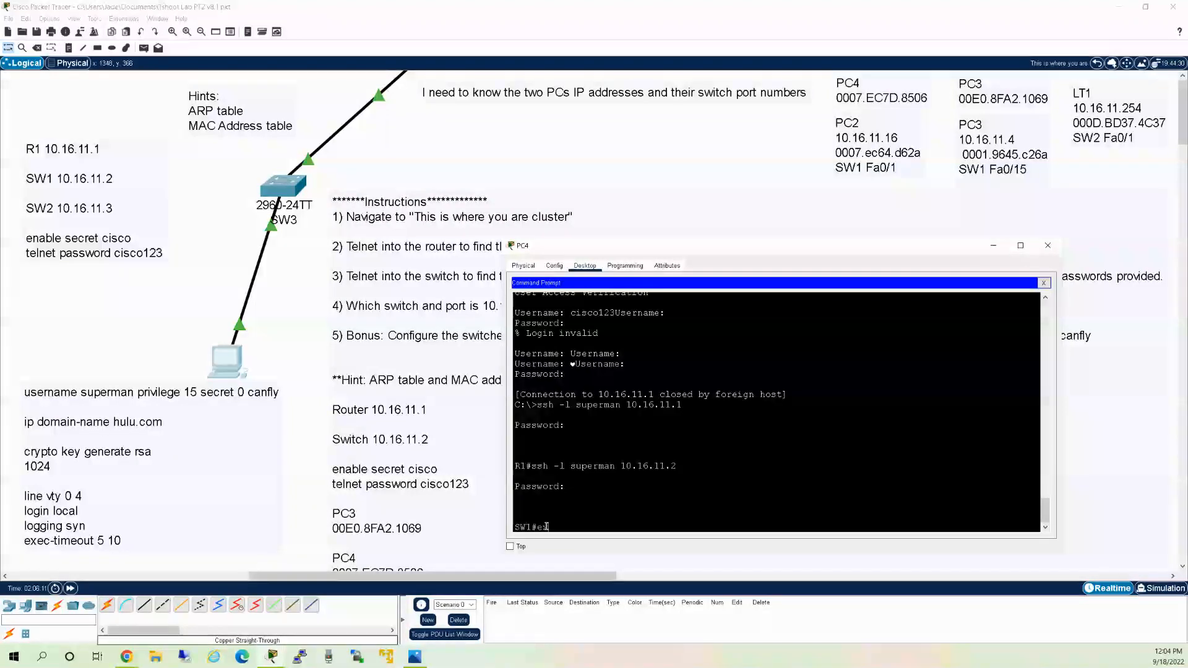
From SW1, SSH as superman to SW2 at 10.16.11.3.
{"action": "type", "text": "t"}
{"action": "key", "text": "BackSpace"}
{"action": "type", "text": "ssh -l supernm"}
{"action": "key", "text": "BackSpace"}
{"action": "key", "text": "BackSpace"}
{"action": "type", "text": "man 10.16."}
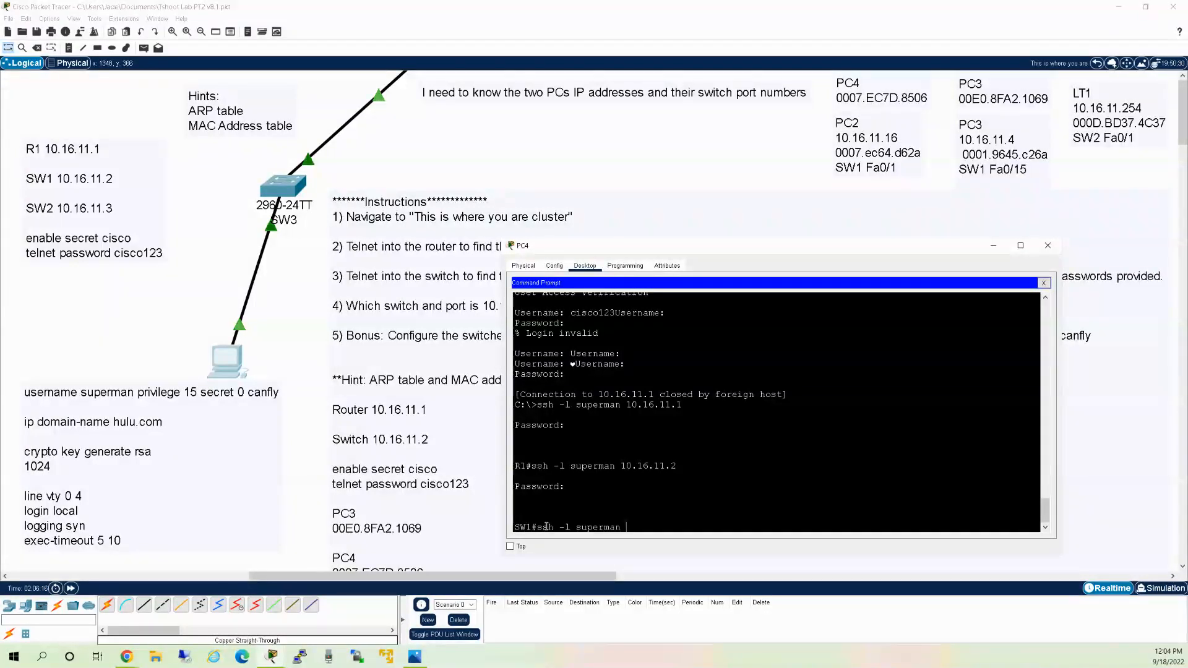
{"action": "type", "text": "11.3"}
{"action": "key", "text": "Return"}
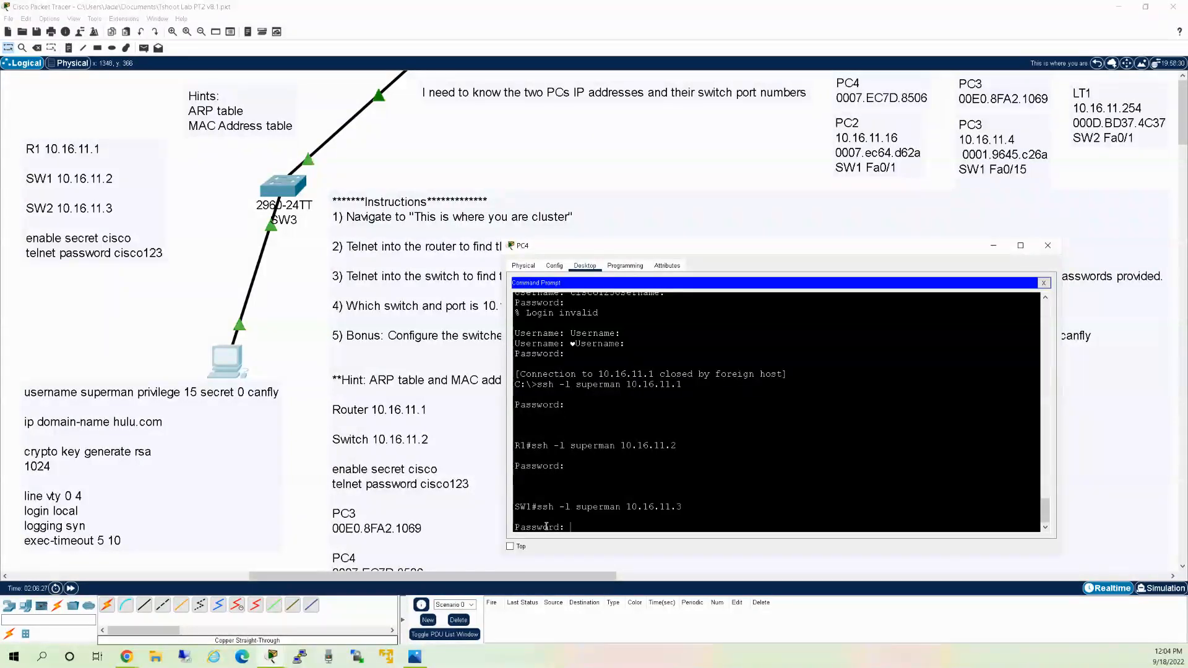
{"action": "key", "text": "Return"}
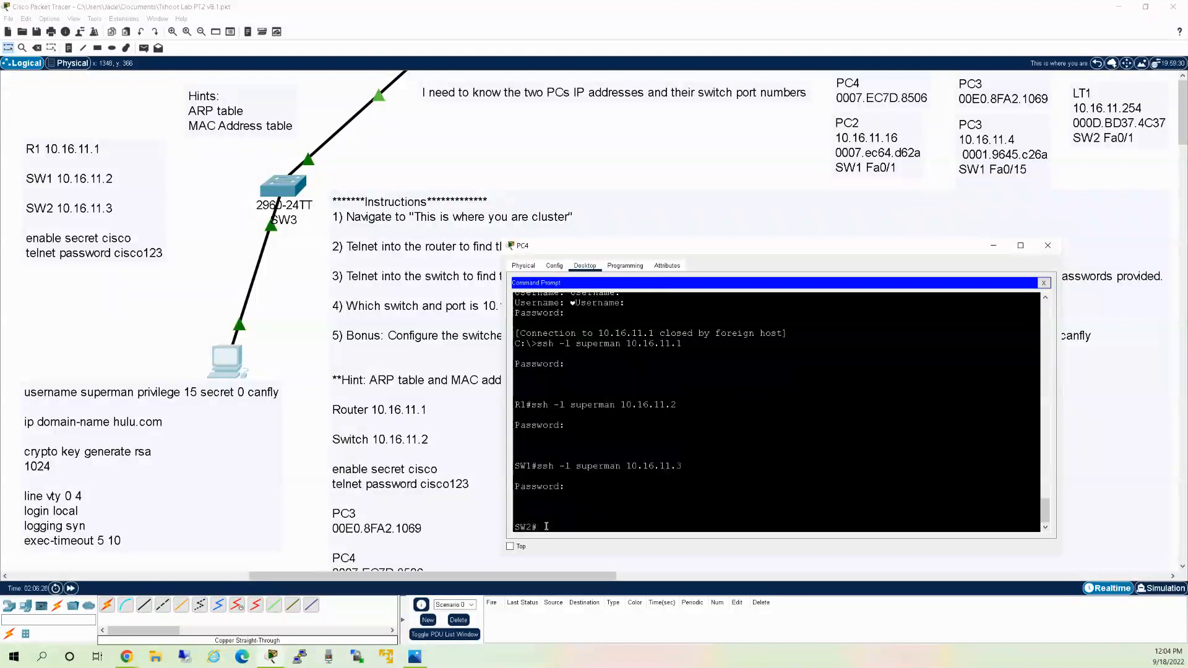
Exit the SW2, SW1 and R1 sessions back to PC4 and recall the SSH command.
{"action": "type", "text": "exit"}
{"action": "key", "text": "Return"}
{"action": "type", "text": "exit"}
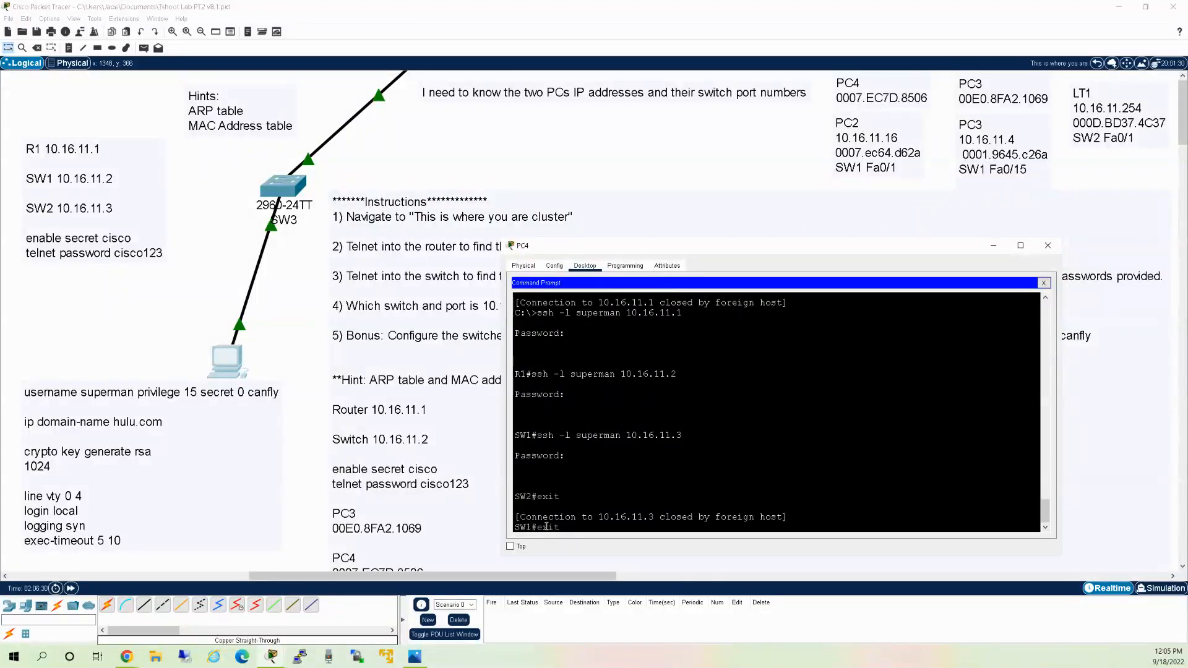
{"action": "key", "text": "Return"}
{"action": "type", "text": "exit"}
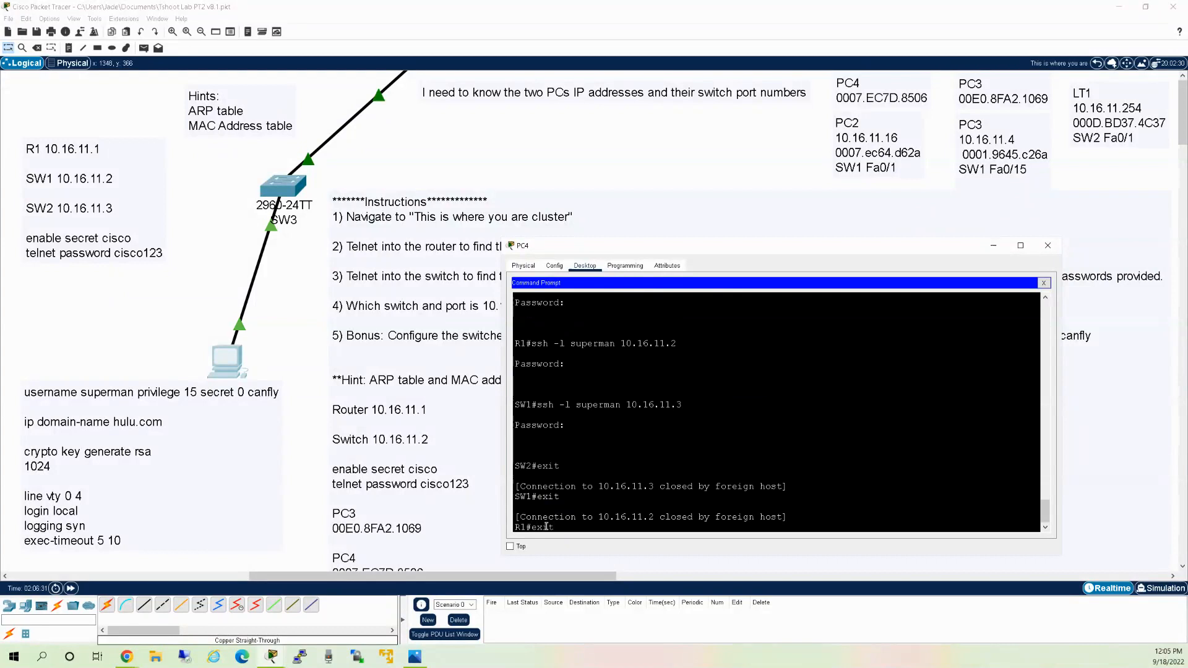
{"action": "key", "text": "Return"}
{"action": "key", "text": "Up"}
Attempt a direct SSH to SW2 at 10.16.11.3, then ping 10.16.11.3.
{"action": "type", "text": "3"}
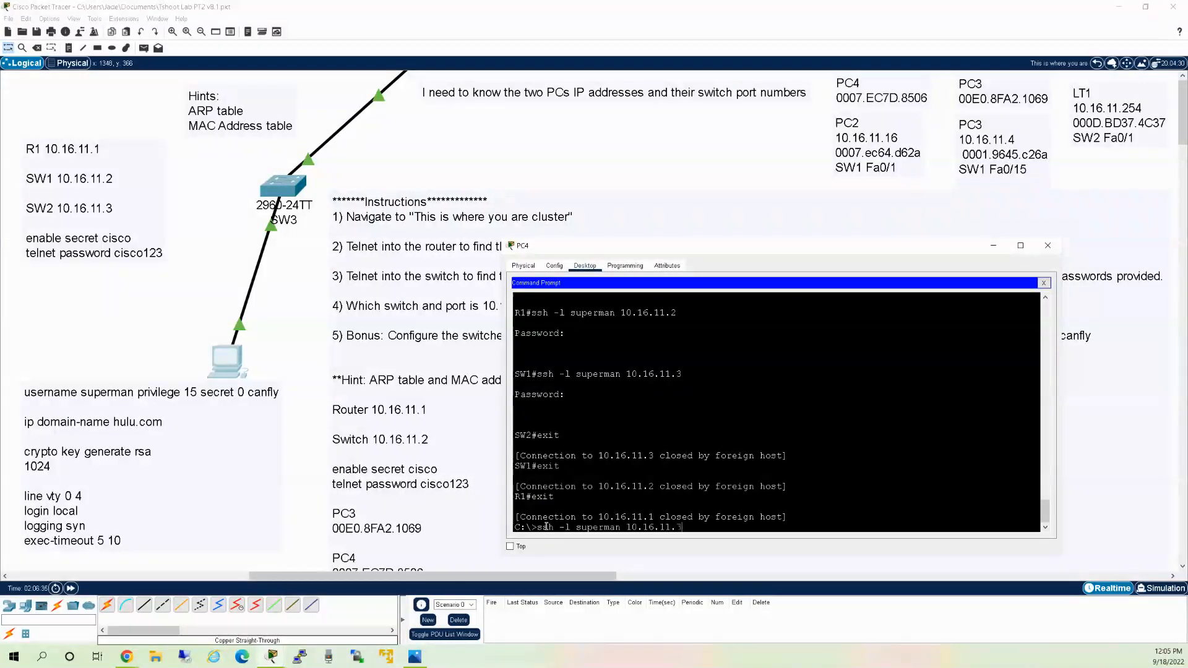
{"action": "key", "text": "Return"}
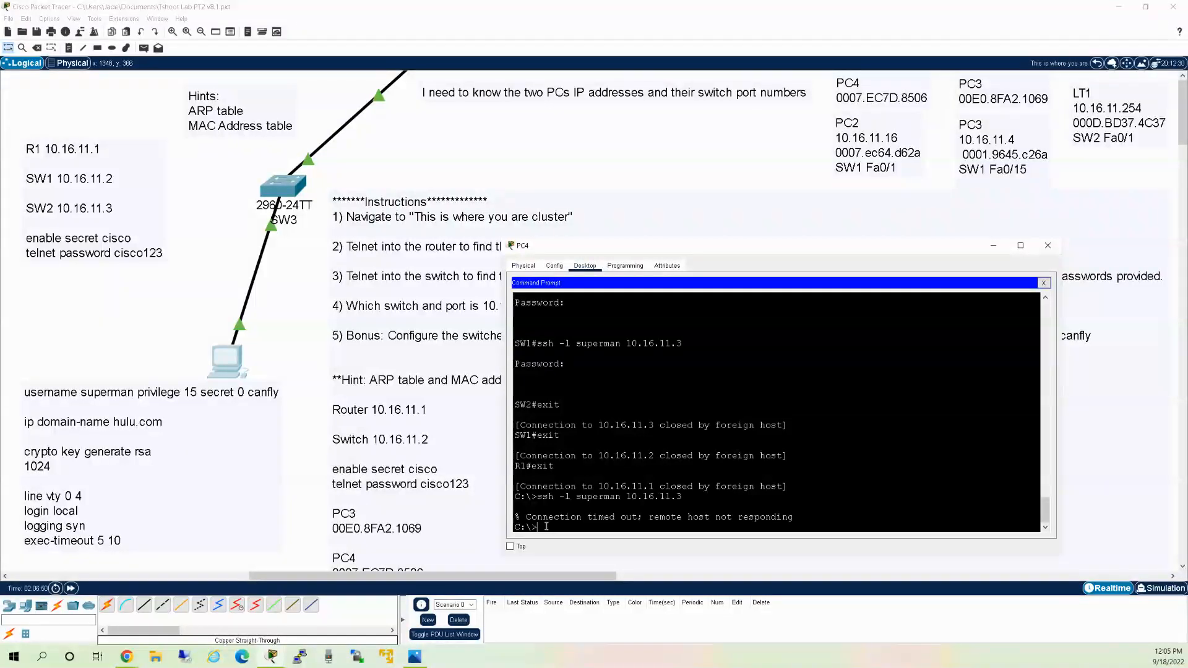
{"action": "type", "text": "ping 10.16.11.3"}
{"action": "key", "text": "Return"}
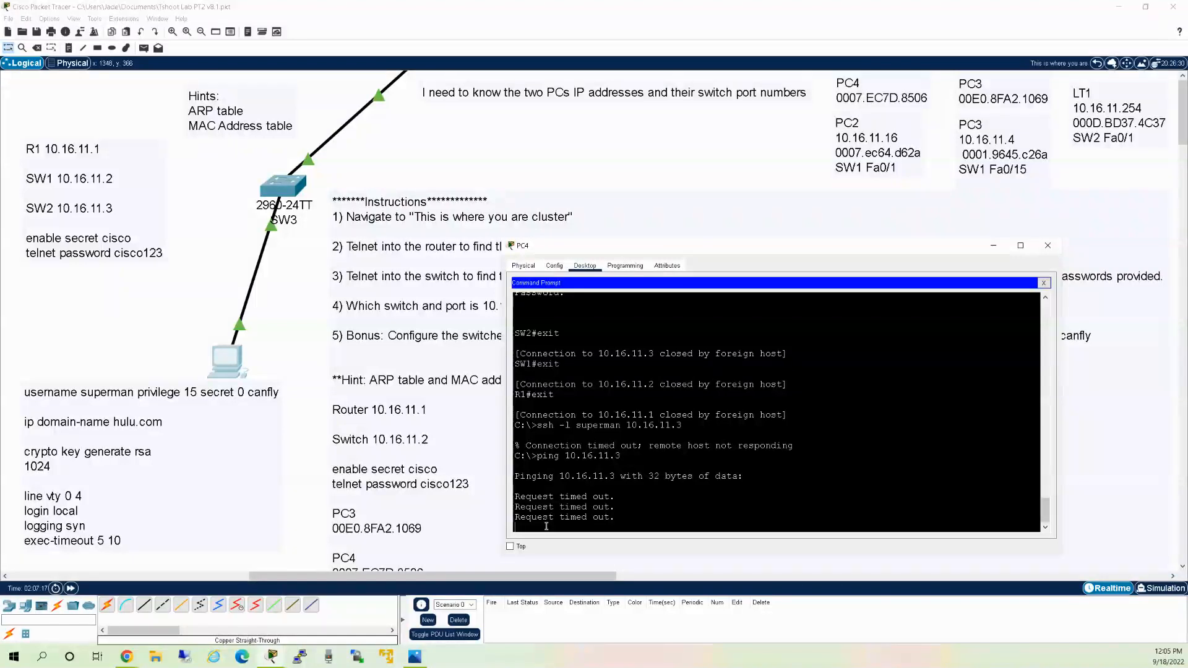
Ping SW1 at 10.16.11.2 and stop it once replies arrive.
{"action": "key", "text": "Up"}
{"action": "key", "text": "BackSpace"}
{"action": "type", "text": "2"}
{"action": "key", "text": "Return"}
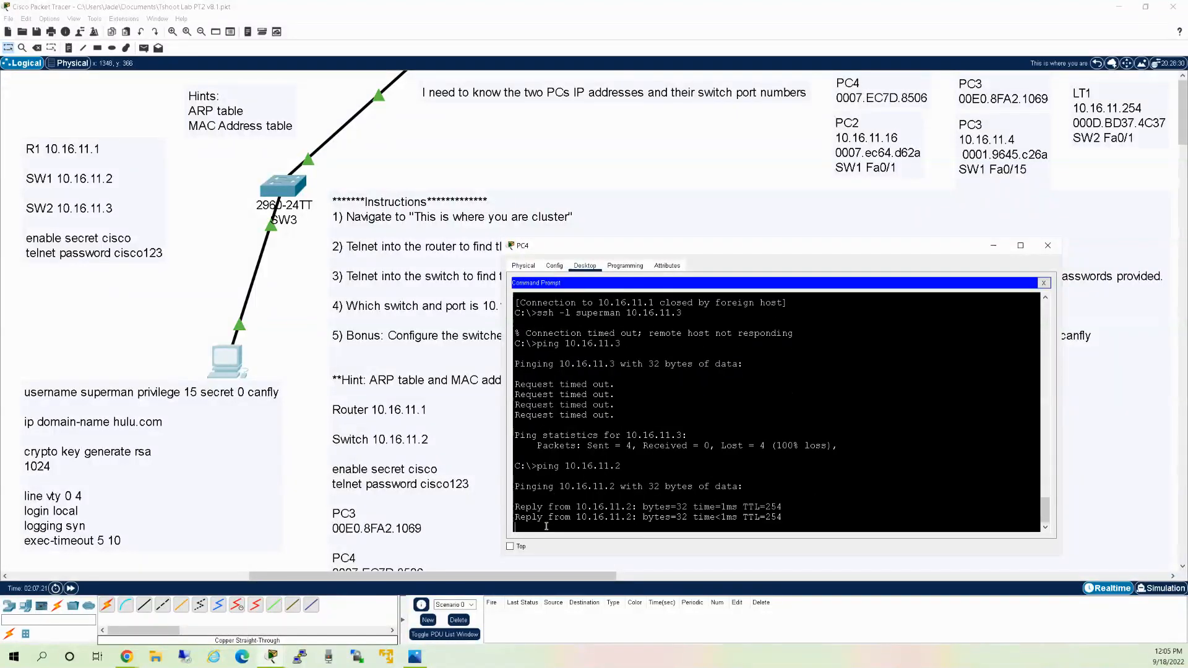
{"action": "key", "text": "ctrl+c"}
Start an SSH login as superman to SW1 at 10.16.11.2.
{"action": "key", "text": "Up"}
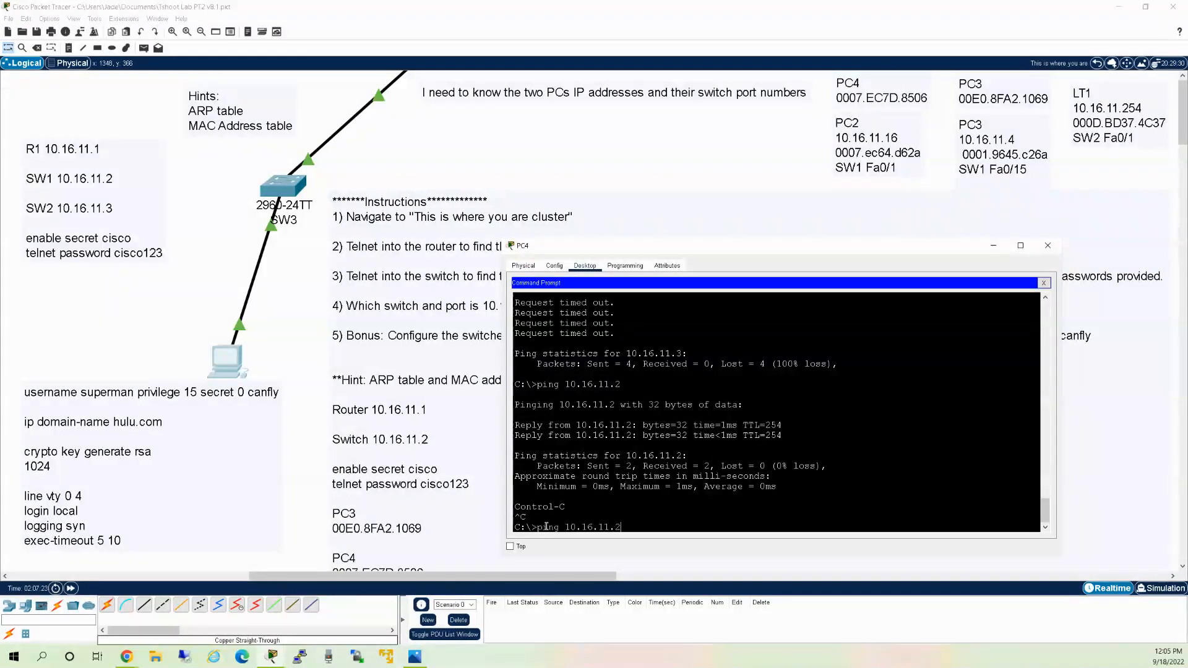
{"action": "key", "text": "Up"}
{"action": "key", "text": "BackSpace"}
{"action": "key", "text": "Return"}
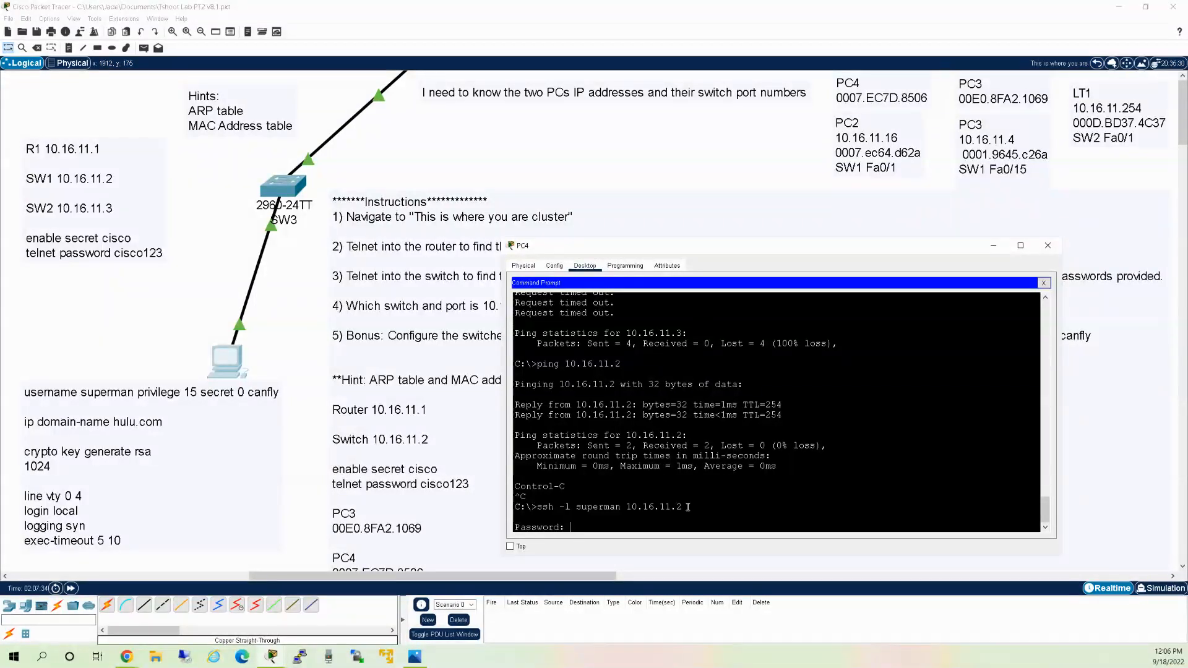
Log into SW1 with its password, then SSH as superman to SW2 at 10.16.11.3.
{"action": "type", "text": "canfly"}
{"action": "key", "text": "Return"}
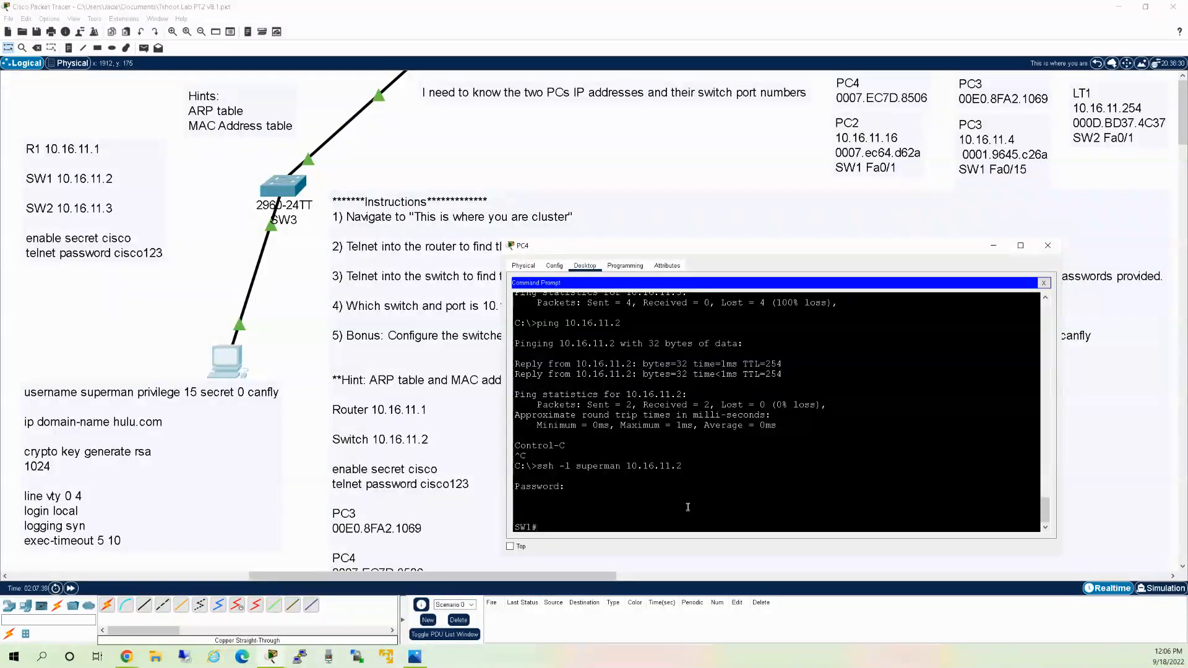
{"action": "type", "text": "ssh -l superman 10.16.11.3"}
{"action": "key", "text": "Return"}
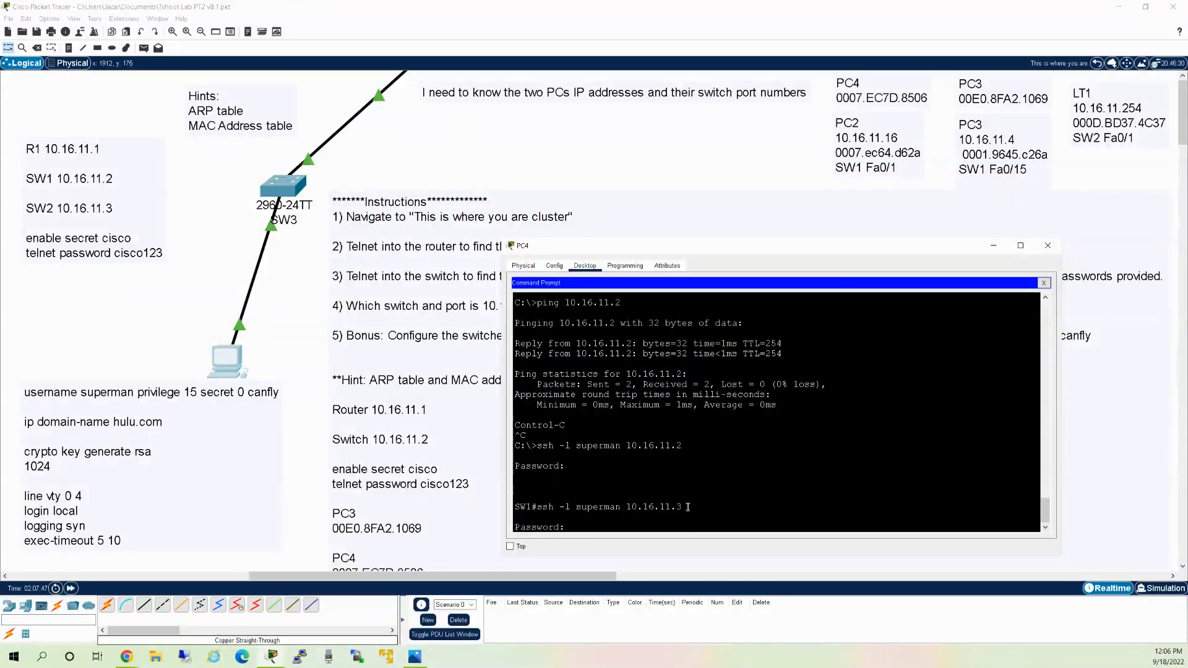
{"action": "key", "text": "Return"}
On SW2, check the running config for default settings and set default gateway 10.16.11.1.
{"action": "type", "text": "conf t"}
{"action": "key", "text": "Return"}
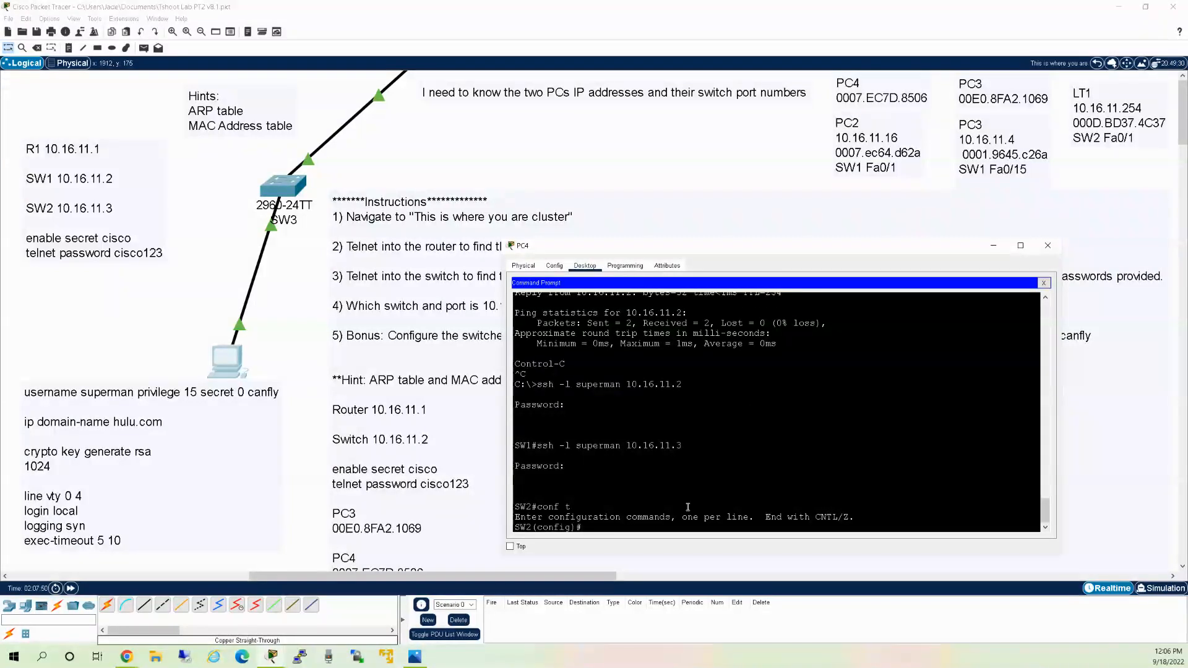
{"action": "type", "text": "do sh run | i default"}
{"action": "key", "text": "Return"}
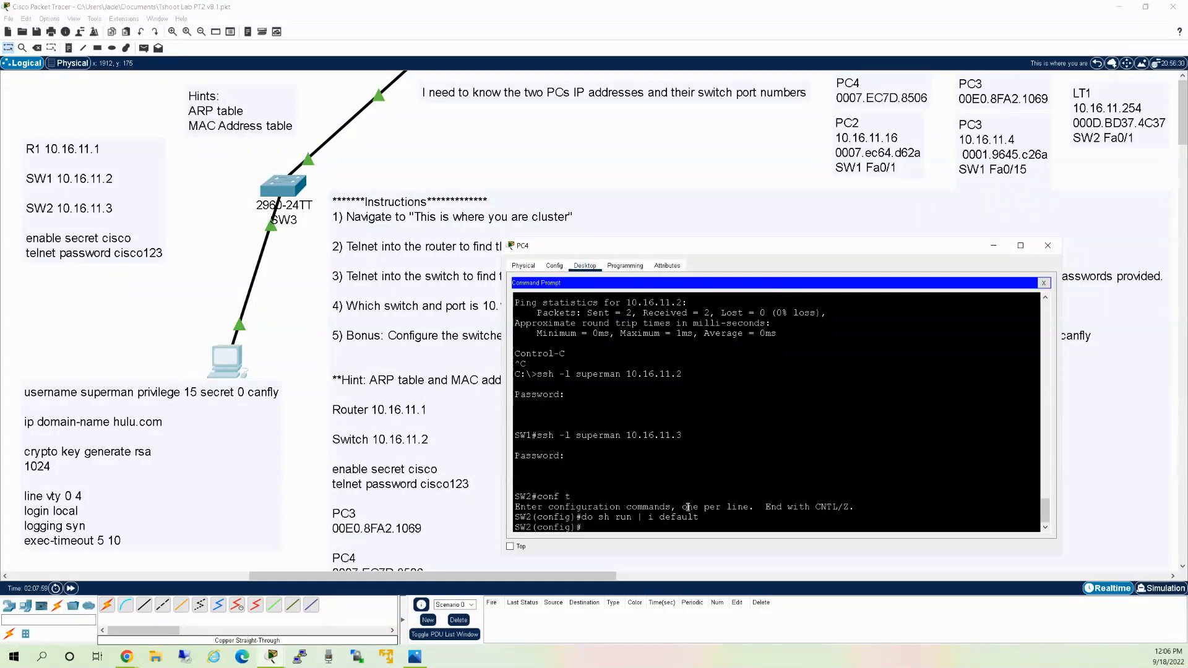
{"action": "type", "text": "ip default-ga"}
{"action": "key", "text": "Tab"}
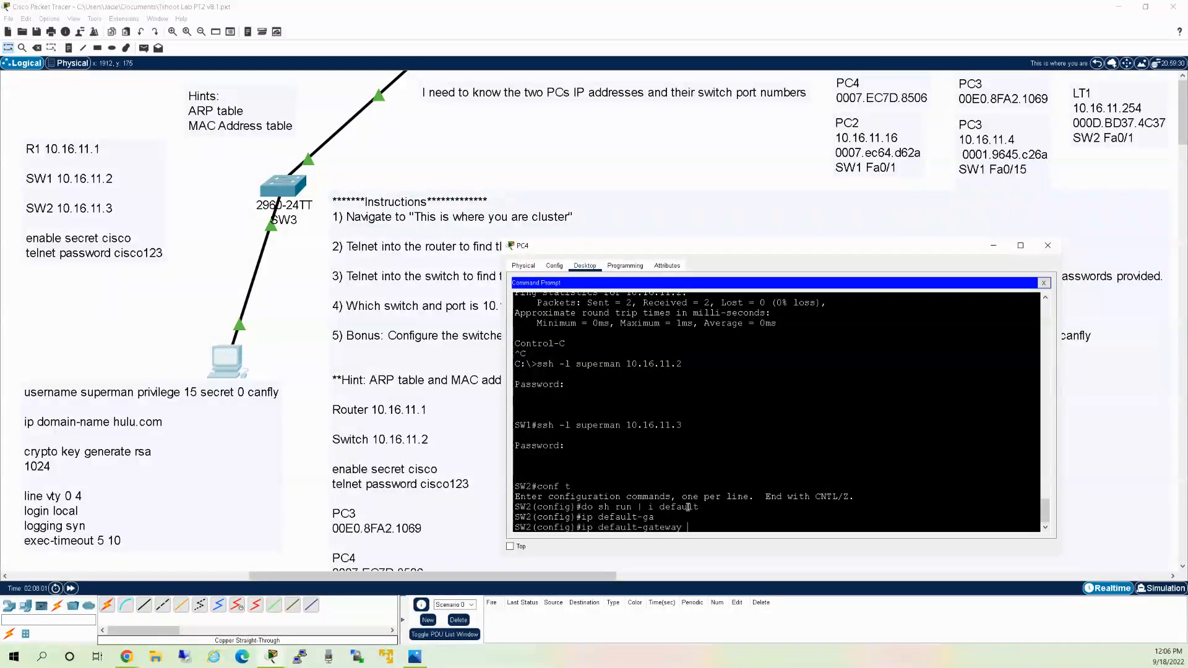
{"action": "type", "text": "10.16.11.1"}
{"action": "key", "text": "Return"}
Save SW2's configuration with wr and exit both SSH sessions back to PC4.
{"action": "type", "text": "e"}
{"action": "type", "text": "nn"}
{"action": "key", "text": "BackSpace"}
{"action": "key", "text": "BackSpace"}
{"action": "type", "text": "nd"}
{"action": "key", "text": "Return"}
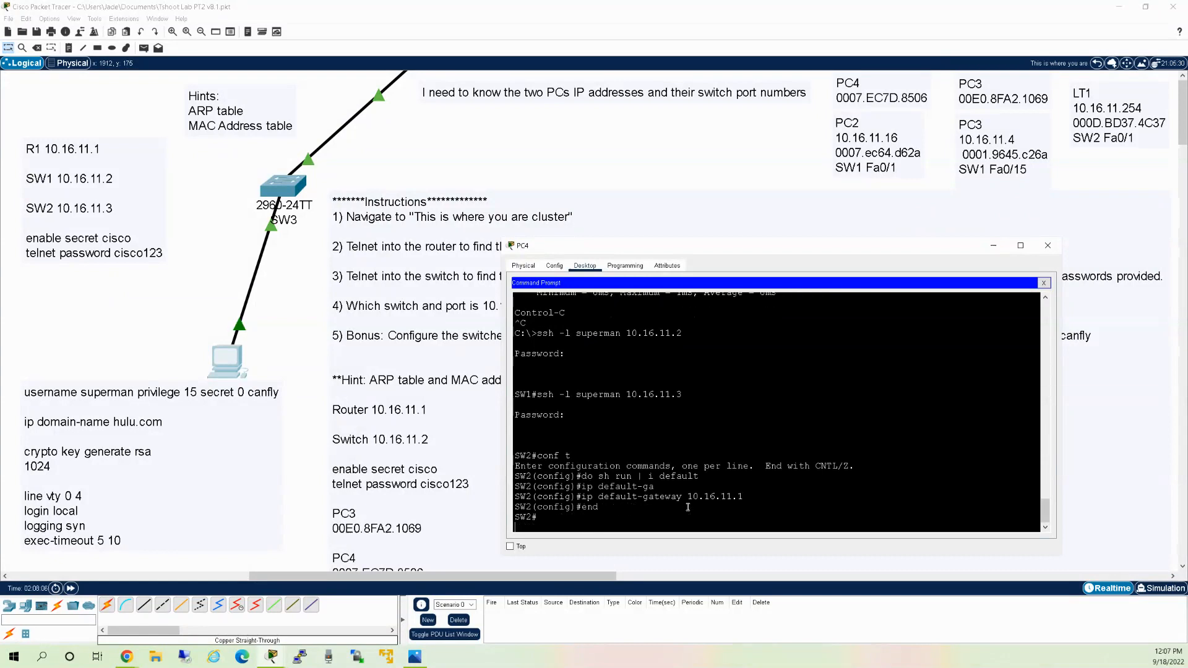
{"action": "type", "text": "wr"}
{"action": "key", "text": "Return"}
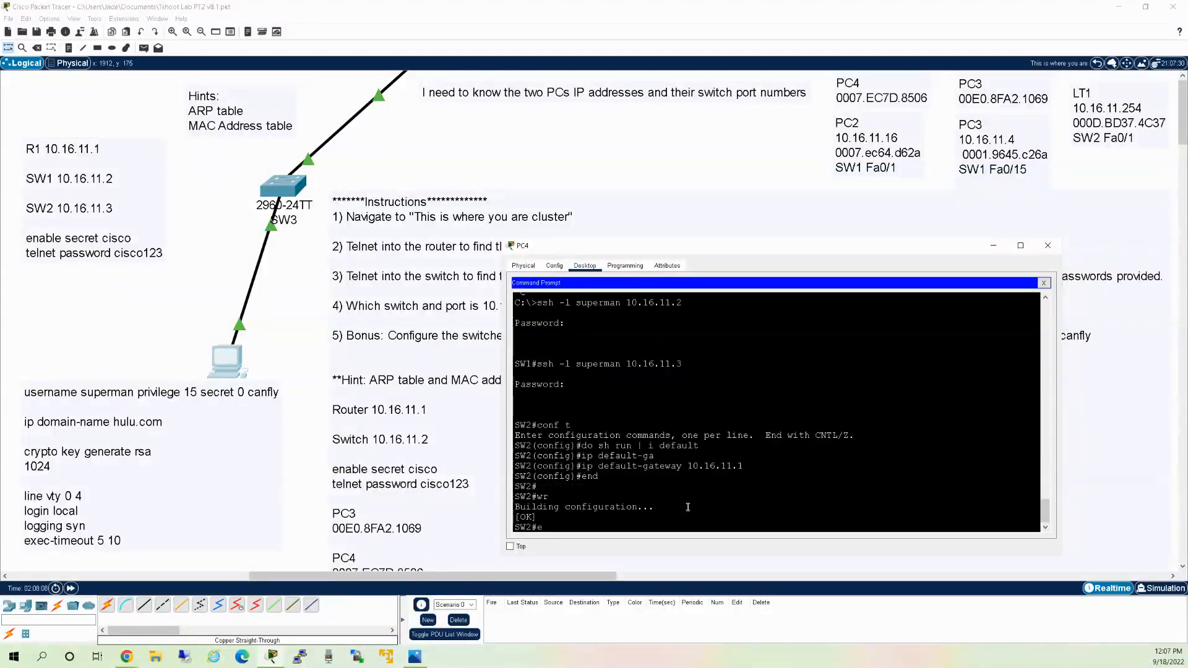
{"action": "type", "text": "exit"}
{"action": "key", "text": "Return"}
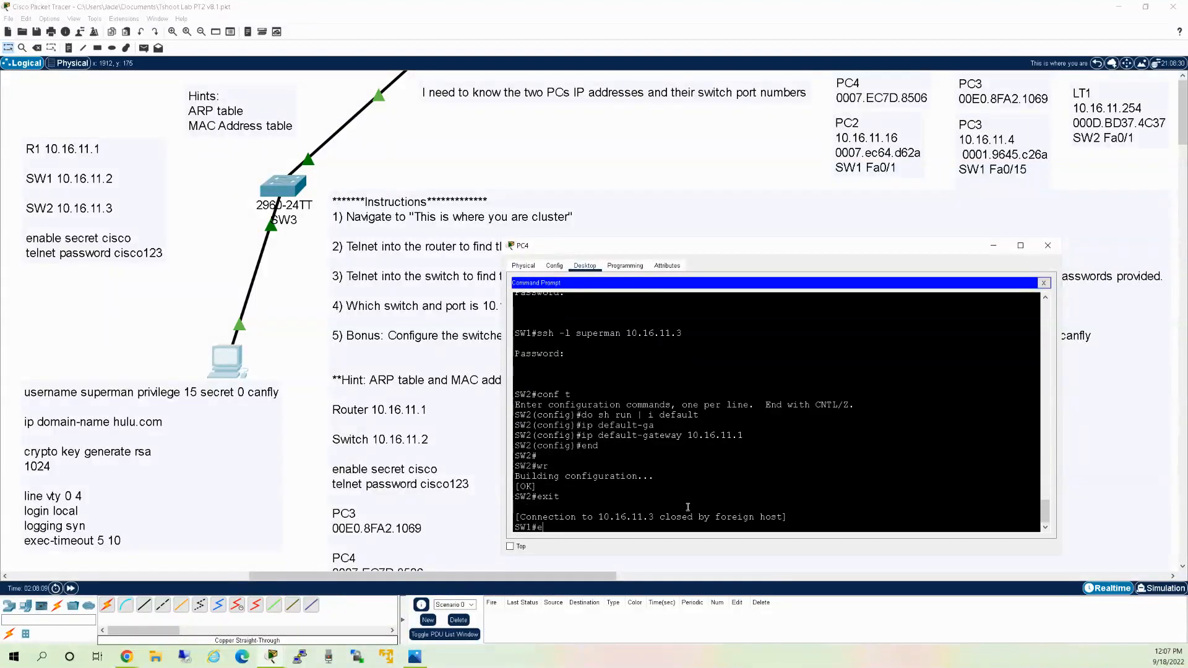
{"action": "type", "text": "exit"}
{"action": "key", "text": "Return"}
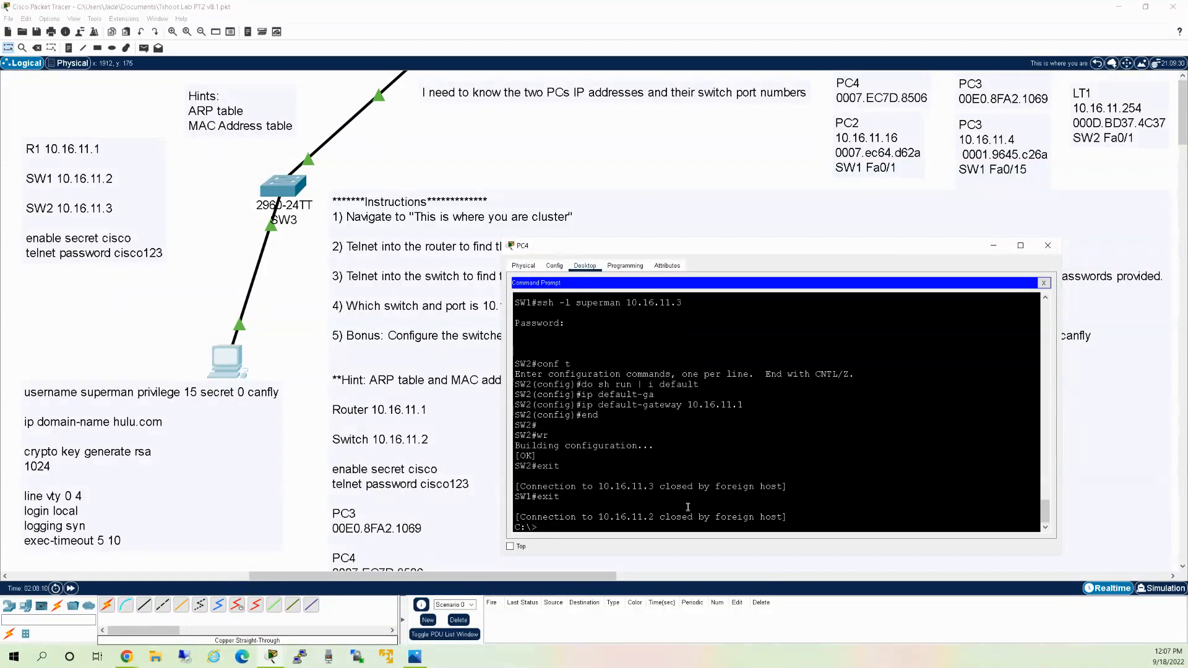
Ping SW2 at 10.16.11.3 from PC4 to confirm it replies.
{"action": "type", "text": "ping 10.16.11.2"}
{"action": "key", "text": "BackSpace"}
{"action": "type", "text": "3"}
{"action": "key", "text": "Return"}
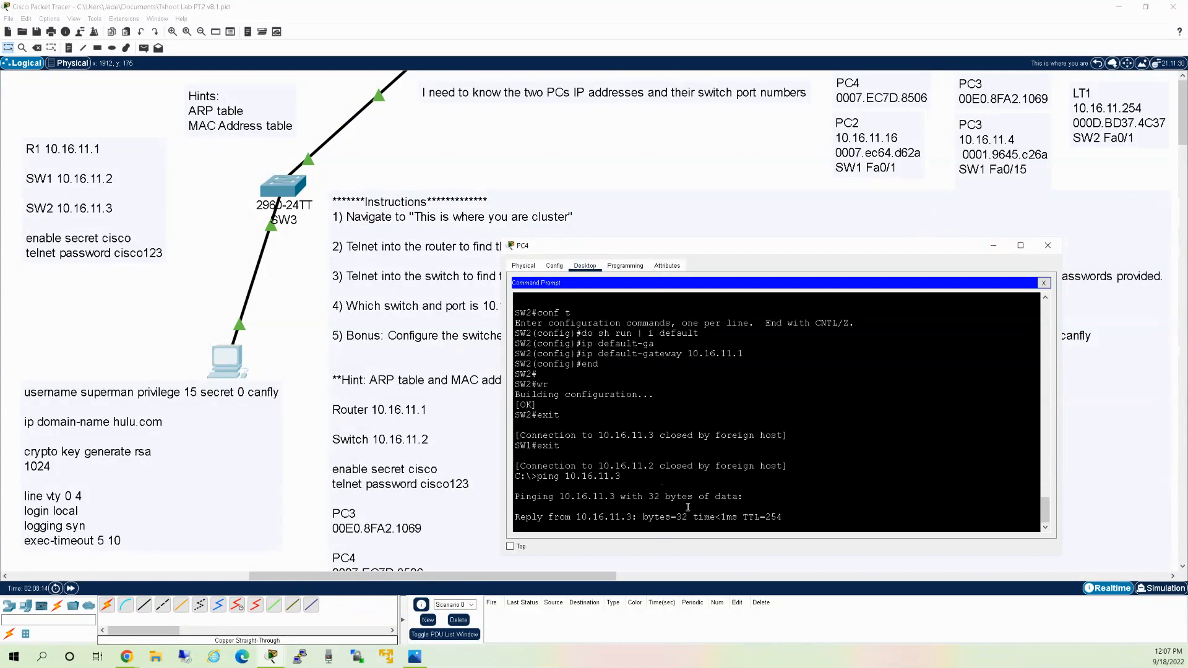
{"action": "key", "text": "ctrl+c"}
SSH as superman from PC4 directly to SW2 at 10.16.11.3 and log in with its password.
{"action": "key", "text": "Up"}
{"action": "key", "text": "Up"}
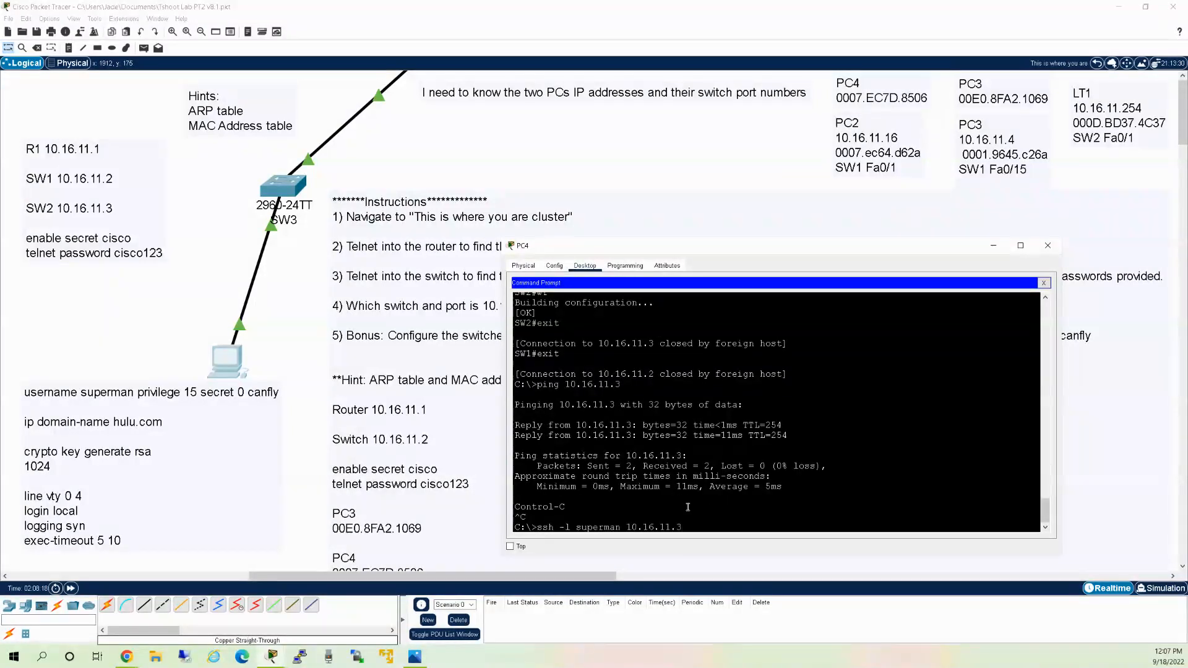
{"action": "key", "text": "Return"}
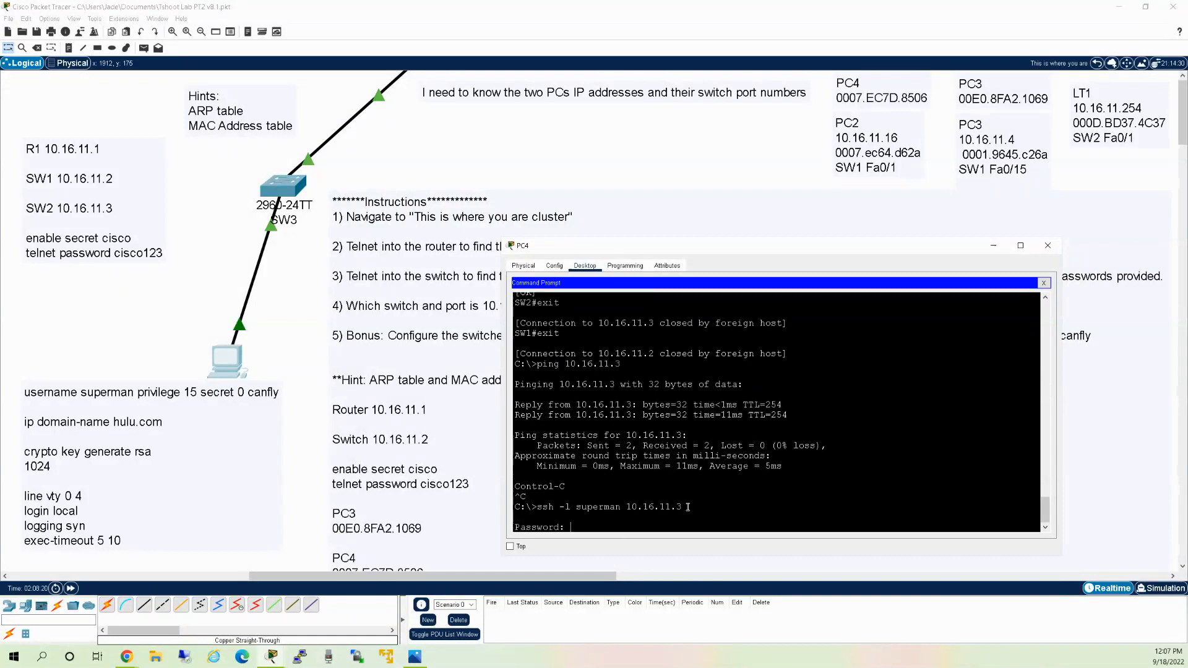
{"action": "type", "text": "canfly"}
{"action": "key", "text": "Return"}
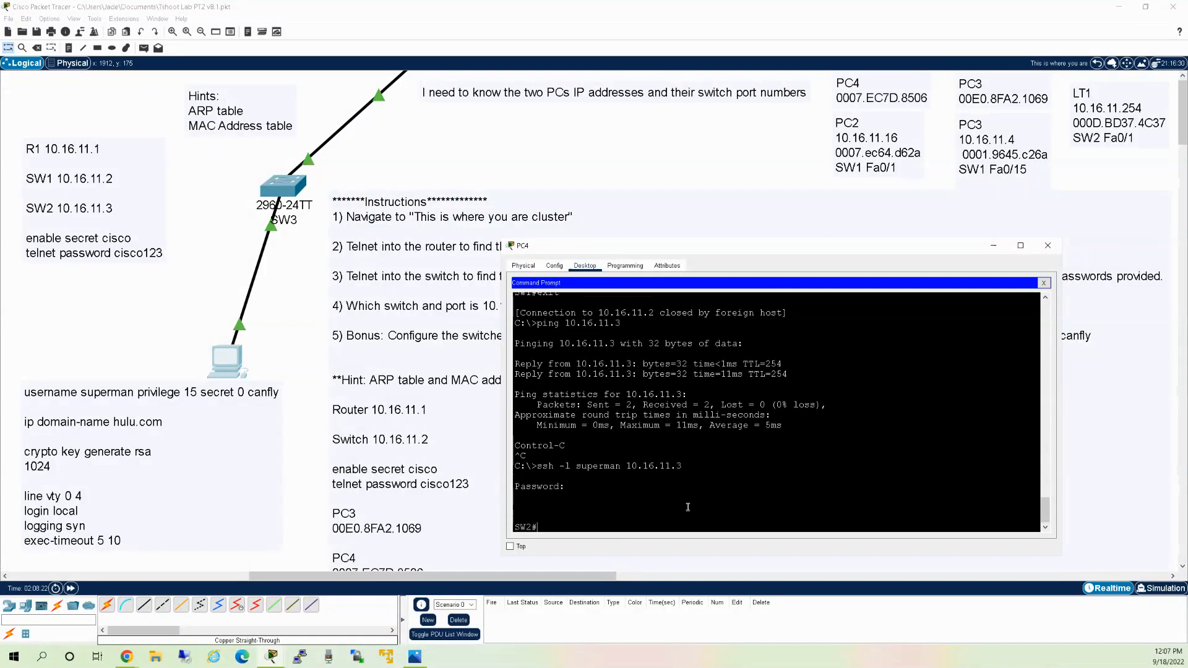